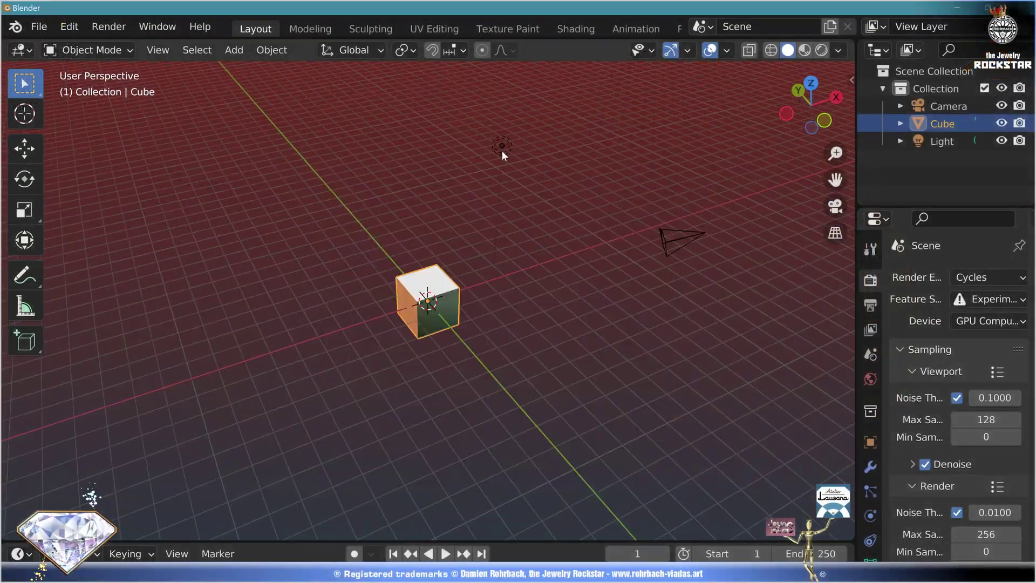
Delete the light from the scene and open the cube's mesh for editing
{"action": "left_click", "coordinate": [501, 147]}
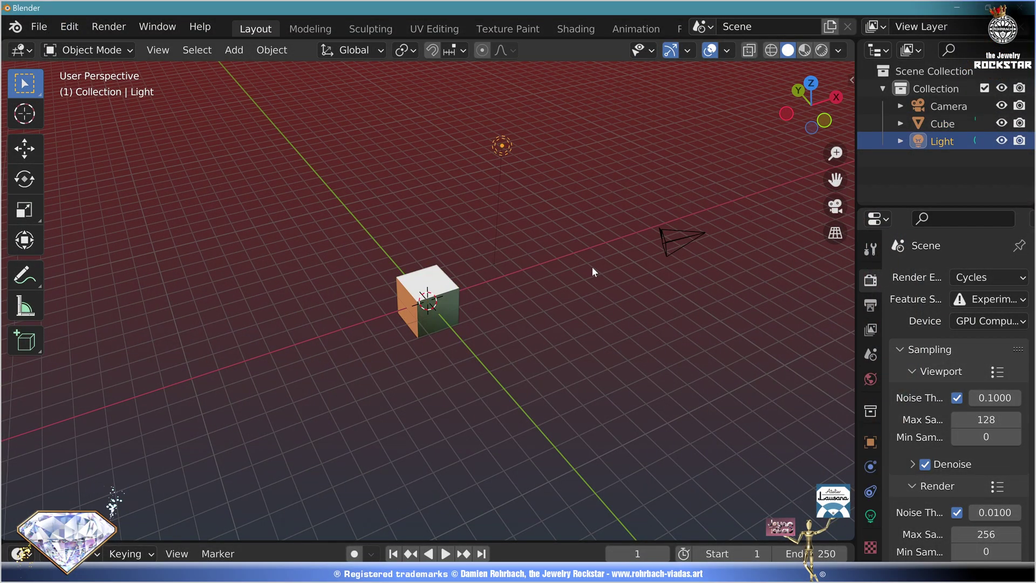
{"action": "key", "text": "Delete"}
{"action": "key", "text": "Tab"}
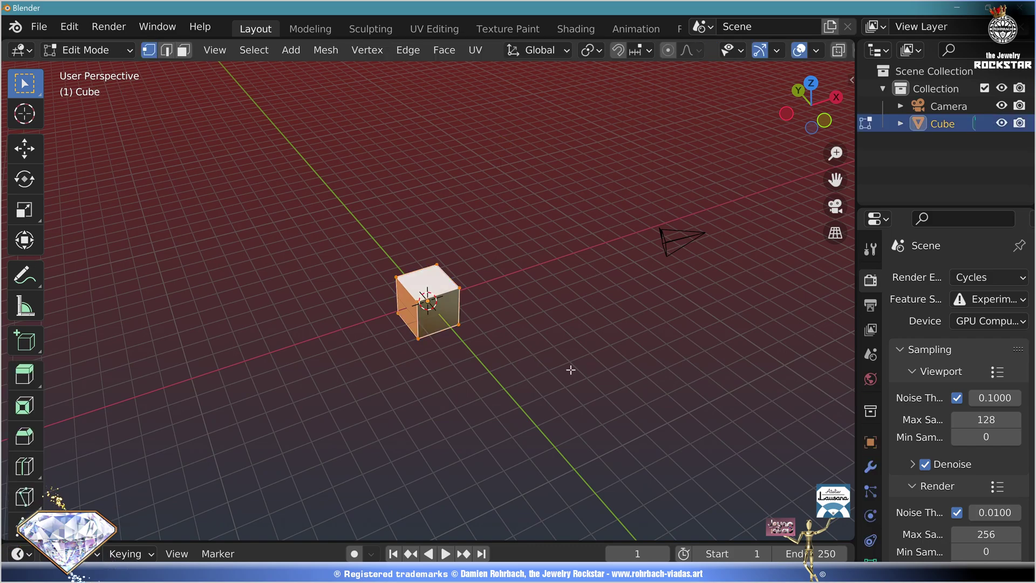
Delete the cube's four bottom vertices so only its top face is left, and return to object mode
{"action": "middle_click_drag", "start_coordinate": [571, 370], "coordinate": [522, 343]}
{"action": "scroll", "coordinate": [522, 344], "scroll_direction": "up", "scroll_amount": 5}
{"action": "key", "text": "alt+a"}
{"action": "key", "text": "alt+z"}
{"action": "key", "text": "b"}
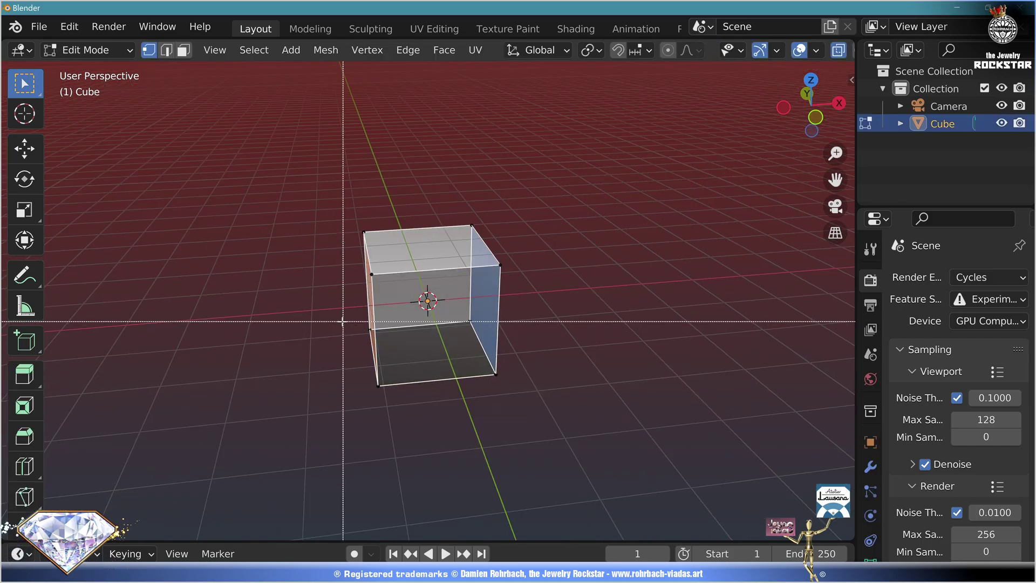
{"action": "left_click_drag", "start_coordinate": [341, 282], "coordinate": [524, 406]}
{"action": "key", "text": "x"}
{"action": "left_click", "coordinate": [571, 265]}
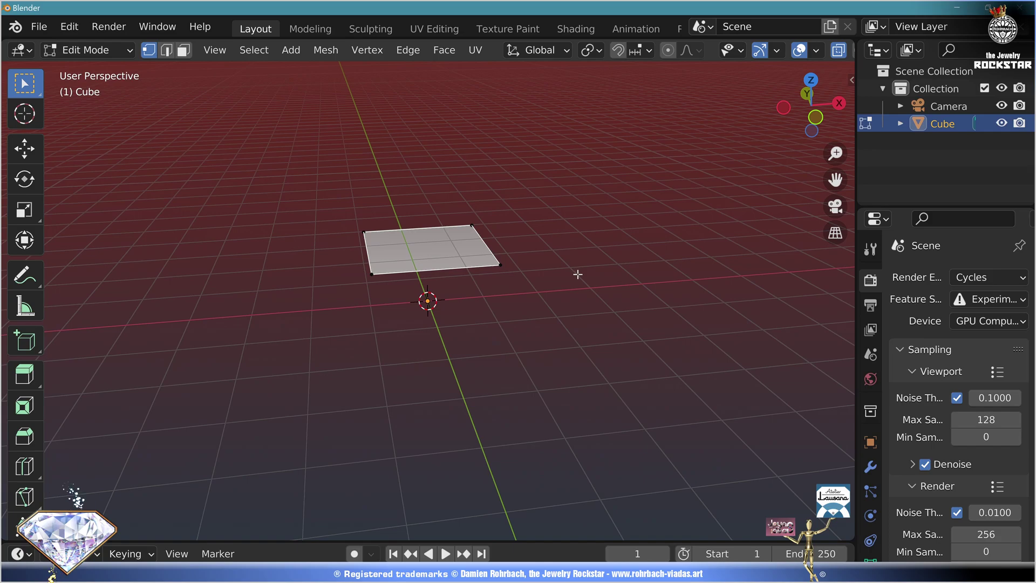
{"action": "key", "text": "Tab"}
Add an Array modifier to the remaining face with a count of 12
{"action": "left_click", "coordinate": [870, 467]}
{"action": "left_click", "coordinate": [931, 278]}
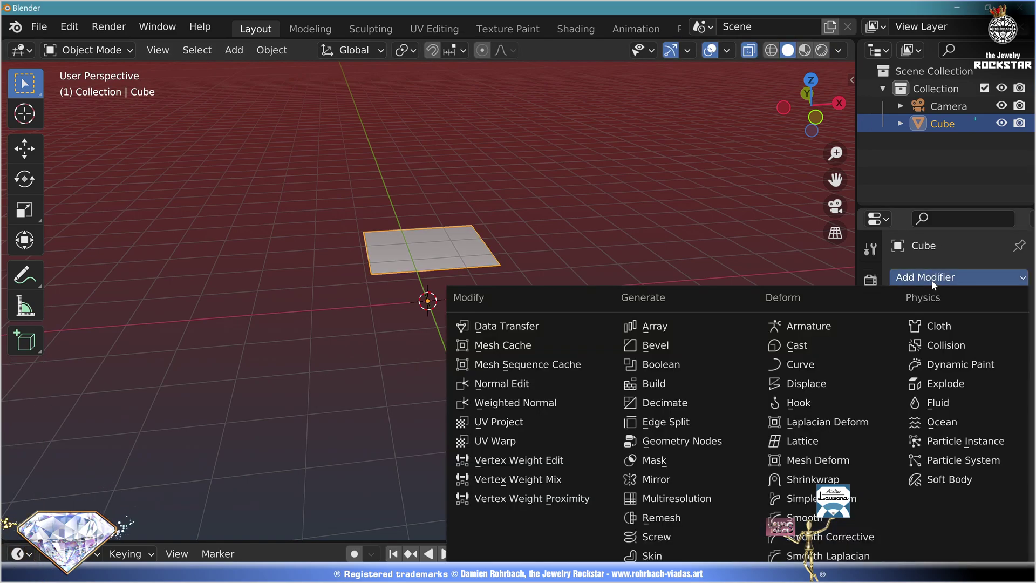
{"action": "left_click", "coordinate": [686, 330]}
{"action": "left_click", "coordinate": [973, 353]}
{"action": "type", "text": "12"}
{"action": "key", "text": "Return"}
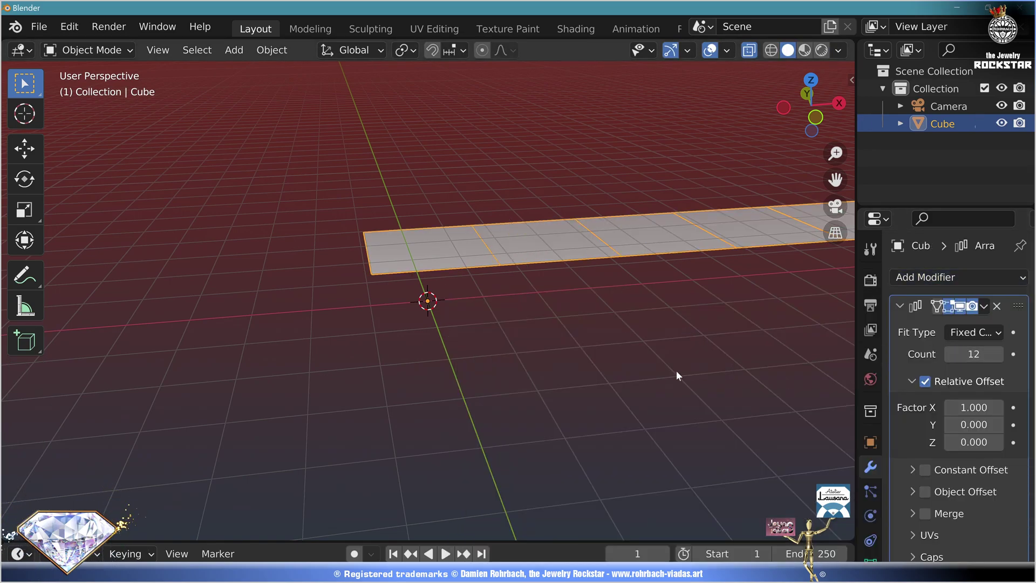
Duplicate the Array modifier and set the copy's relative offset to X 0 and Y 1
{"action": "left_click", "coordinate": [984, 306]}
{"action": "left_click", "coordinate": [959, 343]}
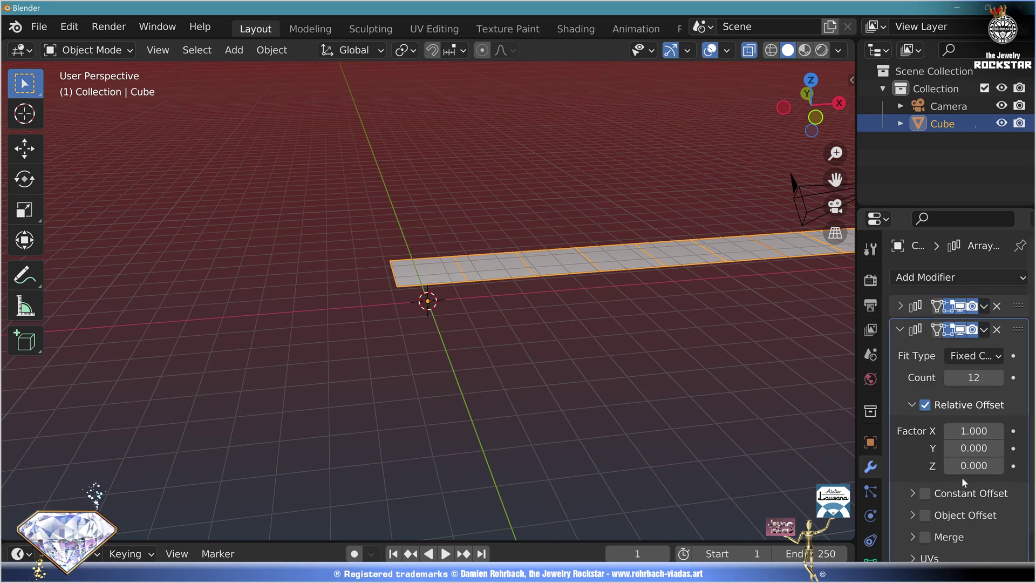
{"action": "left_click", "coordinate": [973, 430]}
{"action": "type", "text": "0"}
{"action": "key", "text": "Tab"}
{"action": "type", "text": "1"}
{"action": "key", "text": "Return"}
{"action": "scroll", "coordinate": [597, 341], "scroll_direction": "down", "scroll_amount": 2}
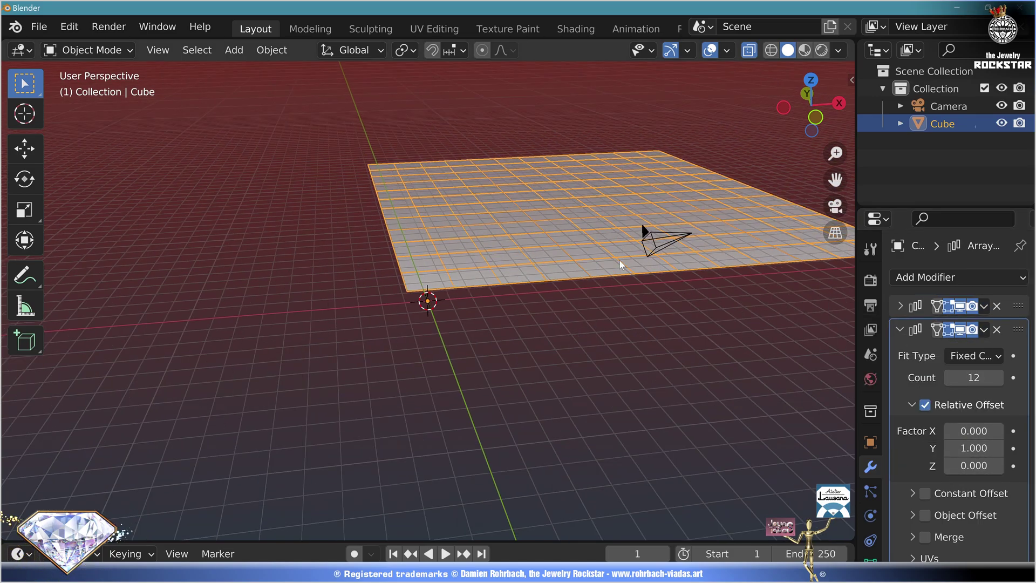
Apply both Array modifiers so the grid of faces becomes real mesh geometry
{"action": "middle_click_drag", "start_coordinate": [619, 261], "coordinate": [523, 316], "text": "shift"}
{"action": "key", "text": "ctrl+a"}
{"action": "left_click", "coordinate": [564, 379]}
Merge all the grid's vertices by distance and save the file as Modern-gem.blend
{"action": "key", "text": "Tab"}
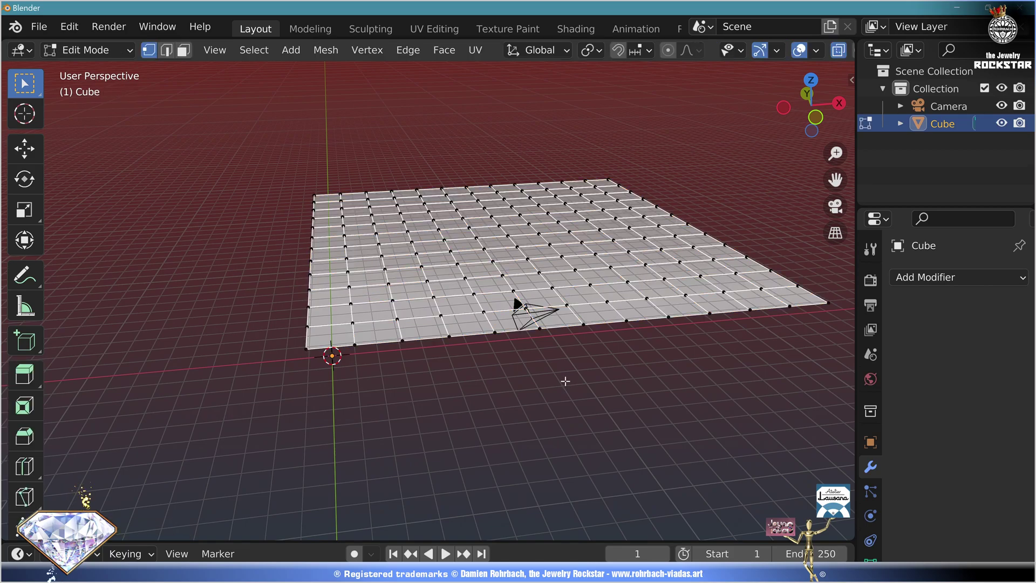
{"action": "key", "text": "a"}
{"action": "left_click", "coordinate": [325, 50]}
{"action": "left_click", "coordinate": [524, 269]}
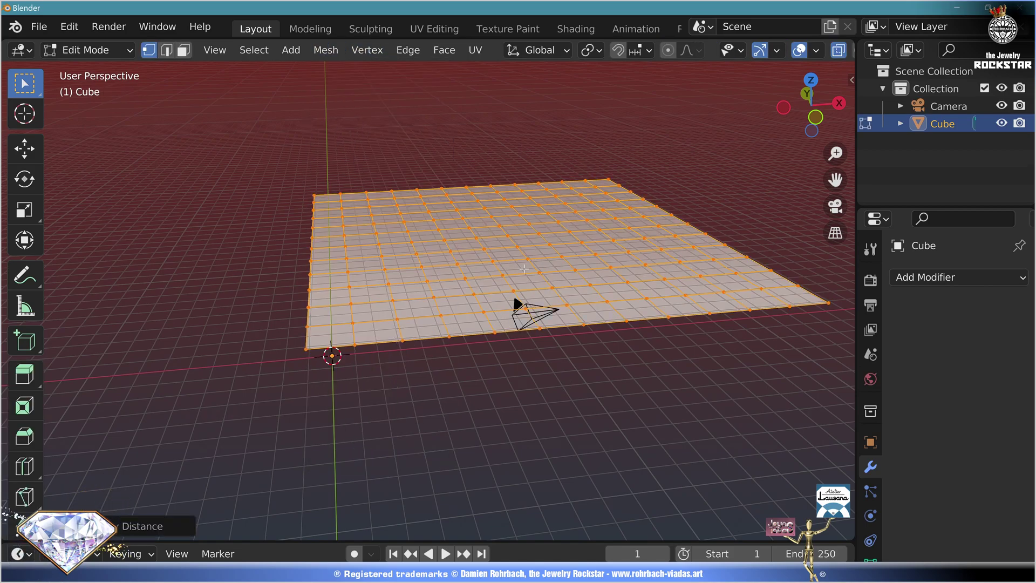
{"action": "key", "text": "ctrl+s"}
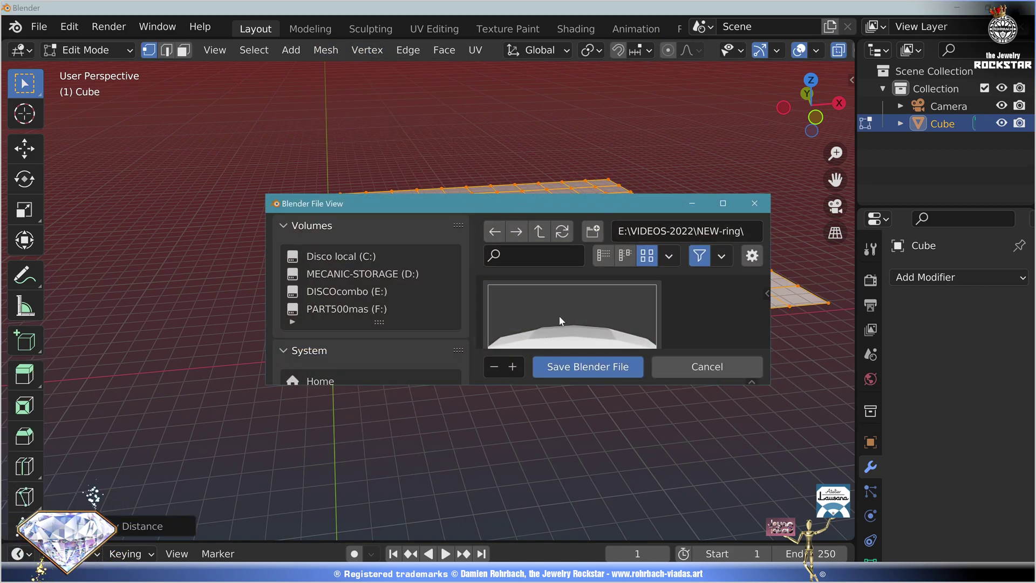
{"action": "left_click", "coordinate": [588, 366]}
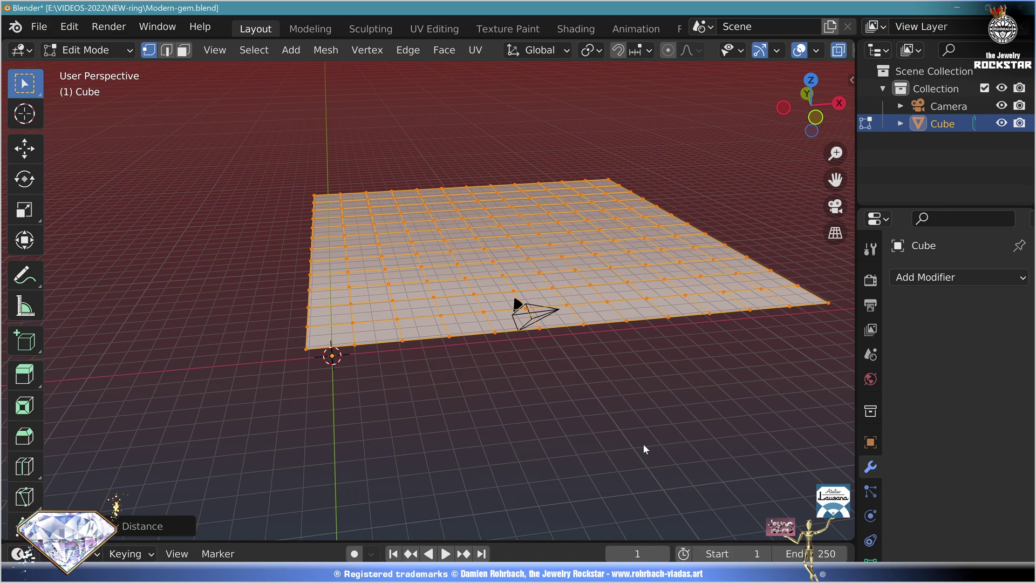
Set the grid's origin to its geometry and clear its location to 0 on all axes
{"action": "key", "text": "Tab"}
{"action": "left_click", "coordinate": [271, 49]}
{"action": "mouse_move", "coordinate": [430, 81]}
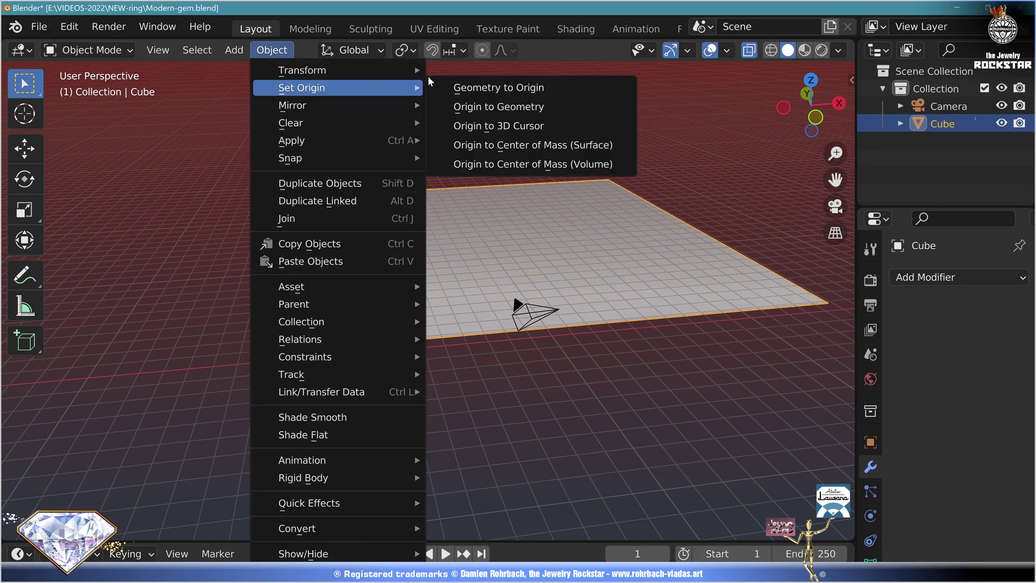
{"action": "left_click", "coordinate": [496, 106]}
{"action": "key", "text": "n"}
{"action": "left_click", "coordinate": [735, 116]}
{"action": "key", "text": "Escape"}
{"action": "key", "text": "alt+g"}
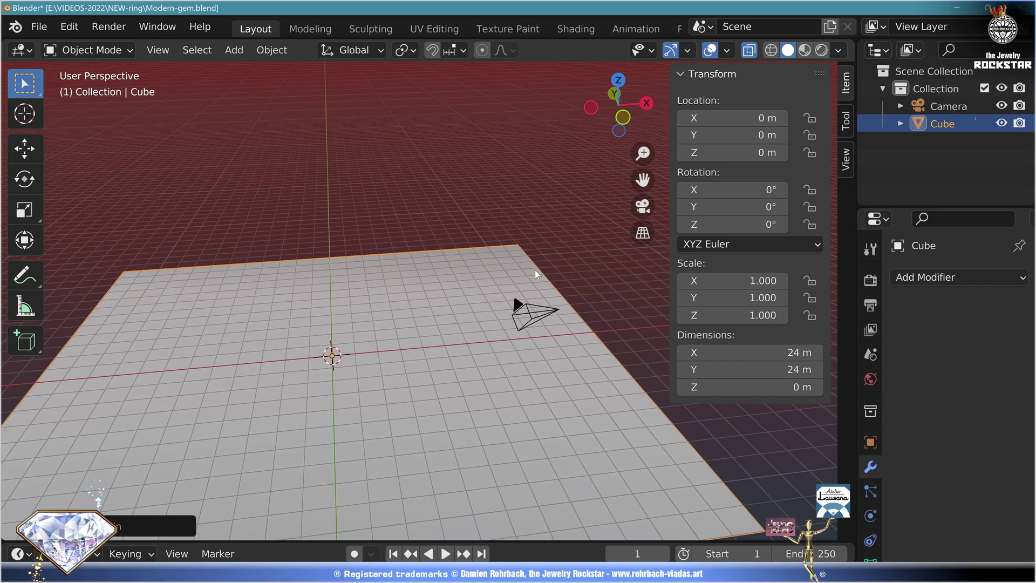
Set the grid's Z rotation to 45°
{"action": "middle_click_drag", "start_coordinate": [503, 250], "coordinate": [474, 275]}
{"action": "left_click", "coordinate": [732, 225]}
{"action": "type", "text": "45"}
{"action": "key", "text": "Return"}
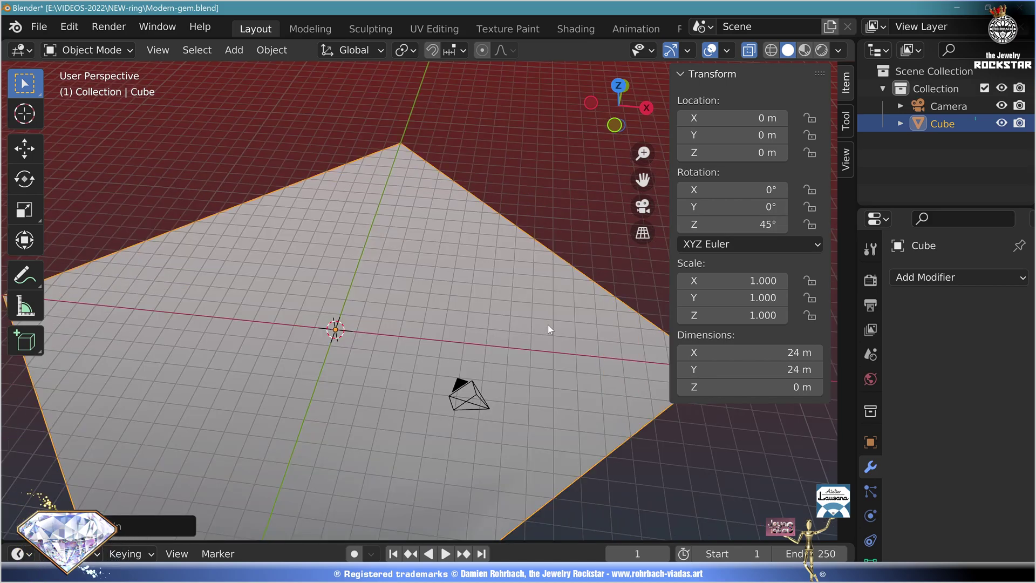
Rename the grid object as poke
{"action": "key", "text": "F2"}
{"action": "type", "text": "poke"}
{"action": "key", "text": "Return"}
Add a Simple Deform modifier to the grid and switch it to Bend
{"action": "left_click", "coordinate": [950, 279]}
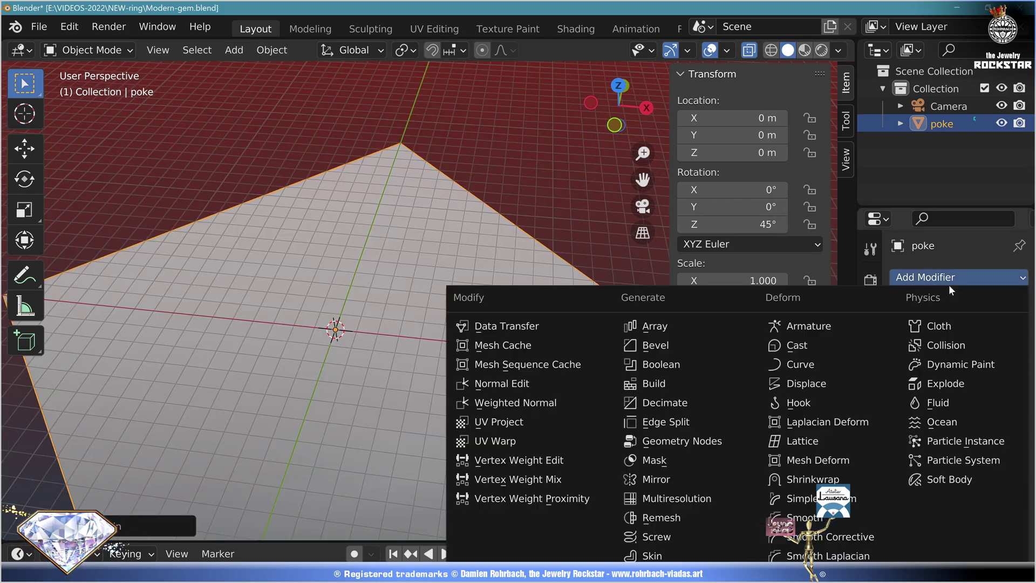
{"action": "left_click", "coordinate": [830, 498]}
{"action": "left_click", "coordinate": [943, 333]}
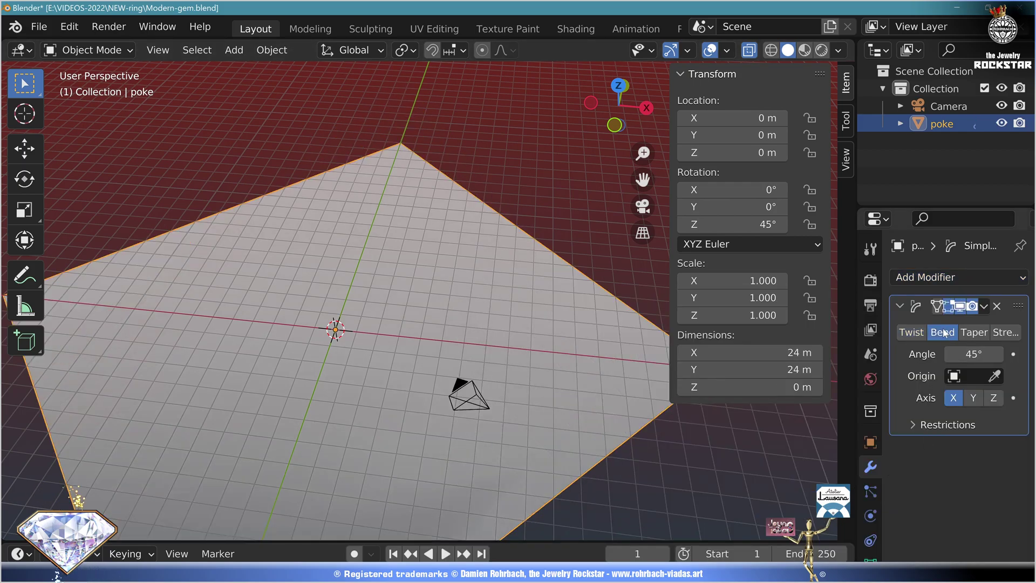
Add an Empty at the world origin
{"action": "scroll", "coordinate": [391, 245], "scroll_direction": "down", "scroll_amount": 4}
{"action": "left_click", "coordinate": [233, 50]}
{"action": "mouse_move", "coordinate": [242, 239]}
{"action": "left_click", "coordinate": [402, 239]}
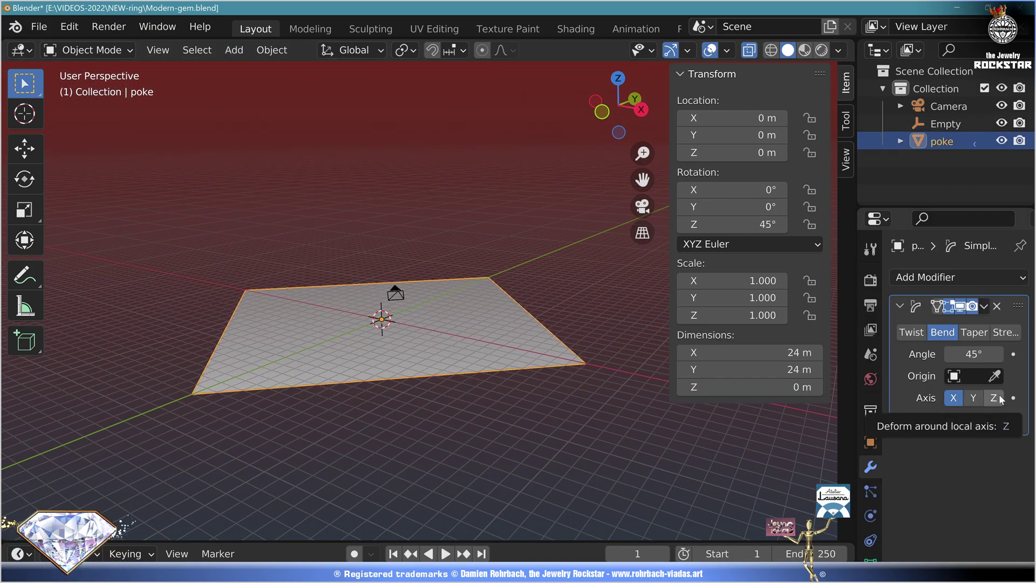
Set the grid's bend to deform around the Z axis with the Empty as its origin
{"action": "left_click", "coordinate": [996, 398]}
{"action": "left_click", "coordinate": [968, 380]}
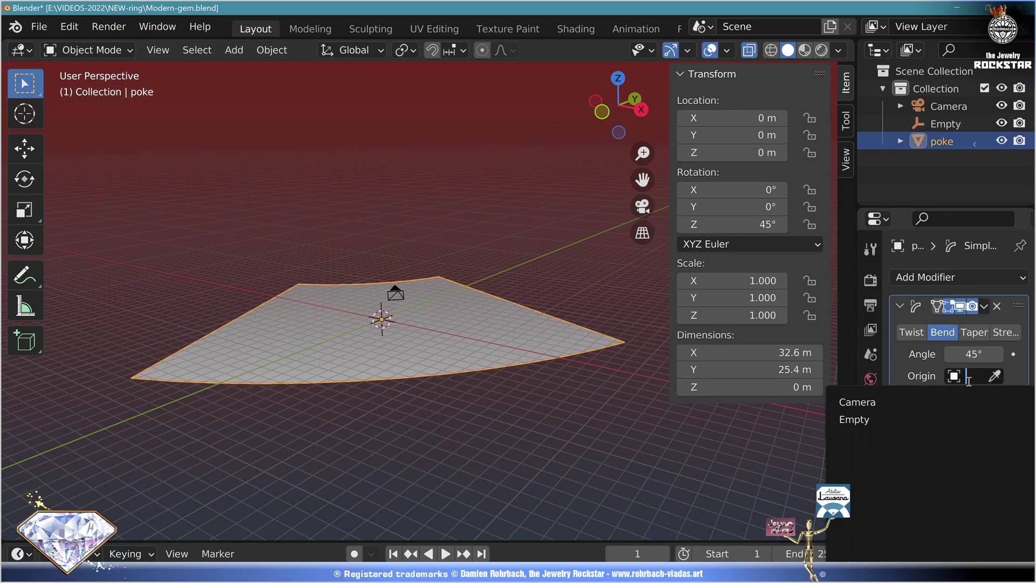
{"action": "left_click", "coordinate": [854, 419]}
Set the Empty's X rotation to 90°
{"action": "left_click", "coordinate": [945, 124]}
{"action": "left_click", "coordinate": [739, 190]}
{"action": "type", "text": "9"}
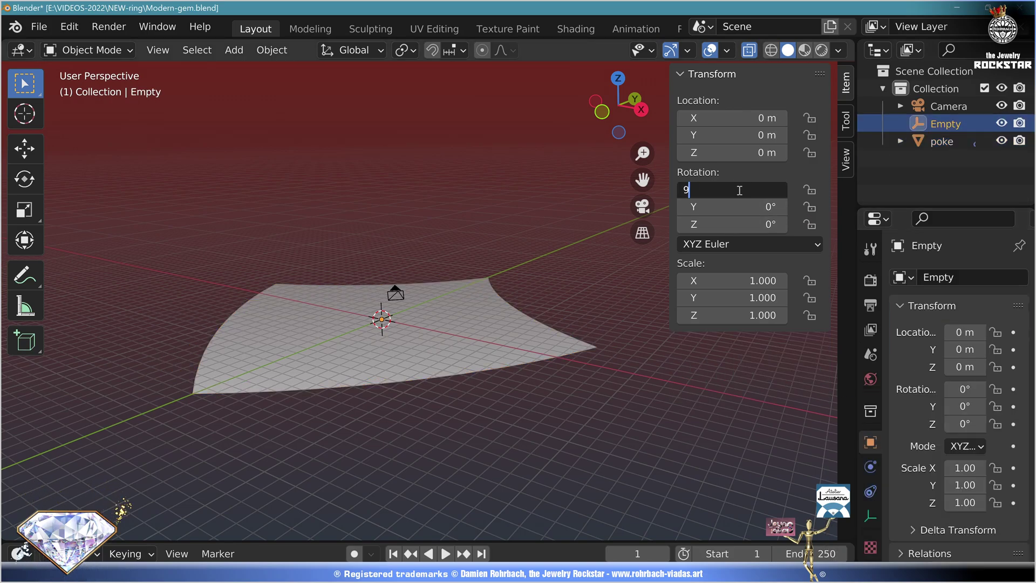
{"action": "type", "text": "0"}
{"action": "key", "text": "Return"}
Set the bend angle of the poke grid to -62°
{"action": "left_click", "coordinate": [522, 310]}
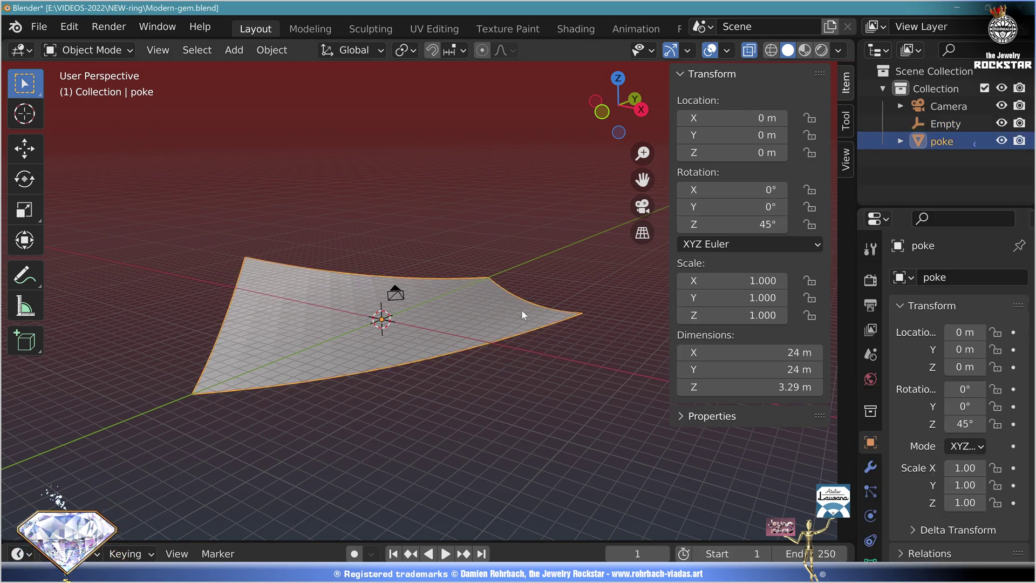
{"action": "left_click", "coordinate": [870, 465]}
{"action": "left_click_drag", "start_coordinate": [970, 353], "coordinate": [929, 353]}
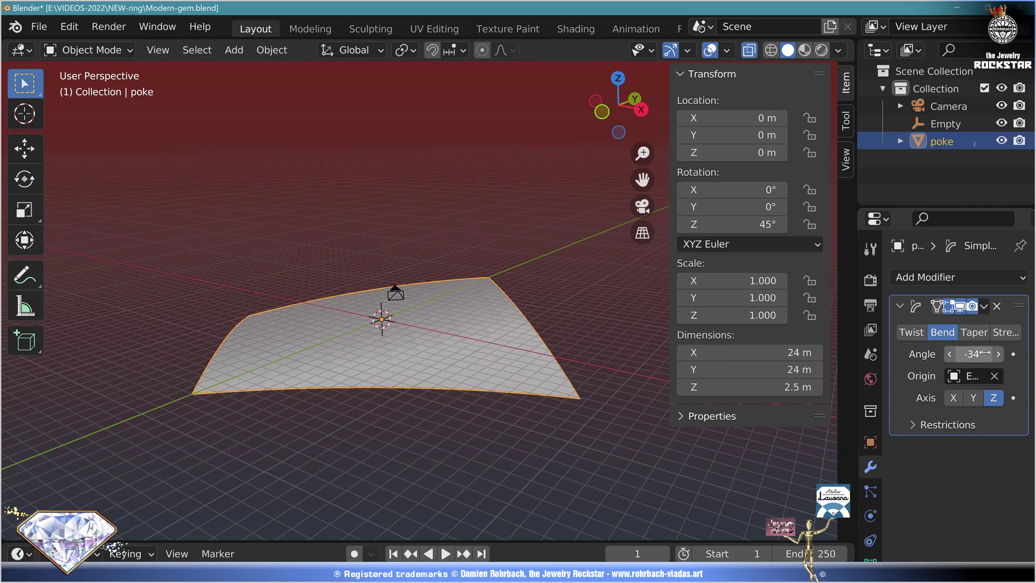
{"action": "left_click", "coordinate": [970, 352]}
{"action": "key", "text": "Return"}
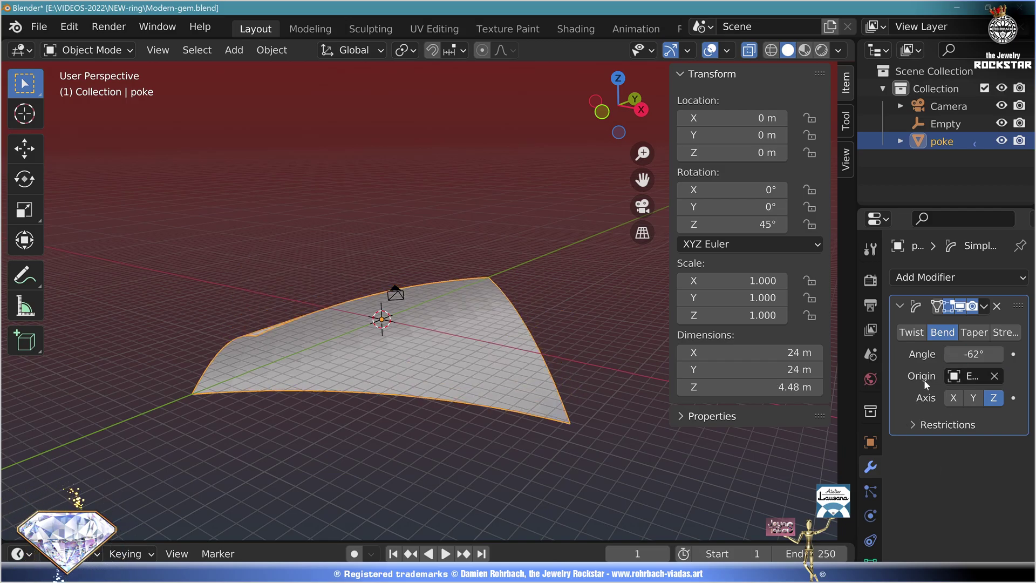
Duplicate the Bend modifier, set the copy's axis to X, and save the file
{"action": "right_click", "coordinate": [924, 380]}
{"action": "left_click", "coordinate": [930, 374]}
{"action": "left_click", "coordinate": [953, 525]}
{"action": "middle_click_drag", "start_coordinate": [565, 357], "coordinate": [522, 349]}
{"action": "scroll", "coordinate": [512, 323], "scroll_direction": "up", "scroll_amount": 3}
{"action": "middle_click_drag", "start_coordinate": [512, 314], "coordinate": [458, 288]}
{"action": "key", "text": "ctrl+s"}
Turn off X-ray, add a plane at the origin in top view, and set its X and Y dimensions to 8.5 m
{"action": "key", "text": "alt+z"}
{"action": "key", "text": "KP_7"}
{"action": "left_click", "coordinate": [234, 50]}
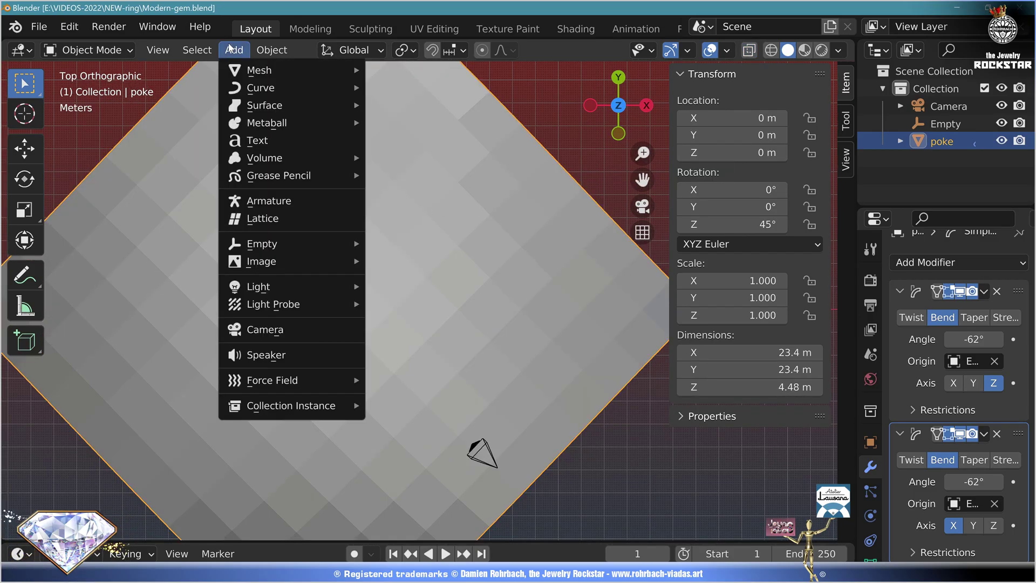
{"action": "mouse_move", "coordinate": [254, 69]}
{"action": "left_click", "coordinate": [427, 69]}
{"action": "left_click_drag", "start_coordinate": [749, 358], "coordinate": [749, 357]}
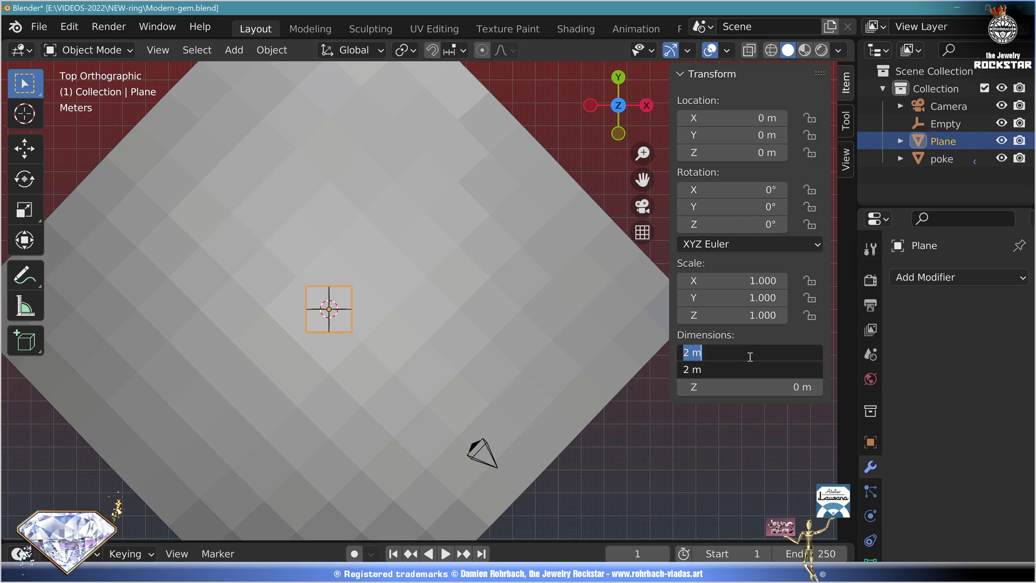
{"action": "type", "text": "8.5"}
{"action": "key", "text": "Return"}
Subdivide the new plane into an 8 by 8 grid of faces
{"action": "key", "text": "Tab"}
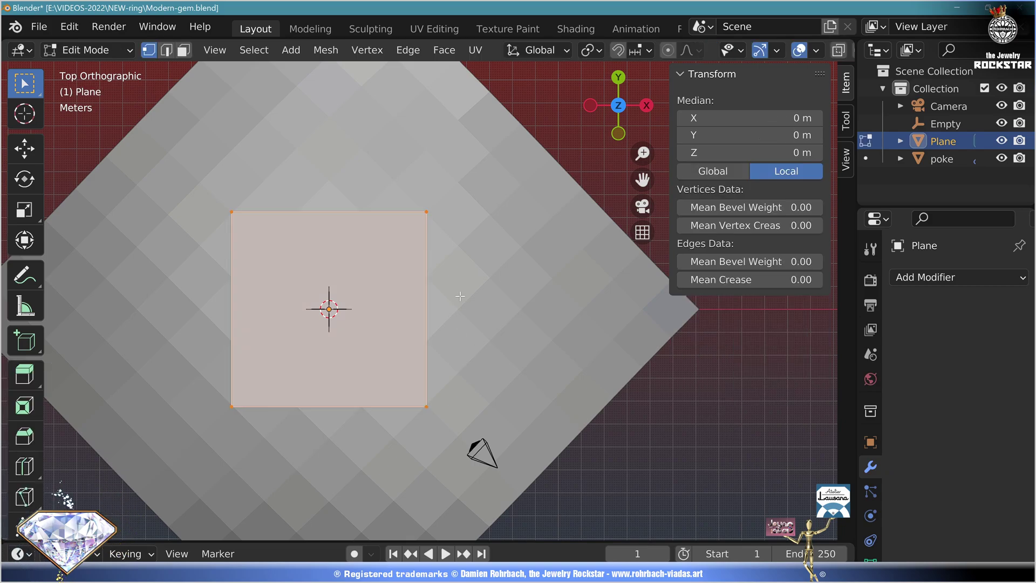
{"action": "right_click", "coordinate": [459, 297]}
{"action": "left_click", "coordinate": [459, 195]}
{"action": "right_click", "coordinate": [433, 193]}
{"action": "left_click", "coordinate": [433, 193]}
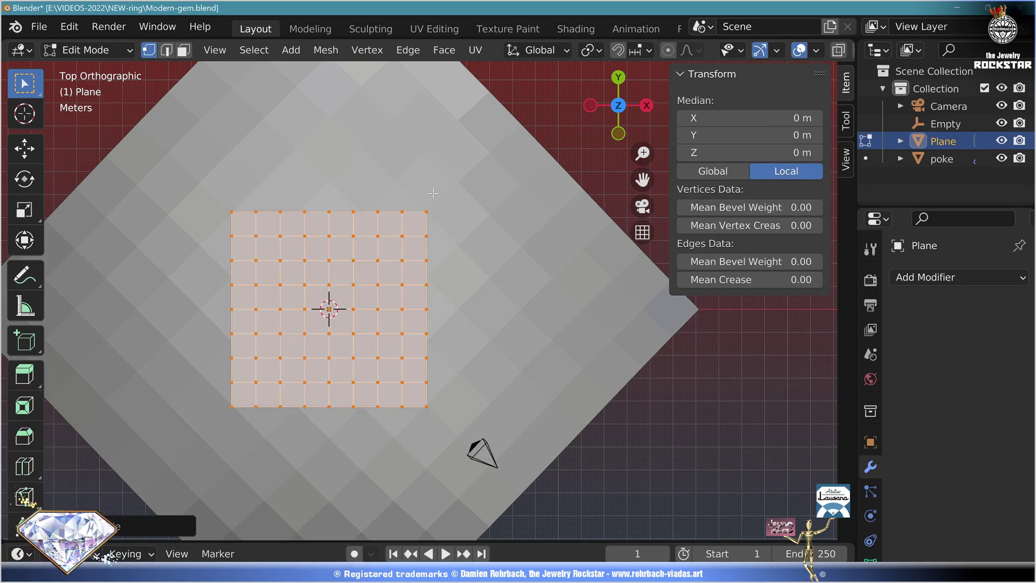
Delete all the plane's inner vertices, keeping only the square outline
{"action": "key", "text": "alt+a"}
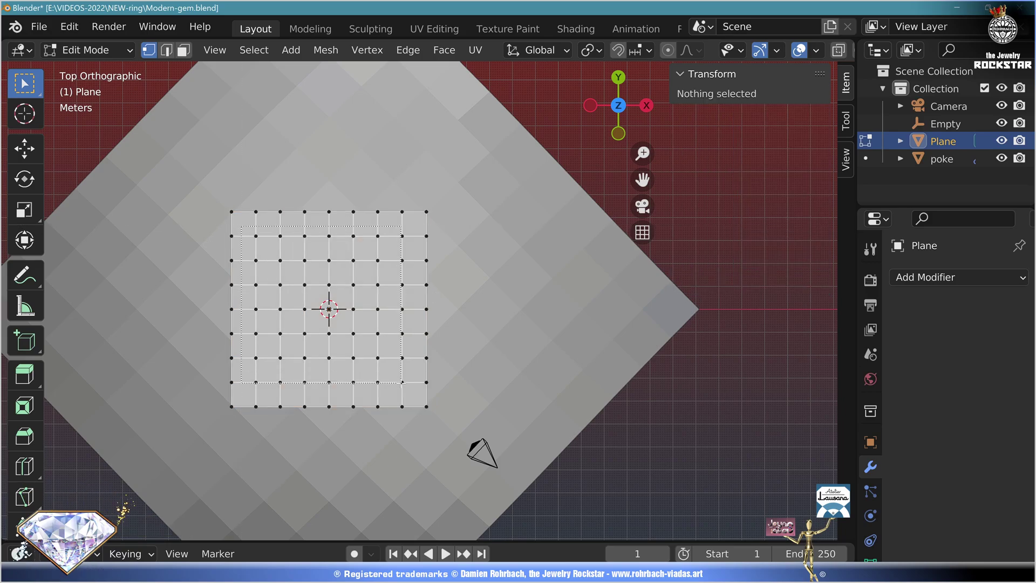
{"action": "left_click_drag", "start_coordinate": [401, 382], "coordinate": [401, 382]}
{"action": "key", "text": "x"}
{"action": "left_click", "coordinate": [565, 286]}
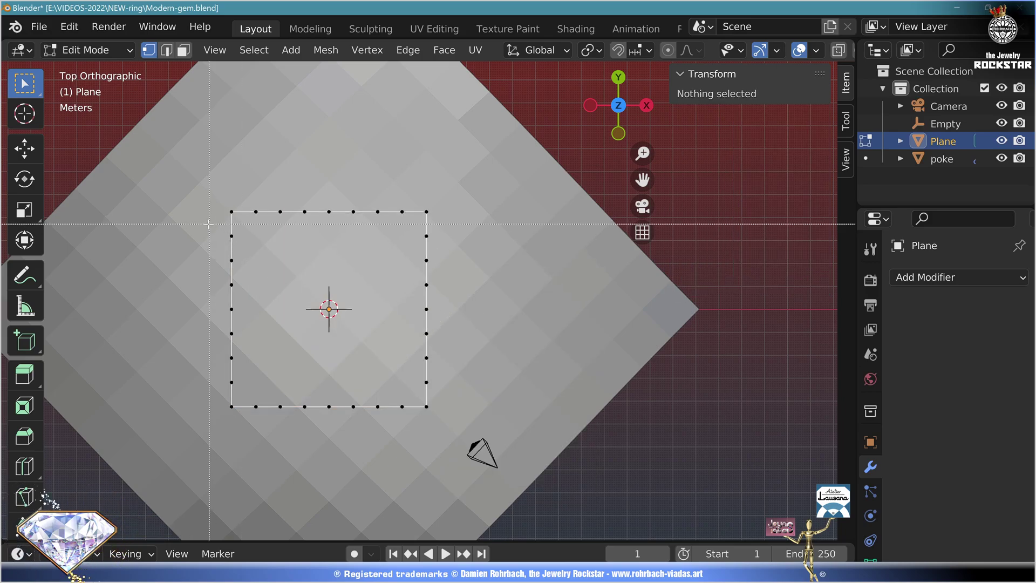
Select every outline vertex except the four corners and scale them outward by 1.05
{"action": "left_click_drag", "start_coordinate": [209, 223], "coordinate": [437, 394]}
{"action": "left_click_drag", "start_coordinate": [243, 186], "coordinate": [304, 286]}
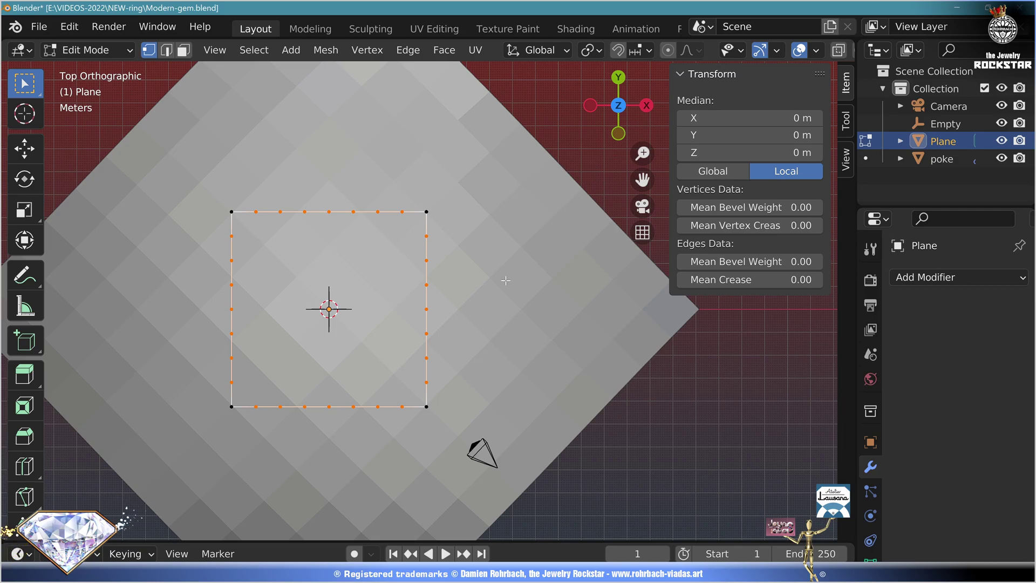
{"action": "key", "text": "s"}
{"action": "left_click", "coordinate": [552, 269]}
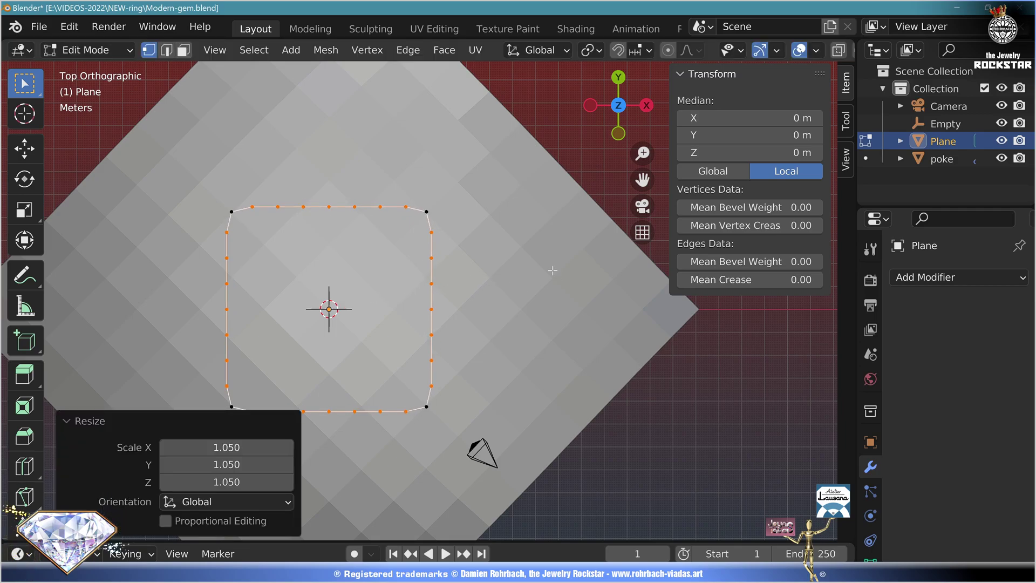
Deselect the vertices next to each corner and scale the remaining outline vertices by 1.035 on all axes
{"action": "middle_click_drag", "start_coordinate": [499, 297], "coordinate": [605, 237], "text": "shift"}
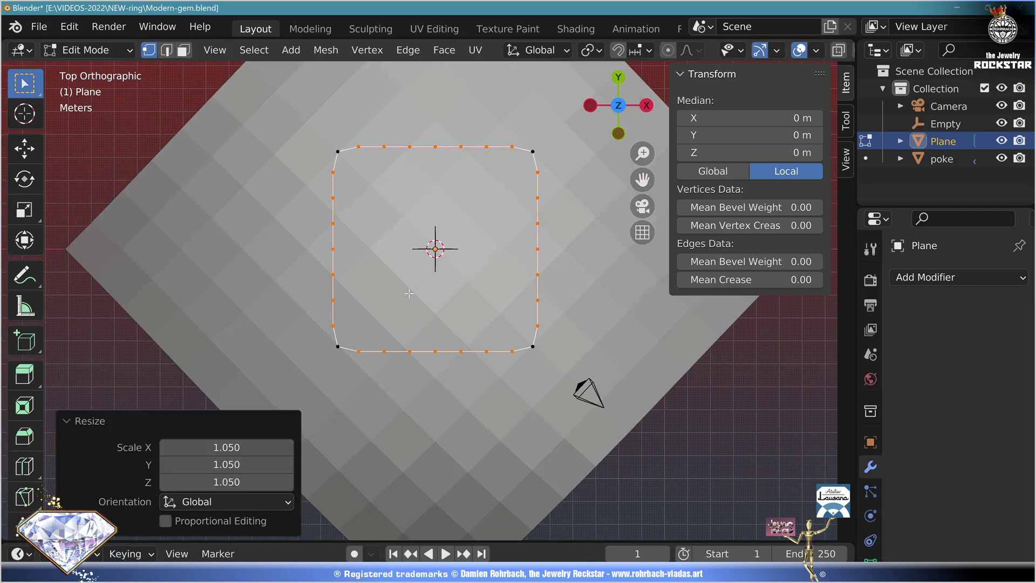
{"action": "middle_click", "coordinate": [329, 356]}
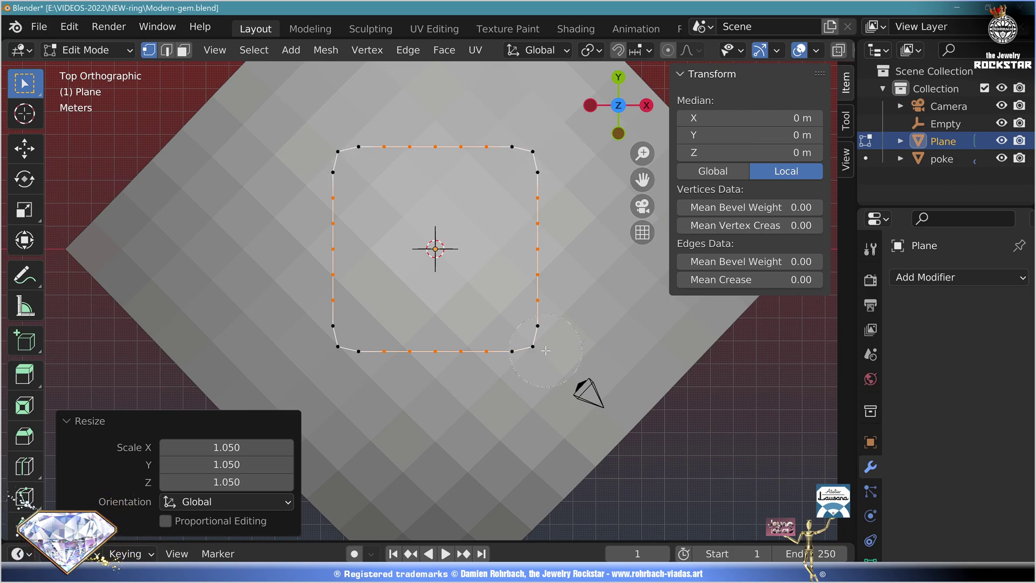
{"action": "right_click", "coordinate": [586, 313]}
{"action": "key", "text": "s"}
{"action": "left_click", "coordinate": [591, 314]}
{"action": "left_click_drag", "start_coordinate": [255, 447], "coordinate": [255, 482]}
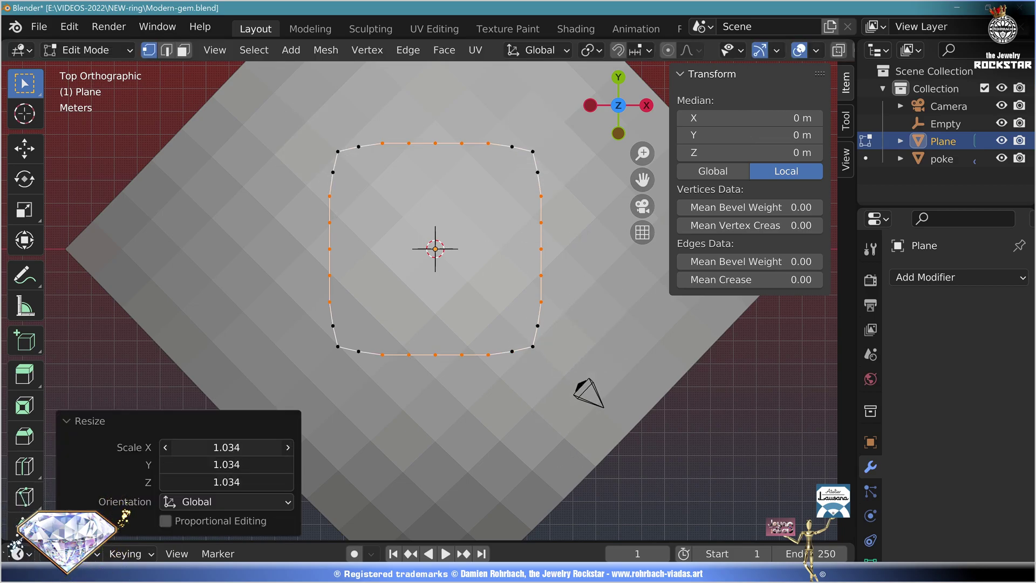
{"action": "type", "text": "35"}
{"action": "key", "text": "Return"}
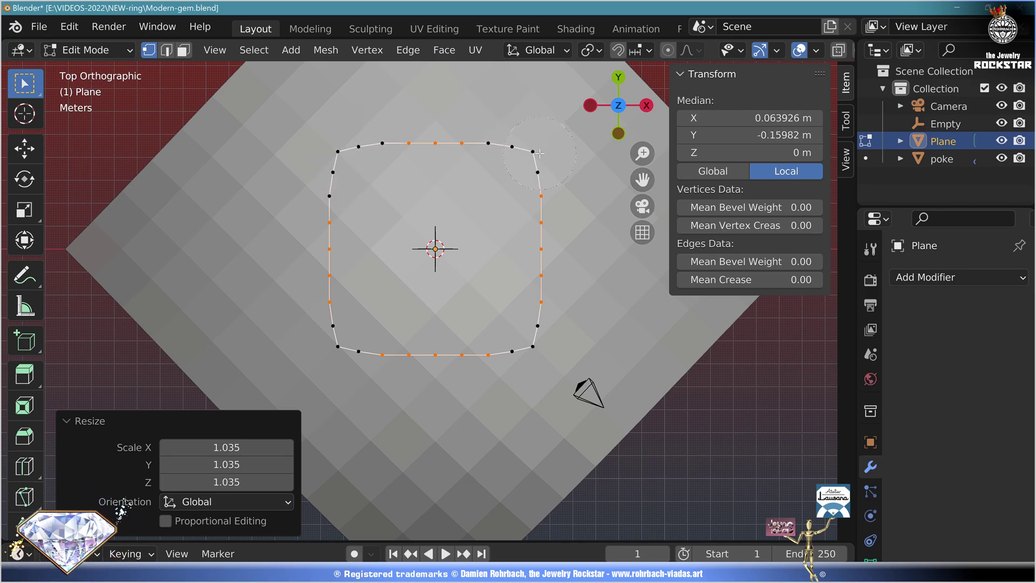
Deselect the next outline vertices on both ends of each side and scale the remaining ones by 1.02 on all axes
{"action": "right_click", "coordinate": [576, 271]}
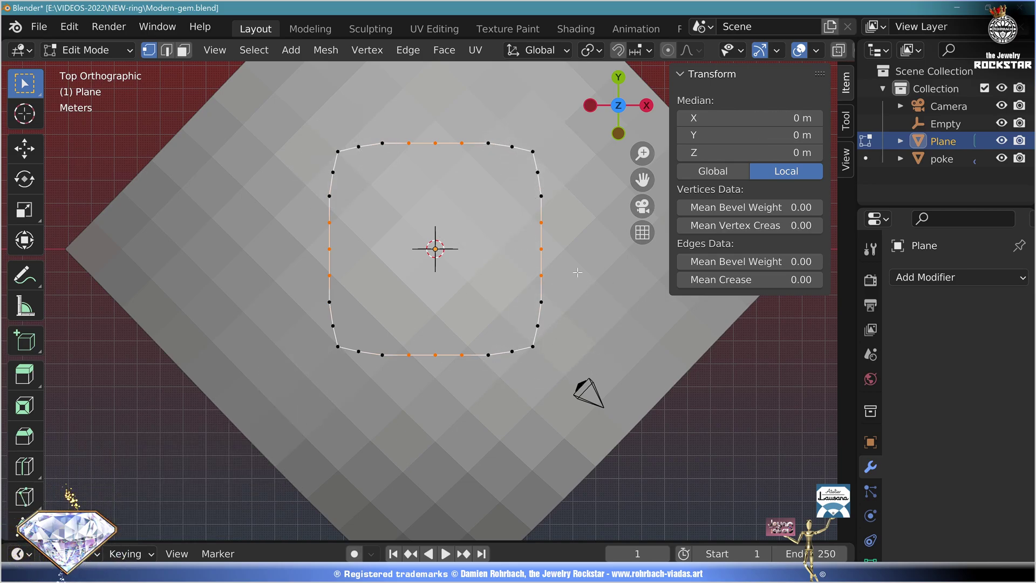
{"action": "key", "text": "s"}
{"action": "left_click", "coordinate": [591, 240]}
{"action": "left_click_drag", "start_coordinate": [238, 448], "coordinate": [238, 482]}
{"action": "type", "text": "1.02"}
{"action": "key", "text": "Return"}
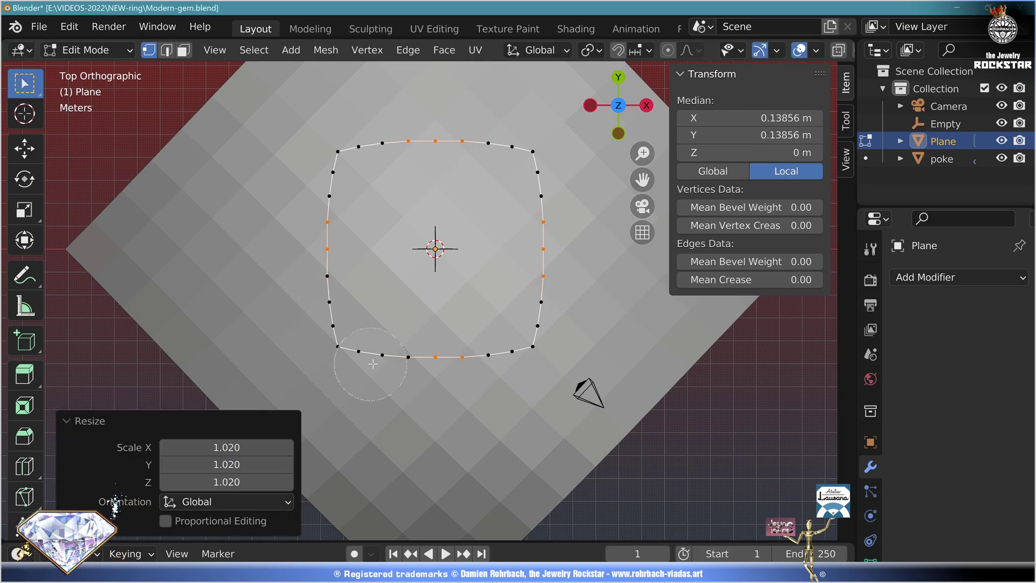
Keep only the middle vertex of each side selected and scale these four by 1.005 on all axes
{"action": "middle_click", "coordinate": [567, 298]}
{"action": "middle_click", "coordinate": [486, 372]}
{"action": "right_click", "coordinate": [589, 312]}
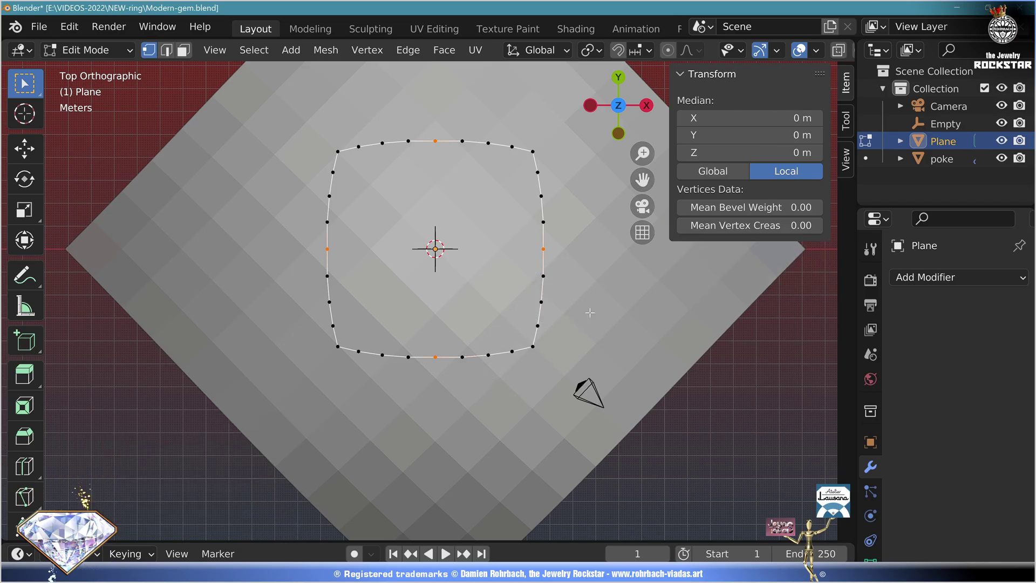
{"action": "key", "text": "s"}
{"action": "left_click", "coordinate": [591, 240]}
{"action": "left_click_drag", "start_coordinate": [238, 447], "coordinate": [240, 482]}
{"action": "type", "text": "1.005"}
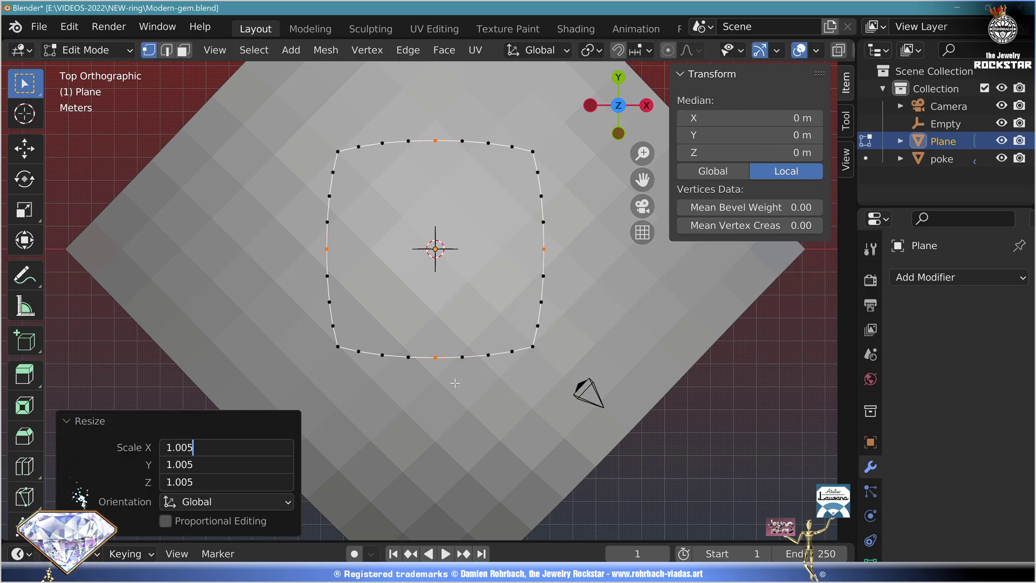
{"action": "key", "text": "Return"}
Fill the whole outline with a face and raise it about 2.87 m along Z
{"action": "key", "text": "a"}
{"action": "middle_click_drag", "start_coordinate": [221, 386], "coordinate": [148, 243]}
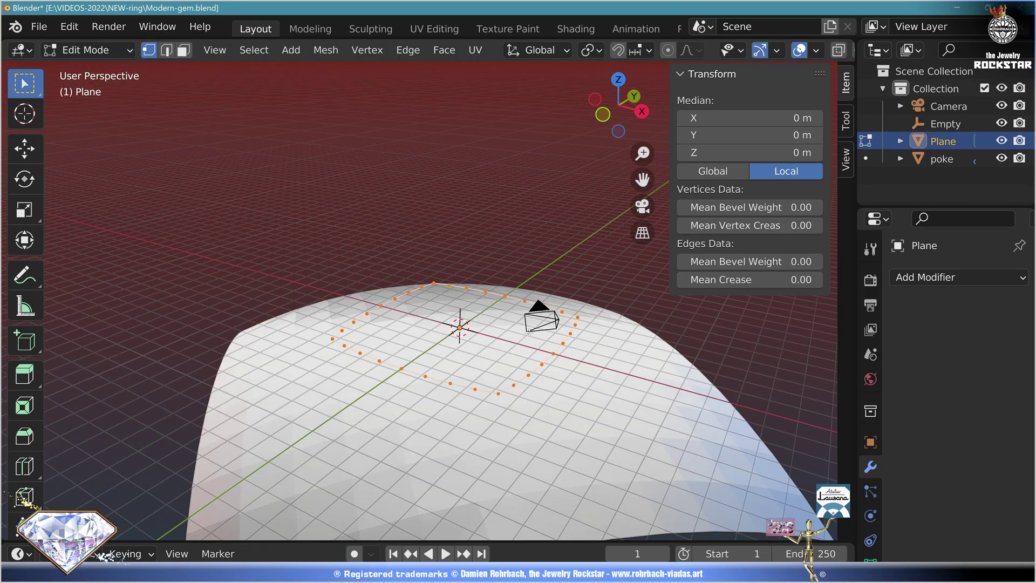
{"action": "key", "text": "f"}
{"action": "left_click", "coordinate": [27, 146]}
{"action": "left_click_drag", "start_coordinate": [462, 260], "coordinate": [464, 201]}
Extrude the filled face about 14 m downward through the curved grid, return to Object Mode and save the file
{"action": "scroll", "coordinate": [462, 219], "scroll_direction": "down", "scroll_amount": 4}
{"action": "key", "text": "e"}
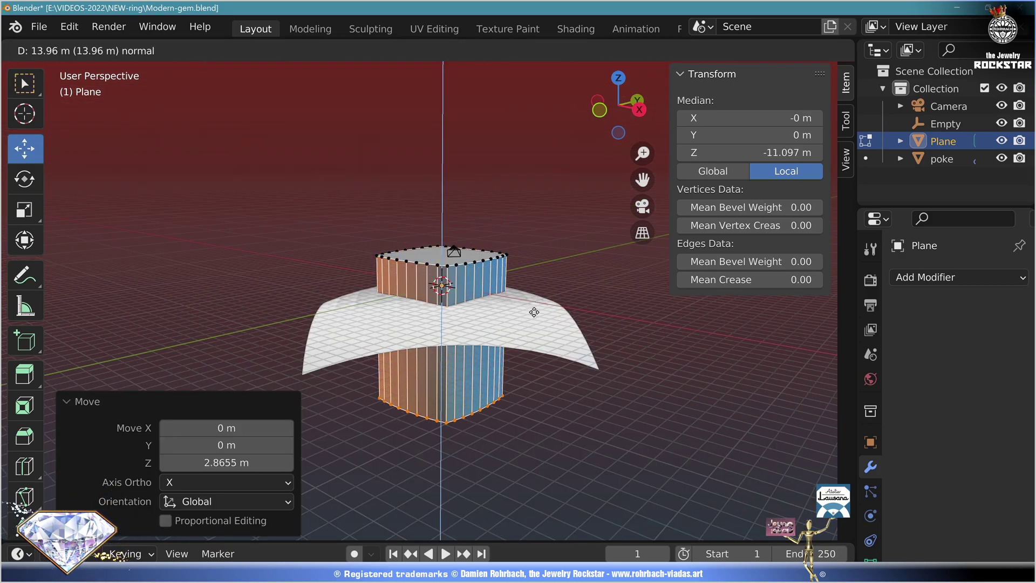
{"action": "left_click", "coordinate": [503, 220]}
{"action": "key", "text": "Tab"}
{"action": "key", "text": "ctrl+s"}
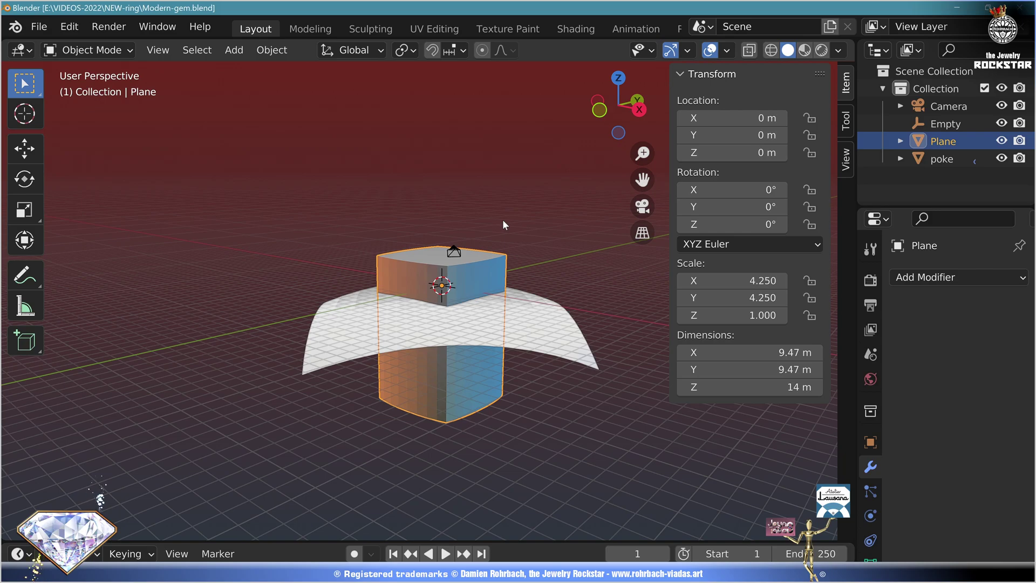
Rename the extruded object tubular and duplicate it in place, keeping the original hidden
{"action": "middle_click_drag", "start_coordinate": [503, 219], "coordinate": [566, 283]}
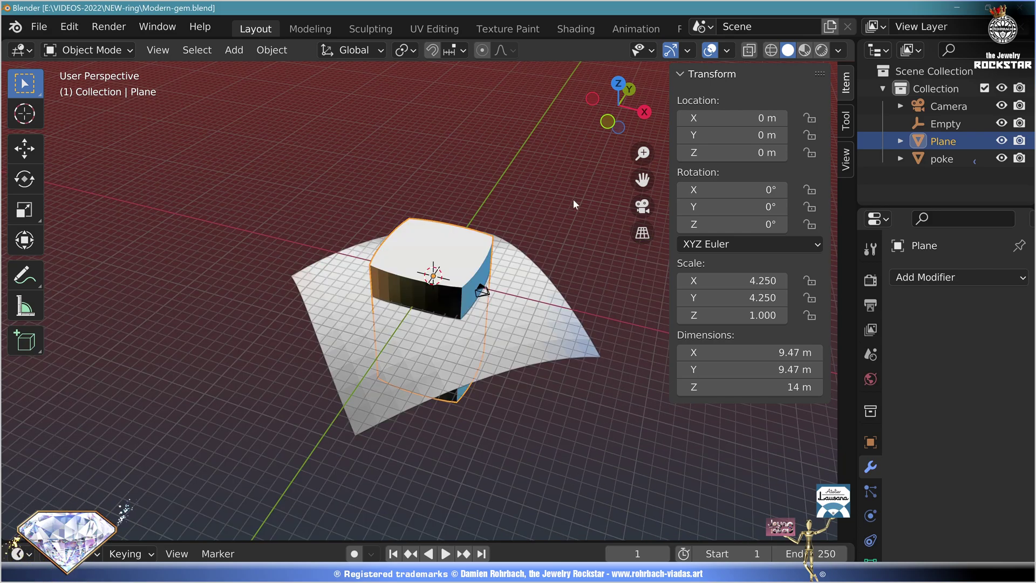
{"action": "key", "text": "F2"}
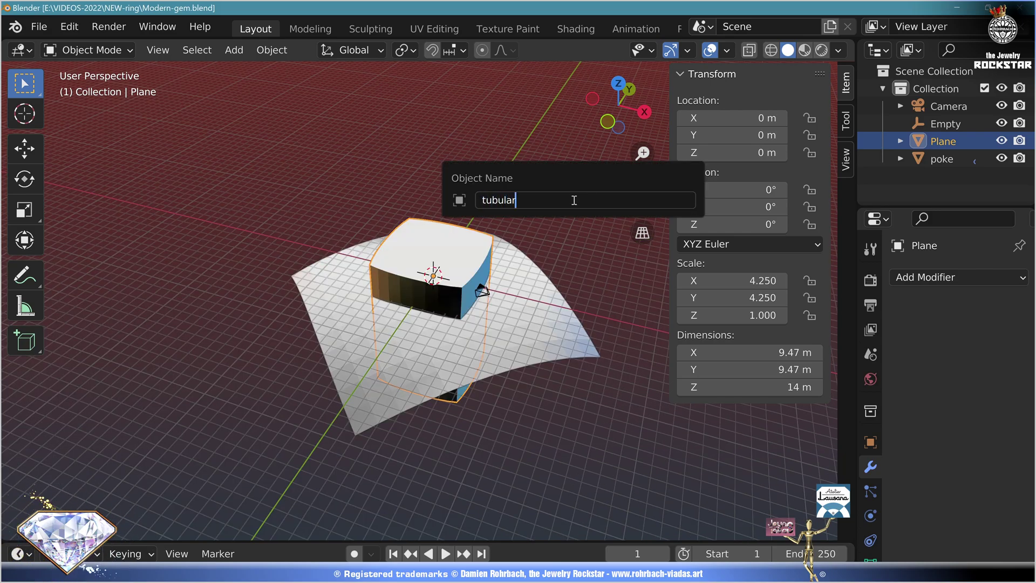
{"action": "key", "text": "Return"}
{"action": "key", "text": "shift+d"}
{"action": "key", "text": "Escape"}
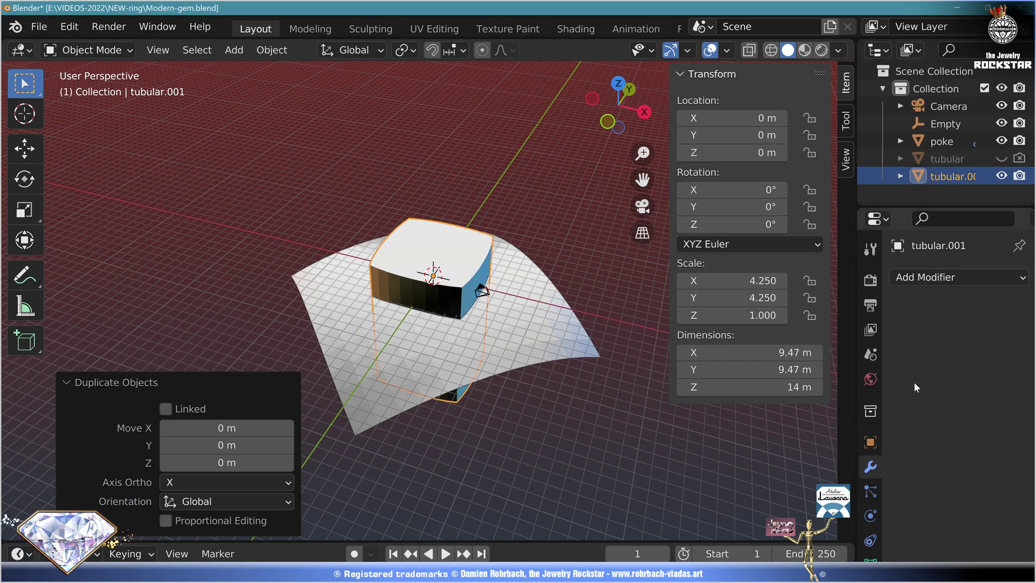
Add a Boolean modifier set to Intersect with the poke object to the duplicate, and hide poke from viewport and render
{"action": "left_click", "coordinate": [928, 277]}
{"action": "left_click", "coordinate": [601, 423]}
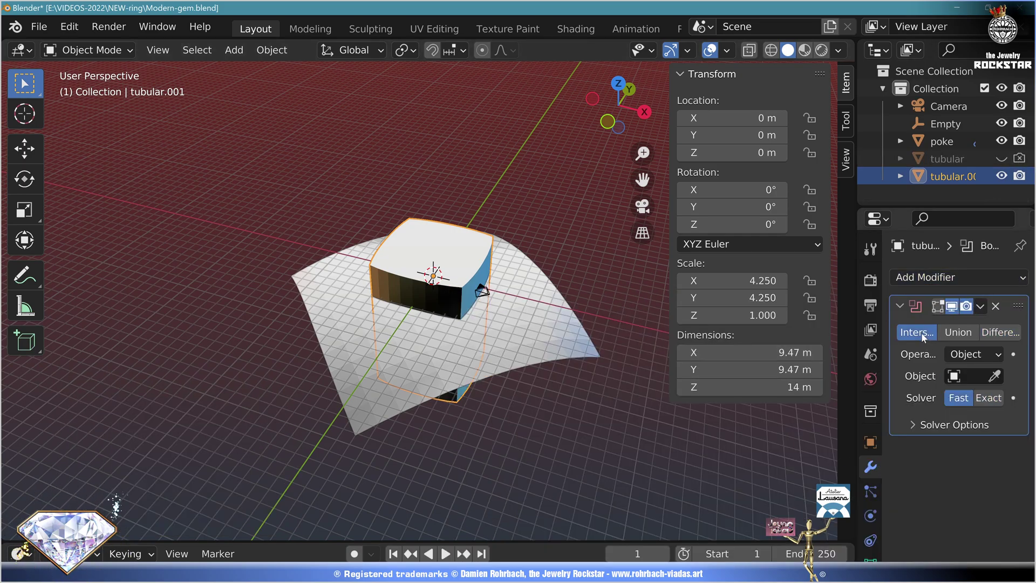
{"action": "left_click", "coordinate": [592, 327]}
{"action": "left_click", "coordinate": [1001, 141]}
{"action": "left_click", "coordinate": [1018, 141]}
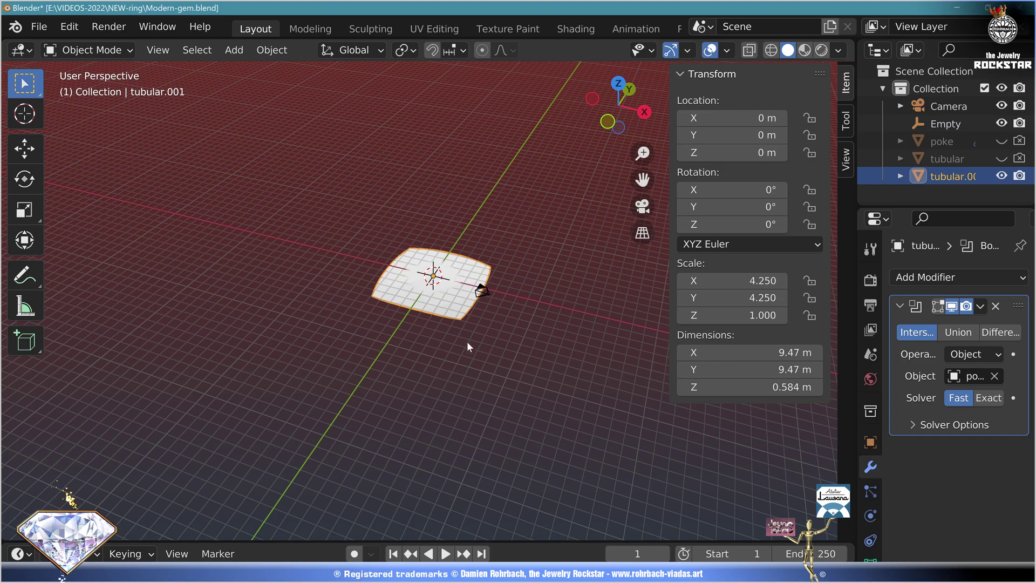
Select the four corners of the duplicate's outline in top view and scale them inward to about 0.97
{"action": "scroll", "coordinate": [467, 341], "scroll_direction": "up", "scroll_amount": 8}
{"action": "middle_click_drag", "start_coordinate": [502, 267], "coordinate": [513, 325]}
{"action": "scroll", "coordinate": [570, 227], "scroll_direction": "down", "scroll_amount": 4}
{"action": "key", "text": "Tab"}
{"action": "key", "text": "KP_7"}
{"action": "key", "text": "alt+a"}
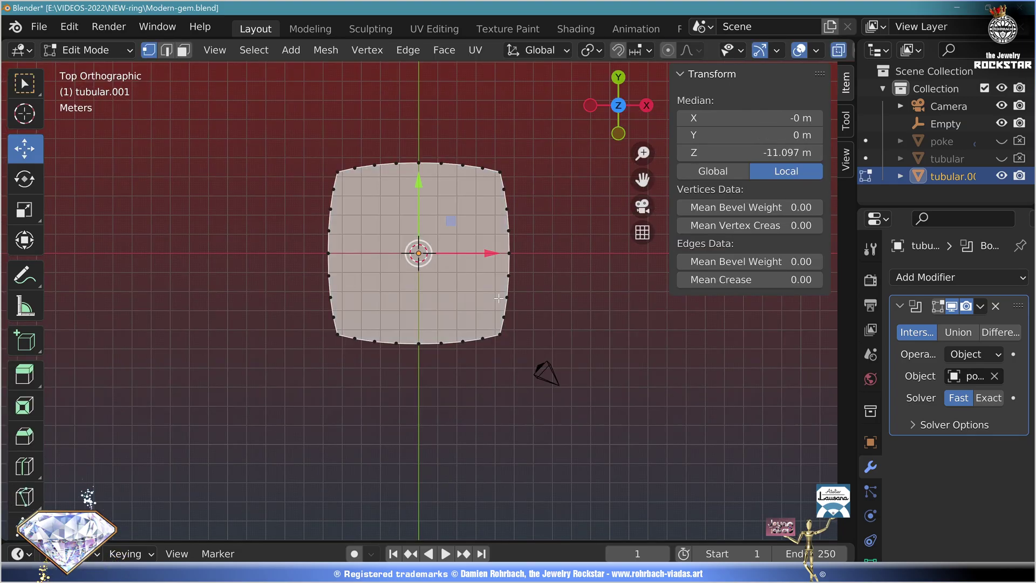
{"action": "key", "text": "c"}
{"action": "left_click", "coordinate": [318, 148]}
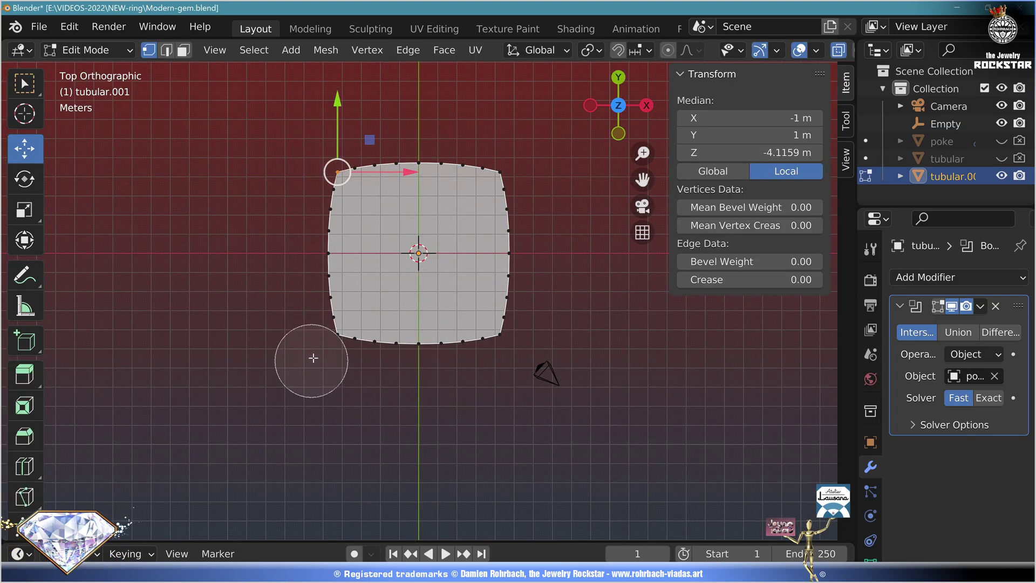
{"action": "left_click", "coordinate": [318, 362]}
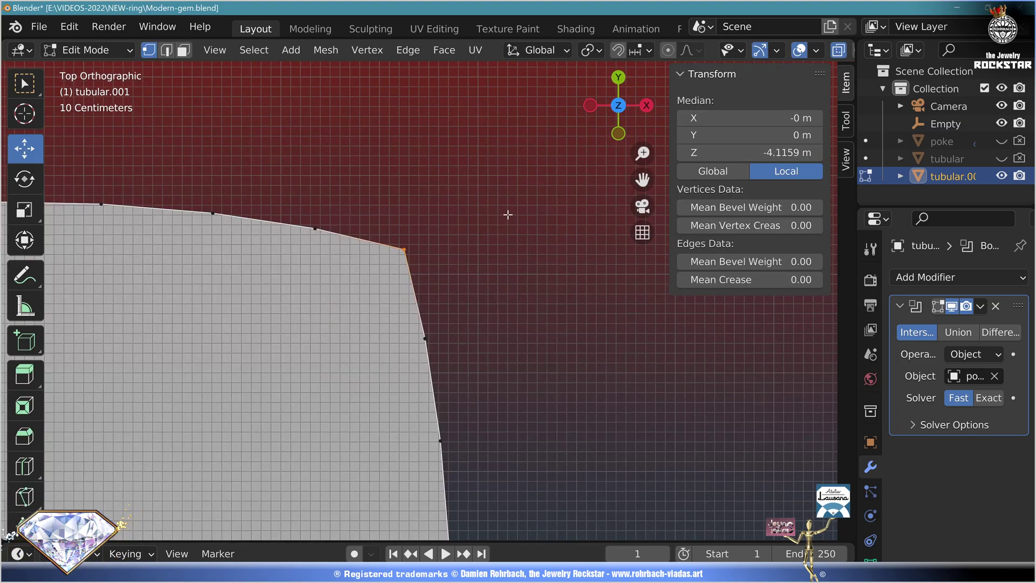
{"action": "key", "text": "s"}
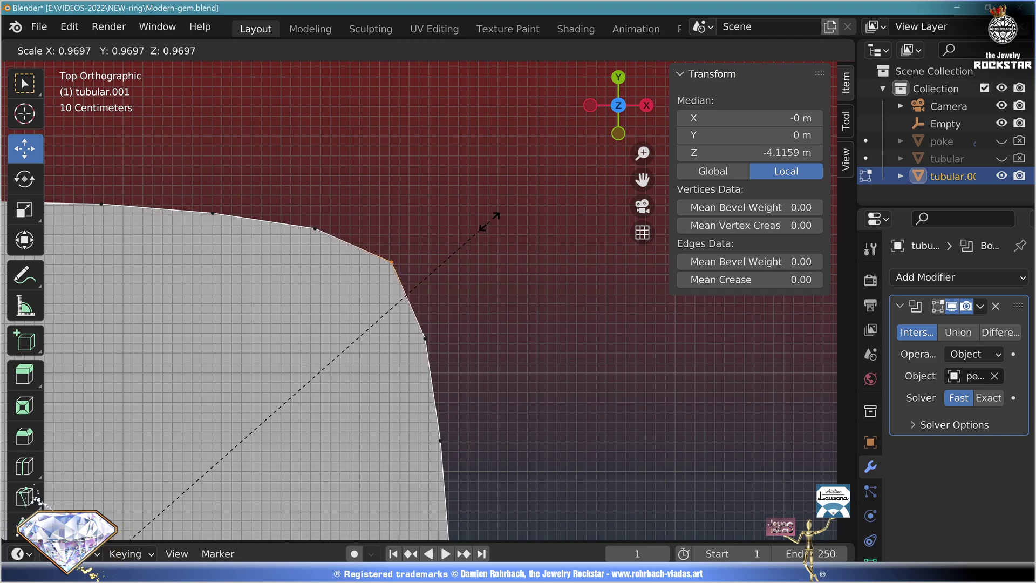
{"action": "left_click", "coordinate": [487, 219]}
Return to Object Mode and convert the Boolean result to a mesh with Visual Geometry to Mesh
{"action": "scroll", "coordinate": [496, 271], "scroll_direction": "down", "scroll_amount": 5}
{"action": "scroll", "coordinate": [496, 271], "scroll_direction": "down", "scroll_amount": 2}
{"action": "key", "text": "Tab"}
{"action": "middle_click_drag", "start_coordinate": [552, 396], "coordinate": [396, 206]}
{"action": "scroll", "coordinate": [423, 293], "scroll_direction": "up", "scroll_amount": 5}
{"action": "key", "text": "ctrl+a"}
{"action": "left_click", "coordinate": [423, 294]}
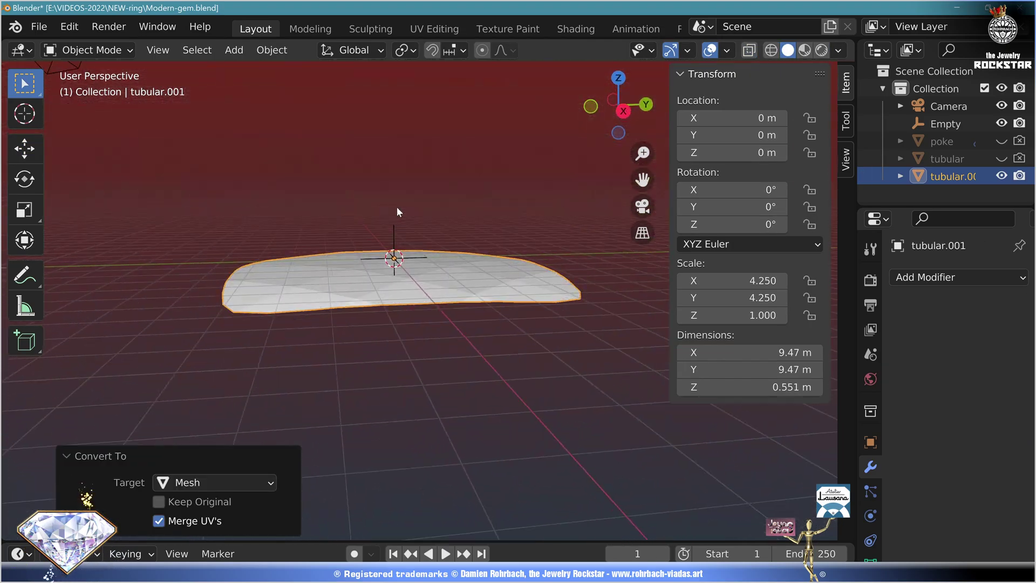
Scale the converted mesh by 2 along Z
{"action": "key", "text": "s"}
{"action": "key", "text": "z"}
{"action": "key", "text": "2"}
{"action": "key", "text": "Return"}
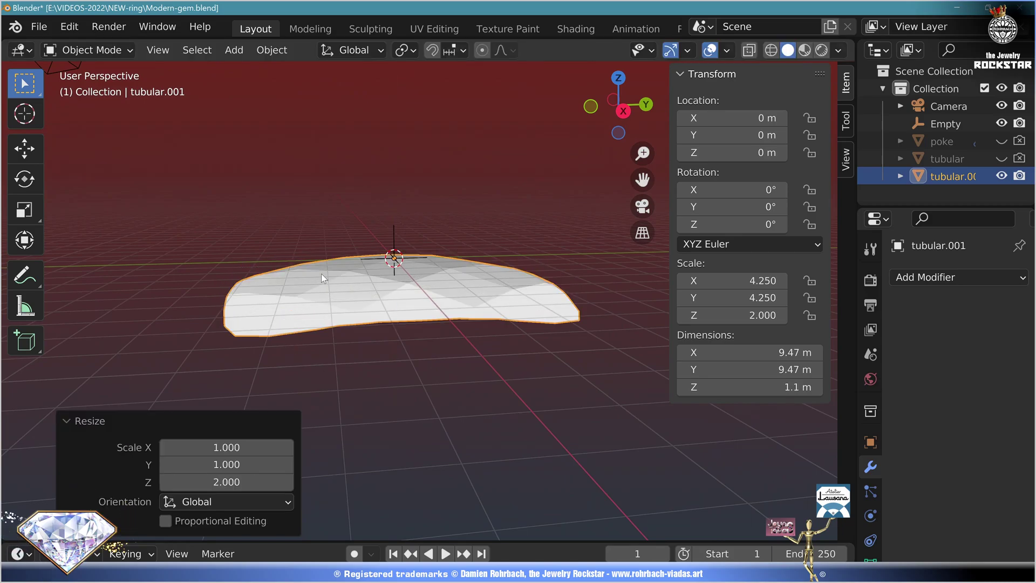
Move the faceted shell up about 1.22 m along Z in the right side view
{"action": "middle_click_drag", "start_coordinate": [345, 281], "coordinate": [344, 267]}
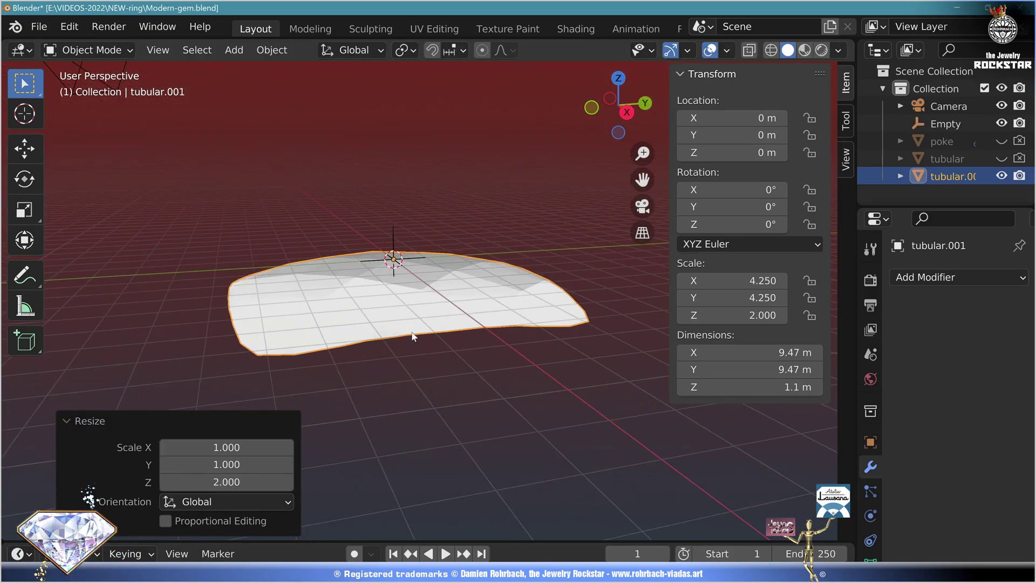
{"action": "key", "text": "Tab"}
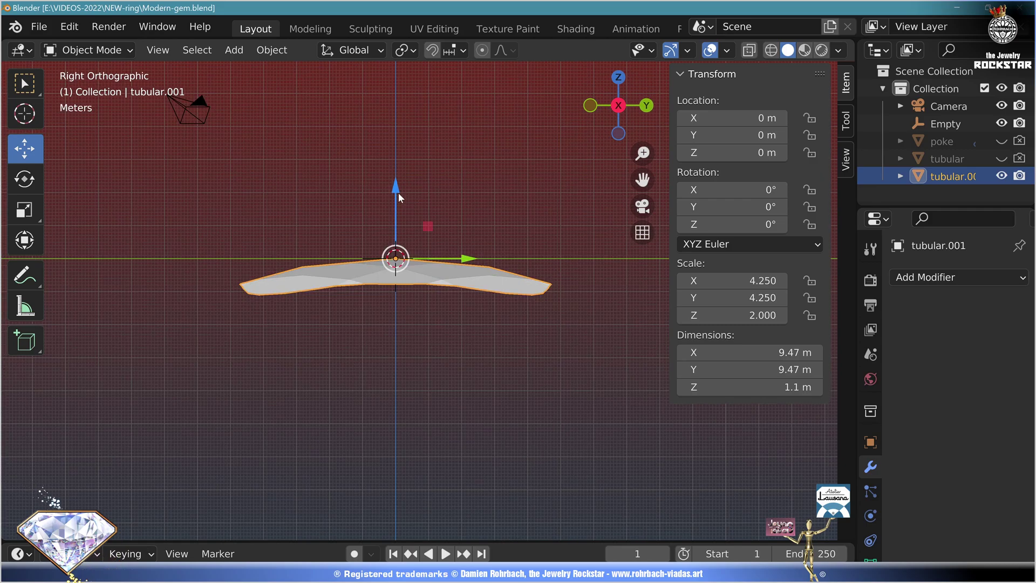
{"action": "left_click_drag", "start_coordinate": [399, 198], "coordinate": [400, 157]}
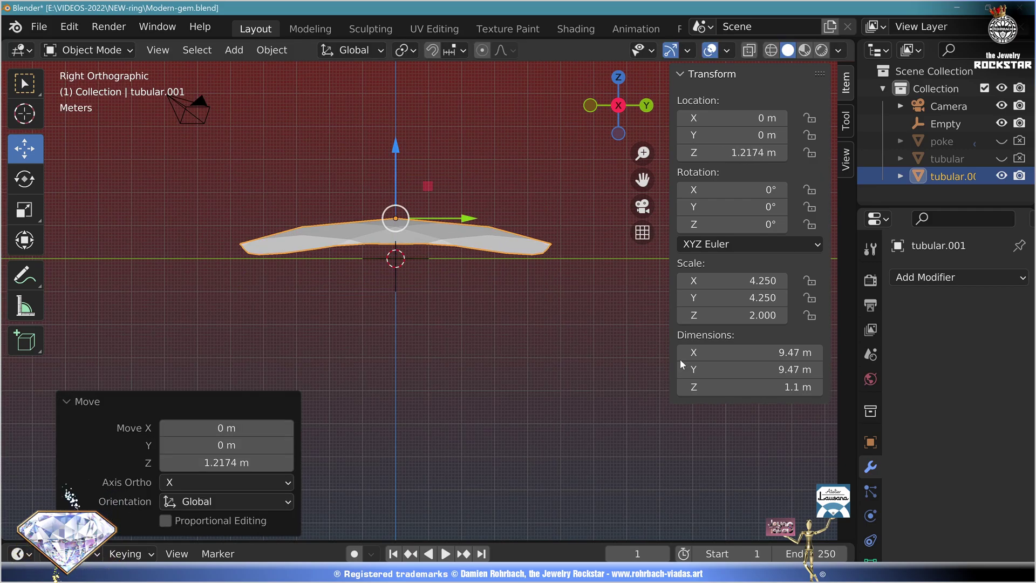
Add a Mirror modifier to the shell, using the Empty as mirror object and only the Y axis
{"action": "left_click", "coordinate": [925, 277]}
{"action": "left_click", "coordinate": [648, 478]}
{"action": "left_click", "coordinate": [995, 337]}
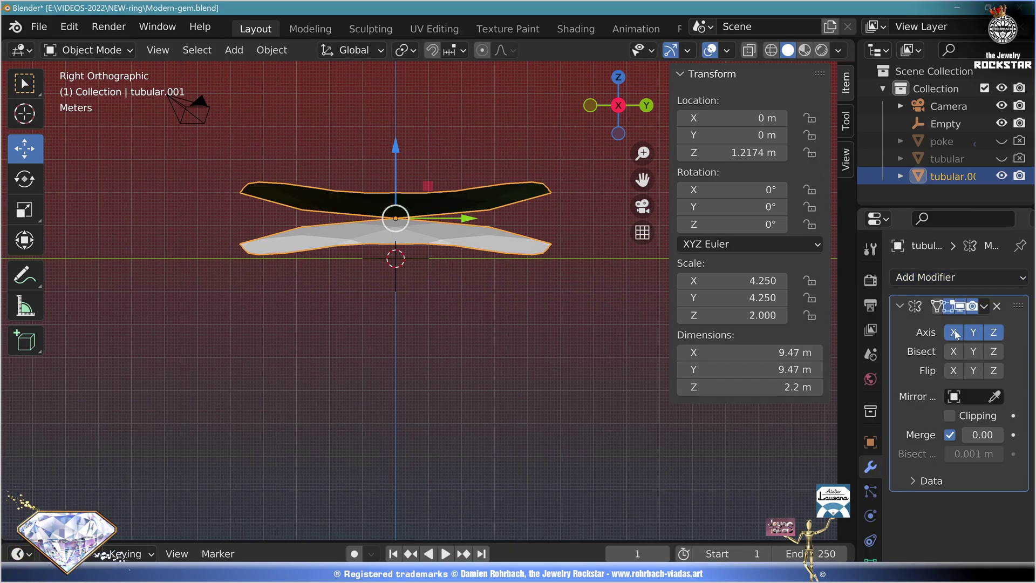
{"action": "left_click", "coordinate": [954, 333]}
{"action": "left_click", "coordinate": [972, 333]}
{"action": "left_click", "coordinate": [956, 395]}
{"action": "left_click", "coordinate": [899, 231]}
{"action": "left_click", "coordinate": [992, 334]}
{"action": "left_click", "coordinate": [977, 339]}
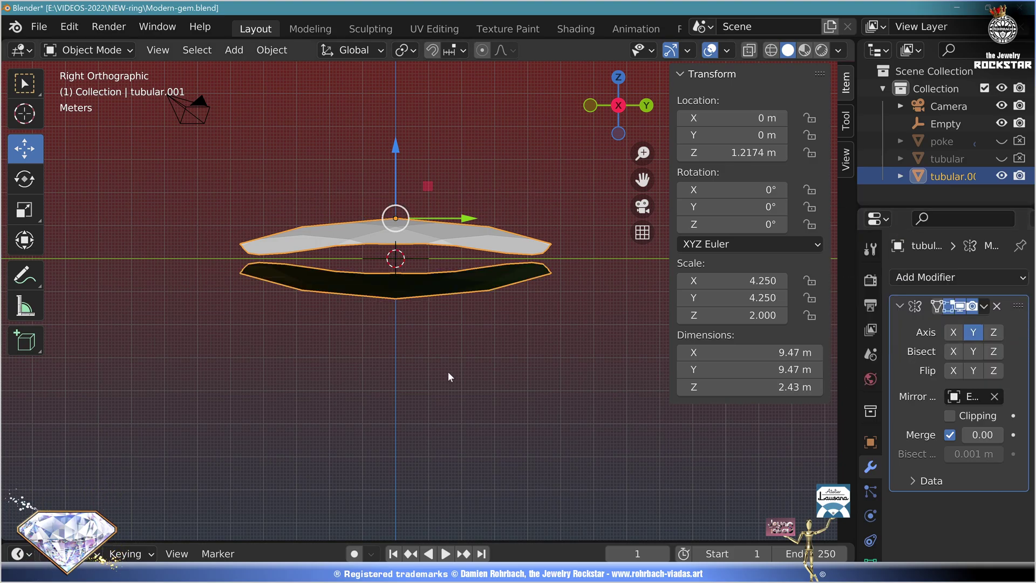
Select all rim vertices around the open edge of the upper shell in Edit Mode, using shortest-path picks
{"action": "middle_click_drag", "start_coordinate": [448, 371], "coordinate": [465, 287]}
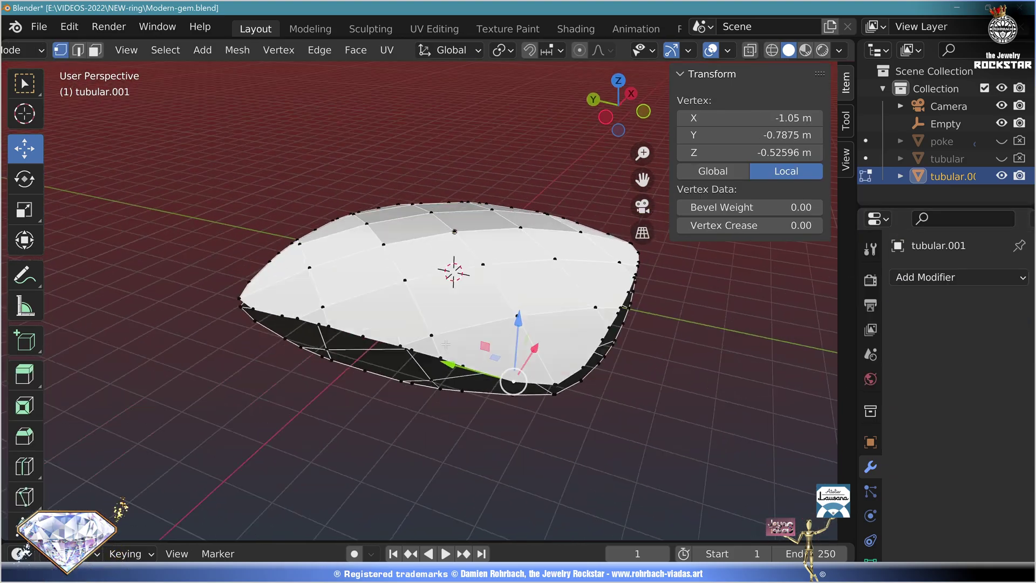
{"action": "left_click", "coordinate": [534, 302], "text": "ctrl"}
{"action": "left_click", "coordinate": [259, 311], "text": "ctrl"}
{"action": "middle_click_drag", "start_coordinate": [277, 313], "coordinate": [356, 346]}
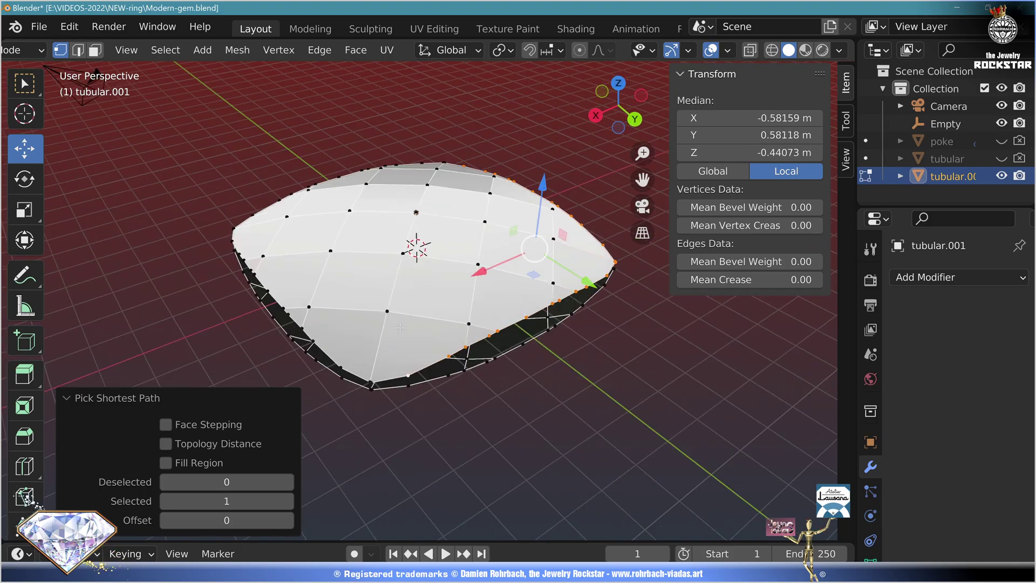
{"action": "middle_click_drag", "start_coordinate": [270, 334], "coordinate": [432, 313]}
{"action": "left_click", "coordinate": [243, 346], "text": "ctrl"}
{"action": "scroll", "coordinate": [356, 378], "scroll_direction": "up", "scroll_amount": 4}
{"action": "middle_click_drag", "start_coordinate": [294, 361], "coordinate": [424, 361]}
{"action": "left_click", "coordinate": [264, 206], "text": "ctrl"}
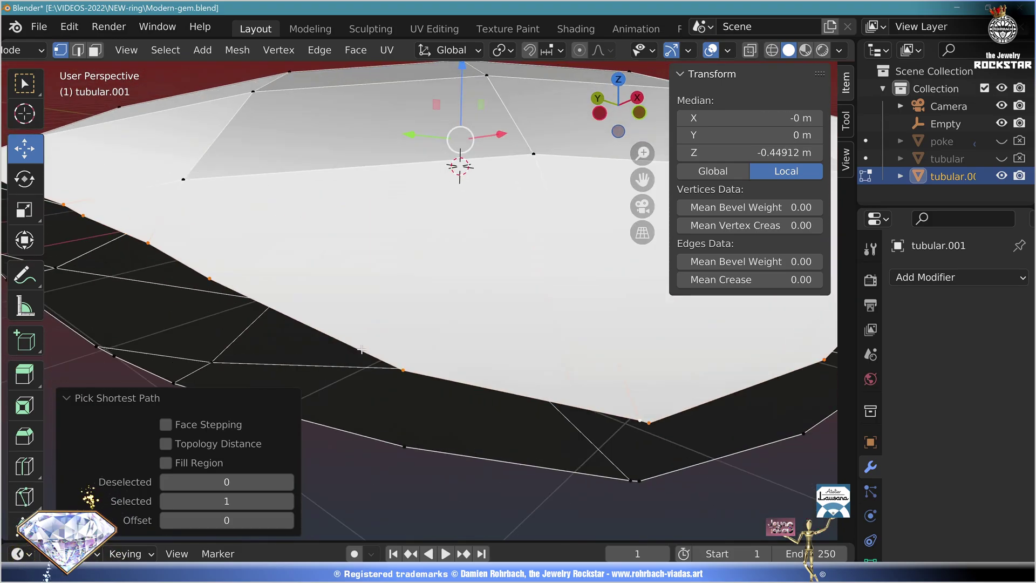
Add the lower shell's rim vertices to the selection and bridge the two edge loops
{"action": "left_click", "coordinate": [426, 446], "text": "shift"}
{"action": "scroll", "coordinate": [425, 446], "scroll_direction": "down", "scroll_amount": 5}
{"action": "middle_click_drag", "start_coordinate": [485, 386], "coordinate": [433, 355]}
{"action": "scroll", "coordinate": [433, 356], "scroll_direction": "up", "scroll_amount": 2}
{"action": "left_click", "coordinate": [434, 338], "text": "ctrl"}
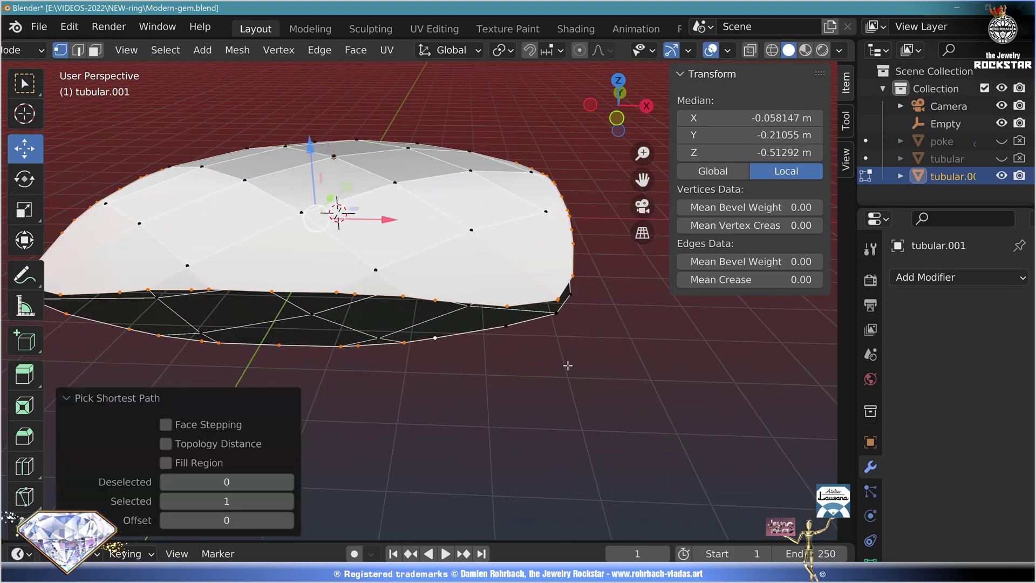
{"action": "middle_click_drag", "start_coordinate": [566, 363], "coordinate": [453, 345]}
{"action": "left_click", "coordinate": [553, 319], "text": "ctrl"}
{"action": "middle_click_drag", "start_coordinate": [638, 340], "coordinate": [410, 324]}
{"action": "left_click", "coordinate": [426, 239], "text": "ctrl"}
{"action": "left_click", "coordinate": [324, 53]}
{"action": "left_click", "coordinate": [374, 105]}
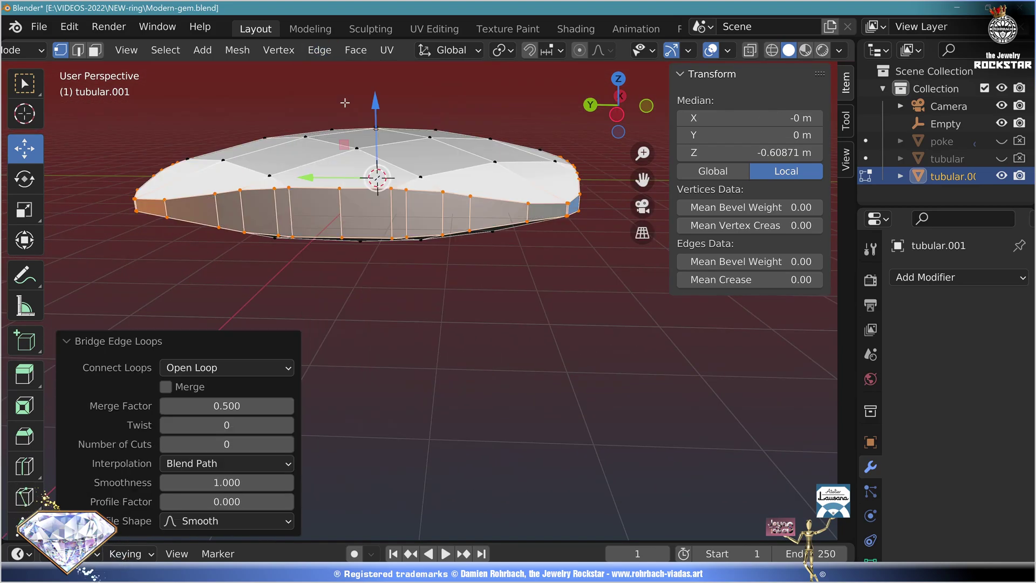
Scale the bridged girdle vertices along Z
{"action": "middle_click_drag", "start_coordinate": [583, 253], "coordinate": [599, 264]}
{"action": "key", "text": "s"}
{"action": "key", "text": "z"}
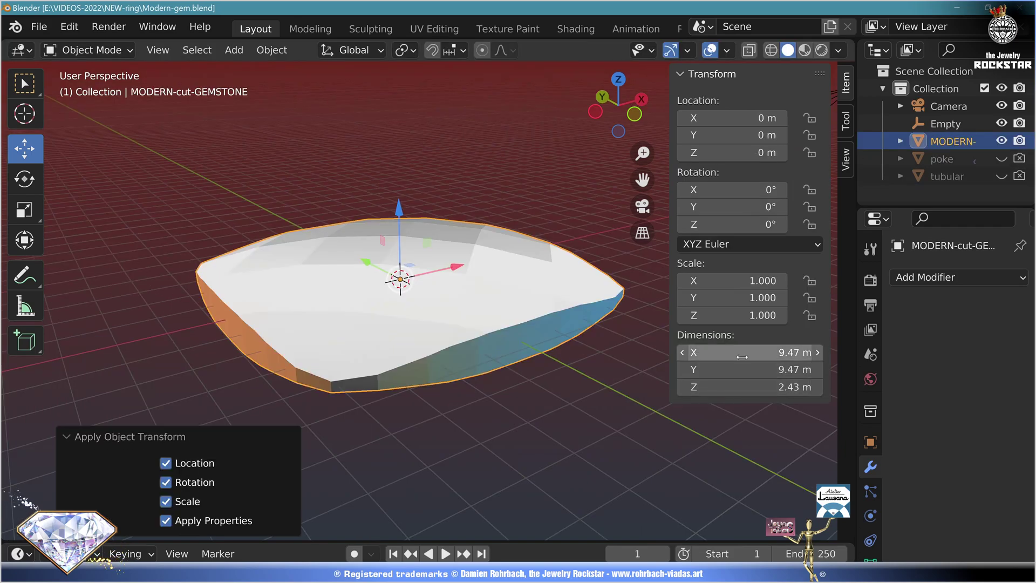
Set the gem's dimensions to 10 m in X and Y and 3 m in Z
{"action": "left_click_drag", "start_coordinate": [750, 351], "coordinate": [750, 369]}
{"action": "type", "text": "10"}
{"action": "key", "text": "Return"}
{"action": "left_click", "coordinate": [735, 386]}
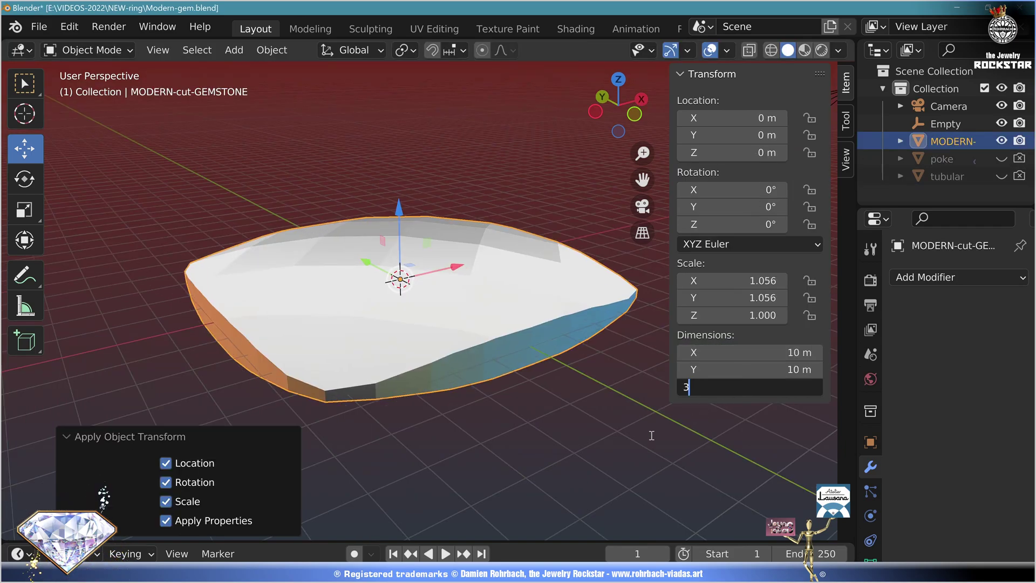
Apply all transforms to the gem and name the object MODERN-cut-GEMSTONE
{"action": "key", "text": "ctrl+a"}
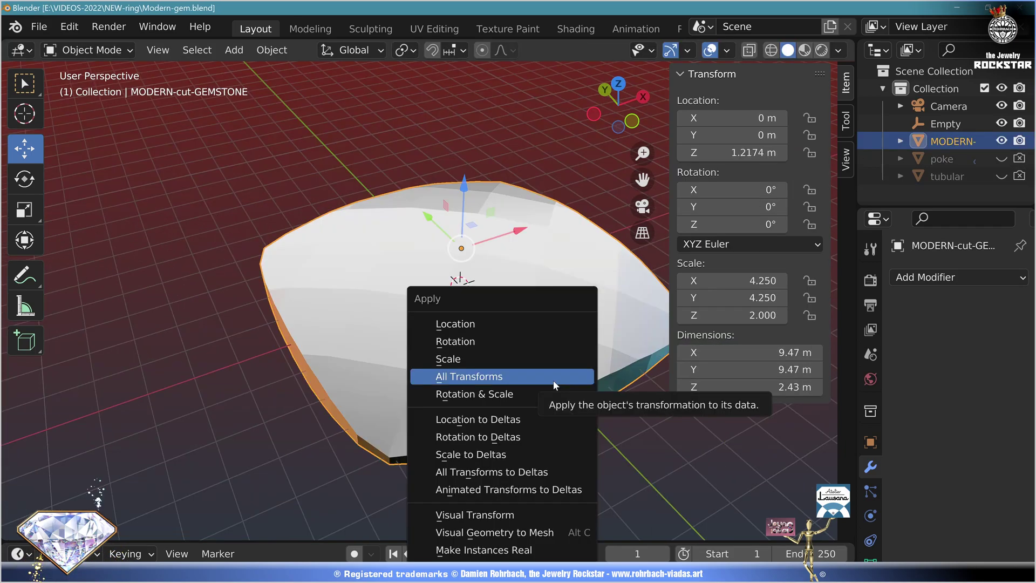
{"action": "left_click", "coordinate": [552, 380]}
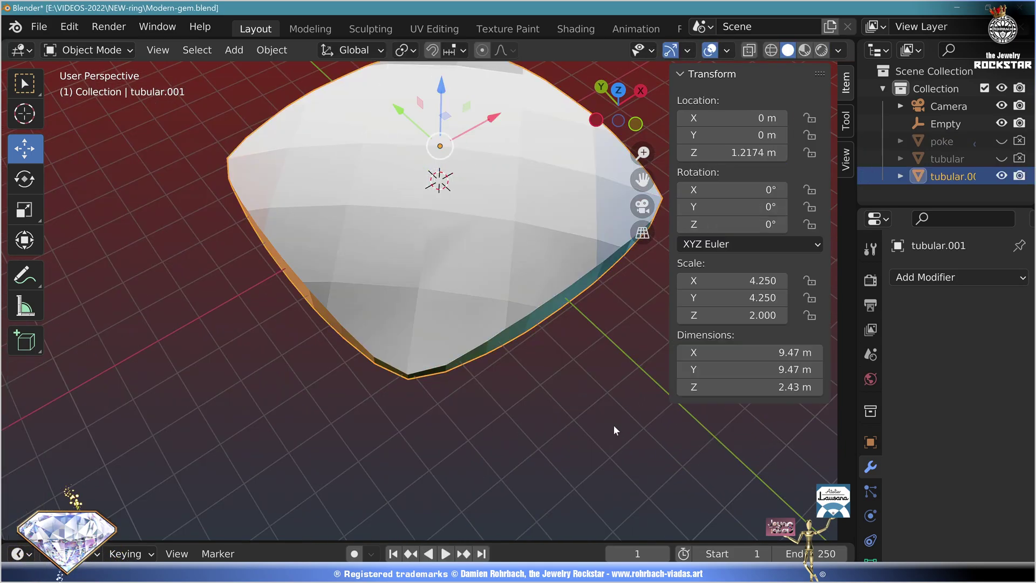
{"action": "key", "text": "F2"}
{"action": "type", "text": "MODERN-cut-GEMSTONE"}
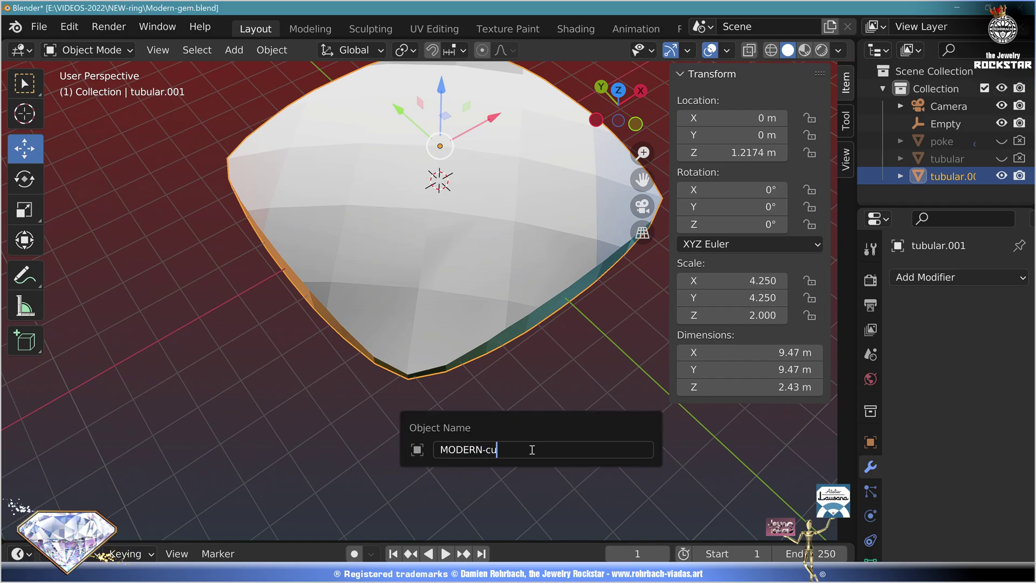
{"action": "key", "text": "Return"}
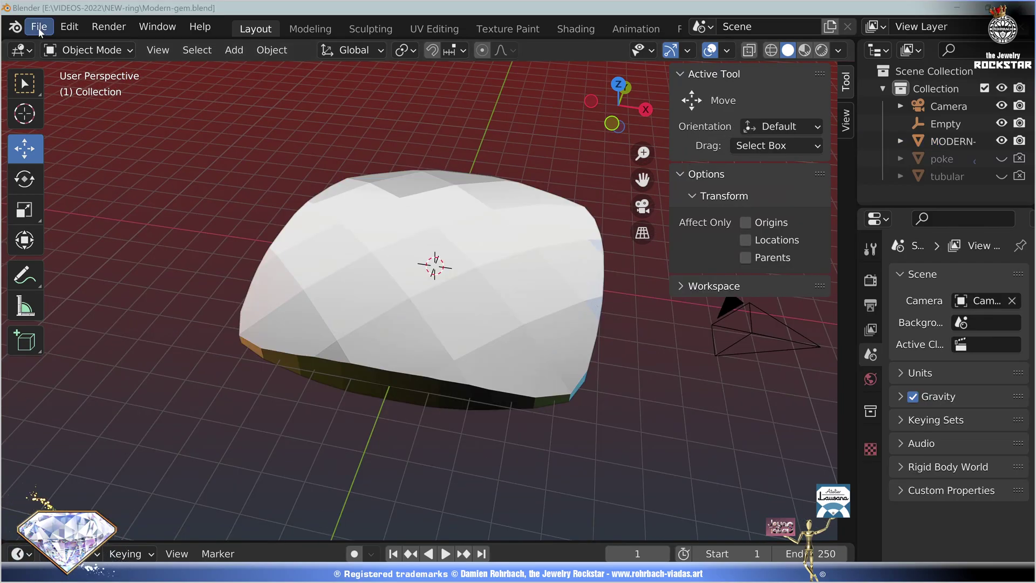
Append the DIAMOND object from another Blender file
{"action": "left_click", "coordinate": [39, 26]}
{"action": "left_click", "coordinate": [70, 214]}
{"action": "double_click", "coordinate": [416, 206]}
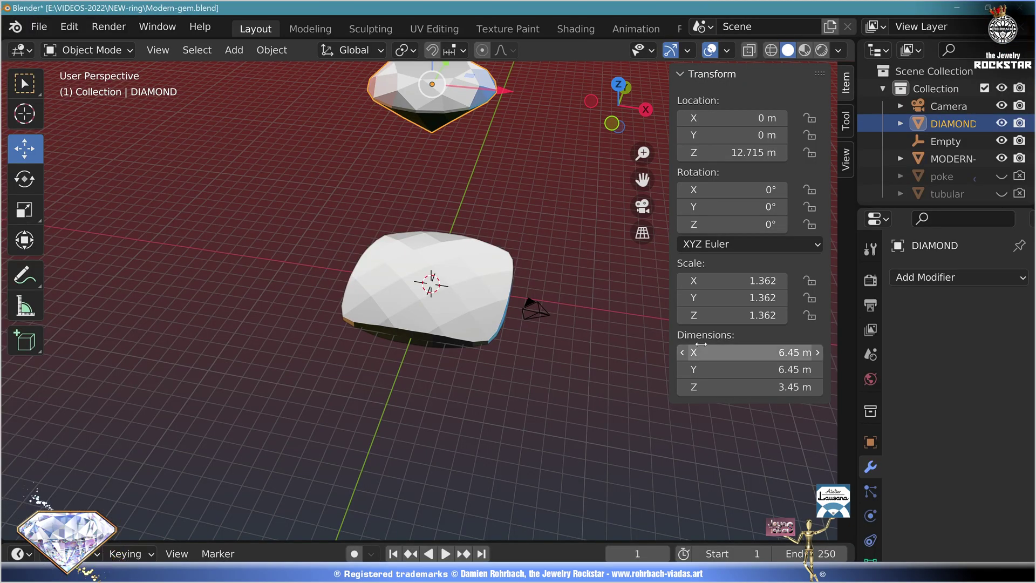
Set the diamond's X and Y dimensions to 1.5 m and match its Z scale to the 0.317 X scale
{"action": "left_click_drag", "start_coordinate": [704, 352], "coordinate": [704, 369]}
{"action": "type", "text": "1.5"}
{"action": "key", "text": "Return"}
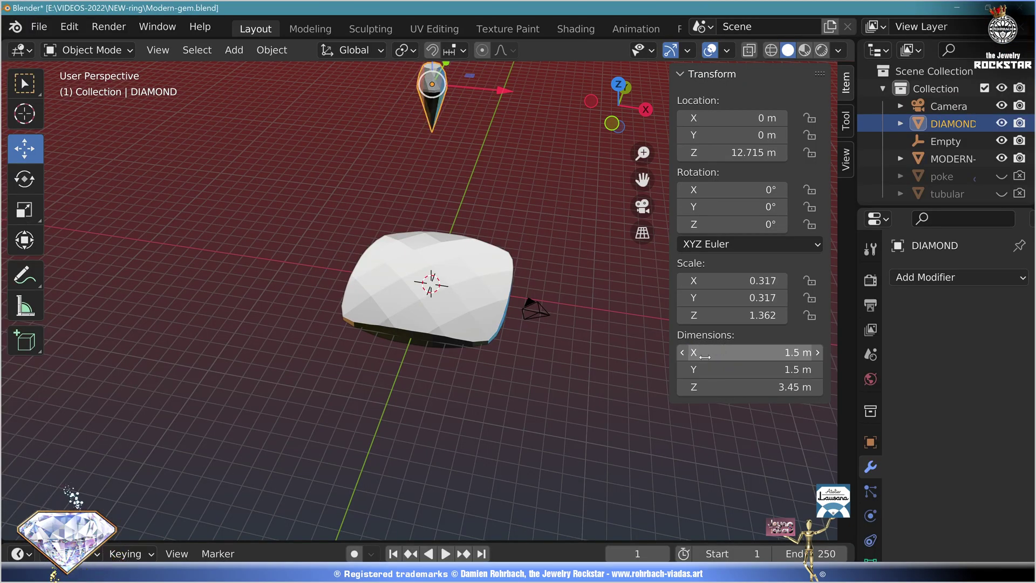
{"action": "key", "text": "ctrl+c"}
{"action": "left_click", "coordinate": [717, 315]}
{"action": "key", "text": "ctrl+v"}
{"action": "key", "text": "Return"}
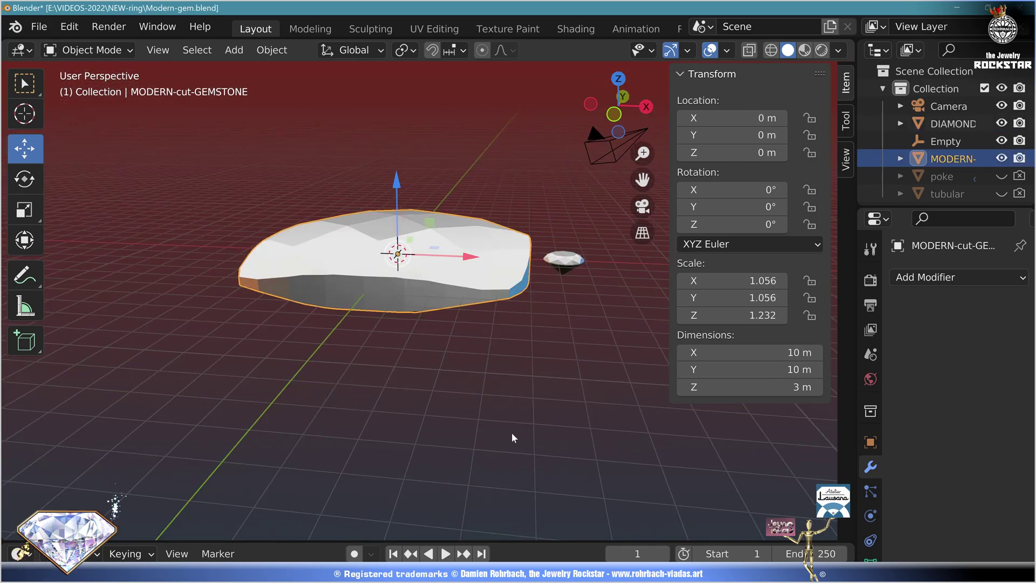
Duplicate the MODERN-cut-GEMSTONE object and move the copy about 3.72 m down along Z
{"action": "key", "text": "shift+d"}
{"action": "right_click", "coordinate": [512, 432]}
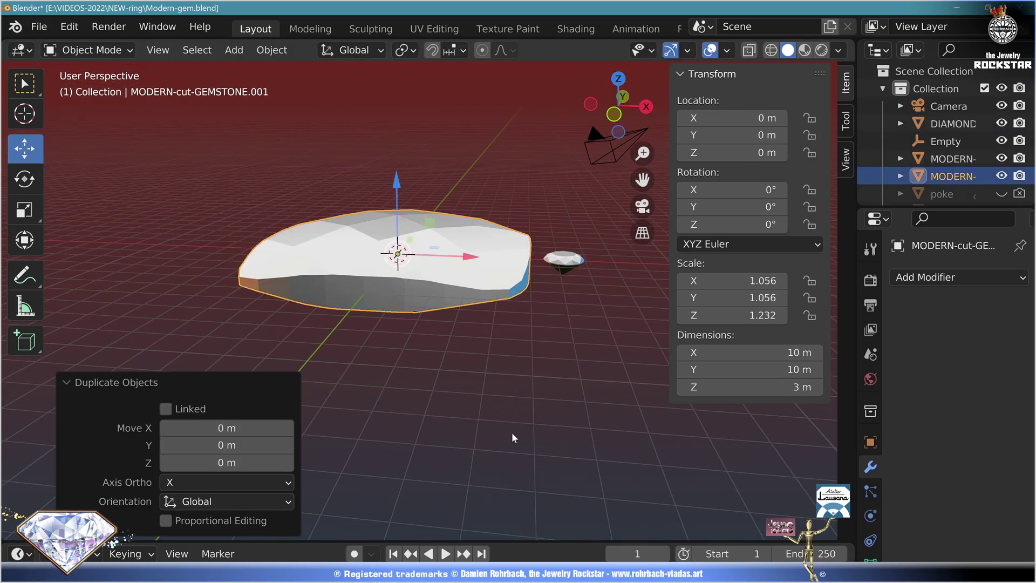
{"action": "left_click_drag", "start_coordinate": [400, 189], "coordinate": [478, 317]}
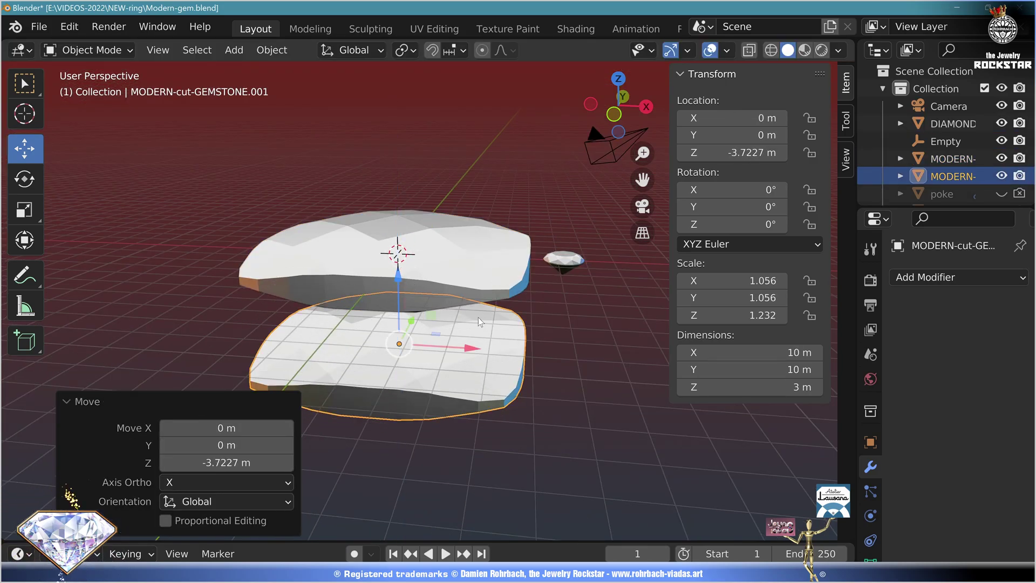
Delete all vertices of the gem copy except the single edge loop along the upper side of its girdle
{"action": "key", "text": "Tab"}
{"action": "key", "text": "KP_1"}
{"action": "key", "text": "b"}
{"action": "left_click_drag", "start_coordinate": [177, 323], "coordinate": [587, 379]}
{"action": "key", "text": "ctrl+i"}
{"action": "key", "text": "x"}
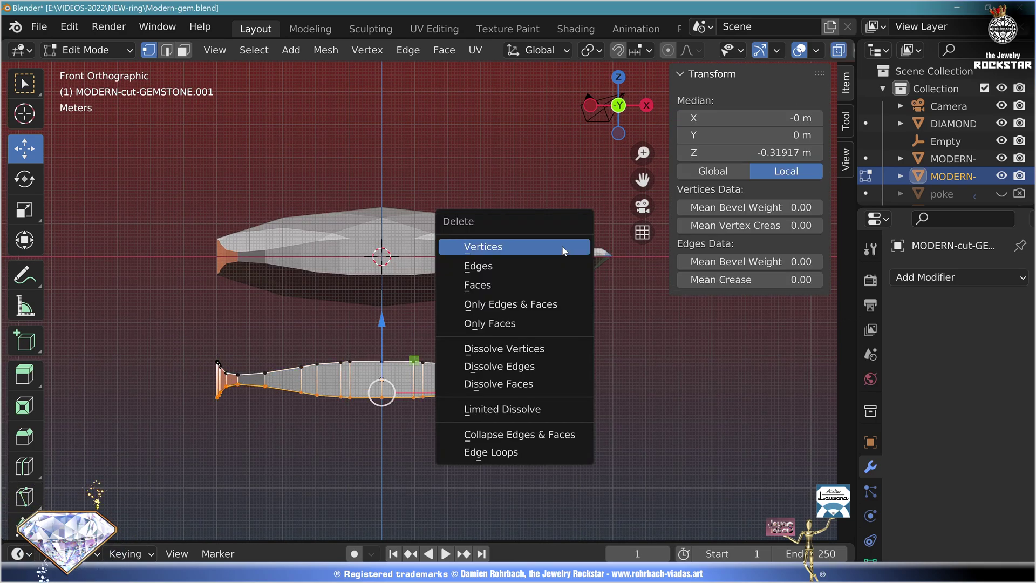
{"action": "left_click", "coordinate": [561, 245]}
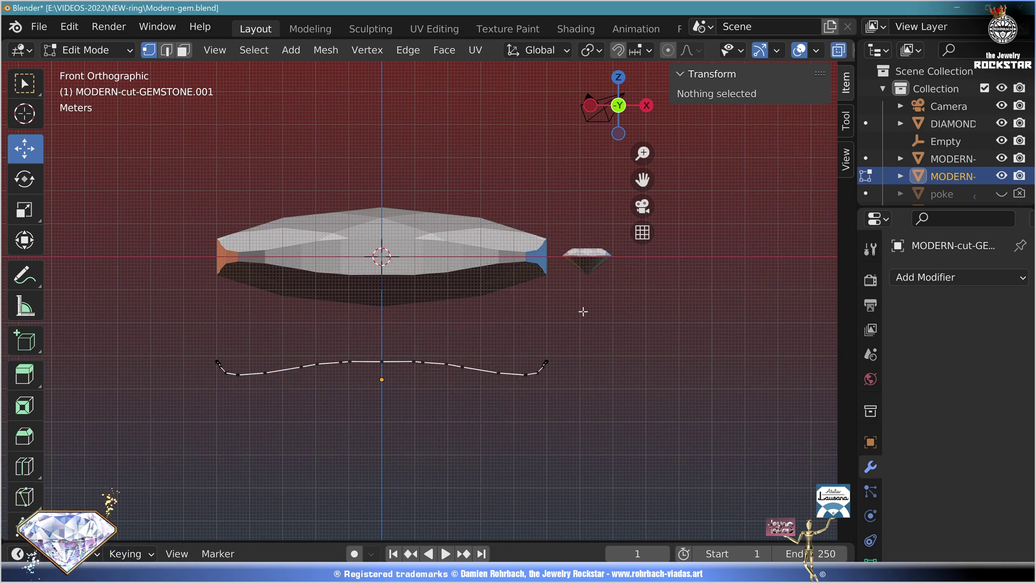
Flatten the remaining outline by scaling it to 0 along Z, and raise it about 3.05 m to the gem's girdle
{"action": "type", "text": "asz0"}
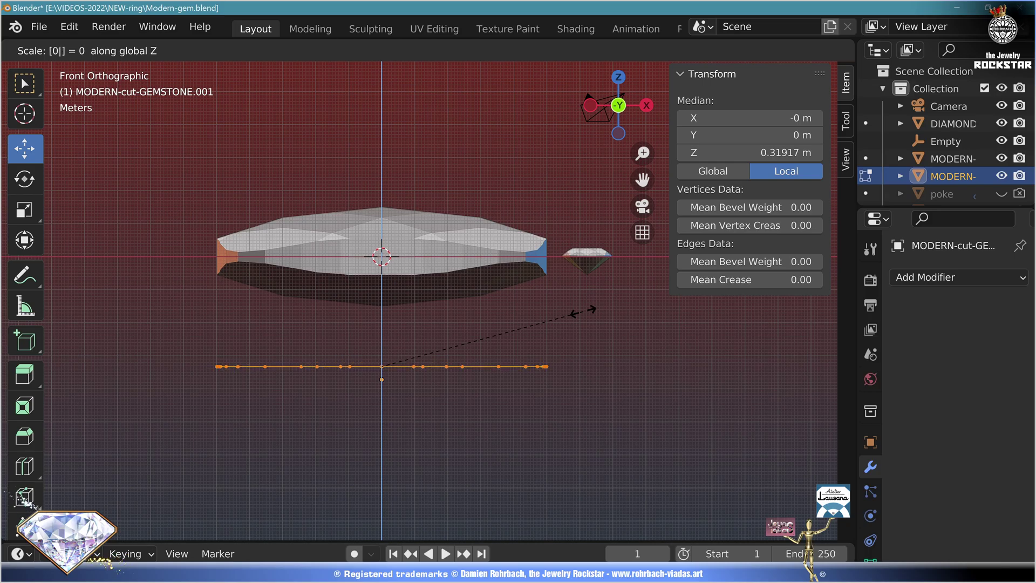
{"action": "key", "text": "Return"}
{"action": "middle_click_drag", "start_coordinate": [580, 310], "coordinate": [386, 292]}
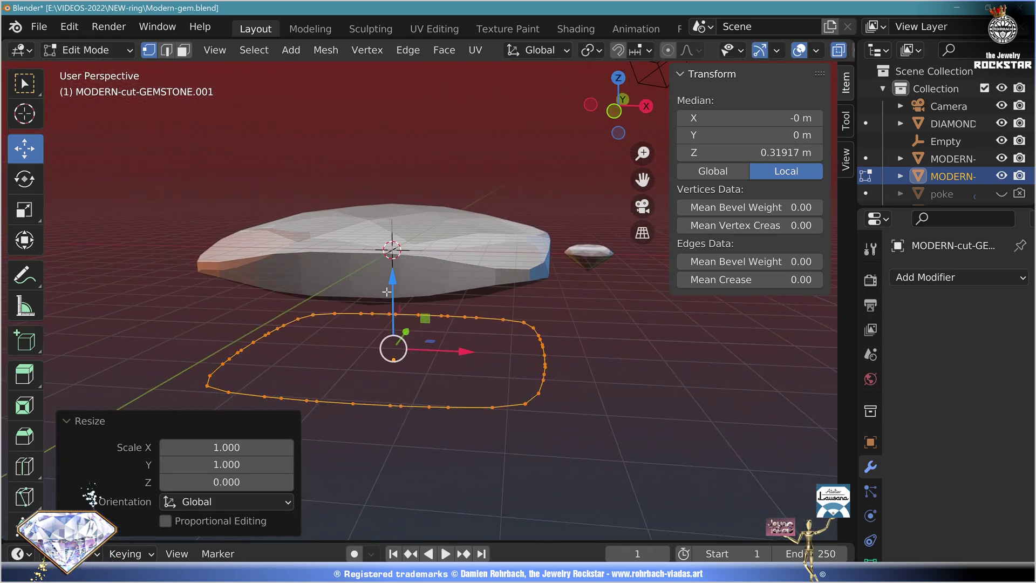
{"action": "left_click_drag", "start_coordinate": [393, 278], "coordinate": [392, 172]}
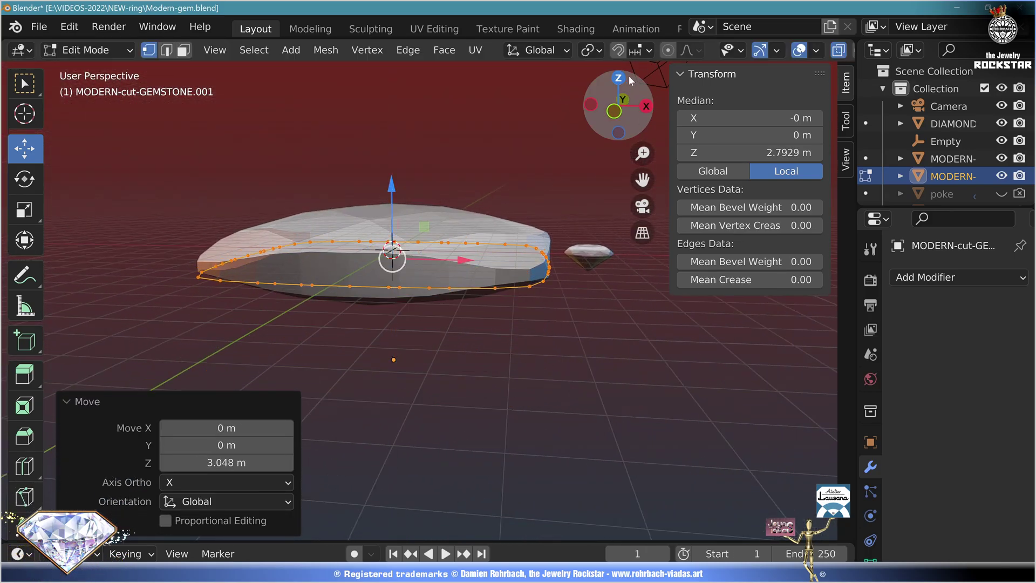
Scale the outline up by about 1.02 so it sits slightly outside the gem, and return to Object Mode
{"action": "left_click", "coordinate": [619, 78]}
{"action": "left_click_drag", "start_coordinate": [570, 178], "coordinate": [506, 213], "text": "shift"}
{"action": "key", "text": "s"}
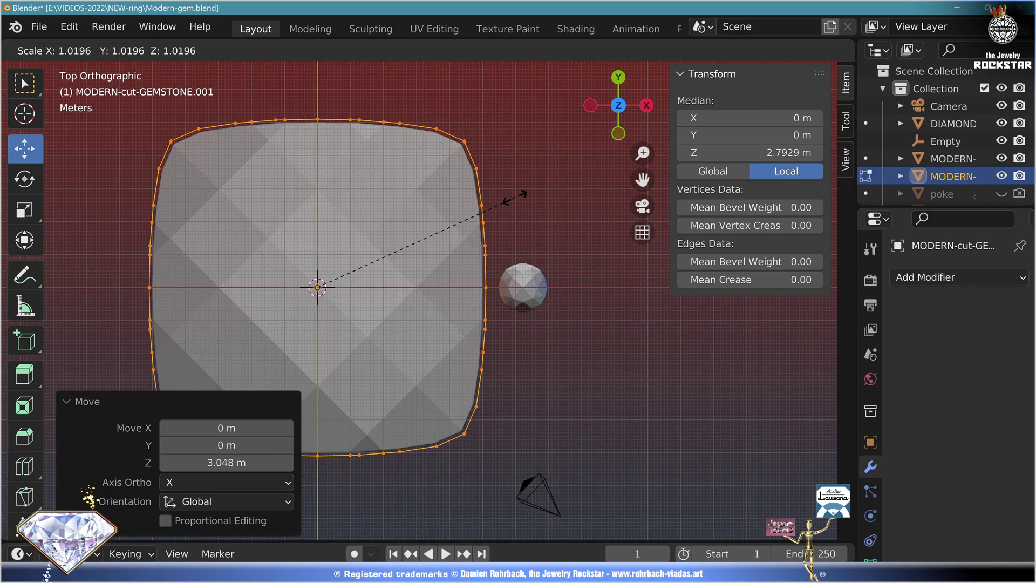
{"action": "left_click", "coordinate": [514, 197]}
{"action": "key", "text": "Tab"}
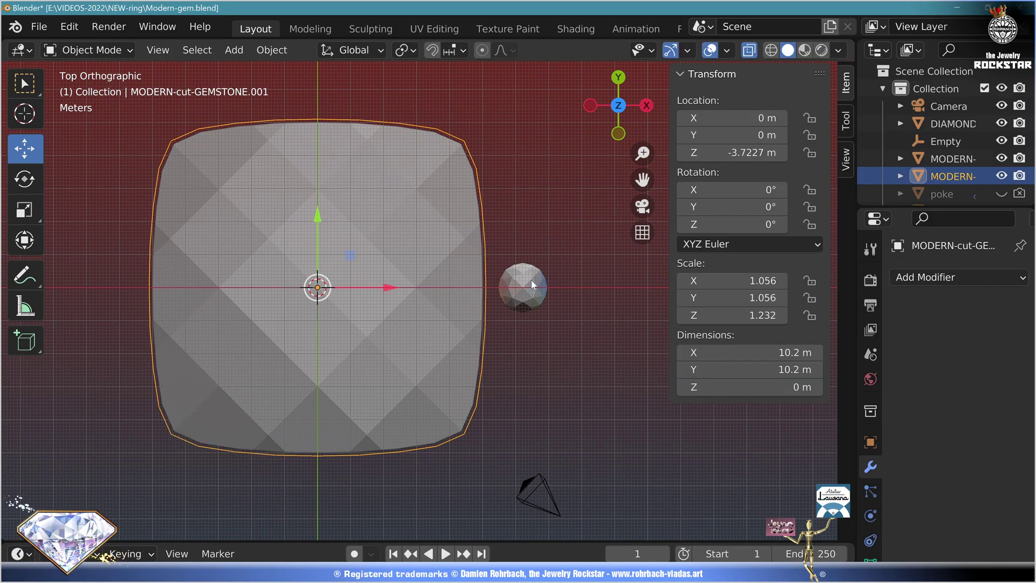
Move the diamond closer to the gem's outline, at about 6.1 m in X, and select the outline object again
{"action": "left_click", "coordinate": [530, 279]}
{"action": "key", "text": "KP_Decimal"}
{"action": "key", "text": "g"}
{"action": "left_click_drag", "start_coordinate": [382, 293], "coordinate": [377, 293]}
{"action": "scroll", "coordinate": [426, 311], "scroll_direction": "down", "scroll_amount": 7}
{"action": "left_click", "coordinate": [343, 170]}
{"action": "left_click", "coordinate": [342, 168]}
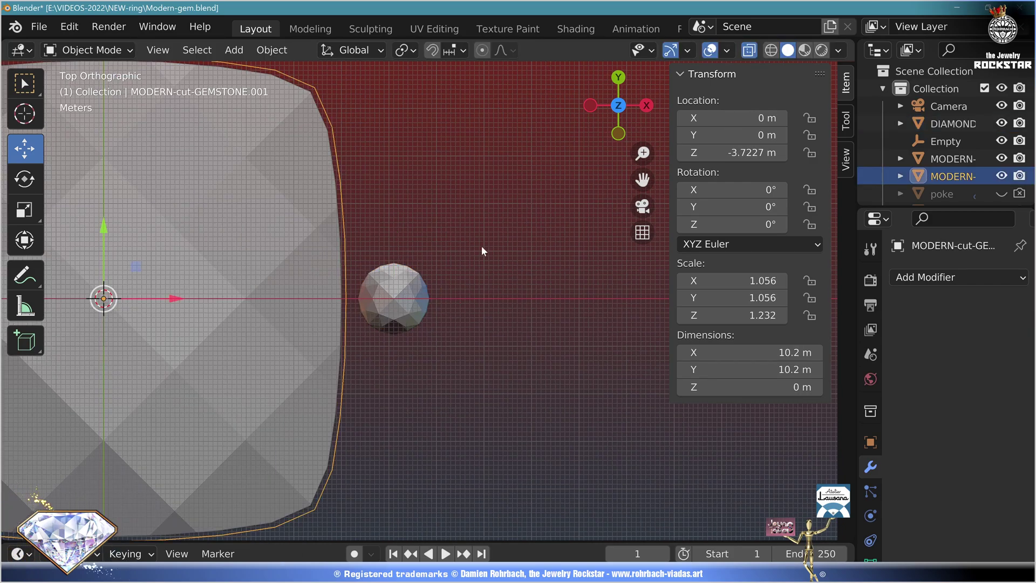
Extrude the outline in place and scale the new loop outward by 1.041 to form a narrow rim
{"action": "key", "text": "Tab"}
{"action": "key", "text": "g"}
{"action": "left_click", "coordinate": [393, 283]}
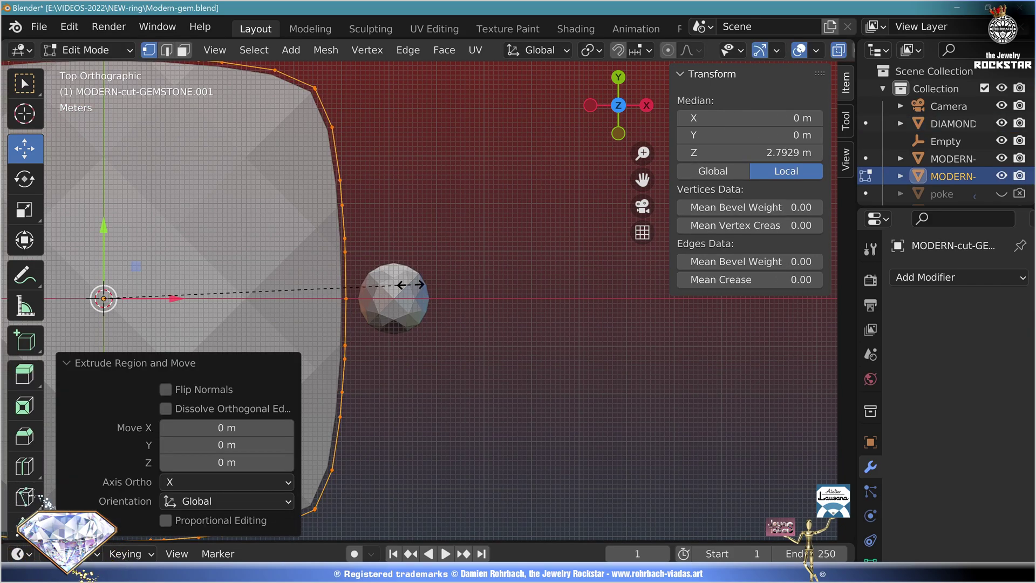
{"action": "key", "text": "s"}
{"action": "left_click", "coordinate": [406, 280]}
Extrude the rim's outer edge about 0.28 m down along Z
{"action": "middle_click_drag", "start_coordinate": [405, 280], "coordinate": [506, 220]}
{"action": "key", "text": "e"}
{"action": "key", "text": "z"}
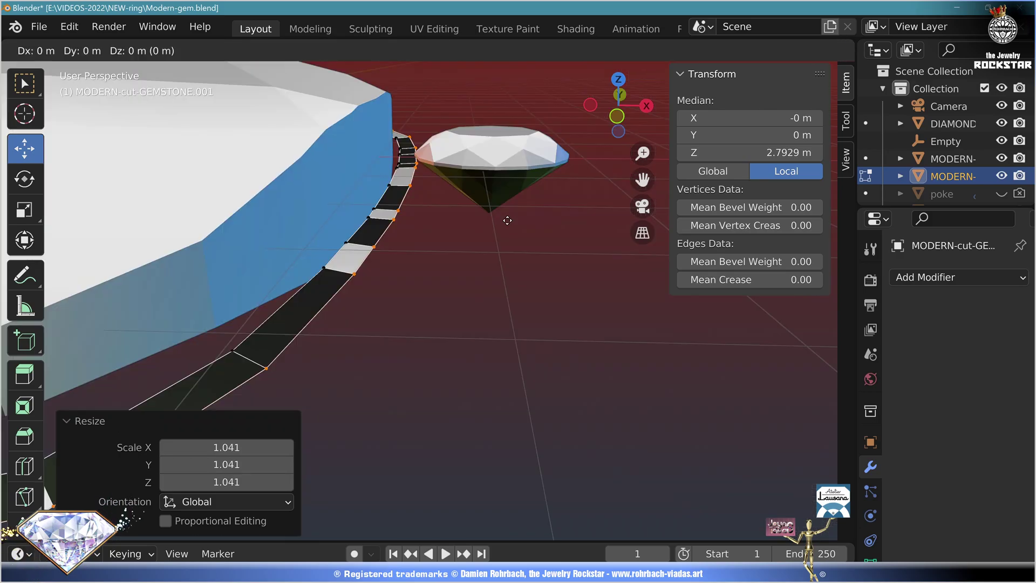
{"action": "left_click", "coordinate": [515, 243]}
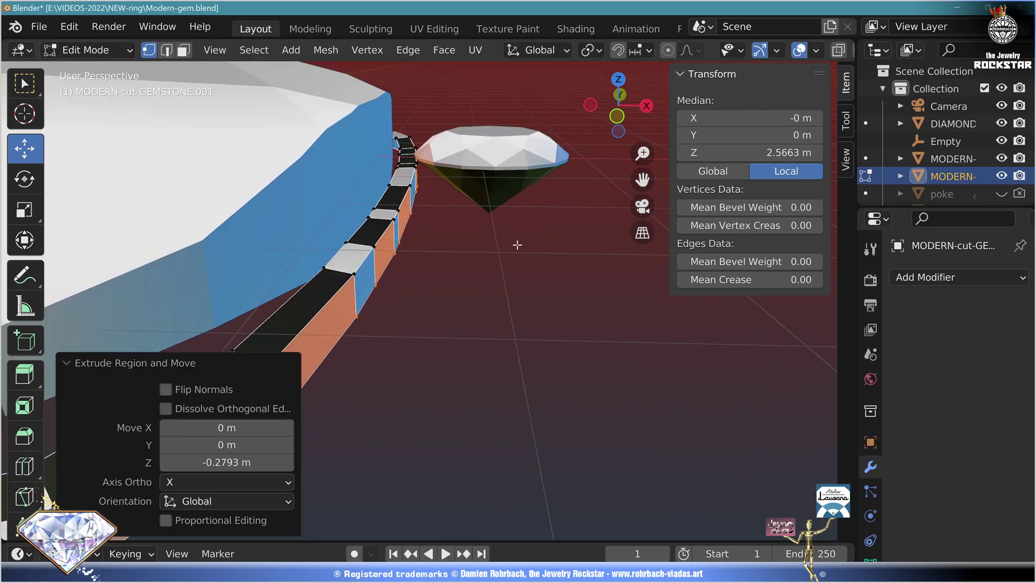
Extrude the lowered loop in place and scale it outward by 1.291 to reach the diamond's outer edge
{"action": "left_click", "coordinate": [619, 79]}
{"action": "key", "text": "e"}
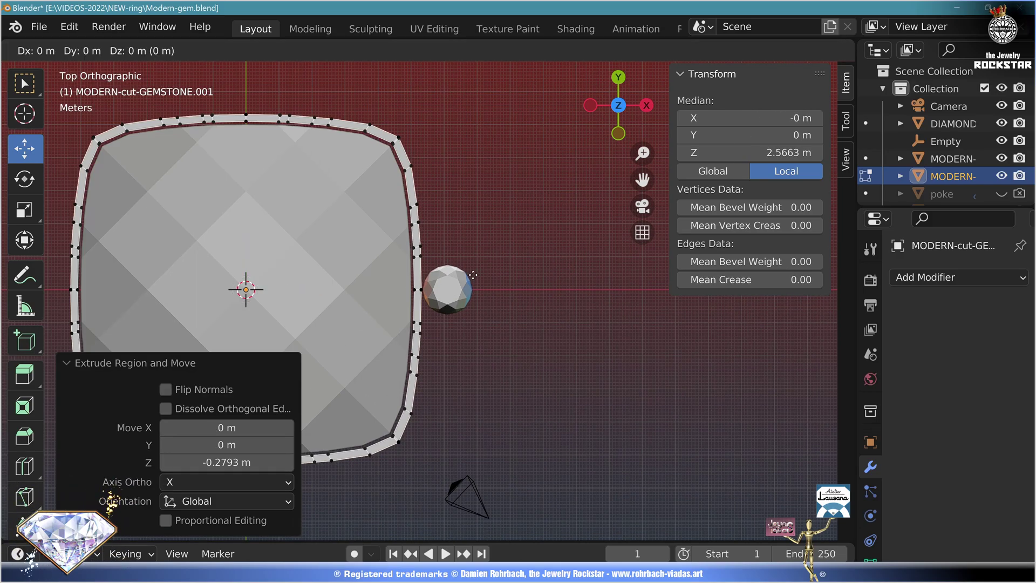
{"action": "right_click", "coordinate": [496, 308]}
{"action": "key", "text": "s"}
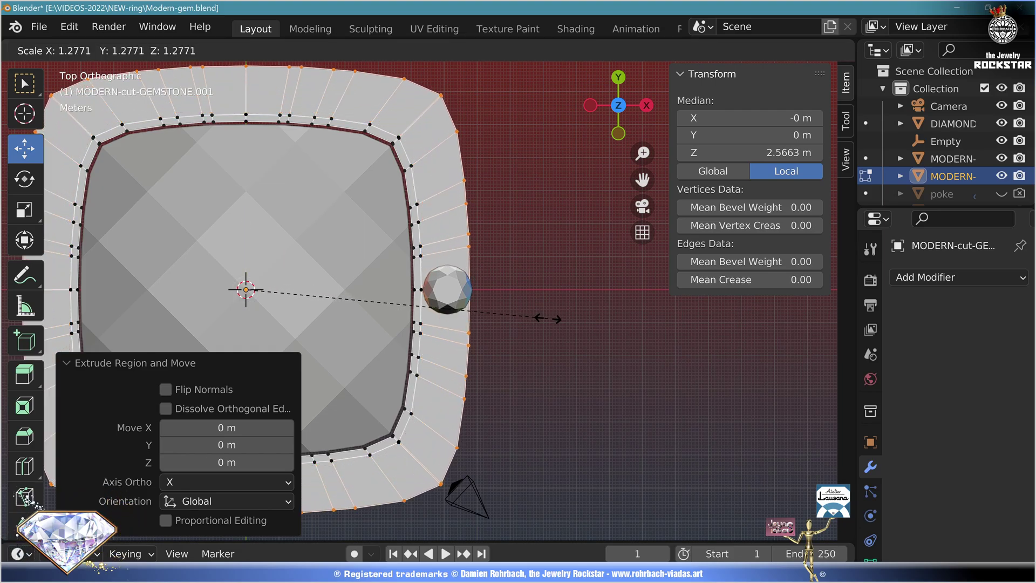
{"action": "left_click", "coordinate": [551, 319]}
Extrude the outermost loop about 0.3 m up along Z to form the channel's outer wall
{"action": "key", "text": "KP_1"}
{"action": "key", "text": "g"}
{"action": "key", "text": "z"}
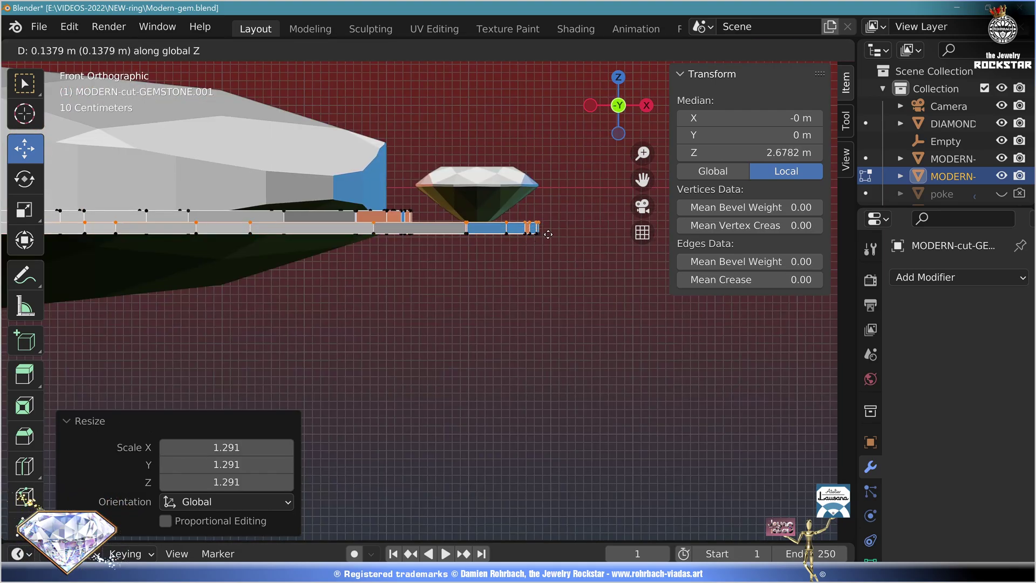
{"action": "left_click", "coordinate": [554, 222]}
Extrude the top of the outer wall in place and scale it outward by 1.039 to form an outer rim
{"action": "key", "text": "KP_7"}
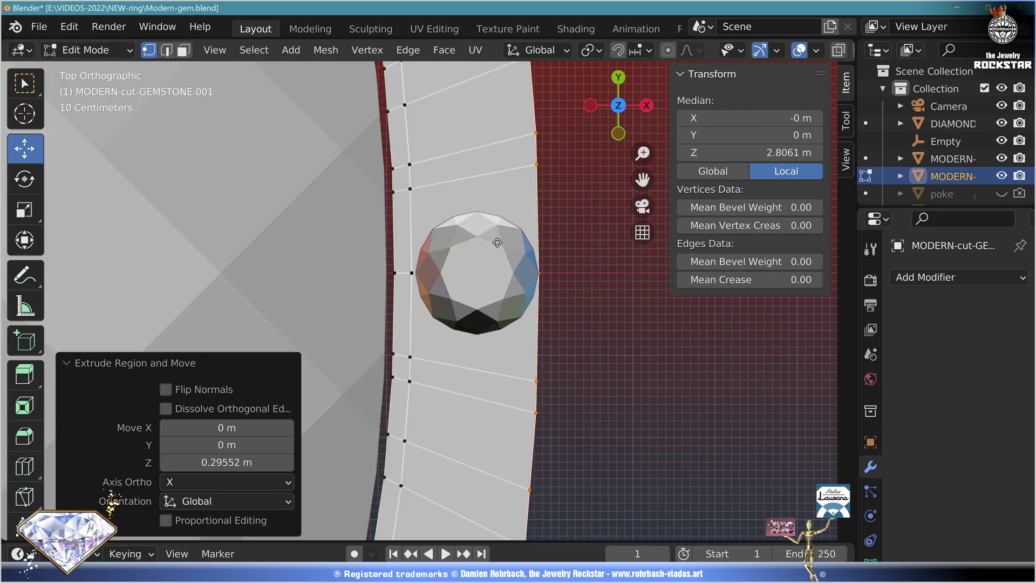
{"action": "key", "text": "s"}
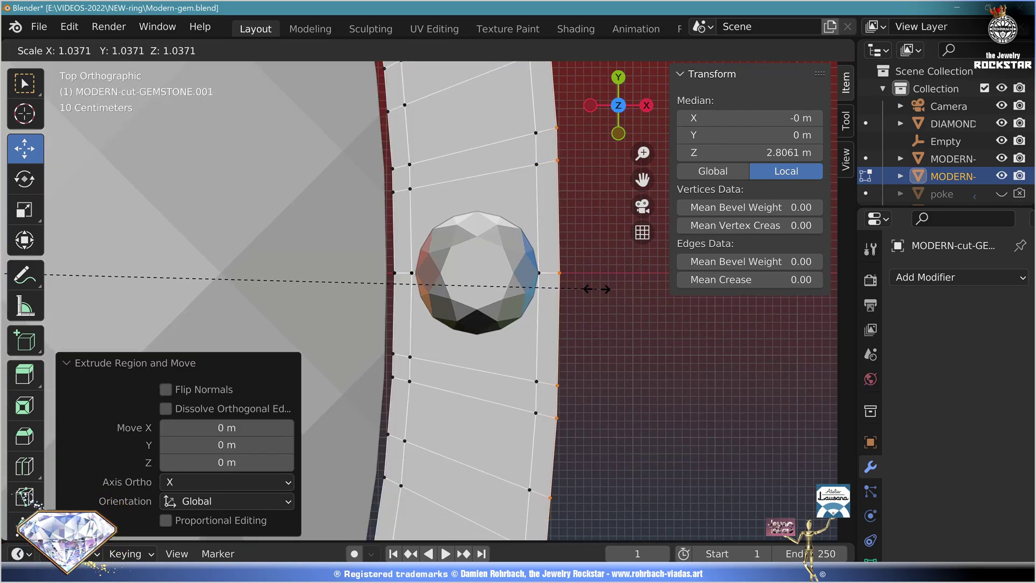
{"action": "left_click", "coordinate": [597, 289]}
Extrude the frame's outer and inner border loops about 1.5 m down along Z
{"action": "scroll", "coordinate": [567, 317], "scroll_direction": "down", "scroll_amount": 4}
{"action": "middle_click_drag", "start_coordinate": [302, 372], "coordinate": [269, 328]}
{"action": "key", "text": "KP_7"}
{"action": "middle_click_drag", "start_coordinate": [376, 321], "coordinate": [504, 337], "text": "shift"}
{"action": "scroll", "coordinate": [499, 333], "scroll_direction": "down", "scroll_amount": 2}
{"action": "key", "text": "alt+z"}
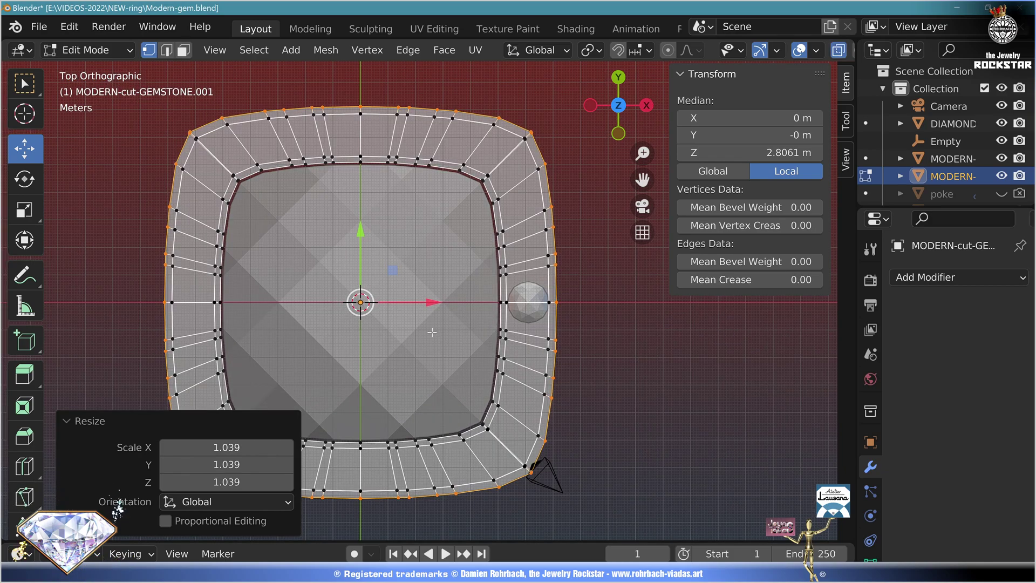
{"action": "key", "text": "e"}
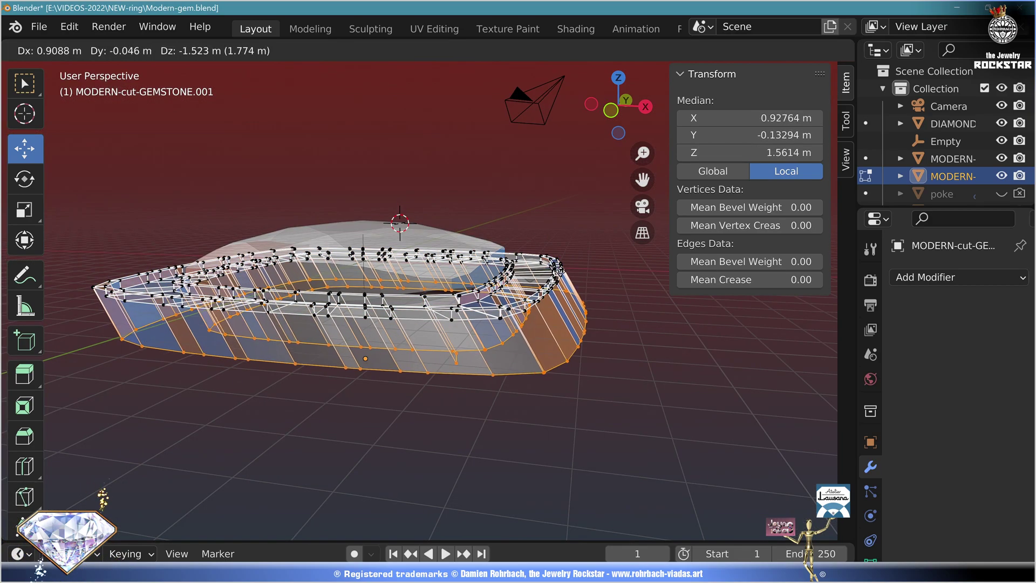
{"action": "key", "text": "z"}
{"action": "left_click", "coordinate": [551, 252]}
Select the frame's bottom vertices and flatten them by scaling to 0 along Z
{"action": "left_click", "coordinate": [611, 110]}
{"action": "left_click", "coordinate": [473, 316]}
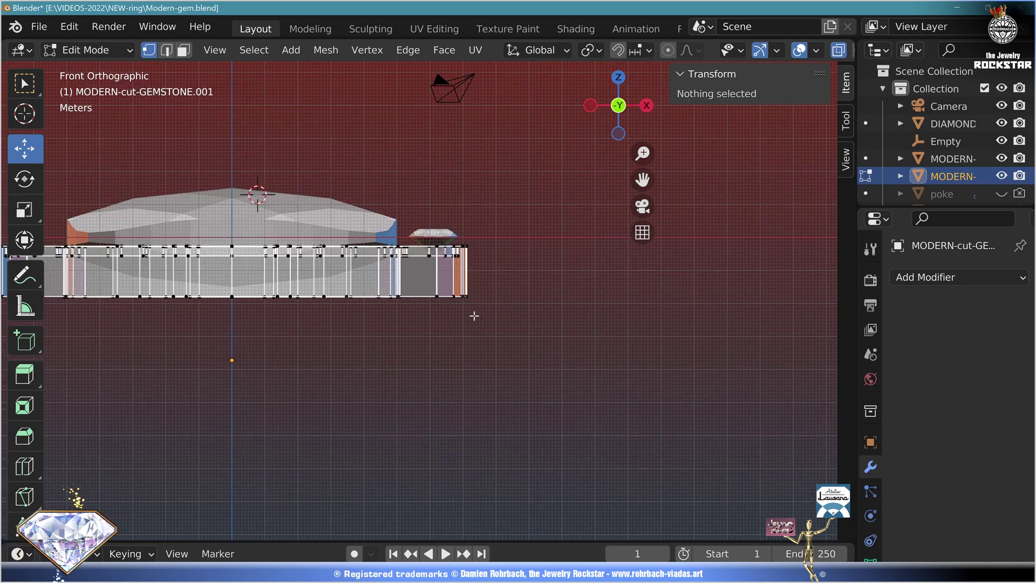
{"action": "middle_click_drag", "start_coordinate": [474, 317], "coordinate": [591, 328], "text": "shift"}
{"action": "key", "text": "b"}
{"action": "left_click_drag", "start_coordinate": [88, 299], "coordinate": [650, 351]}
{"action": "key", "text": "s"}
{"action": "key", "text": "z"}
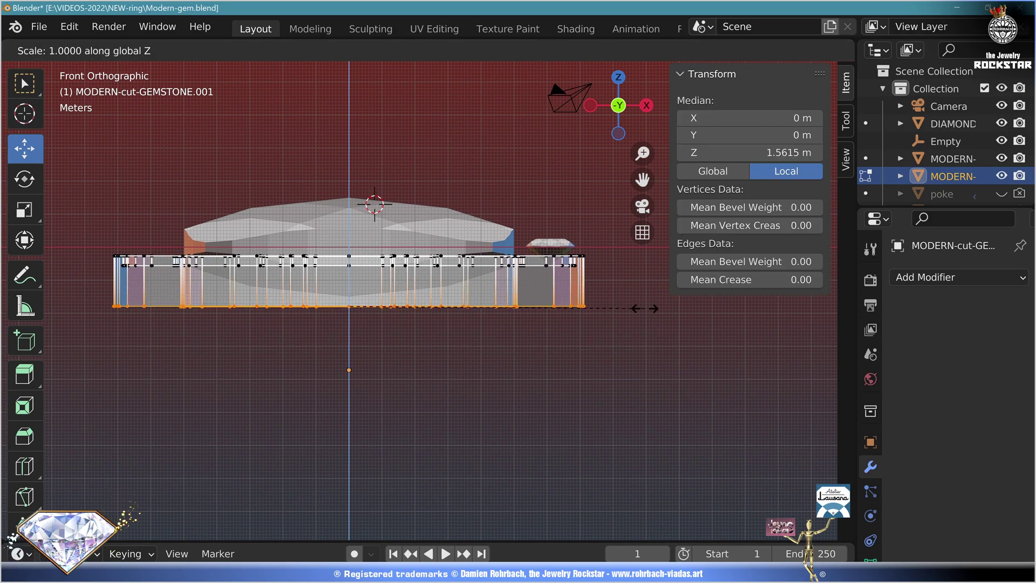
{"action": "key", "text": "Return"}
Bridge the inner and outer edge loops on the underside of the frame
{"action": "scroll", "coordinate": [347, 300], "scroll_direction": "up", "scroll_amount": 5}
{"action": "middle_click_drag", "start_coordinate": [291, 308], "coordinate": [393, 365]}
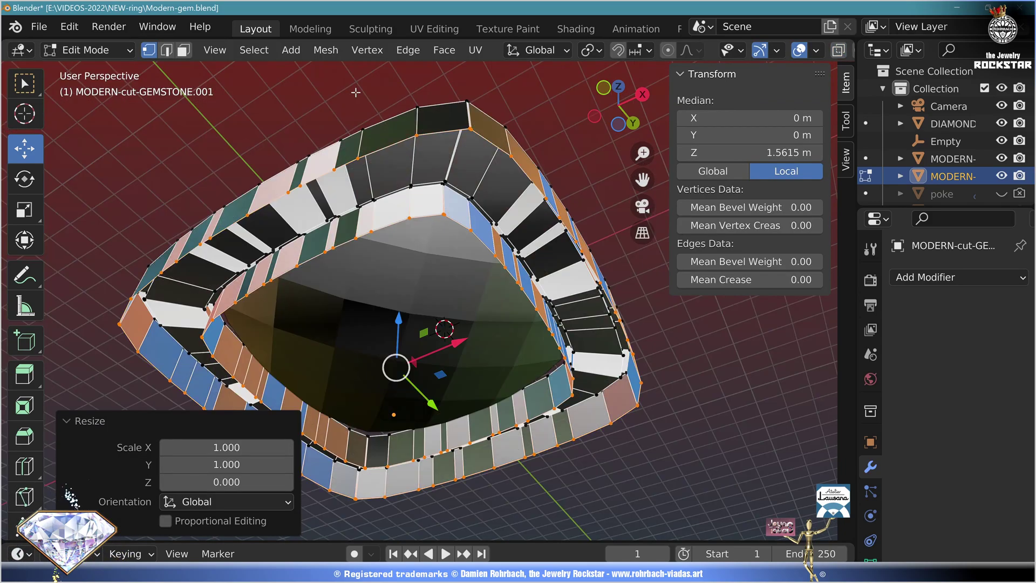
{"action": "left_click", "coordinate": [408, 50]}
{"action": "left_click", "coordinate": [457, 104]}
Select the frame's top rim vertices and flatten them along Z
{"action": "middle_click_drag", "start_coordinate": [550, 124], "coordinate": [620, 186]}
{"action": "left_click", "coordinate": [604, 117]}
{"action": "key", "text": "alt+z"}
{"action": "key", "text": "alt+a"}
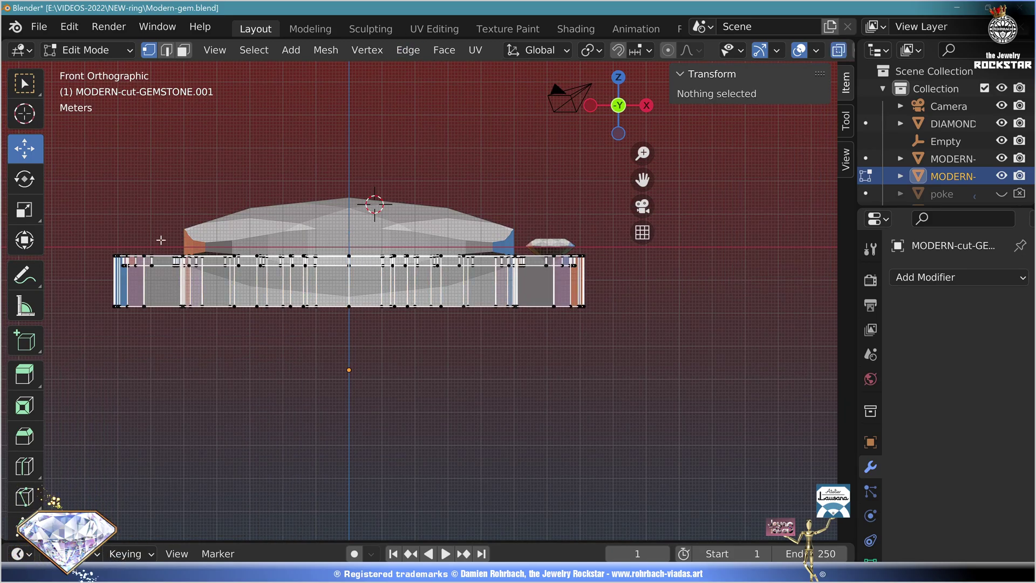
{"action": "left_click_drag", "start_coordinate": [88, 230], "coordinate": [596, 260]}
{"action": "key", "text": "s"}
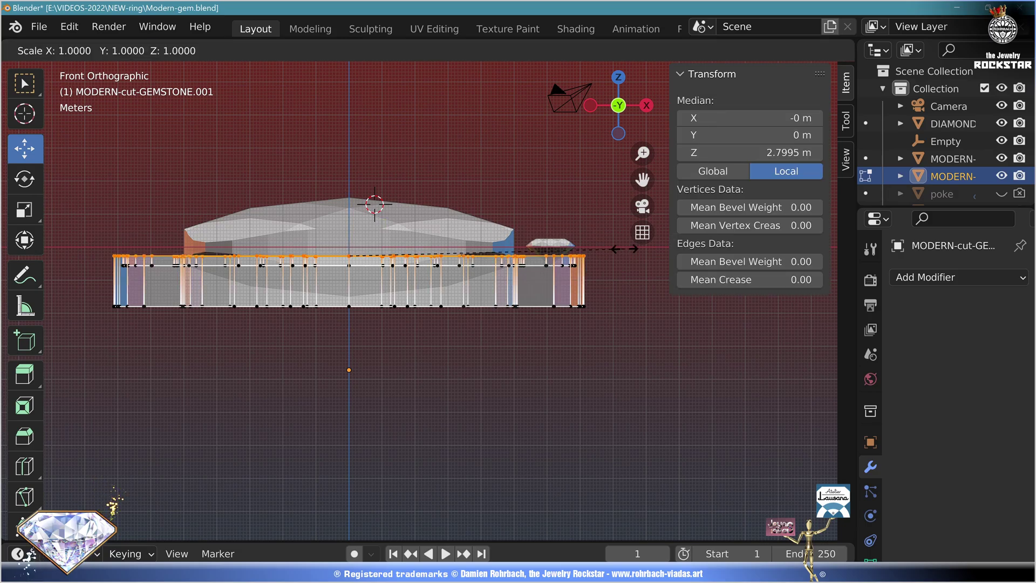
{"action": "key", "text": "Return"}
Select the whole frame mesh and recalculate its normals to the outside
{"action": "scroll", "coordinate": [625, 248], "scroll_direction": "up", "scroll_amount": 5}
{"action": "middle_click_drag", "start_coordinate": [625, 249], "coordinate": [411, 372], "text": "shift"}
{"action": "key", "text": "alt+z"}
{"action": "key", "text": "a"}
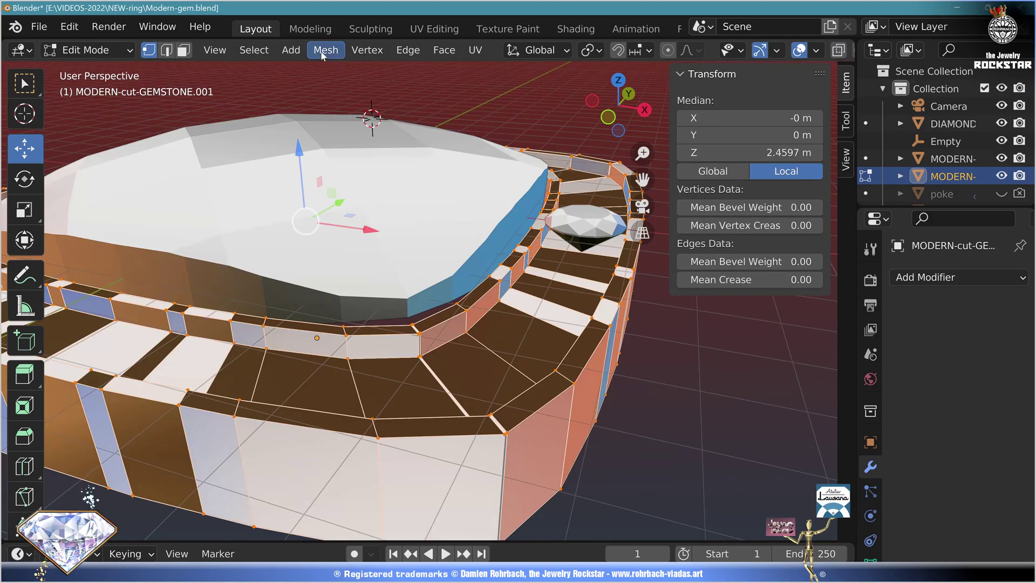
{"action": "left_click", "coordinate": [326, 50]}
{"action": "mouse_move", "coordinate": [356, 337]}
{"action": "left_click", "coordinate": [558, 88]}
{"action": "scroll", "coordinate": [572, 281], "scroll_direction": "down", "scroll_amount": 4}
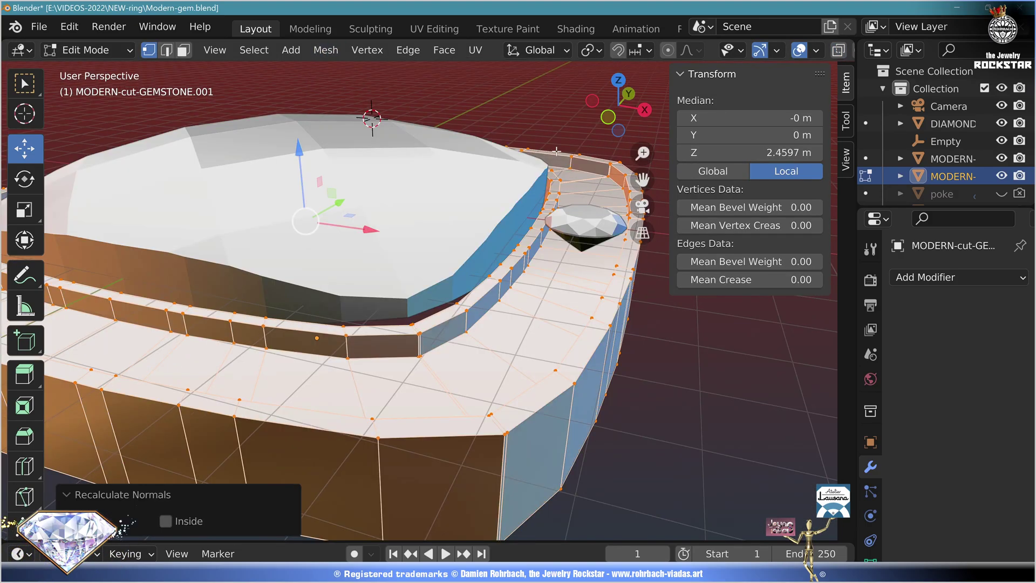
Return to Object Mode and save the Blender file
{"action": "middle_click_drag", "start_coordinate": [572, 281], "coordinate": [533, 243]}
{"action": "key", "text": "Tab"}
{"action": "left_click", "coordinate": [593, 394]}
{"action": "key", "text": "ctrl+s"}
Select the diamond and tilt it outward by rotating it about the Y axis
{"action": "left_click", "coordinate": [533, 243]}
{"action": "left_click", "coordinate": [608, 115]}
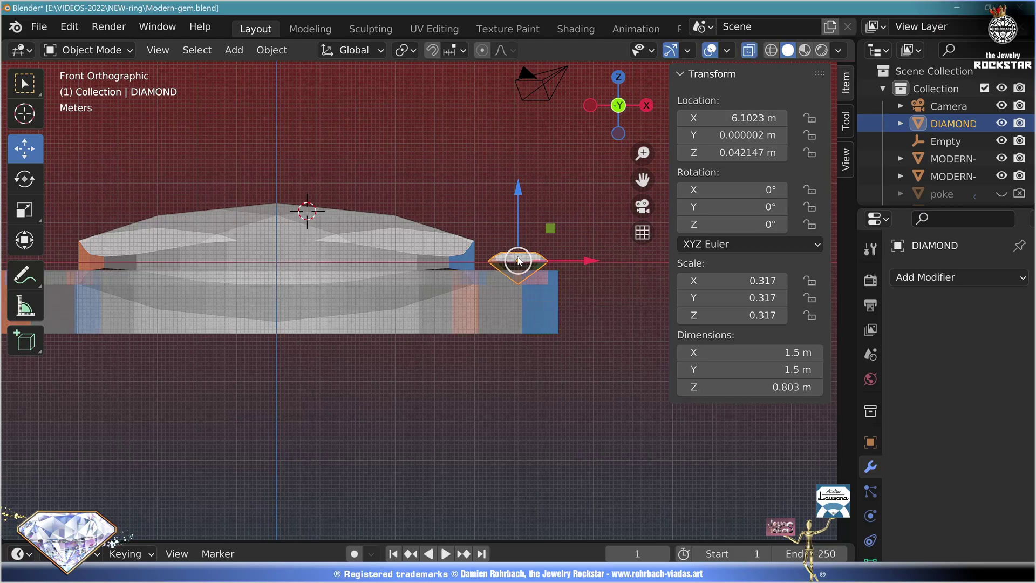
{"action": "scroll", "coordinate": [484, 294], "scroll_direction": "up", "scroll_amount": 1}
{"action": "scroll", "coordinate": [487, 278], "scroll_direction": "up", "scroll_amount": 5}
{"action": "left_click_drag", "start_coordinate": [755, 207], "coordinate": [775, 207]}
Select the frame's inner ring of vertices and raise them about 0.4 m along Z to slope the channel
{"action": "left_click", "coordinate": [448, 409]}
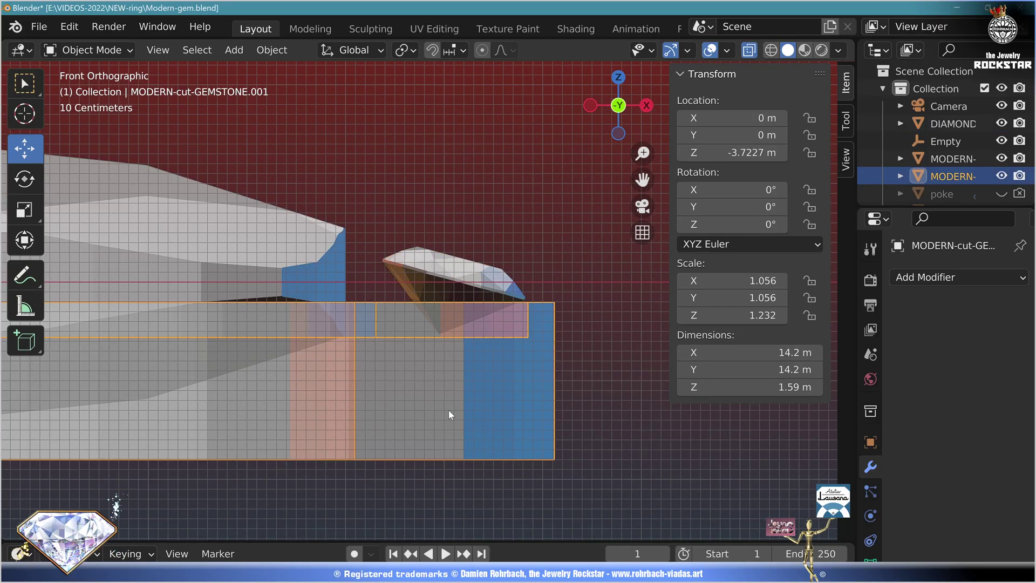
{"action": "key", "text": "Tab"}
{"action": "key", "text": "KP_7"}
{"action": "key", "text": "alt+a"}
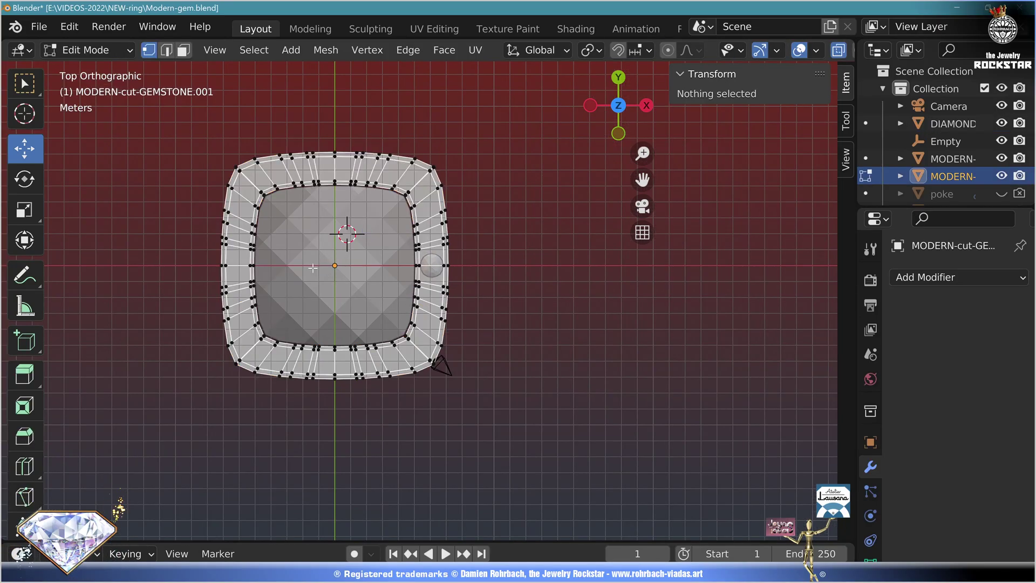
{"action": "scroll", "coordinate": [305, 273], "scroll_direction": "down", "scroll_amount": 10}
{"action": "left_click_drag", "start_coordinate": [305, 273], "coordinate": [351, 288]}
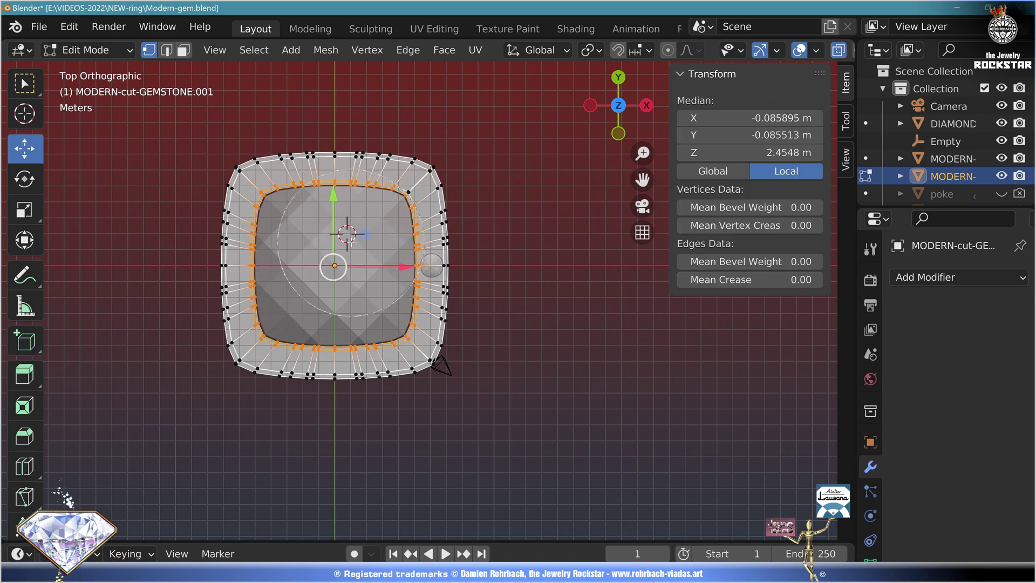
{"action": "left_click_drag", "start_coordinate": [351, 242], "coordinate": [382, 295]}
{"action": "key", "text": "g"}
{"action": "key", "text": "z"}
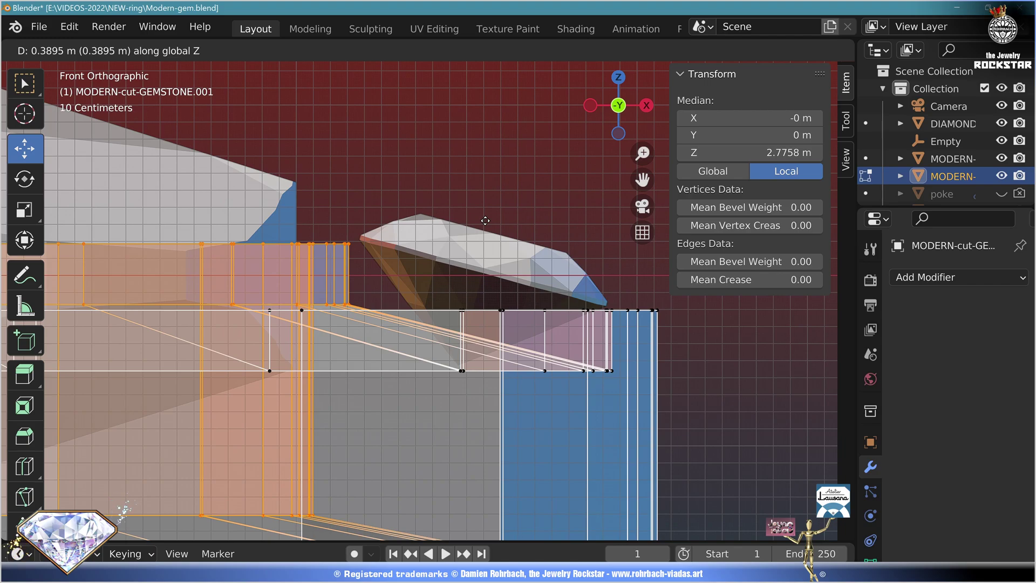
{"action": "left_click", "coordinate": [485, 221]}
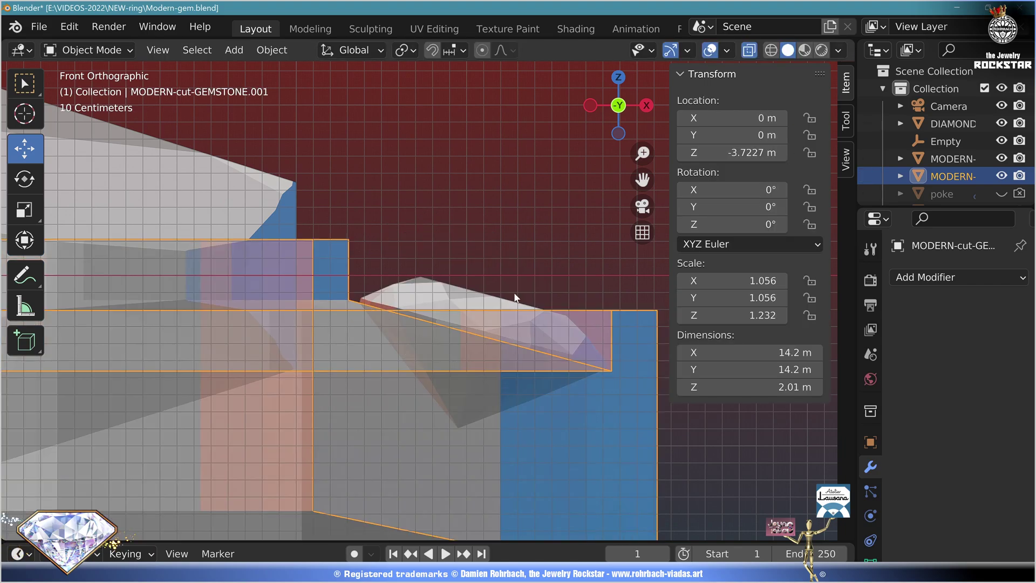
Reset the small diamond's location to 0 on all axes and its rotation to 0°
{"action": "left_click", "coordinate": [484, 293]}
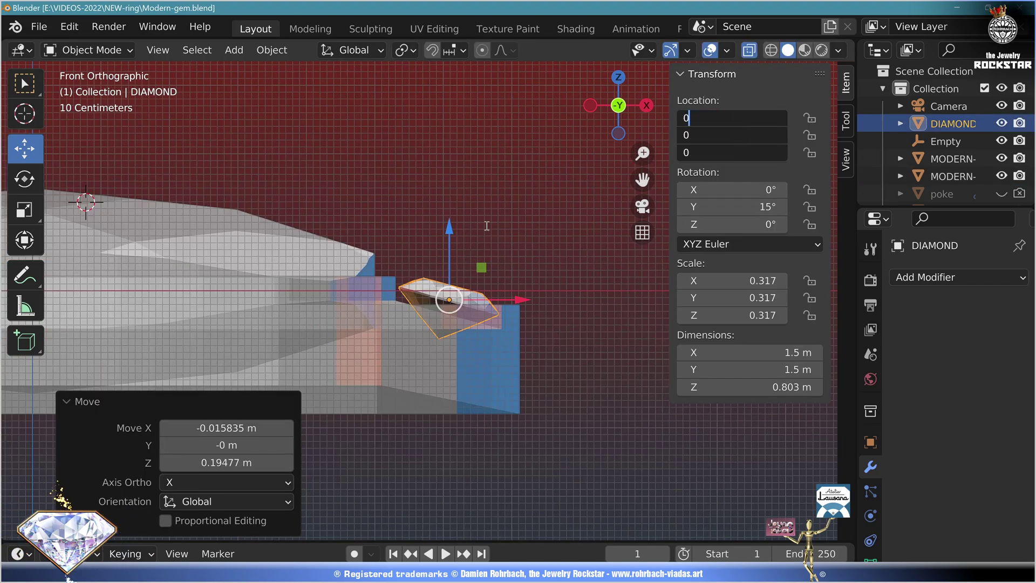
{"action": "key", "text": "alt+g"}
{"action": "key", "text": "alt+r"}
{"action": "key", "text": "KP_Decimal"}
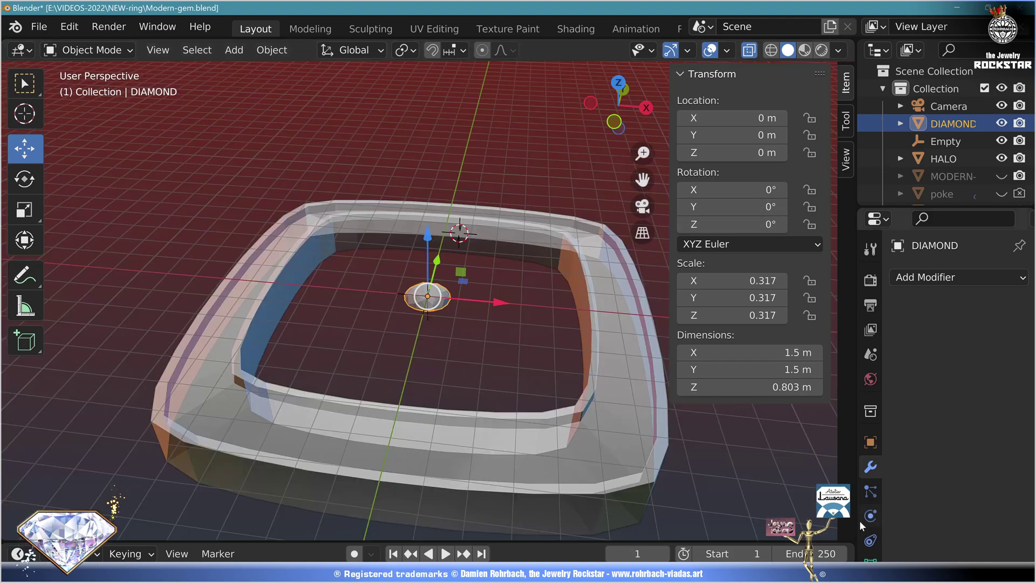
Create a material named DIAMOND on the small diamond and one named ROSE GOLD on the halo
{"action": "scroll", "coordinate": [870, 459], "scroll_direction": "down", "scroll_amount": 3}
{"action": "left_click", "coordinate": [870, 512]}
{"action": "left_click", "coordinate": [961, 353]}
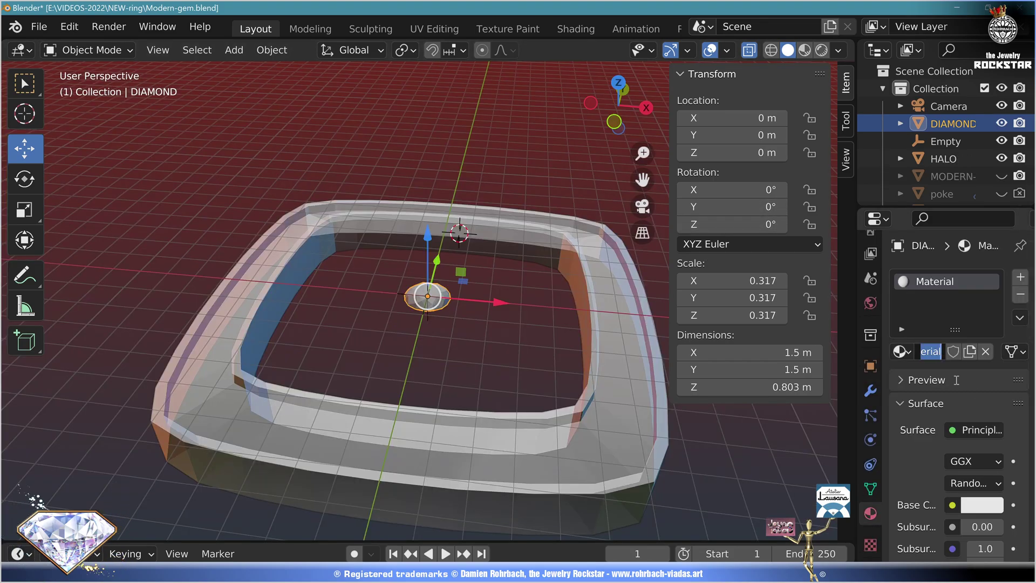
{"action": "left_click", "coordinate": [943, 158]}
{"action": "left_click", "coordinate": [953, 355]}
{"action": "double_click", "coordinate": [926, 351]}
{"action": "type", "text": "SE"}
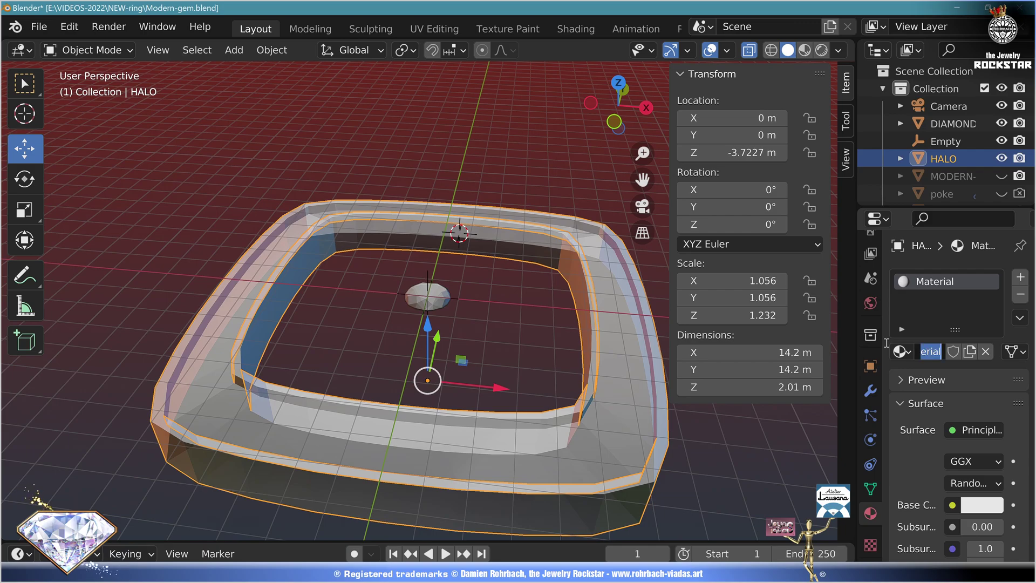
{"action": "key", "text": "Return"}
Enter Edit Mode on the diamond, select its whole mesh and snap the 3D cursor to the selection
{"action": "left_click", "coordinate": [427, 297]}
{"action": "key", "text": "Tab"}
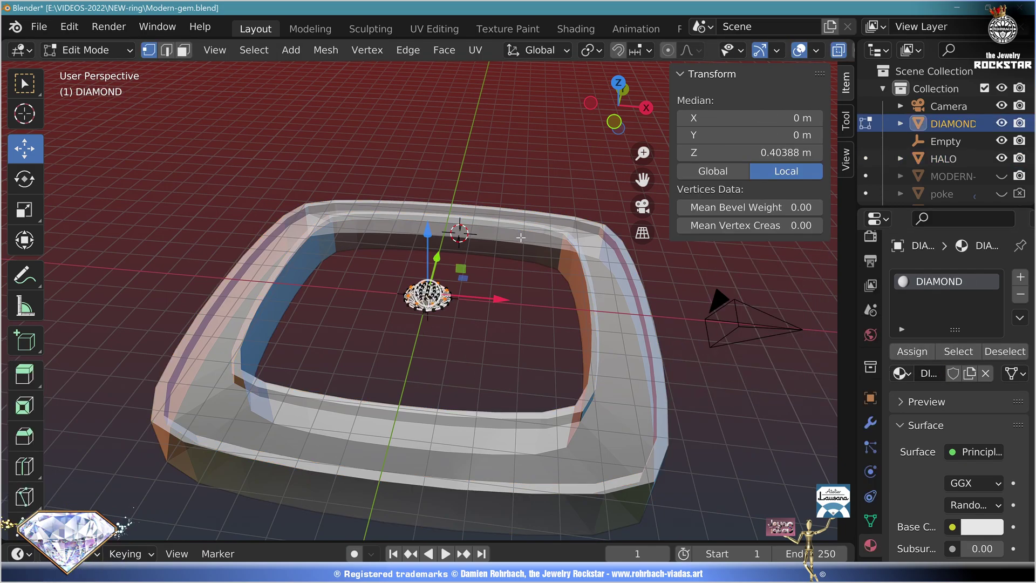
{"action": "left_click", "coordinate": [618, 83]}
{"action": "scroll", "coordinate": [567, 139], "scroll_direction": "up", "scroll_amount": 3}
{"action": "key", "text": "alt+a"}
{"action": "key", "text": "a"}
{"action": "scroll", "coordinate": [527, 282], "scroll_direction": "up", "scroll_amount": 2}
{"action": "key", "text": "shift+s"}
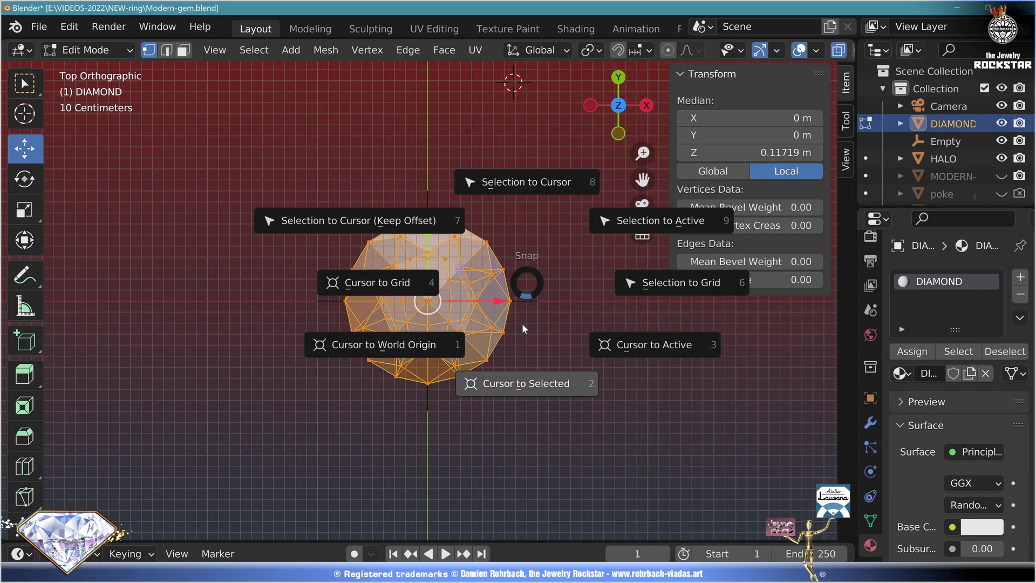
{"action": "left_click", "coordinate": [561, 433]}
Add a 60-vertex circle at the 3D cursor and scale it to about 0.75 to match the diamond's outline
{"action": "key", "text": "alt+a"}
{"action": "left_click", "coordinate": [291, 50]}
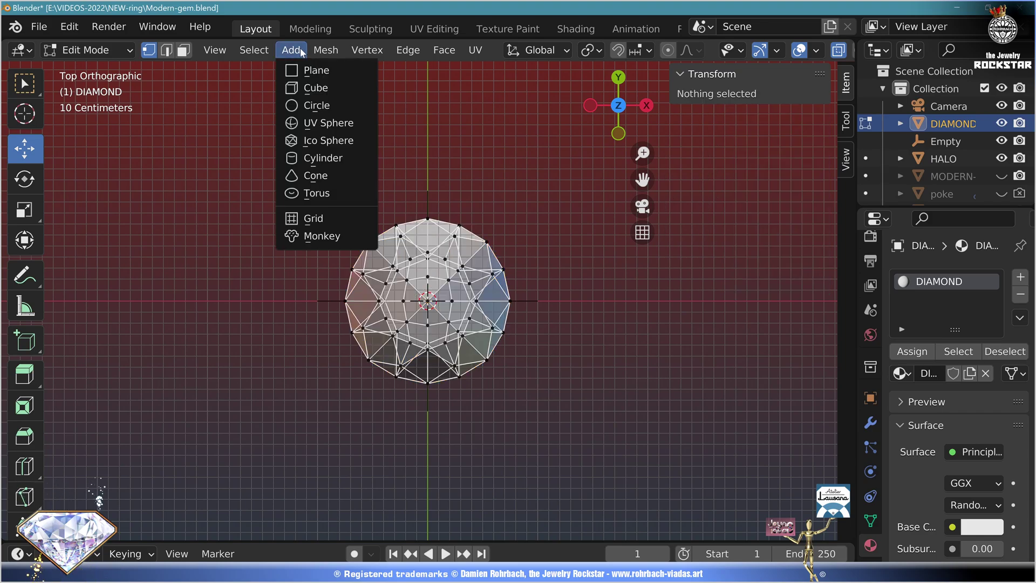
{"action": "left_click", "coordinate": [310, 99]}
{"action": "left_click_drag", "start_coordinate": [226, 335], "coordinate": [291, 335]}
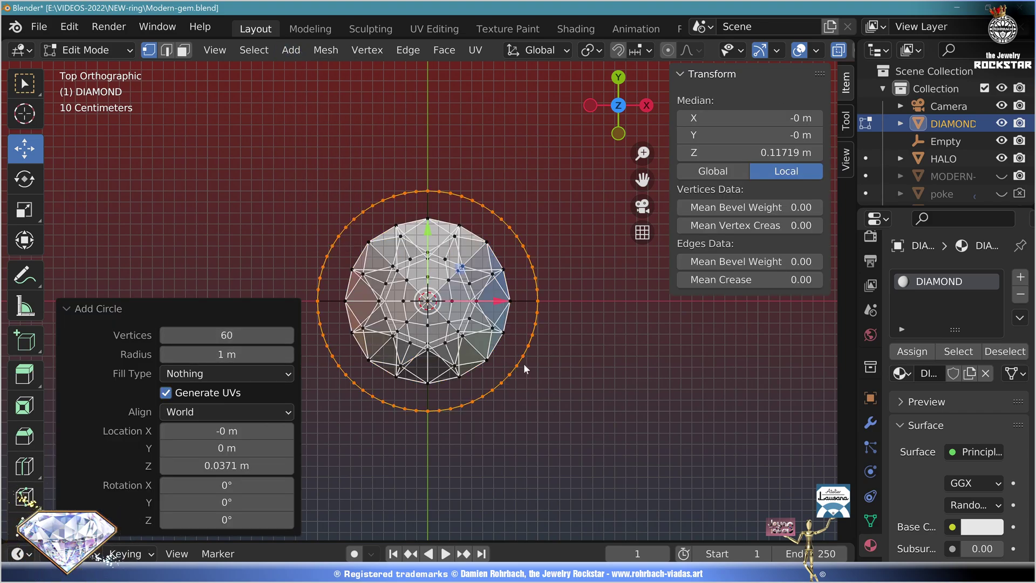
{"action": "key", "text": "s"}
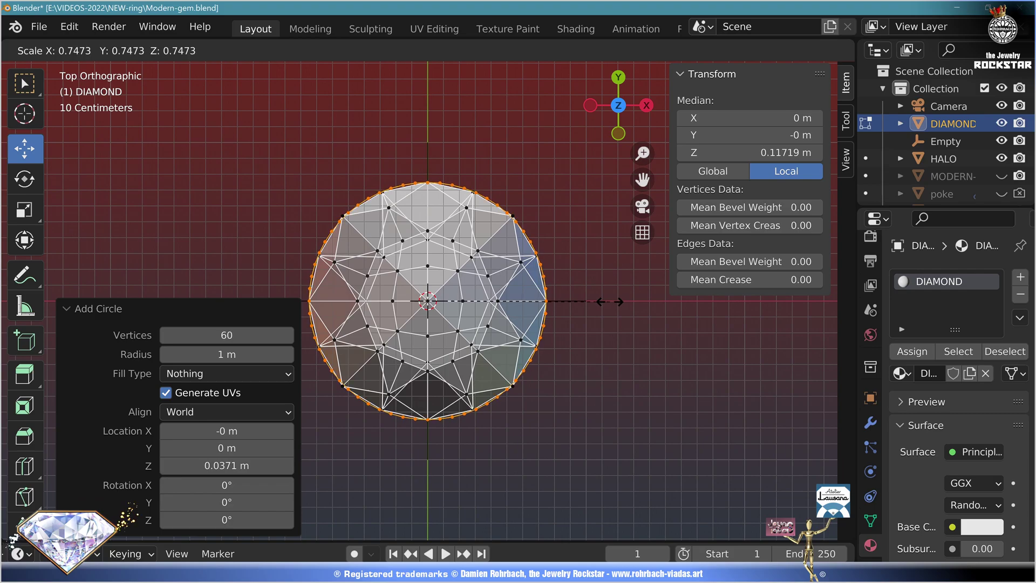
{"action": "left_click", "coordinate": [606, 300]}
Lower the circle slightly below the diamond's girdle and extrude it upward along Z into a cylinder above the stone
{"action": "middle_click_drag", "start_coordinate": [363, 354], "coordinate": [367, 243]}
{"action": "scroll", "coordinate": [399, 215], "scroll_direction": "up", "scroll_amount": 3}
{"action": "left_click_drag", "start_coordinate": [428, 163], "coordinate": [428, 203]}
{"action": "scroll", "coordinate": [522, 307], "scroll_direction": "down", "scroll_amount": 6}
{"action": "key", "text": "e"}
{"action": "key", "text": "z"}
{"action": "left_click", "coordinate": [544, 248]}
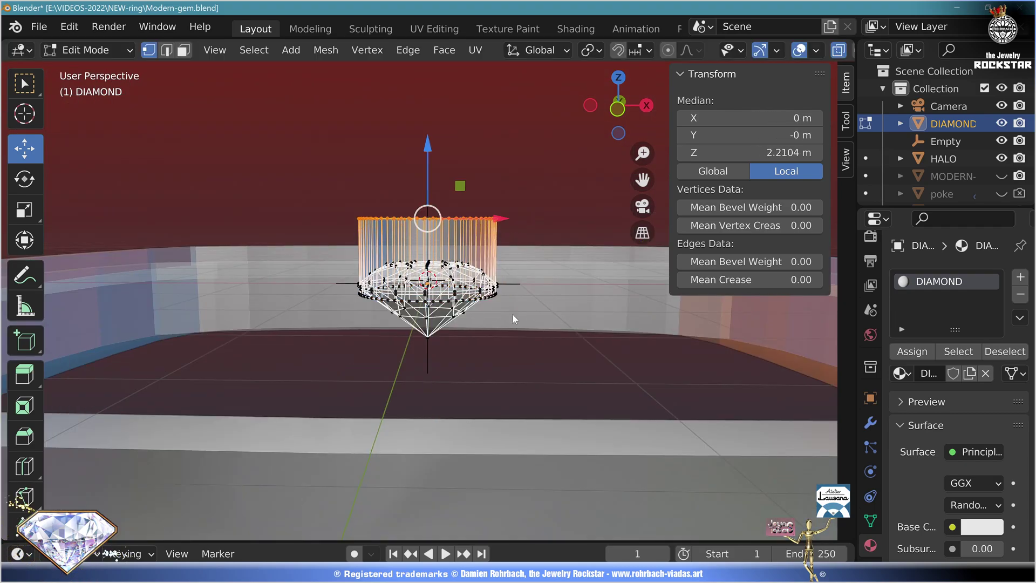
Extrude the cylinder's lower ring about 0.27 m downward and scale it to about 0.52 to form a cone following the pavilion
{"action": "middle_click_drag", "start_coordinate": [544, 249], "coordinate": [554, 235]}
{"action": "left_click", "coordinate": [614, 117]}
{"action": "key", "text": "alt+a"}
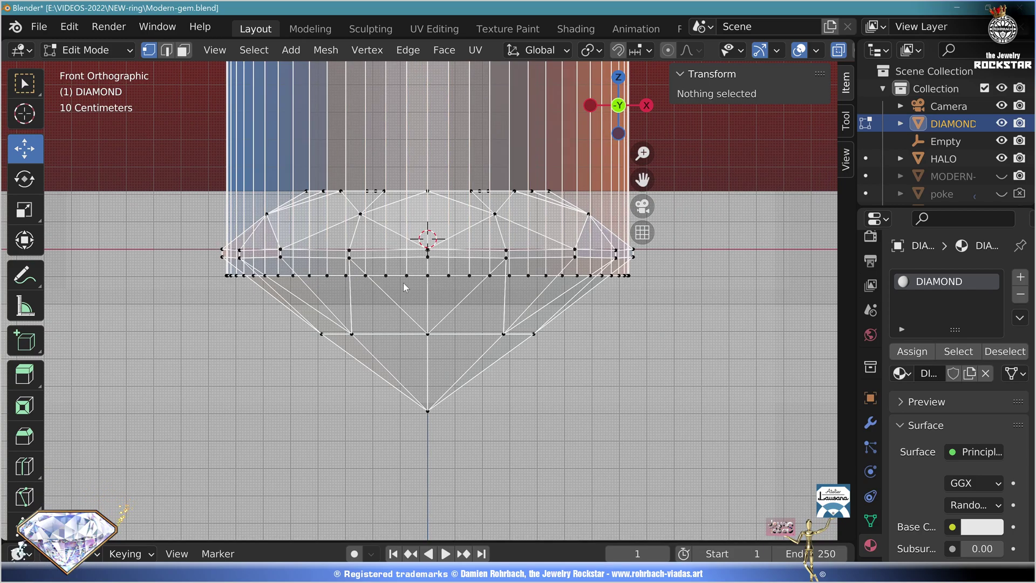
{"action": "key", "text": "n"}
{"action": "left_click_drag", "start_coordinate": [201, 261], "coordinate": [641, 292]}
{"action": "key", "text": "g"}
{"action": "key", "text": "z"}
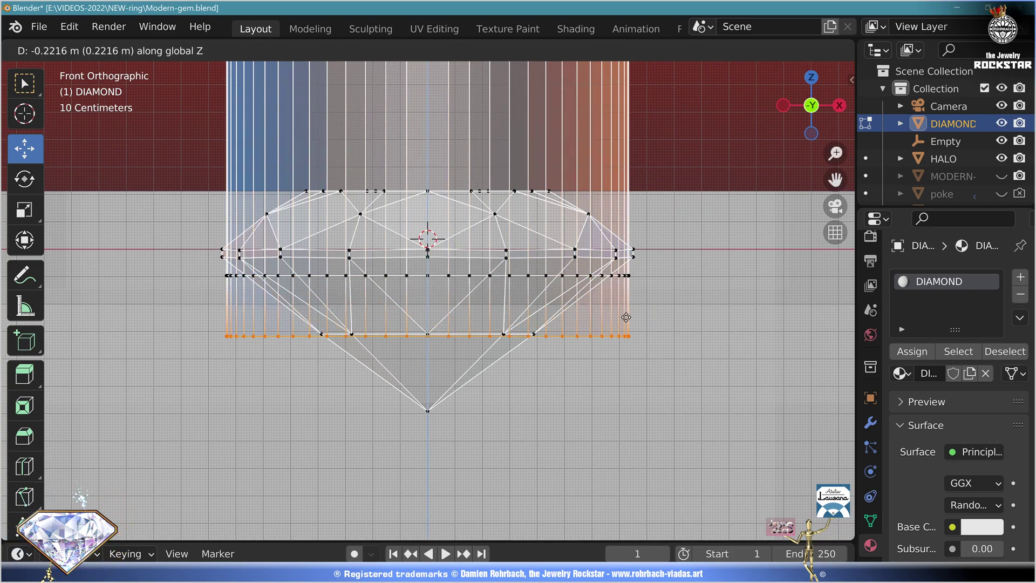
{"action": "left_click", "coordinate": [627, 328]}
{"action": "key", "text": "s"}
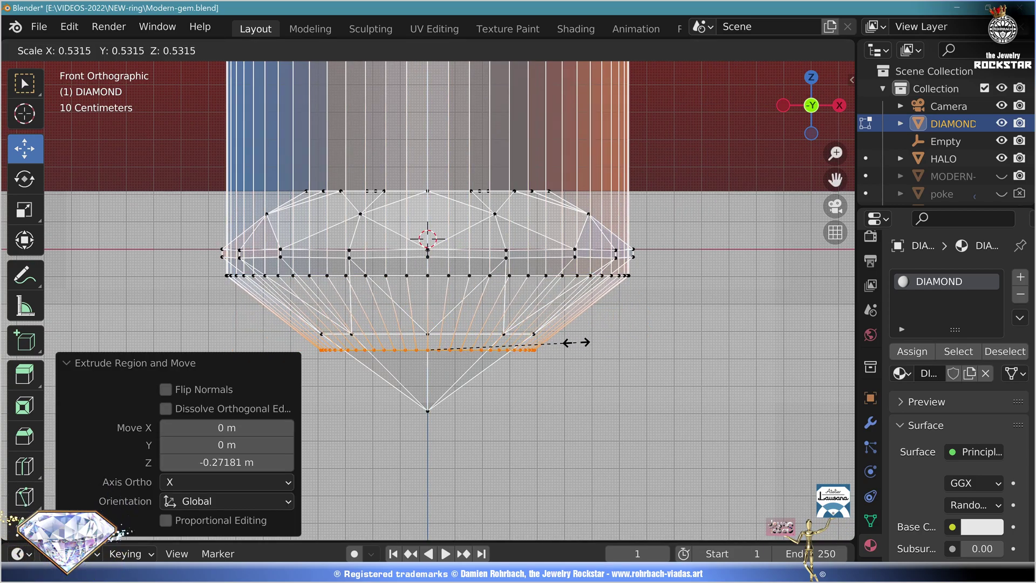
{"action": "left_click", "coordinate": [573, 341]}
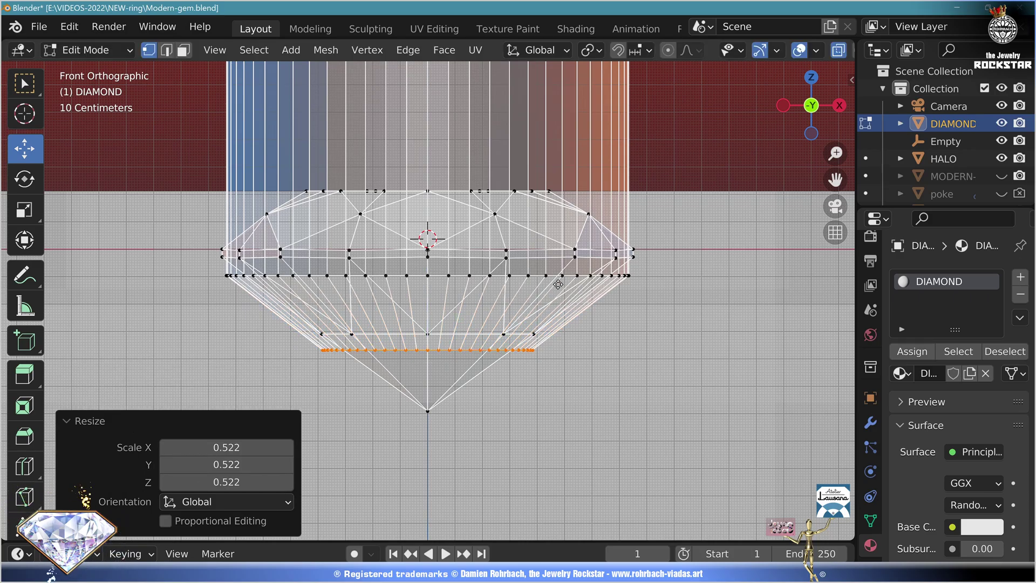
Extrude the narrowed ring straight down along Z to just below the diamond's tip
{"action": "key", "text": "e"}
{"action": "key", "text": "z"}
{"action": "left_click", "coordinate": [576, 316]}
{"action": "middle_click_drag", "start_coordinate": [576, 317], "coordinate": [583, 208], "text": "shift"}
{"action": "key", "text": "g"}
{"action": "key", "text": "z"}
{"action": "left_click", "coordinate": [551, 303]}
{"action": "scroll", "coordinate": [551, 303], "scroll_direction": "down", "scroll_amount": 4}
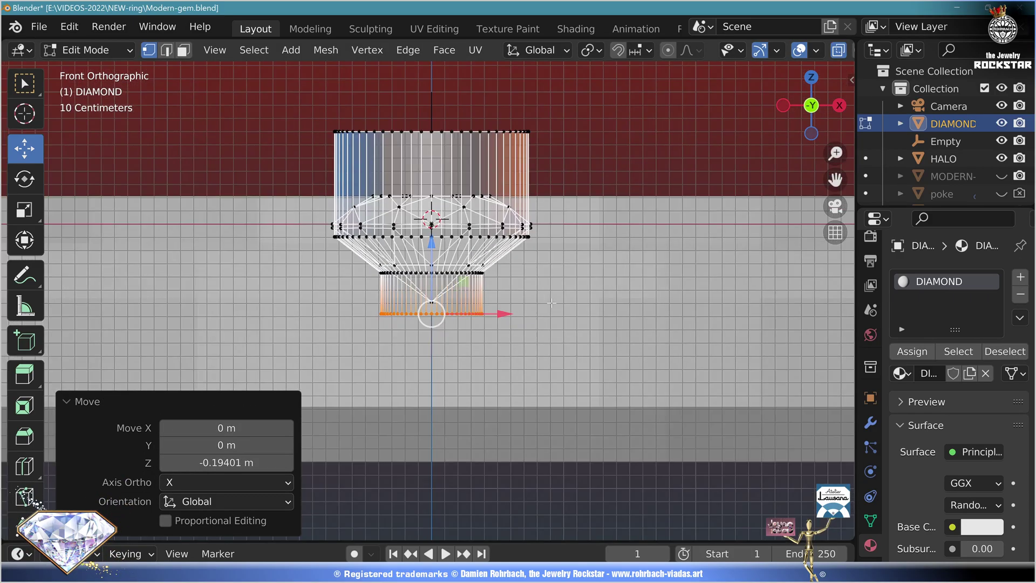
Extrude the bottom ring about 0.21 m down, flare it wider, and extrude a shaft about 1.5 m farther down
{"action": "key", "text": "e"}
{"action": "key", "text": "z"}
{"action": "left_click", "coordinate": [593, 310]}
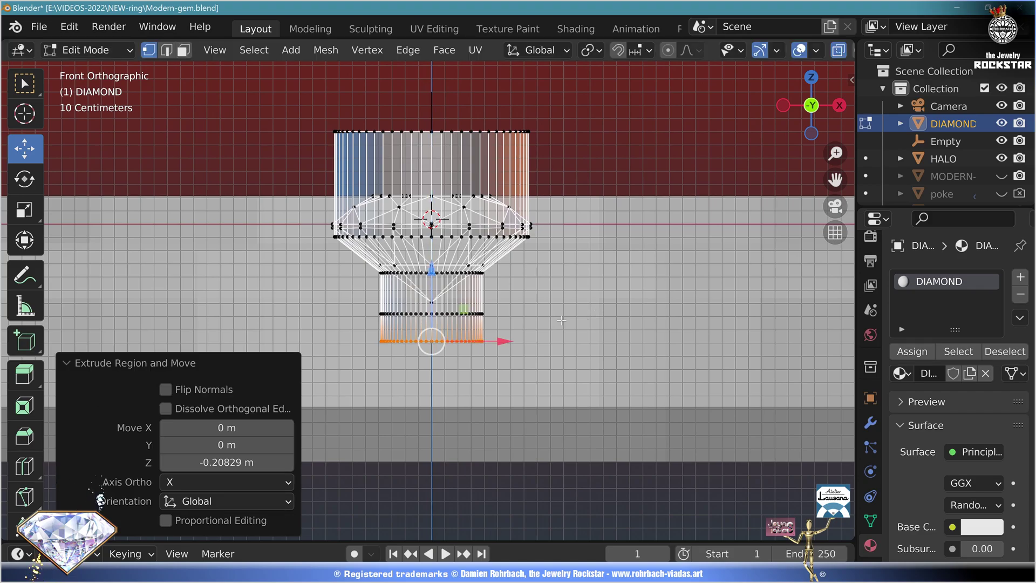
{"action": "key", "text": "s"}
{"action": "left_click", "coordinate": [609, 300]}
{"action": "key", "text": "e"}
{"action": "key", "text": "z"}
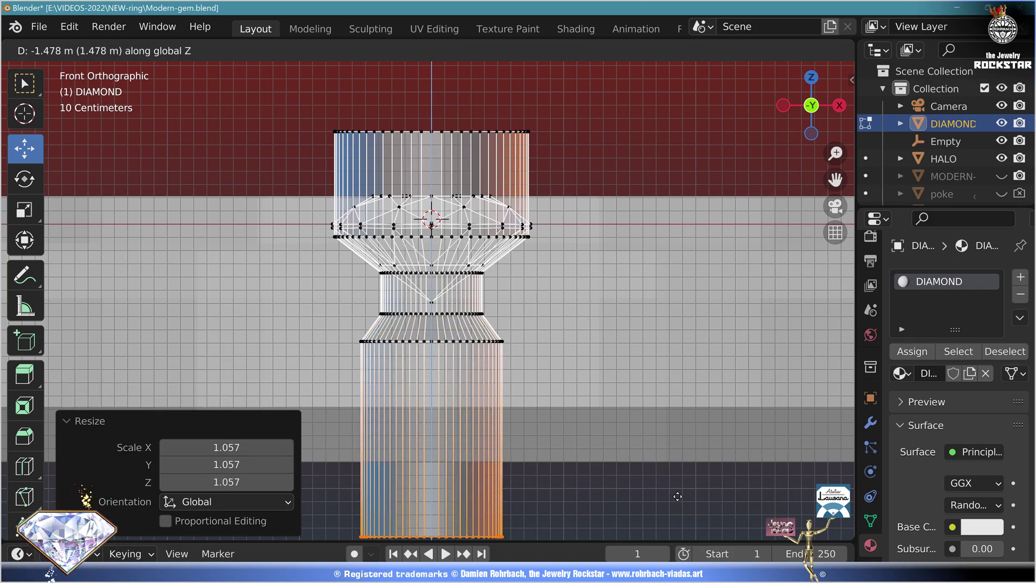
{"action": "left_click", "coordinate": [643, 418]}
Recalculate the linked cutter mesh's normals to the outside and assign it a new material named CUTTER
{"action": "key", "text": "ctrl+l"}
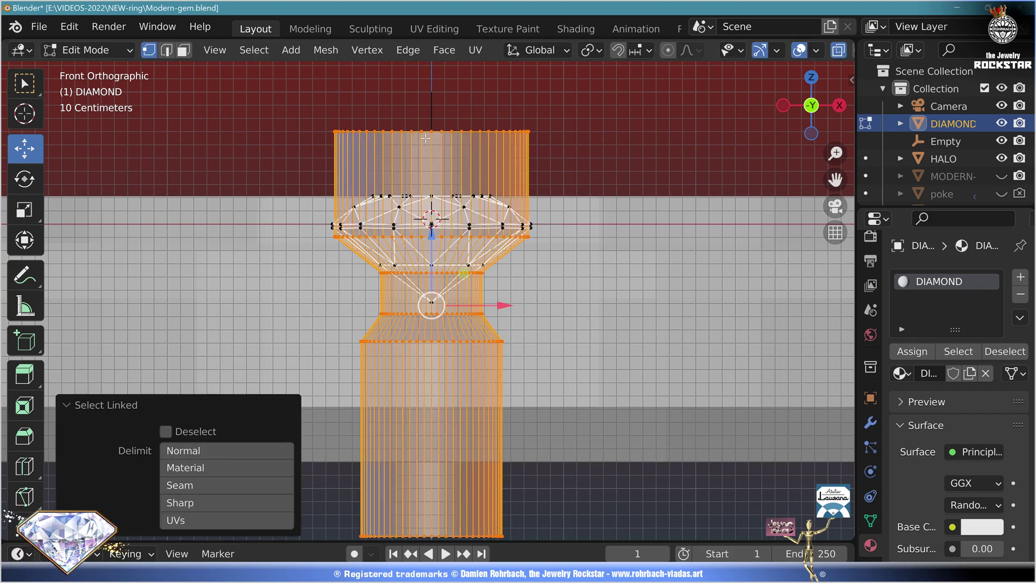
{"action": "left_click", "coordinate": [336, 56]}
{"action": "mouse_move", "coordinate": [342, 335]}
{"action": "left_click", "coordinate": [545, 85]}
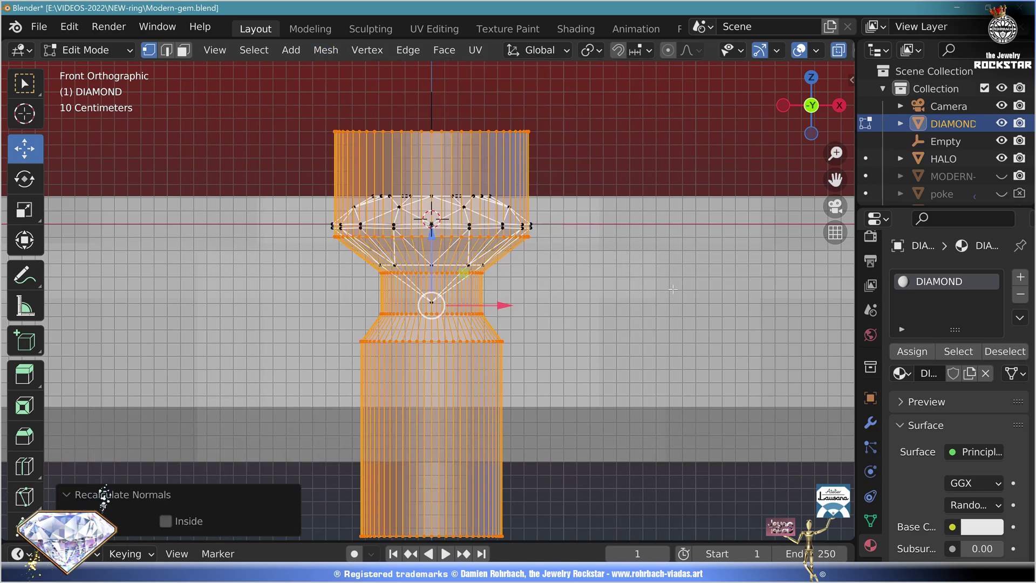
{"action": "left_click", "coordinate": [1019, 276]}
{"action": "left_click", "coordinate": [941, 400]}
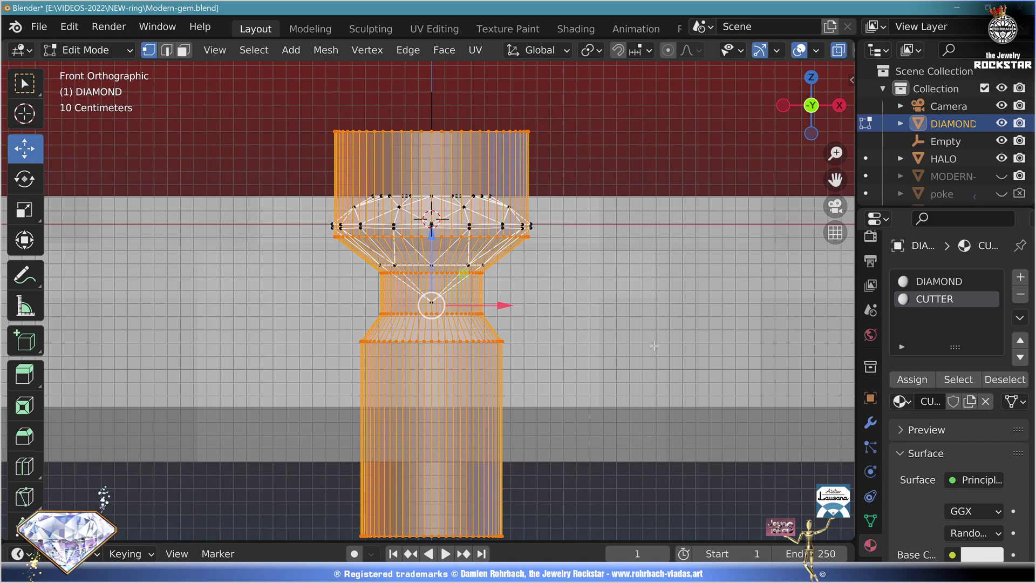
Hide the cutter mesh and snap the 3D cursor to a diagonal vertex on the diamond's girdle
{"action": "key", "text": "h"}
{"action": "key", "text": "KP_7"}
{"action": "scroll", "coordinate": [658, 222], "scroll_direction": "up", "scroll_amount": 3}
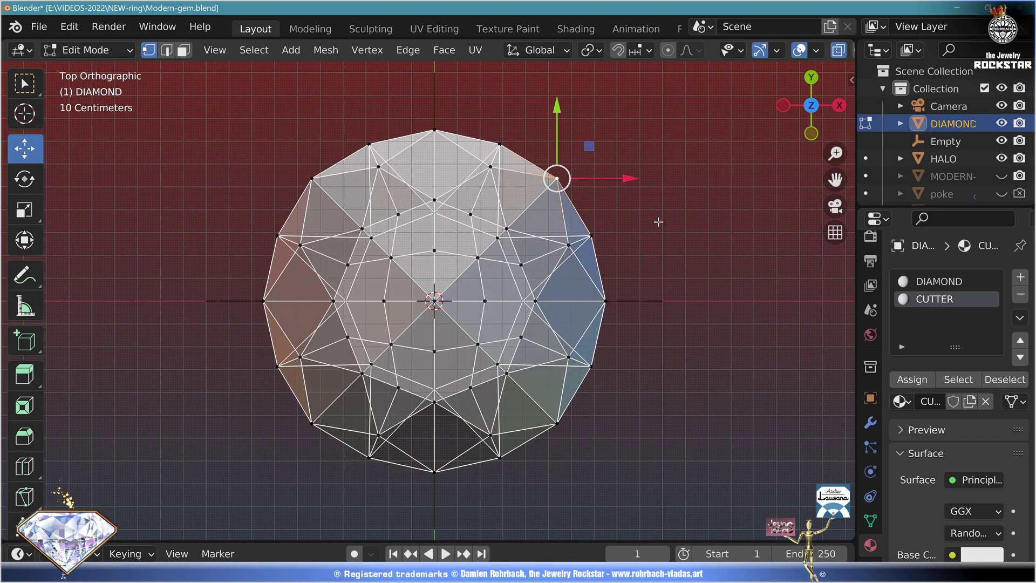
{"action": "key", "text": "shift+s"}
{"action": "left_click", "coordinate": [663, 321]}
Add a UV sphere of 0.2 m radius at X 0.6 m, Y 0.6 m, Z 0 m and separate it into its own object
{"action": "left_click", "coordinate": [291, 50]}
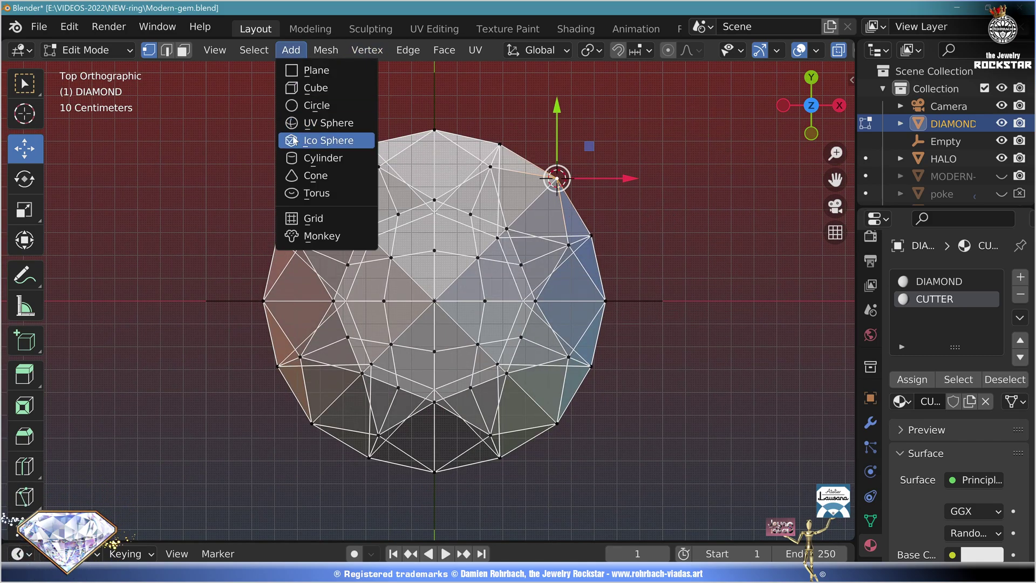
{"action": "left_click", "coordinate": [312, 123]}
{"action": "left_click", "coordinate": [238, 373]}
{"action": "type", "text": "0.2"}
{"action": "key", "text": "Return"}
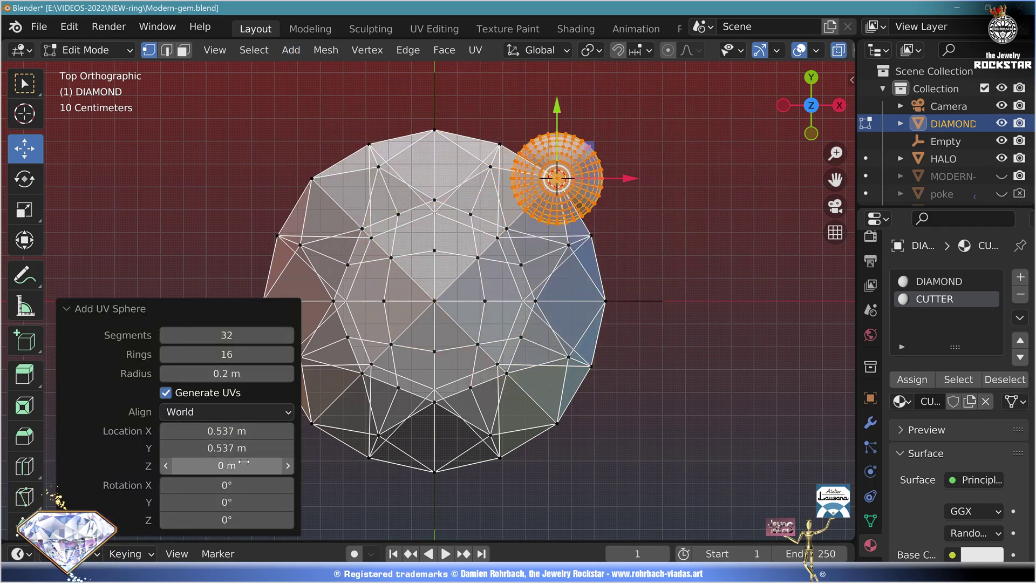
{"action": "key", "text": "Return"}
{"action": "key", "text": "p"}
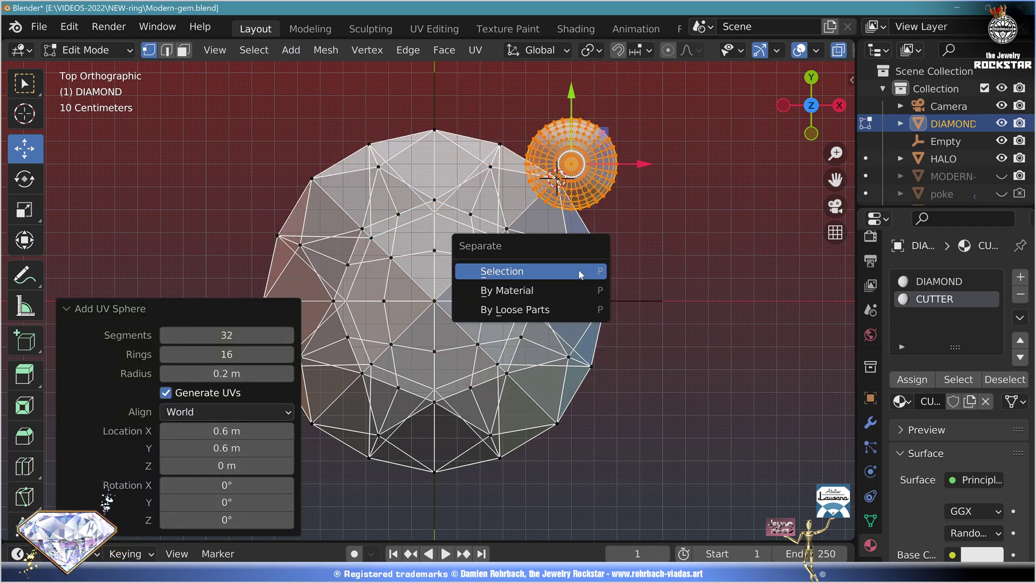
{"action": "left_click", "coordinate": [578, 271]}
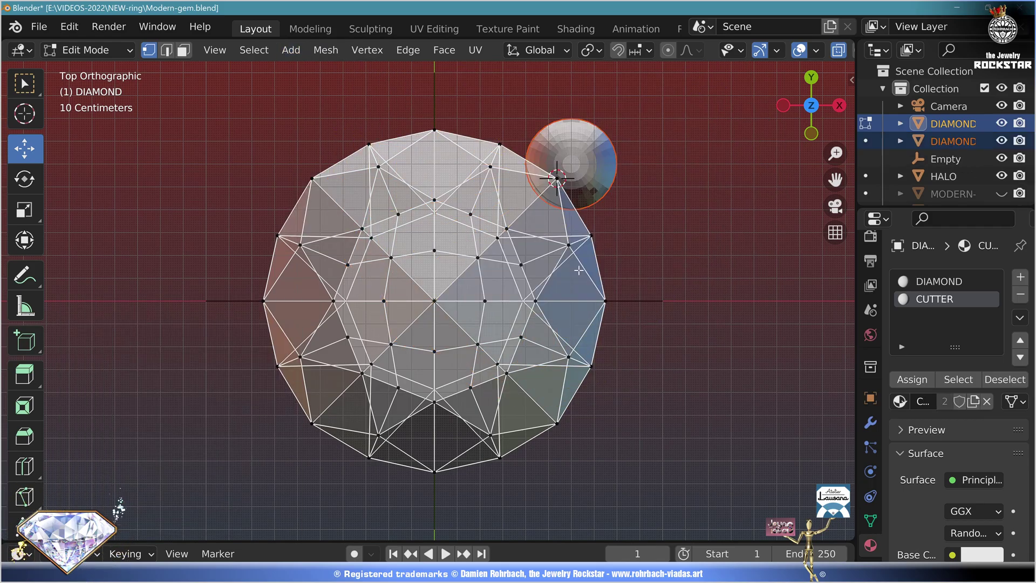
Give the separated sphere the ROSE GOLD material and shade it smooth
{"action": "key", "text": "Tab"}
{"action": "left_click", "coordinate": [580, 162]}
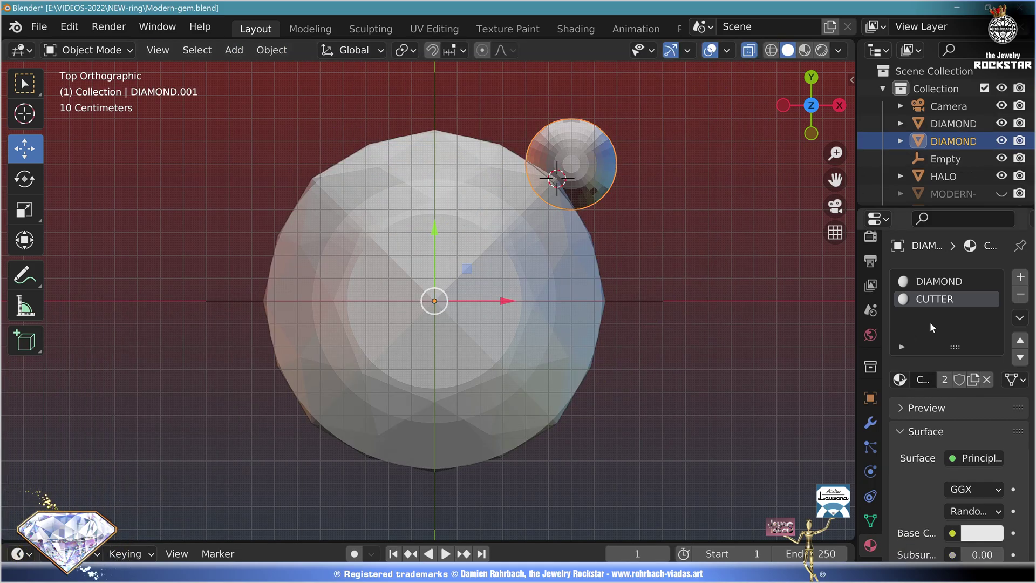
{"action": "left_click", "coordinate": [271, 50]}
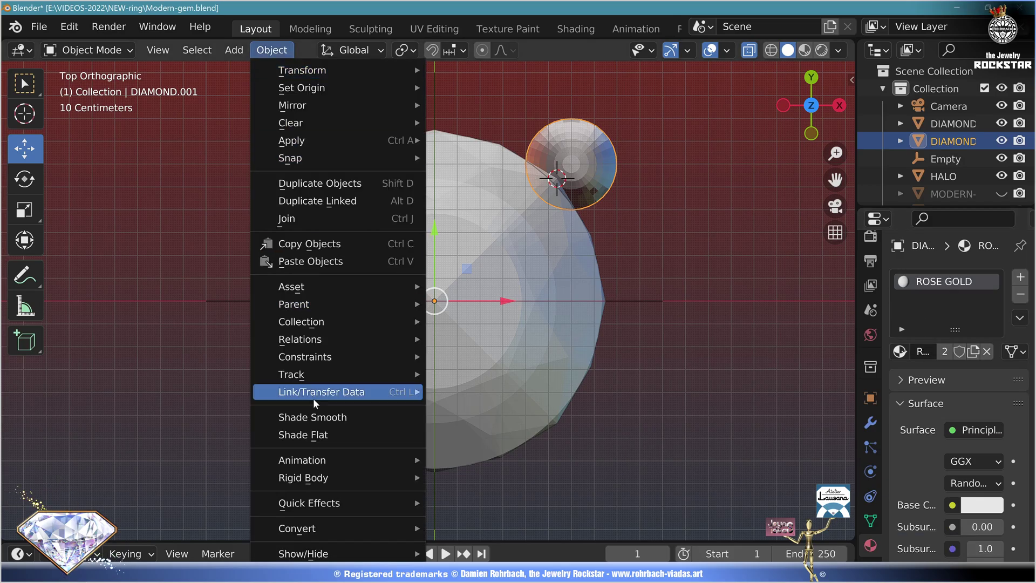
{"action": "left_click", "coordinate": [297, 416]}
Mirror the sphere across X and Y with a Mirror modifier and convert the result to a mesh
{"action": "left_click", "coordinate": [870, 422]}
{"action": "left_click", "coordinate": [931, 277]}
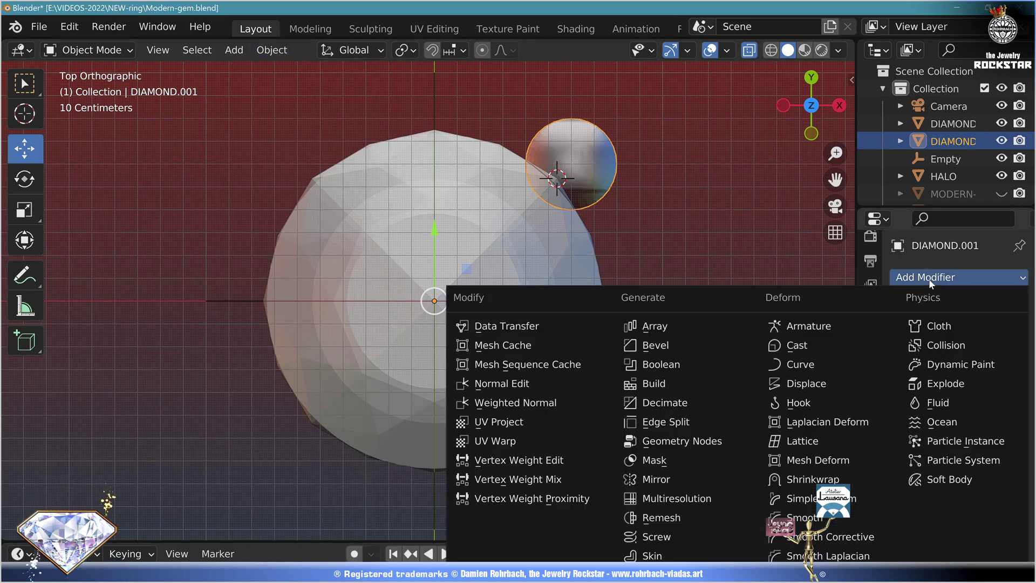
{"action": "left_click", "coordinate": [678, 474]}
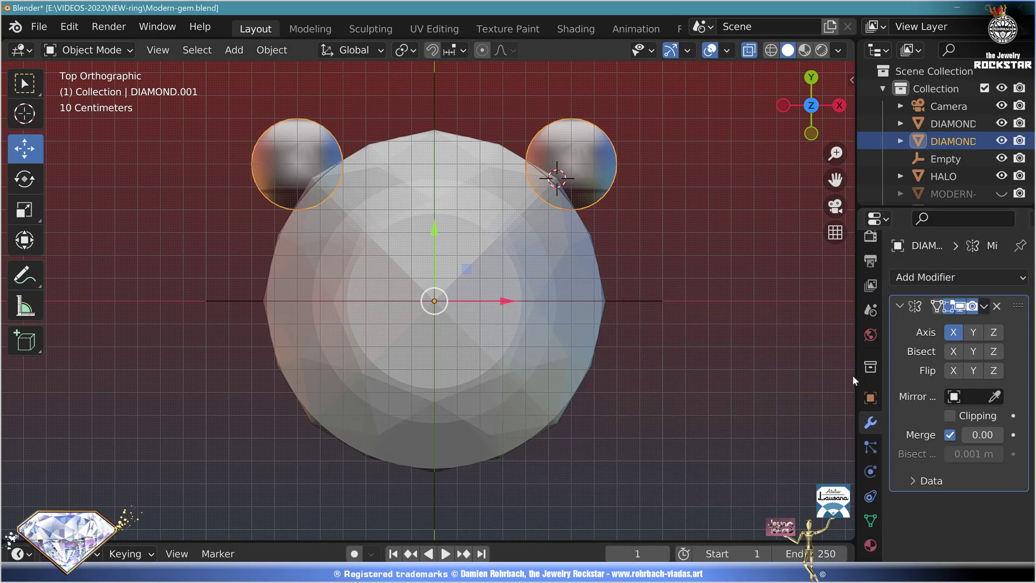
{"action": "left_click", "coordinate": [973, 331]}
{"action": "key", "text": "alt+c"}
Select the lower halves of the four spheres and move them down along Z to stretch them into prongs
{"action": "key", "text": "KP_3"}
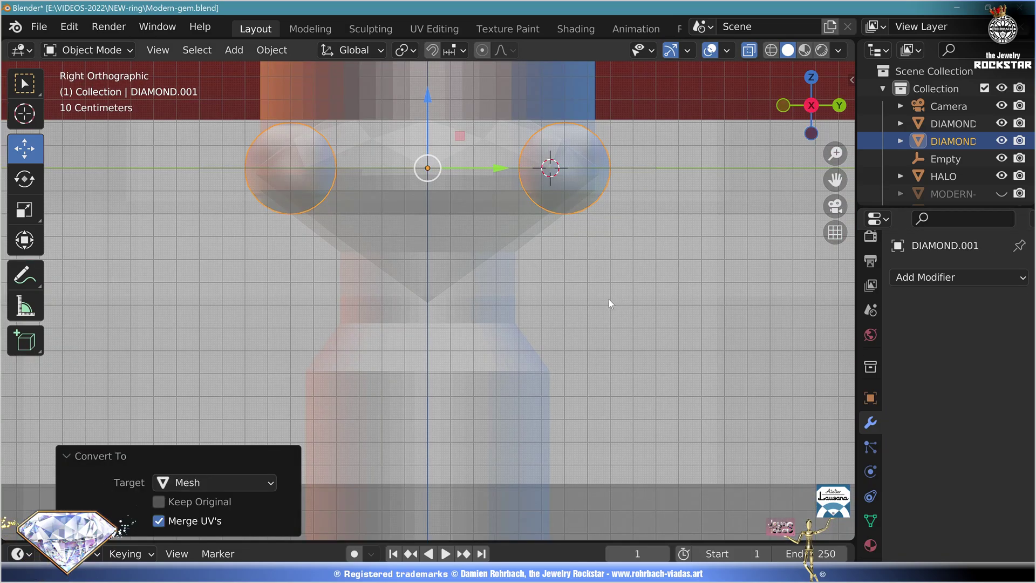
{"action": "key", "text": "Tab"}
{"action": "left_click_drag", "start_coordinate": [204, 170], "coordinate": [652, 270]}
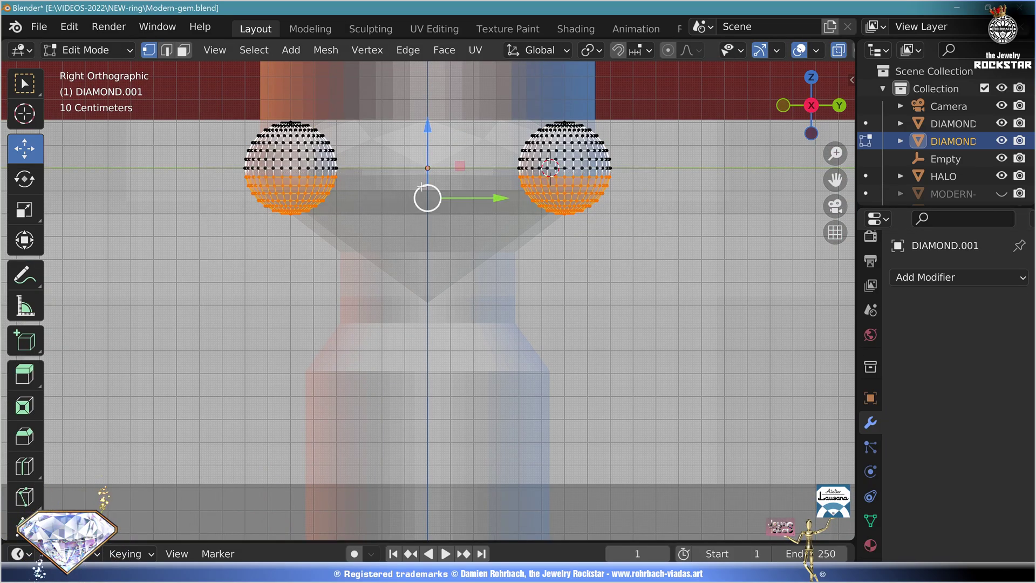
{"action": "left_click_drag", "start_coordinate": [429, 128], "coordinate": [436, 203]}
{"action": "key", "text": "Tab"}
Join the four prongs into the diamond object
{"action": "middle_click_drag", "start_coordinate": [436, 203], "coordinate": [552, 228]}
{"action": "left_click", "coordinate": [555, 150], "text": "shift"}
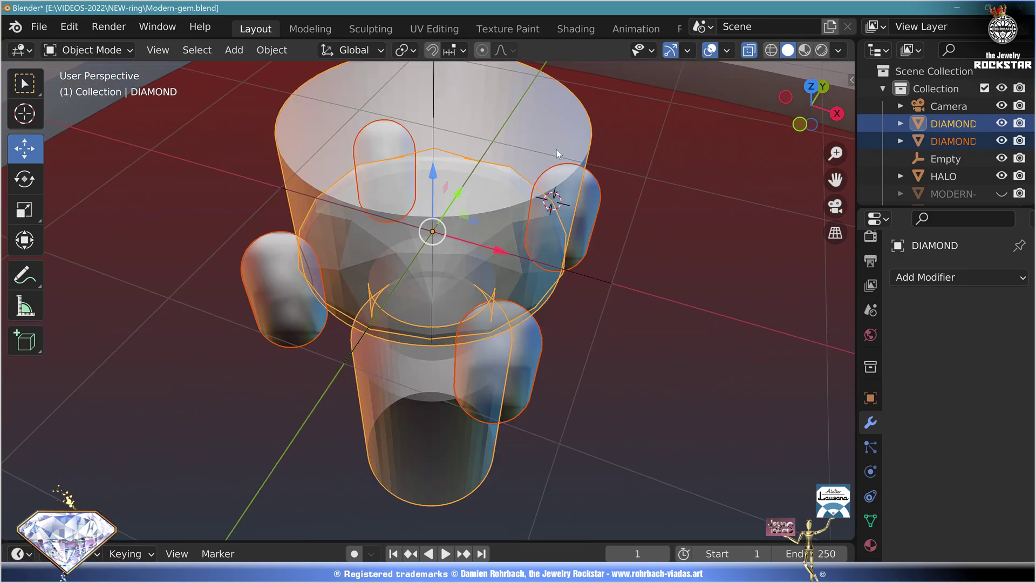
{"action": "key", "text": "ctrl+j"}
Move the joined diamond in the front view onto the halo's channel, to about X 5.92 m
{"action": "scroll", "coordinate": [559, 308], "scroll_direction": "down", "scroll_amount": 5}
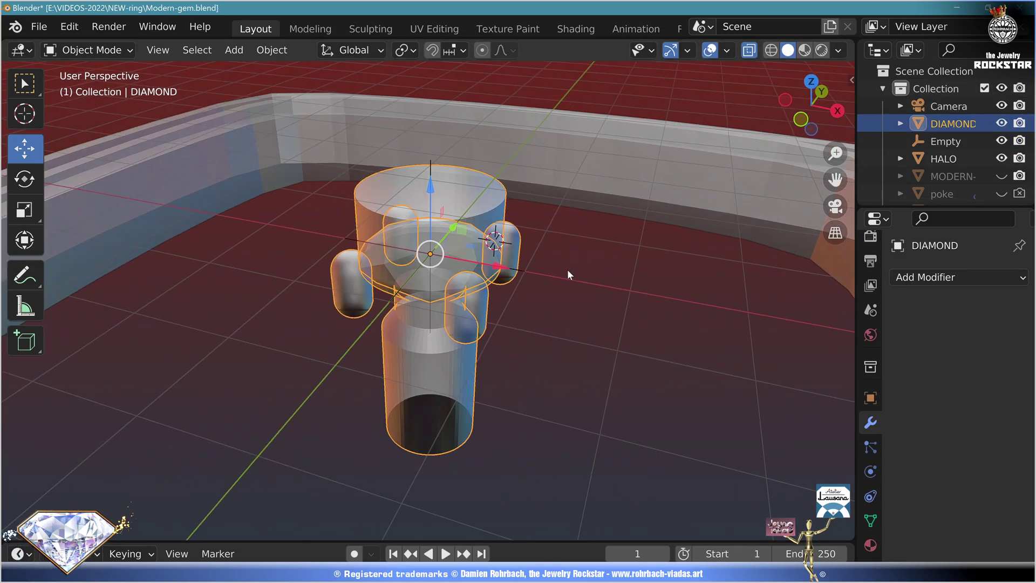
{"action": "key", "text": "KP_1"}
{"action": "key", "text": "n"}
{"action": "key", "text": "g"}
{"action": "left_click", "coordinate": [605, 189]}
Tilt the diamond outward, setting its rotation to 15° about Y and 0° about Z
{"action": "key", "text": "r"}
{"action": "left_click", "coordinate": [623, 223]}
{"action": "double_click", "coordinate": [740, 210]}
{"action": "type", "text": "15"}
{"action": "key", "text": "Return"}
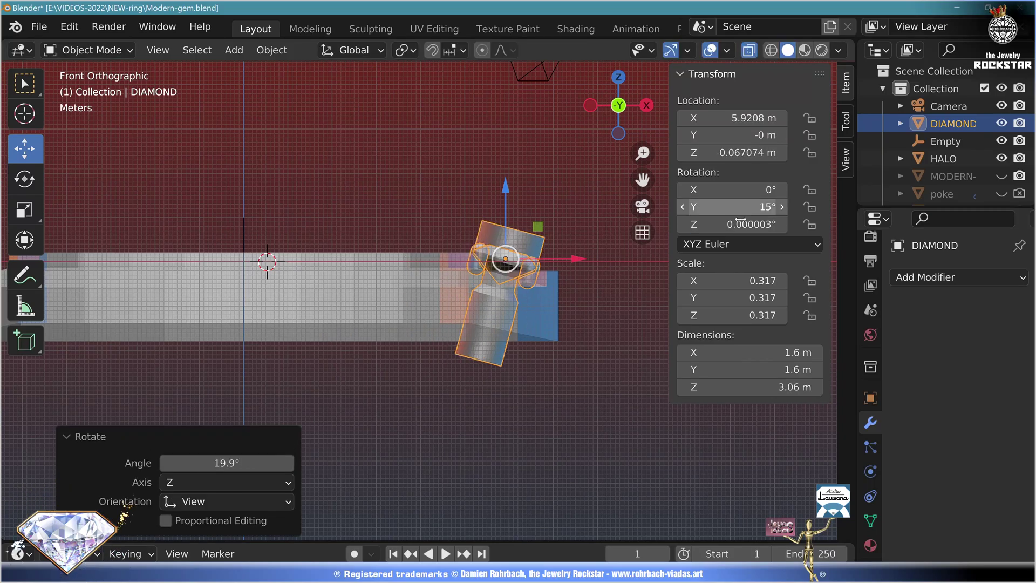
{"action": "double_click", "coordinate": [740, 224]}
{"action": "type", "text": "0"}
{"action": "key", "text": "Return"}
Seat the diamond in the sloped channel by moving it about 0.16 m along X and -0.22 m along Z
{"action": "scroll", "coordinate": [549, 259], "scroll_direction": "up", "scroll_amount": 8}
{"action": "key", "text": "g"}
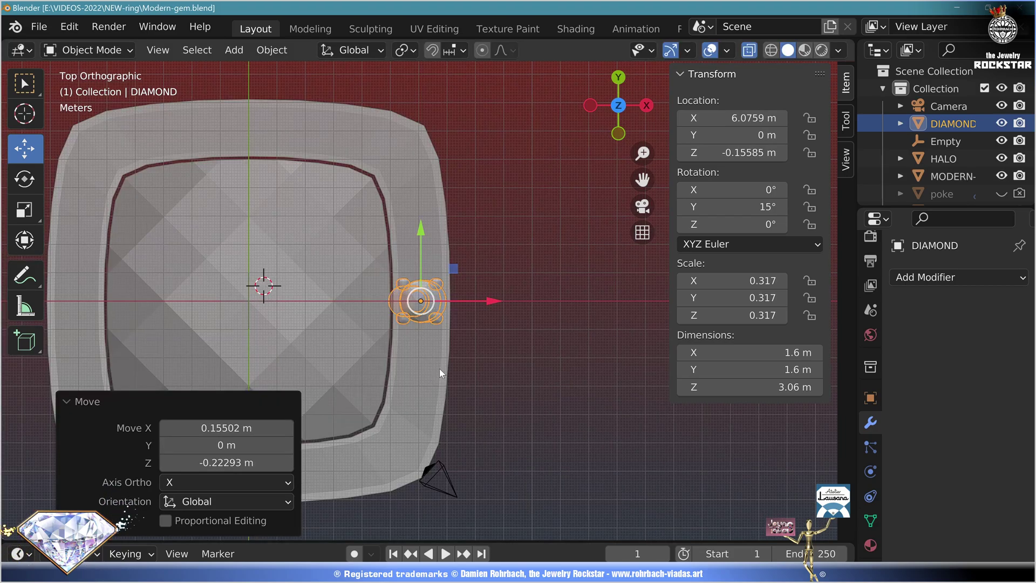
Add a Mirror modifier to the diamond, mirroring it on X and Y about the central gem
{"action": "left_click", "coordinate": [958, 277]}
{"action": "left_click", "coordinate": [695, 477]}
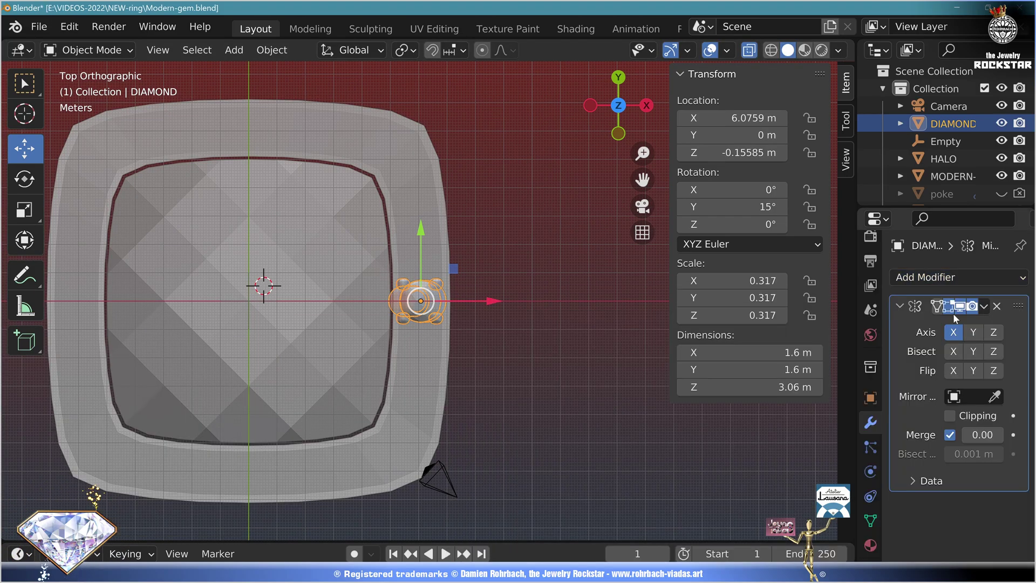
{"action": "left_click", "coordinate": [332, 216]}
Move the diamond about 0.76 m along Y so it sits directly beside its mirrored copy in the channel
{"action": "scroll", "coordinate": [421, 300], "scroll_direction": "up", "scroll_amount": 5}
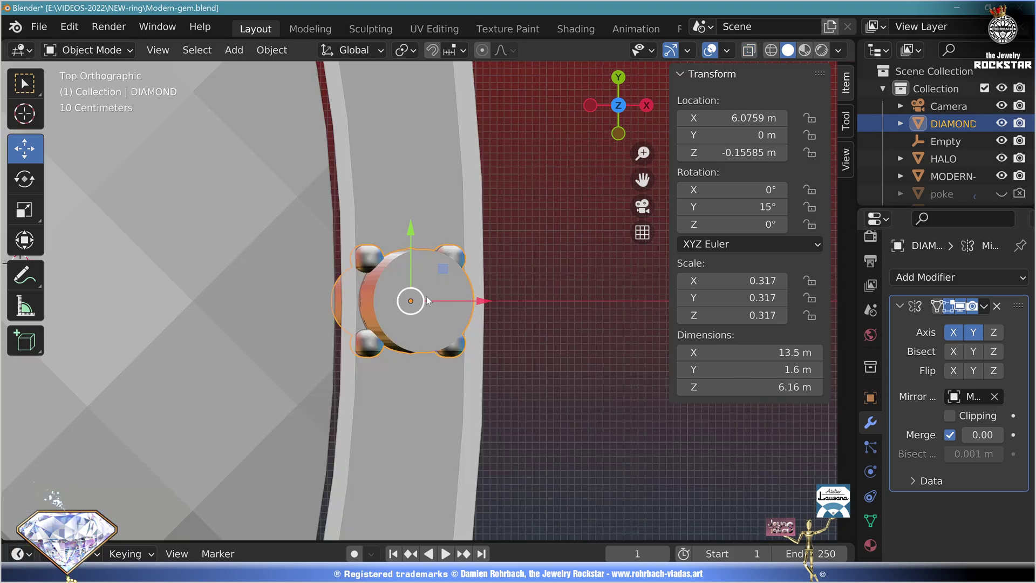
{"action": "key", "text": "g"}
{"action": "left_click", "coordinate": [430, 218]}
{"action": "scroll", "coordinate": [474, 436], "scroll_direction": "down", "scroll_amount": 3}
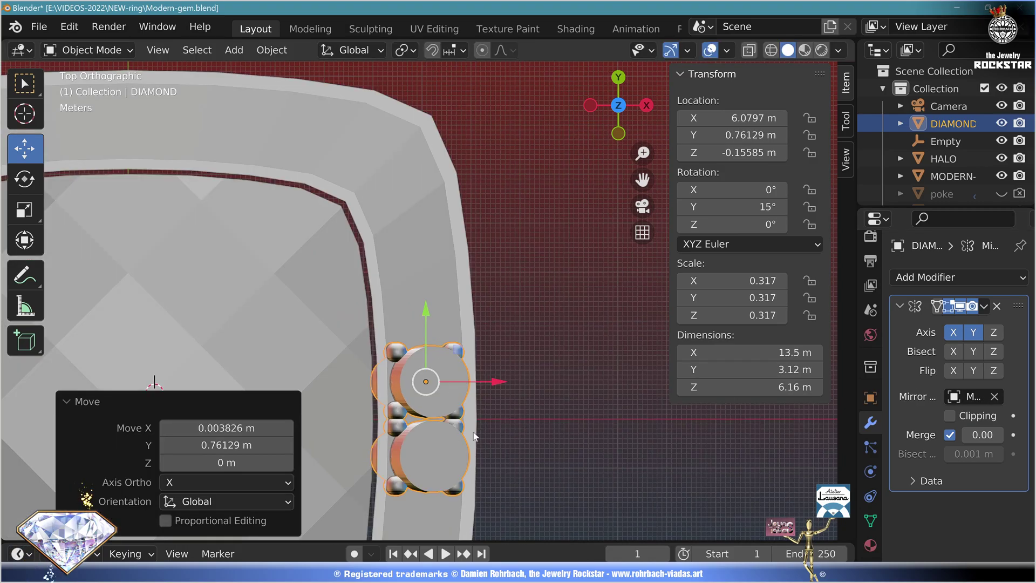
Duplicate the diamond onto the halo's +Y side, set its Z rotation to 90°, and place it beside its mirrored copy
{"action": "key", "text": "shift+d"}
{"action": "left_click", "coordinate": [241, 174]}
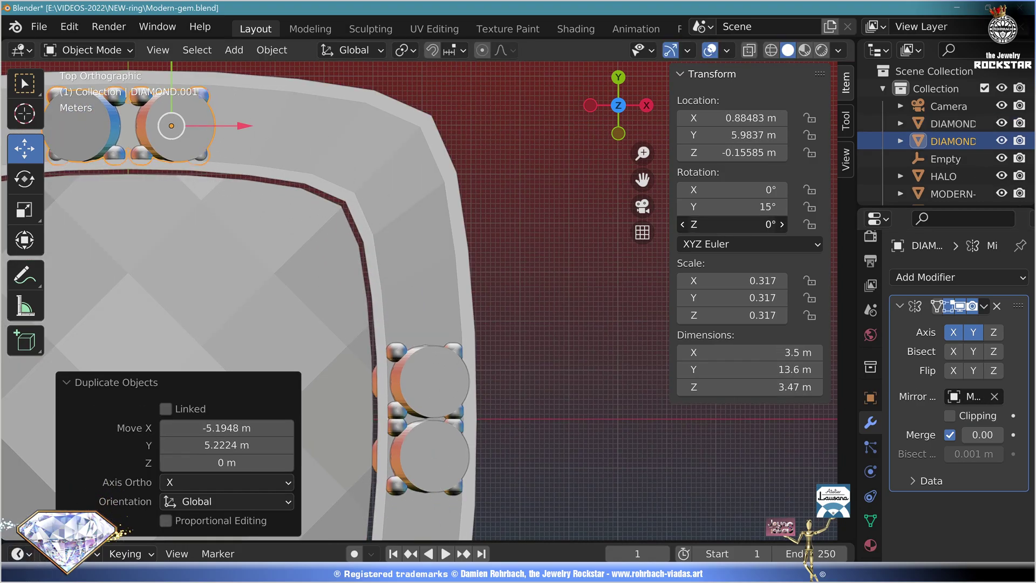
{"action": "left_click", "coordinate": [753, 228]}
{"action": "type", "text": "90"}
{"action": "key", "text": "Return"}
{"action": "key", "text": "g"}
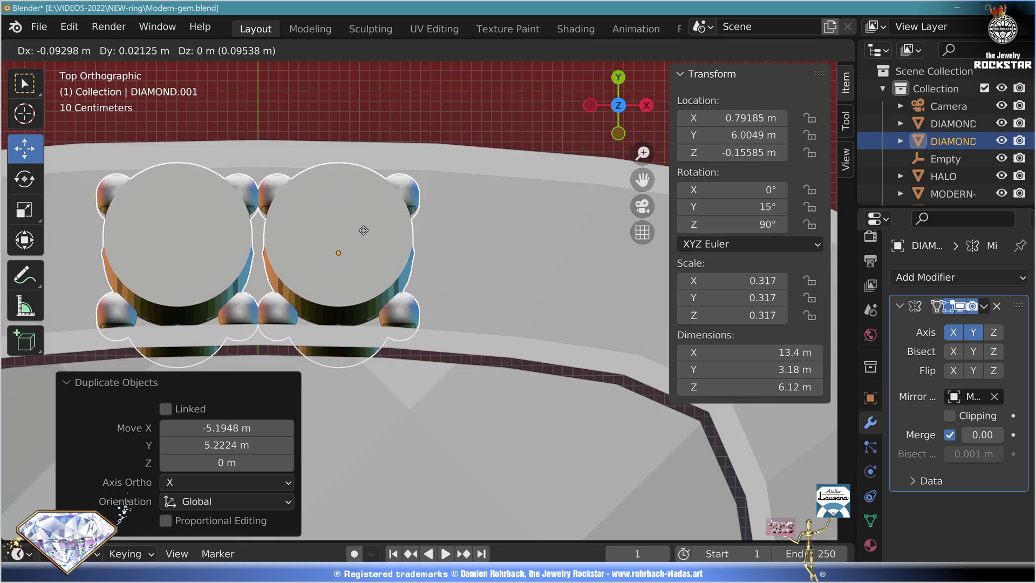
{"action": "left_click", "coordinate": [362, 228]}
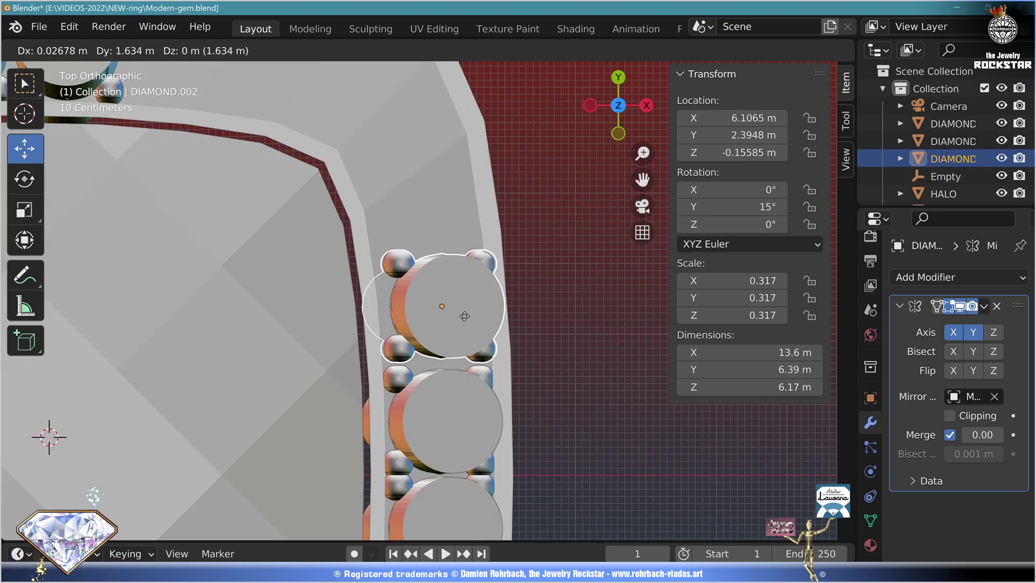
Duplicate the +X side diamond to about X 6.02 m, Y 2.34 m, and turn it slightly to follow the channel
{"action": "left_click", "coordinate": [461, 322]}
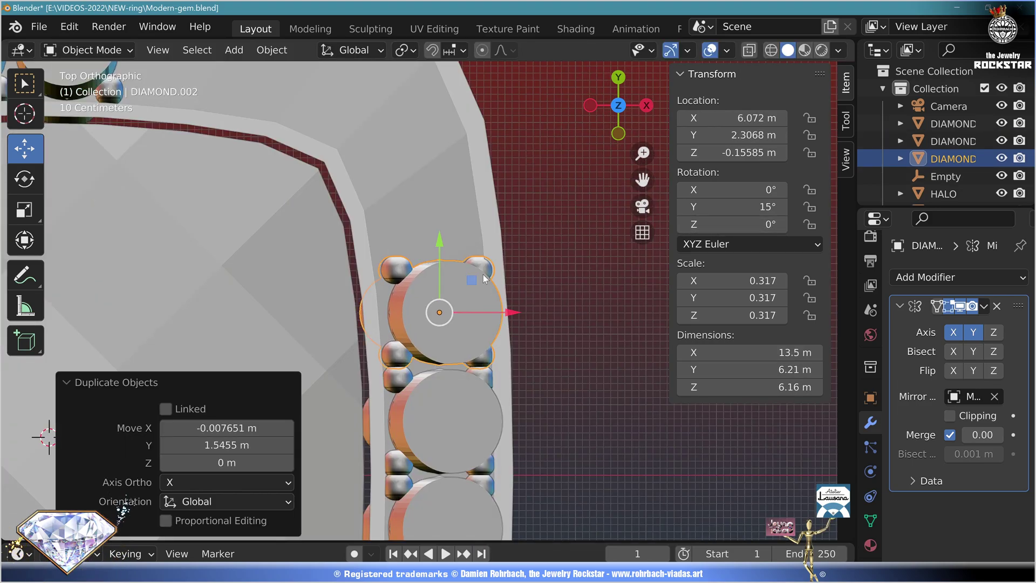
{"action": "key", "text": "r"}
{"action": "left_click", "coordinate": [504, 225]}
{"action": "key", "text": "g"}
{"action": "left_click", "coordinate": [449, 314]}
{"action": "key", "text": "r"}
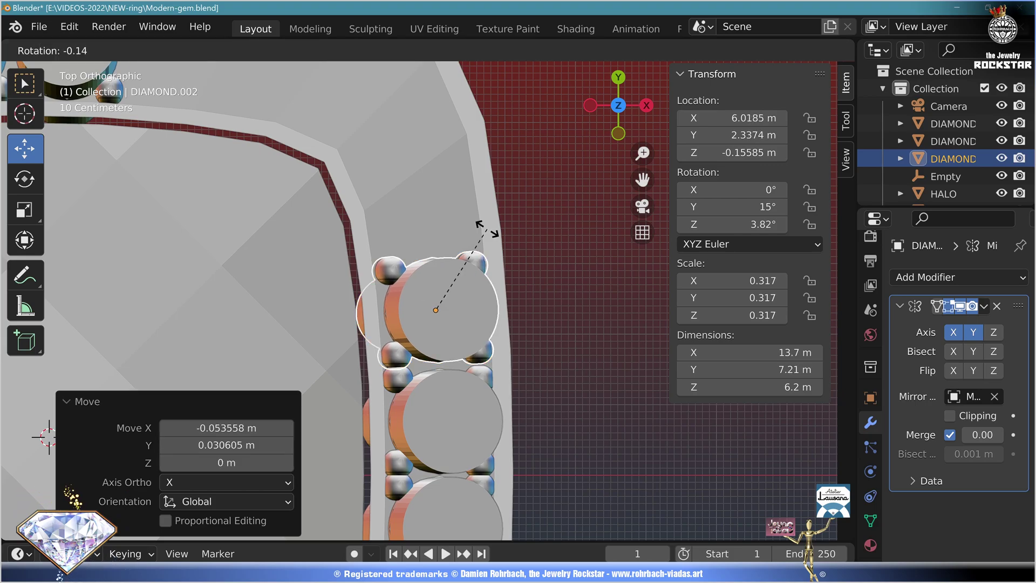
{"action": "left_click", "coordinate": [488, 228]}
{"action": "key", "text": "g"}
{"action": "left_click", "coordinate": [437, 317]}
Duplicate that diamond further along the channel to about X 5.81 m, Y 3.86 m, rotated to about 16° about Z
{"action": "key", "text": "shift+d"}
{"action": "left_click", "coordinate": [422, 210]}
{"action": "key", "text": "r"}
{"action": "left_click", "coordinate": [426, 144]}
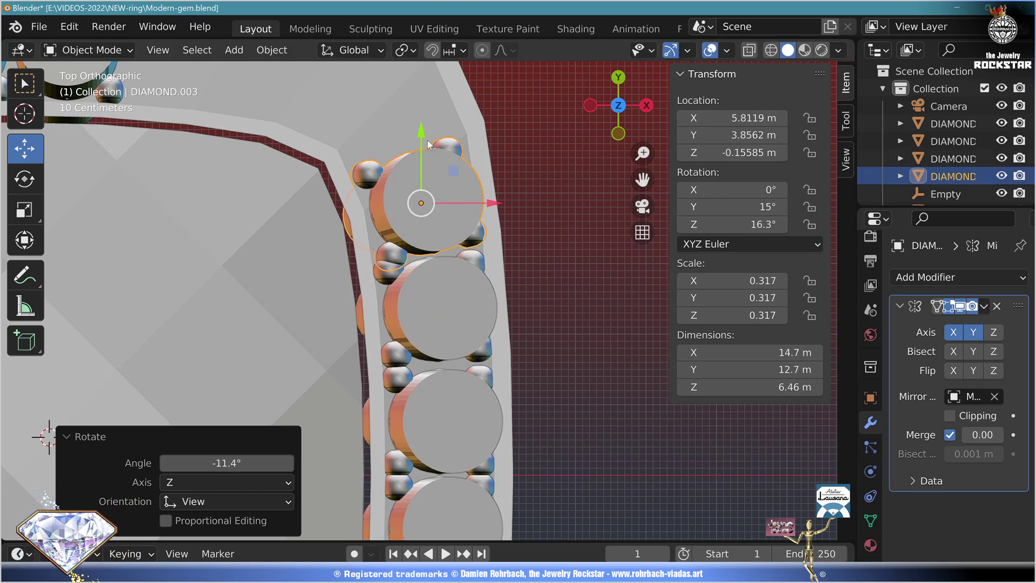
{"action": "key", "text": "g"}
{"action": "left_click", "coordinate": [421, 132]}
Duplicate the last diamond past the halo's corner onto the +Y side and rotate it to about 64° about Z
{"action": "middle_click_drag", "start_coordinate": [466, 146], "coordinate": [480, 330], "text": "shift"}
{"action": "key", "text": "shift+d"}
{"action": "left_click", "coordinate": [411, 228]}
{"action": "key", "text": "r"}
{"action": "left_click", "coordinate": [381, 209]}
{"action": "key", "text": "g"}
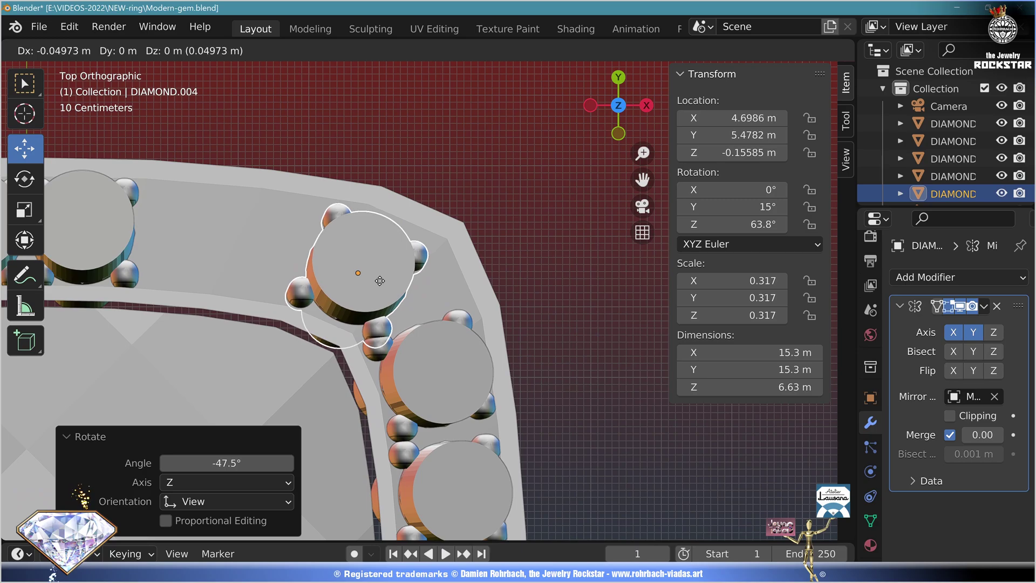
{"action": "left_click", "coordinate": [372, 201]}
Duplicate another diamond into the +Y side row and align the row's diamonds with the channel, the outer one at about 79°
{"action": "key", "text": "shift+d"}
{"action": "left_click", "coordinate": [209, 243]}
{"action": "key", "text": "r"}
{"action": "left_click", "coordinate": [205, 210]}
{"action": "key", "text": "g"}
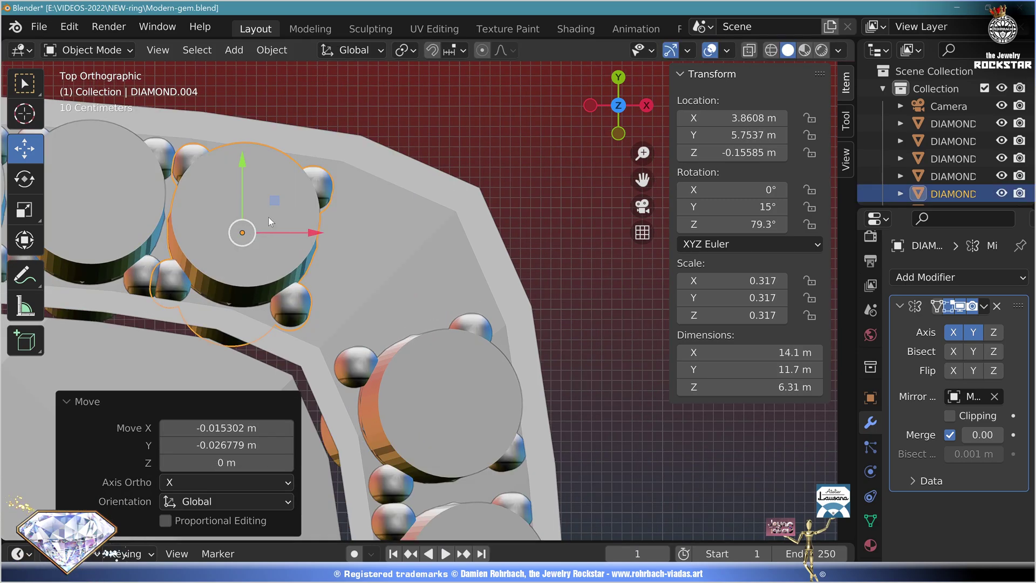
Duplicate a diamond into the halo's corner gap and set its Z rotation to 45°
{"action": "key", "text": "shift+d"}
{"action": "left_click", "coordinate": [395, 261]}
{"action": "key", "text": "r"}
{"action": "left_click", "coordinate": [534, 272]}
{"action": "left_click", "coordinate": [743, 227]}
{"action": "type", "text": "45"}
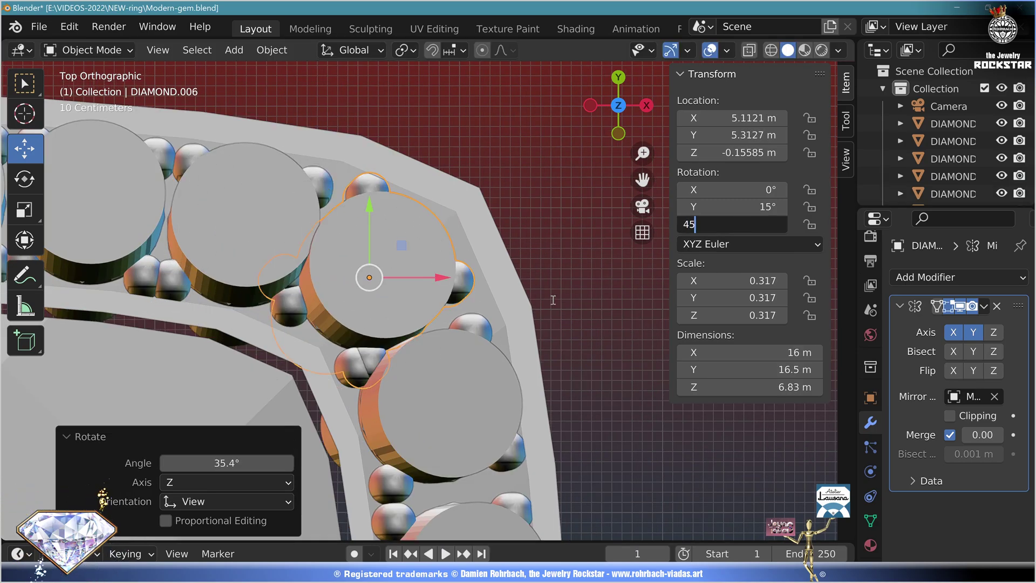
{"action": "key", "text": "Return"}
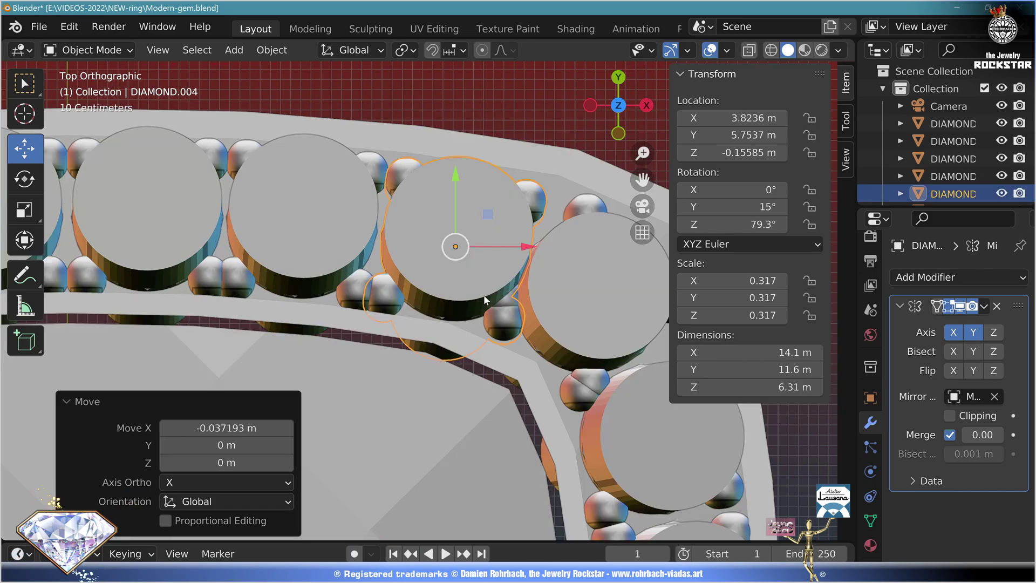
Delete the corner diamond's inner prong on the side facing the central gem, where it crowds the neighbouring prongs
{"action": "scroll", "coordinate": [463, 275], "scroll_direction": "up", "scroll_amount": 3}
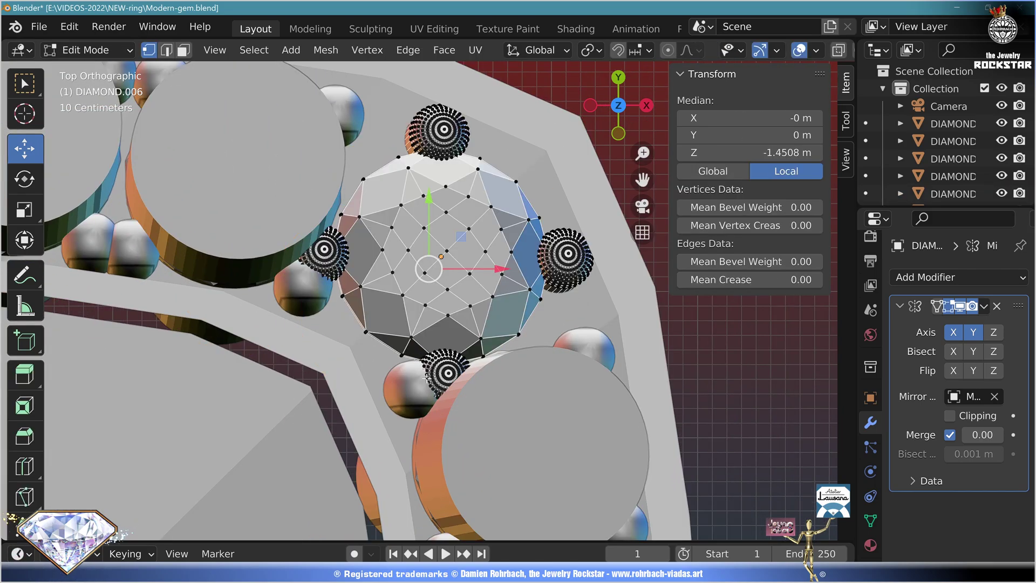
{"action": "key", "text": "alt+z"}
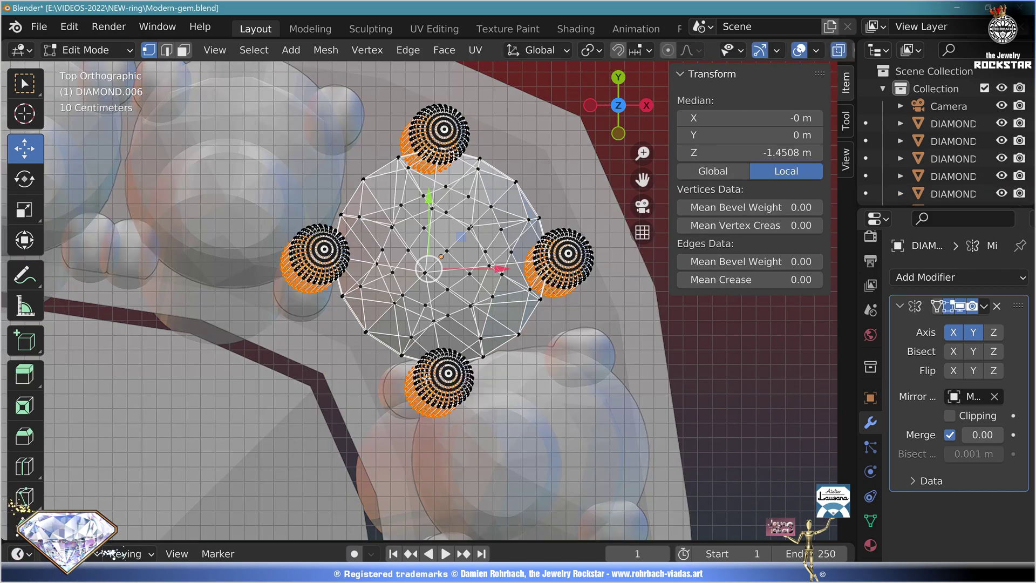
{"action": "key", "text": "alt+a"}
{"action": "key", "text": "l"}
{"action": "key", "text": "l"}
{"action": "key", "text": "x"}
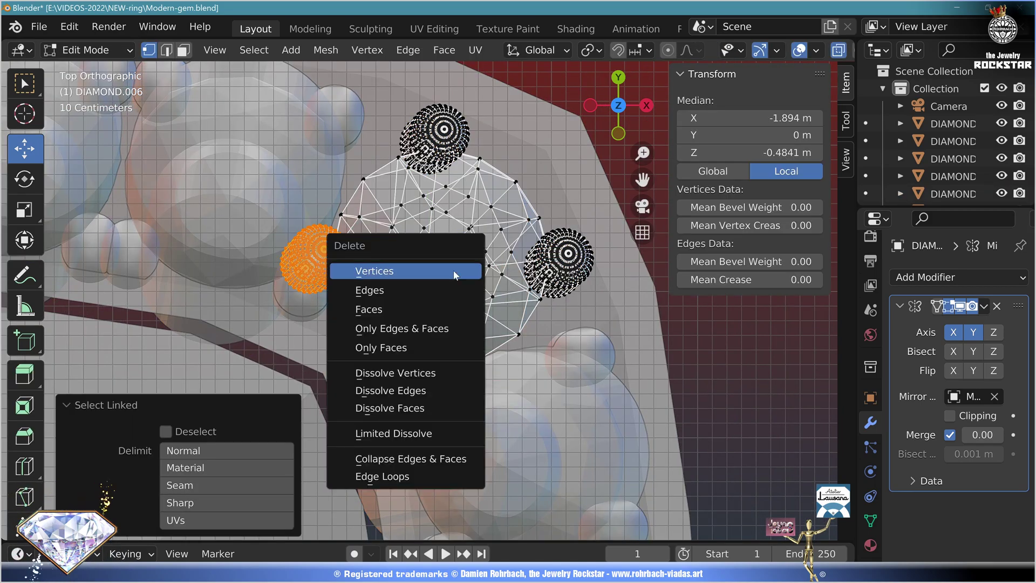
{"action": "left_click", "coordinate": [458, 270]}
{"action": "key", "text": "Tab"}
{"action": "key", "text": "alt+z"}
Select all seven diamond objects, convert them to meshes and join them into one object
{"action": "left_click_drag", "start_coordinate": [944, 207], "coordinate": [944, 347]}
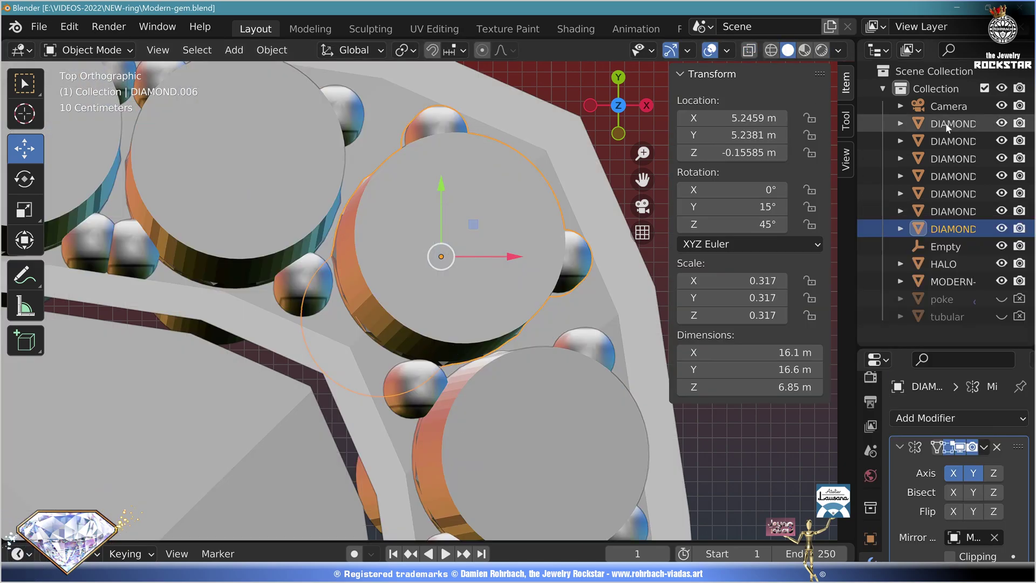
{"action": "left_click", "coordinate": [949, 124]}
{"action": "left_click", "coordinate": [950, 228], "text": "shift"}
{"action": "scroll", "coordinate": [456, 300], "scroll_direction": "down", "scroll_amount": 5}
{"action": "scroll", "coordinate": [455, 300], "scroll_direction": "down", "scroll_amount": 4}
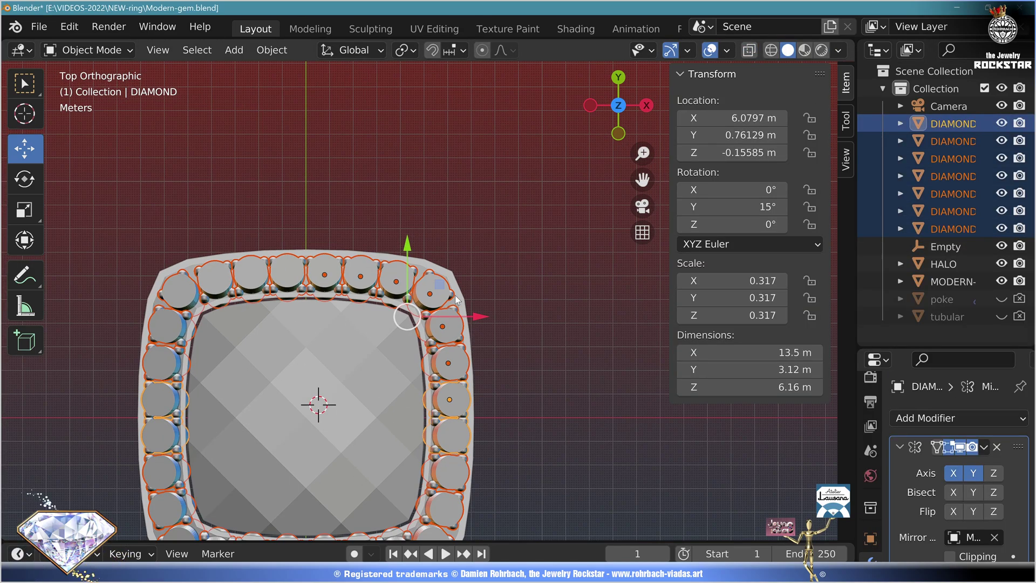
{"action": "key", "text": "alt+c"}
{"action": "key", "text": "ctrl+j"}
Rename the joined diamonds object as HALO-DIAMONDS
{"action": "key", "text": "F2"}
{"action": "type", "text": "HALODIAMOND"}
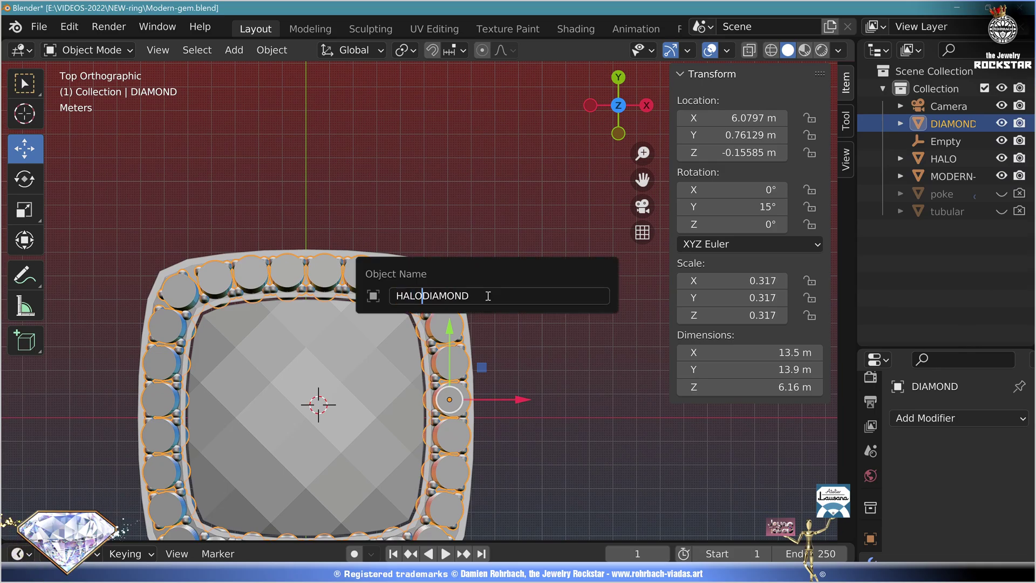
{"action": "type", "text": "-"}
{"action": "key", "text": "End"}
{"action": "type", "text": "S"}
{"action": "key", "text": "Return"}
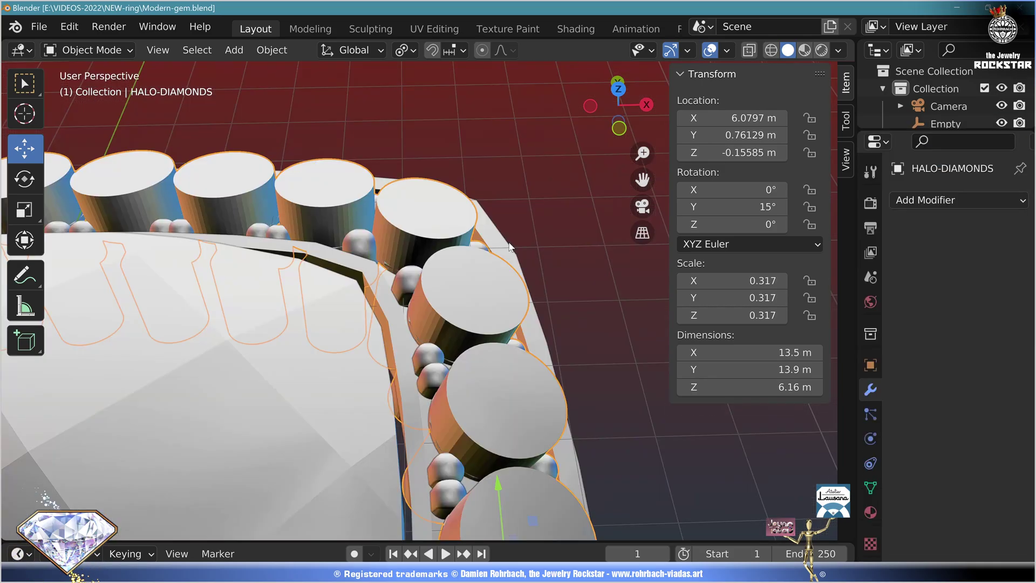
Isolate the halo and add a Bevel modifier to it
{"action": "left_click", "coordinate": [509, 246]}
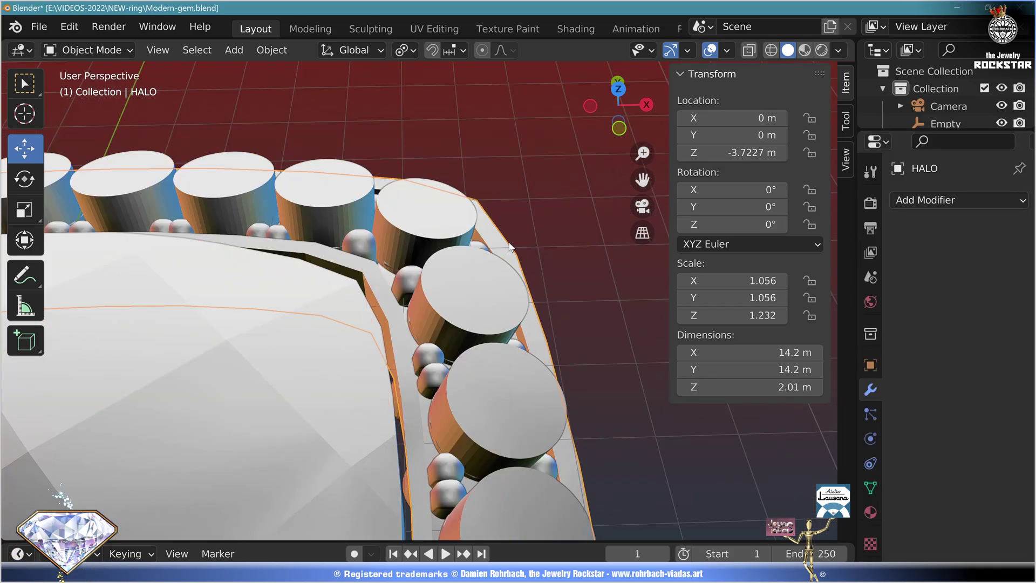
{"action": "key", "text": "KP_Divide"}
{"action": "left_click", "coordinate": [958, 199]}
{"action": "left_click", "coordinate": [647, 268]}
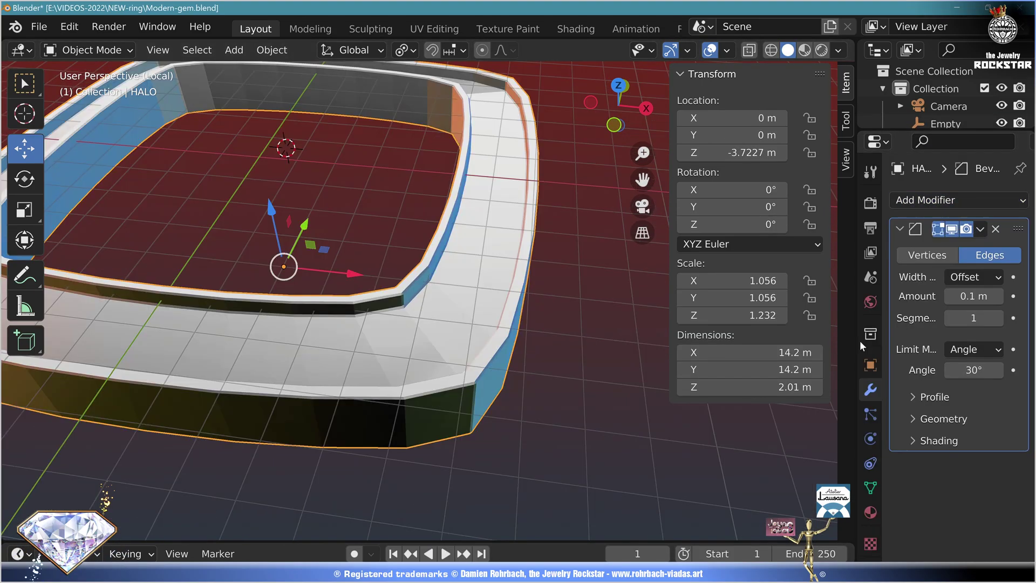
Add a Subdivision Surface modifier to the halo with 2 viewport levels
{"action": "left_click", "coordinate": [957, 199]}
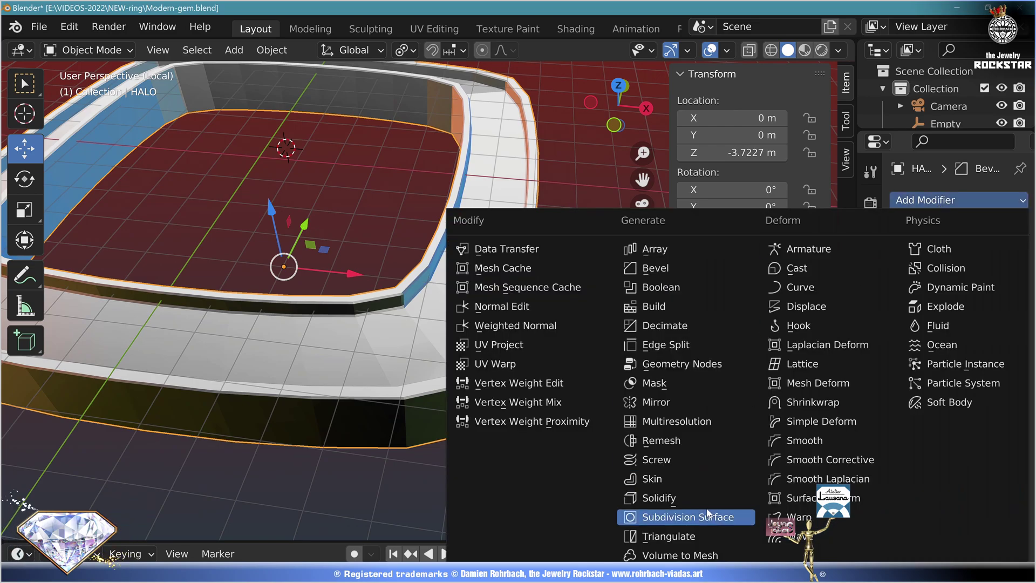
{"action": "left_click", "coordinate": [704, 515]}
{"action": "scroll", "coordinate": [996, 486], "scroll_direction": "down", "scroll_amount": 3}
{"action": "left_click", "coordinate": [997, 485]}
Shade the halo smooth and bring the rest of the scene back into view
{"action": "middle_click_drag", "start_coordinate": [518, 334], "coordinate": [493, 316]}
{"action": "left_click", "coordinate": [272, 50]}
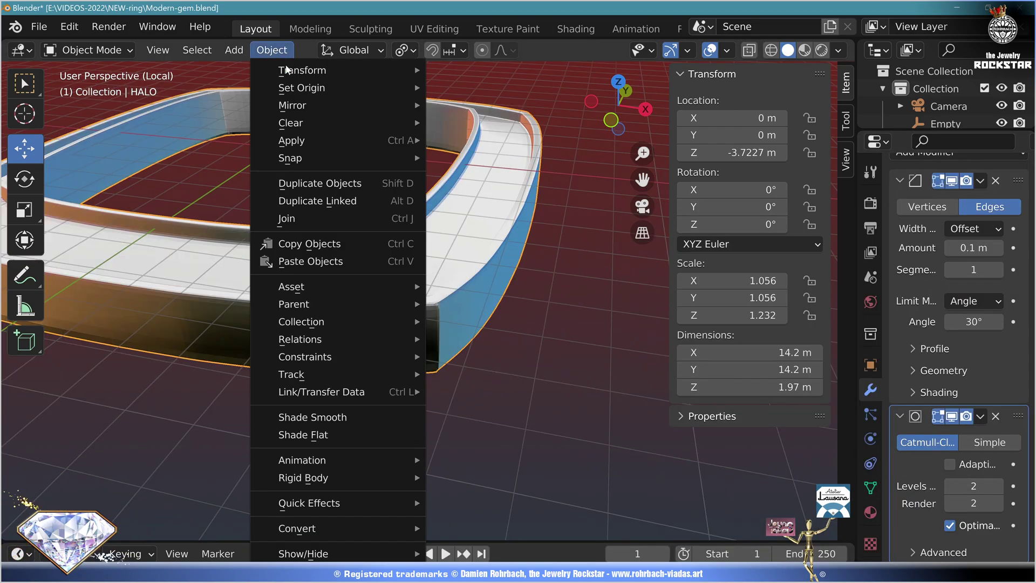
{"action": "left_click", "coordinate": [346, 416]}
{"action": "middle_click_drag", "start_coordinate": [531, 281], "coordinate": [505, 306]}
{"action": "key", "text": "KP_Divide"}
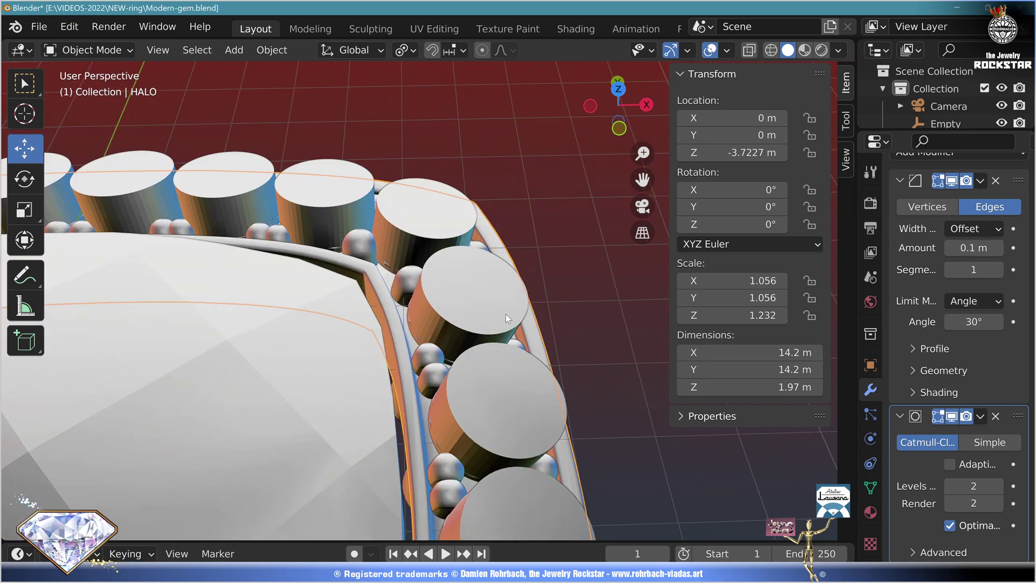
Reveal the hidden cutters in the HALO-DIAMONDS mesh and separate them into their own object
{"action": "left_click", "coordinate": [489, 290]}
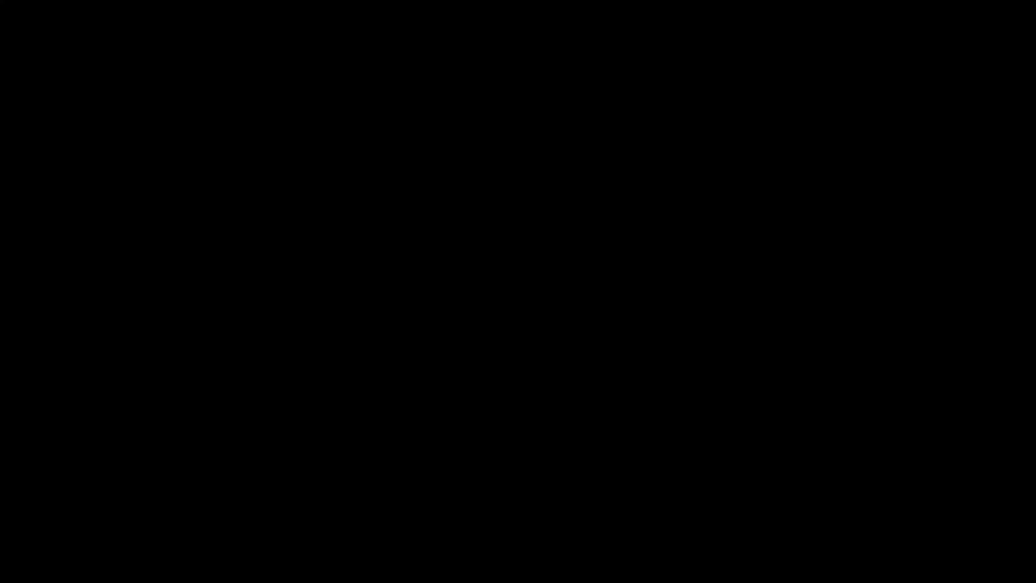
{"action": "key", "text": "Tab"}
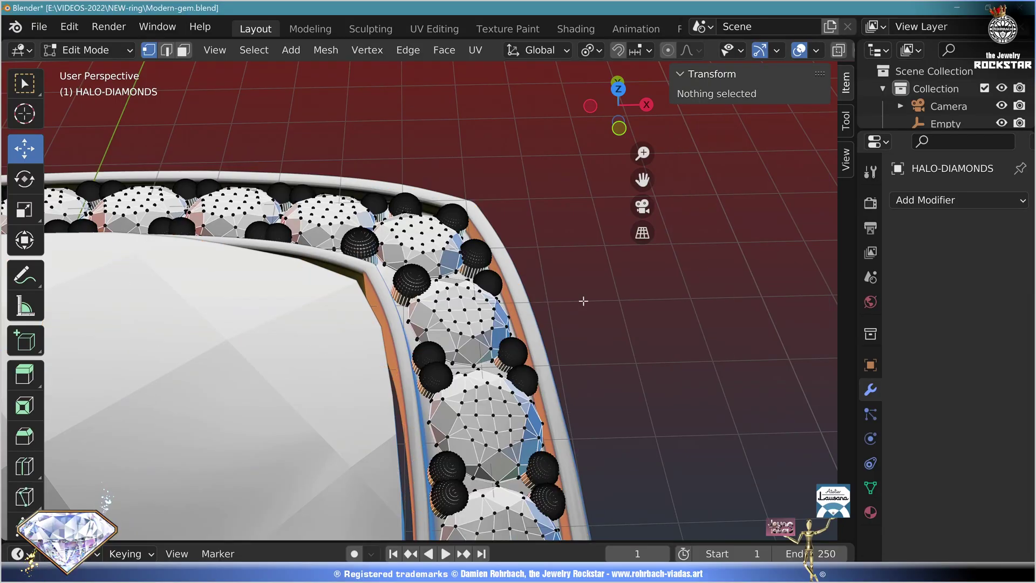
{"action": "key", "text": "alt+h"}
{"action": "key", "text": "KP_Decimal"}
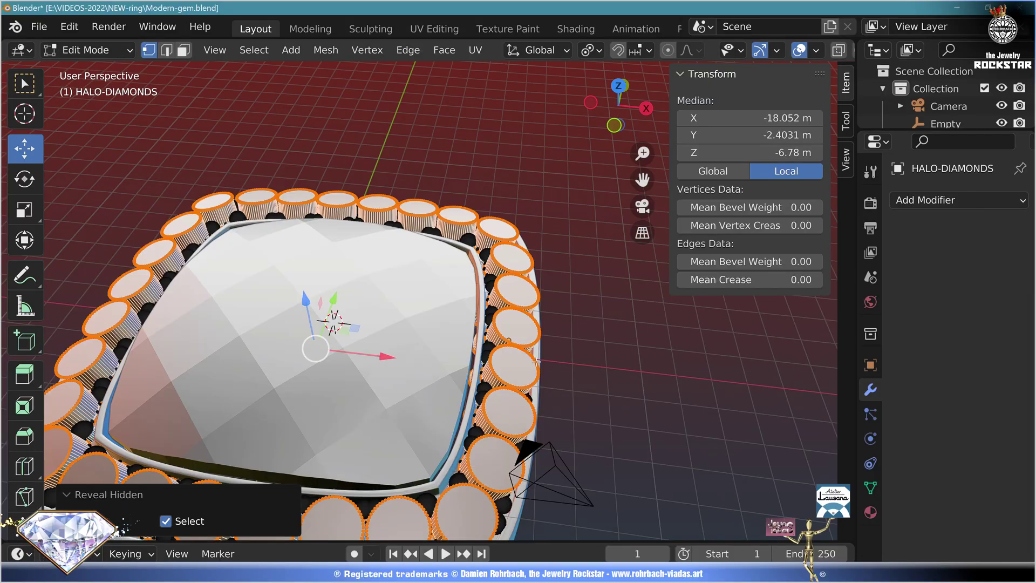
{"action": "key", "text": "p"}
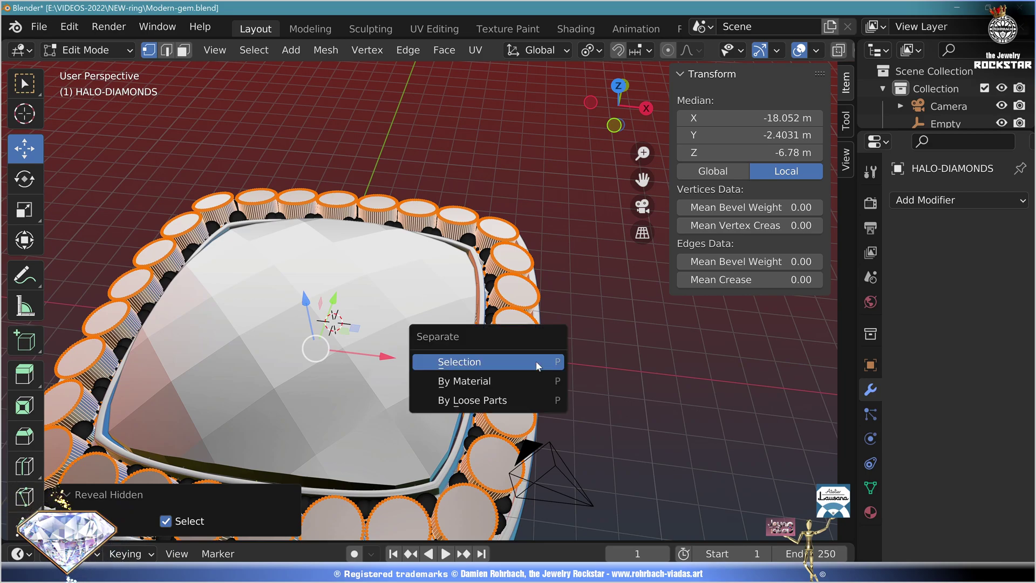
{"action": "left_click", "coordinate": [536, 361]}
{"action": "key", "text": "Tab"}
Rename the separated cutters object as CUTTERS and save the file
{"action": "left_click", "coordinate": [521, 325]}
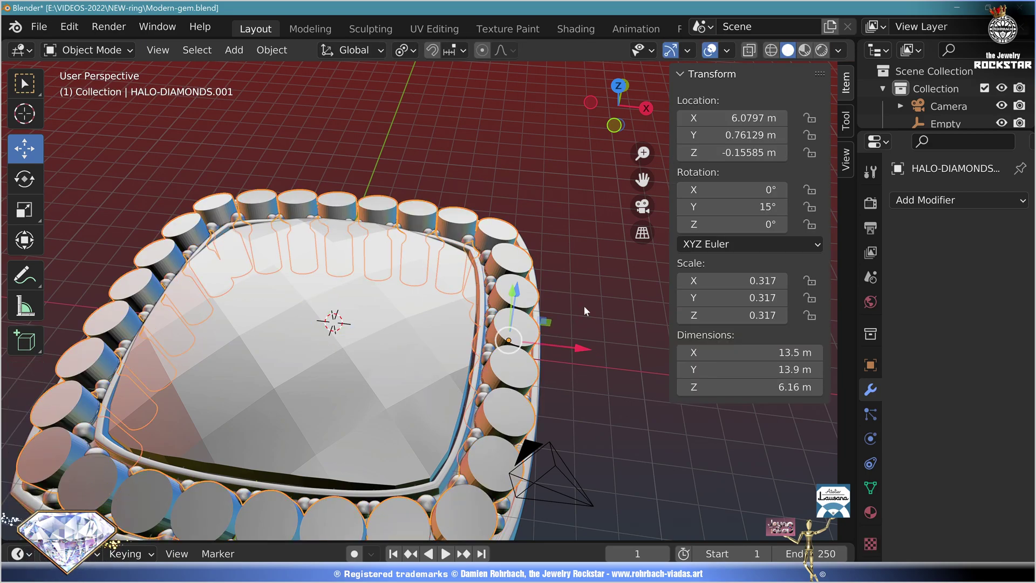
{"action": "key", "text": "F2"}
{"action": "type", "text": "CUTTERS"}
{"action": "key", "text": "Return"}
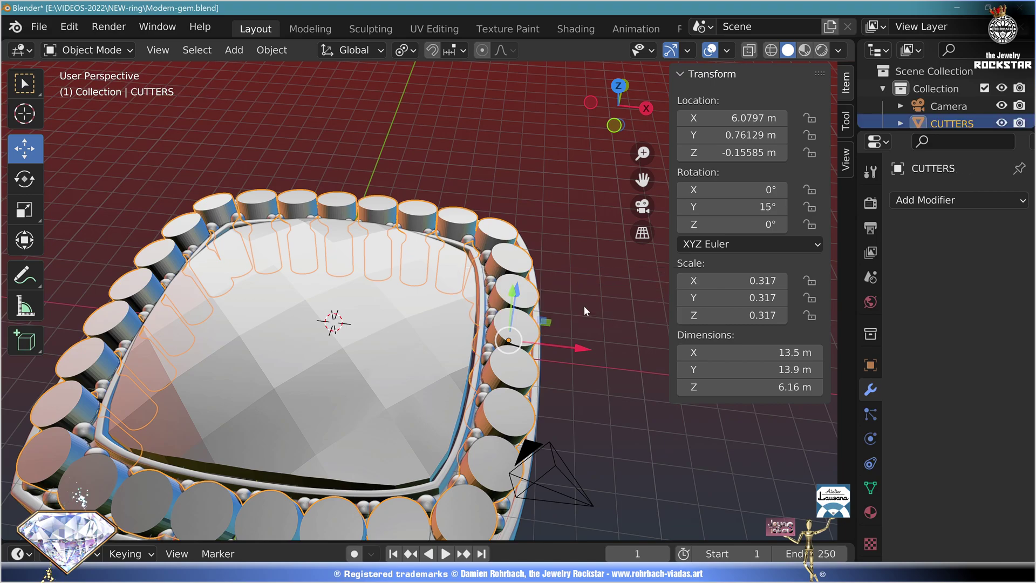
{"action": "key", "text": "ctrl+s"}
Add a Boolean Difference modifier to the halo using the CUTTERS object to cut the stone seats
{"action": "middle_click_drag", "start_coordinate": [598, 402], "coordinate": [529, 391]}
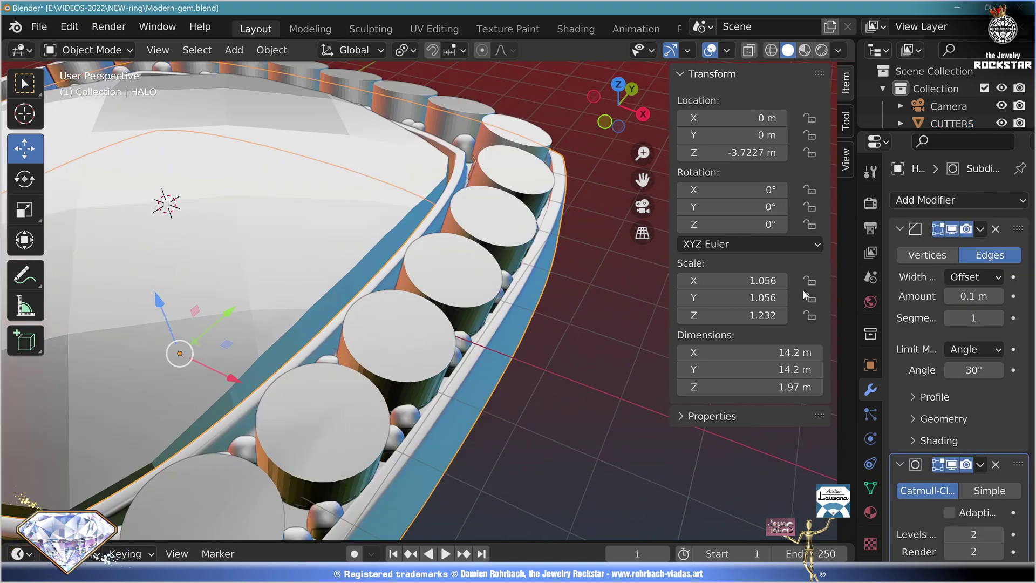
{"action": "left_click", "coordinate": [932, 200]}
{"action": "left_click", "coordinate": [705, 291]}
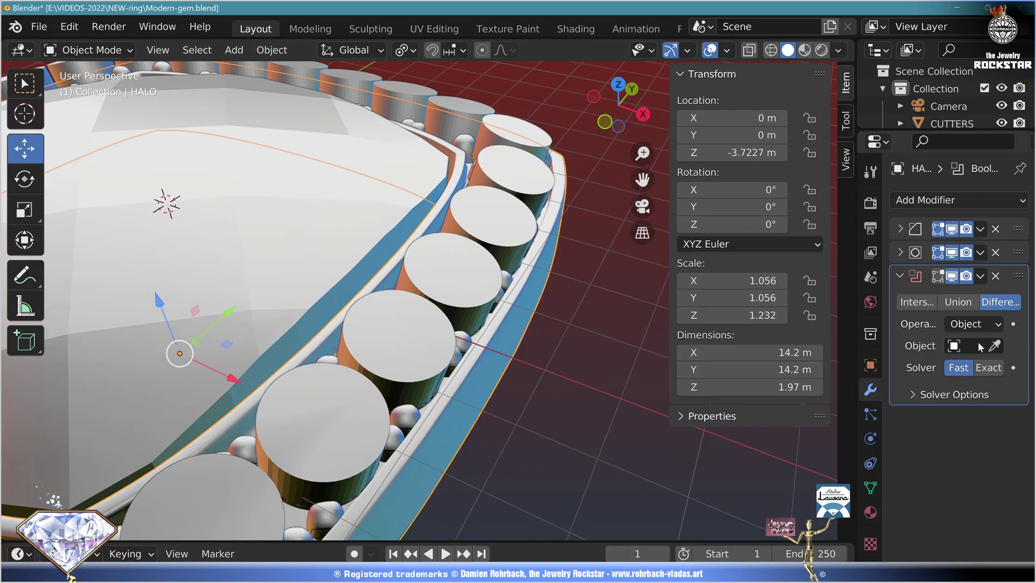
{"action": "left_click", "coordinate": [975, 344]}
{"action": "left_click", "coordinate": [940, 374]}
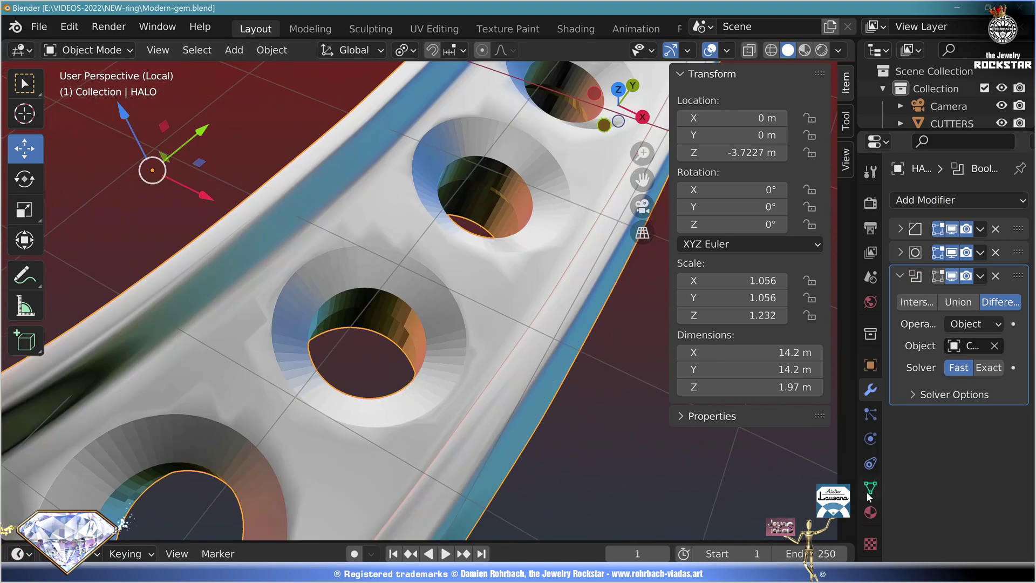
Enable Auto Smooth at 30° for the halo's normals
{"action": "left_click", "coordinate": [869, 488]}
{"action": "scroll", "coordinate": [950, 377], "scroll_direction": "down", "scroll_amount": 3}
{"action": "left_click", "coordinate": [926, 472]}
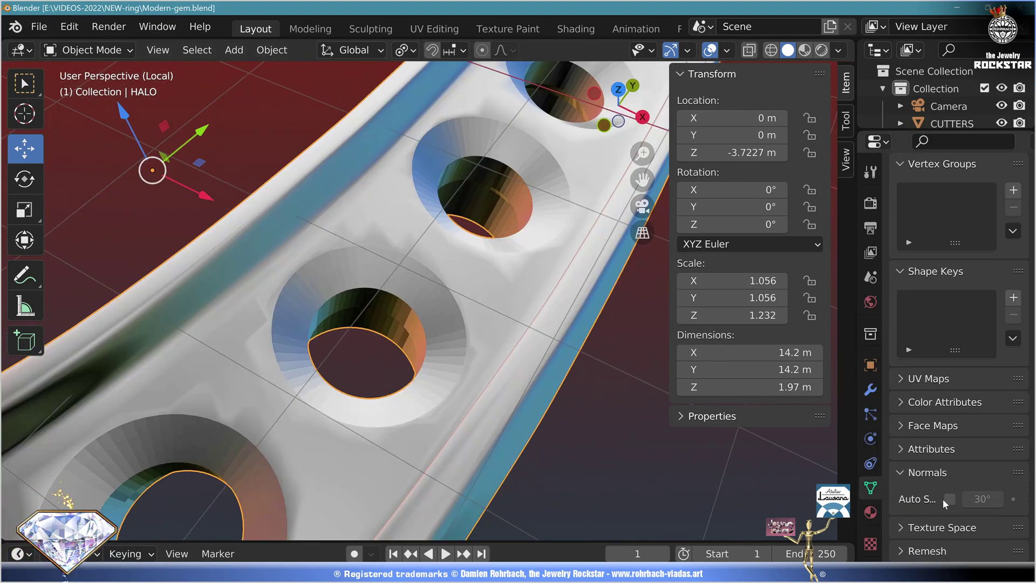
{"action": "left_click", "coordinate": [947, 500]}
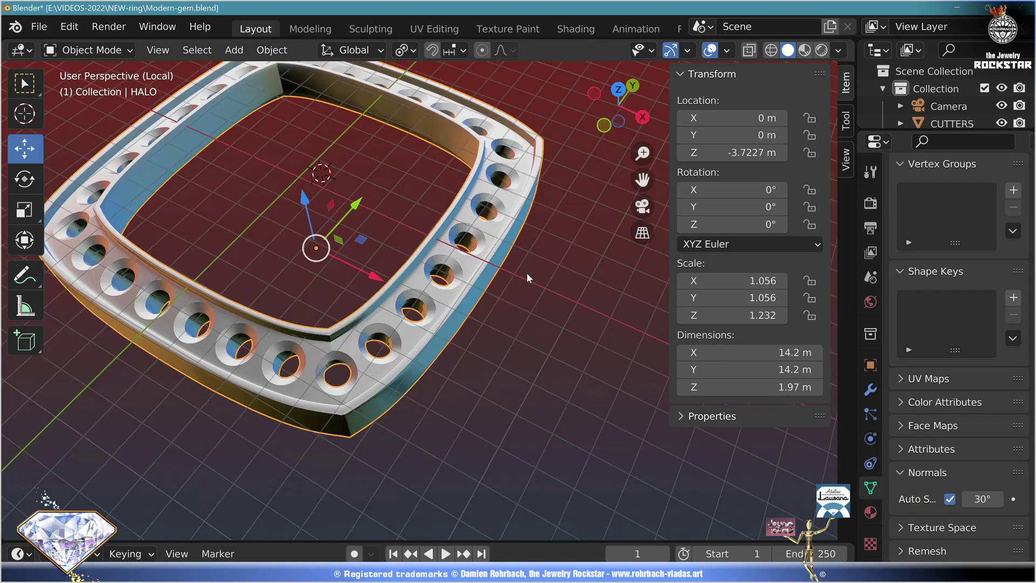
Bring the whole scene back into view and hide the CUTTERS object
{"action": "key", "text": "KP_Divide"}
{"action": "left_click", "coordinate": [502, 291]}
{"action": "left_click_drag", "start_coordinate": [932, 130], "coordinate": [932, 282]}
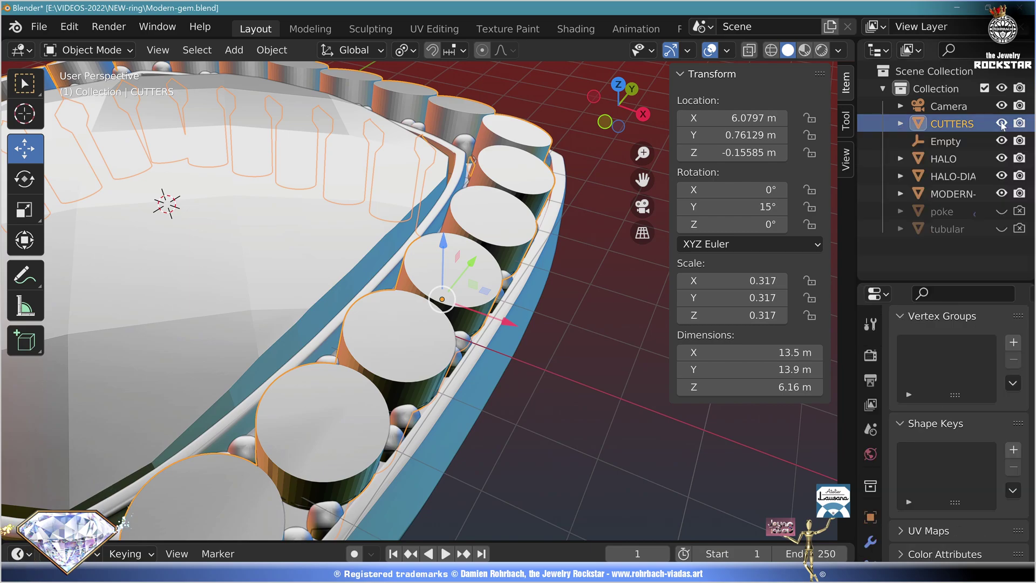
{"action": "left_click", "coordinate": [1001, 124]}
{"action": "key", "text": "Home"}
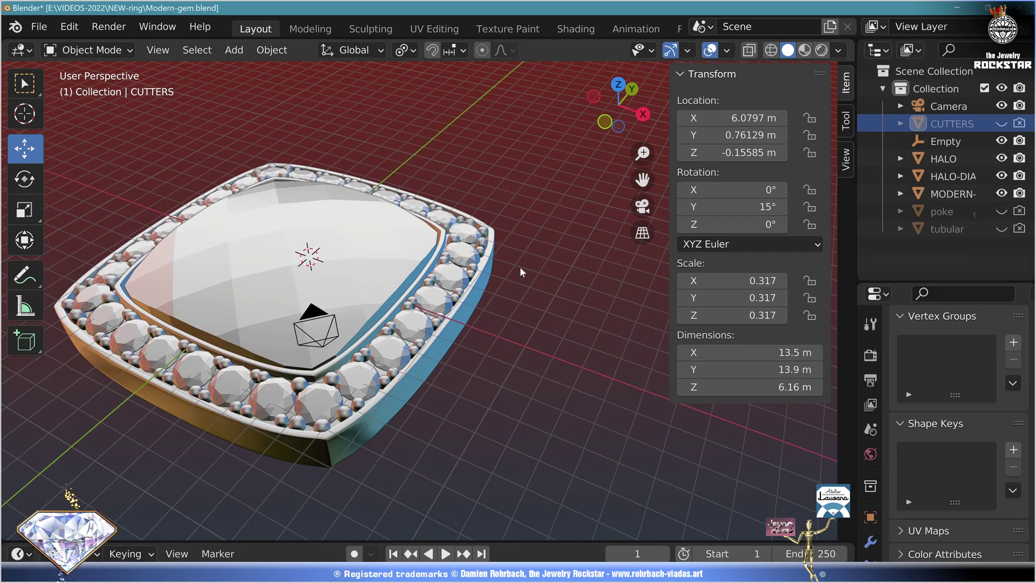
Raise the center gemstone about 0.605 m above the halo, working in the front view
{"action": "left_click", "coordinate": [380, 239]}
{"action": "left_click", "coordinate": [605, 122]}
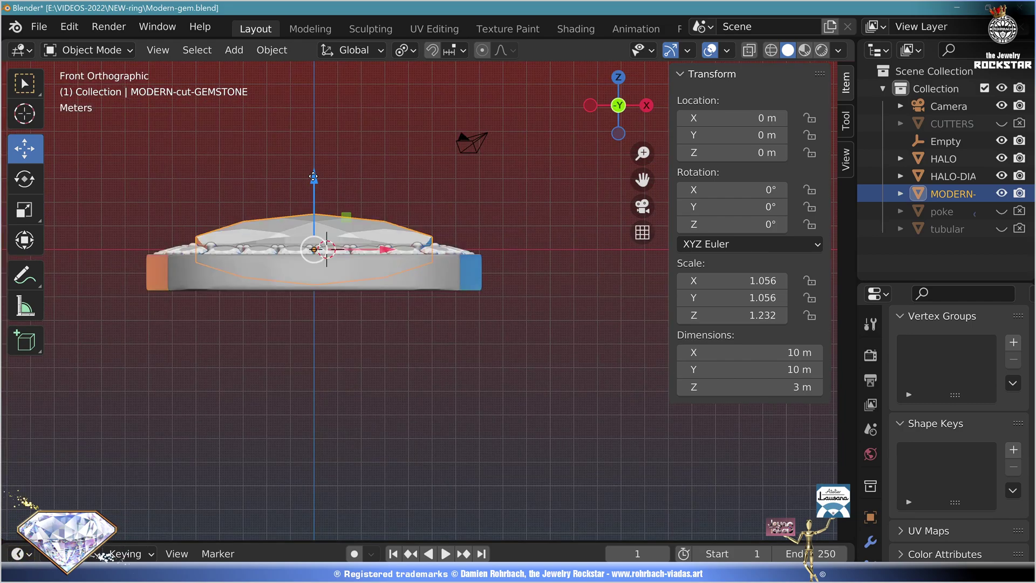
{"action": "left_click_drag", "start_coordinate": [313, 177], "coordinate": [313, 157]}
Add a Bezier curve at the gemstone's side edge, aligned to the front view, and open it for editing
{"action": "left_click", "coordinate": [234, 49]}
{"action": "mouse_move", "coordinate": [261, 87]}
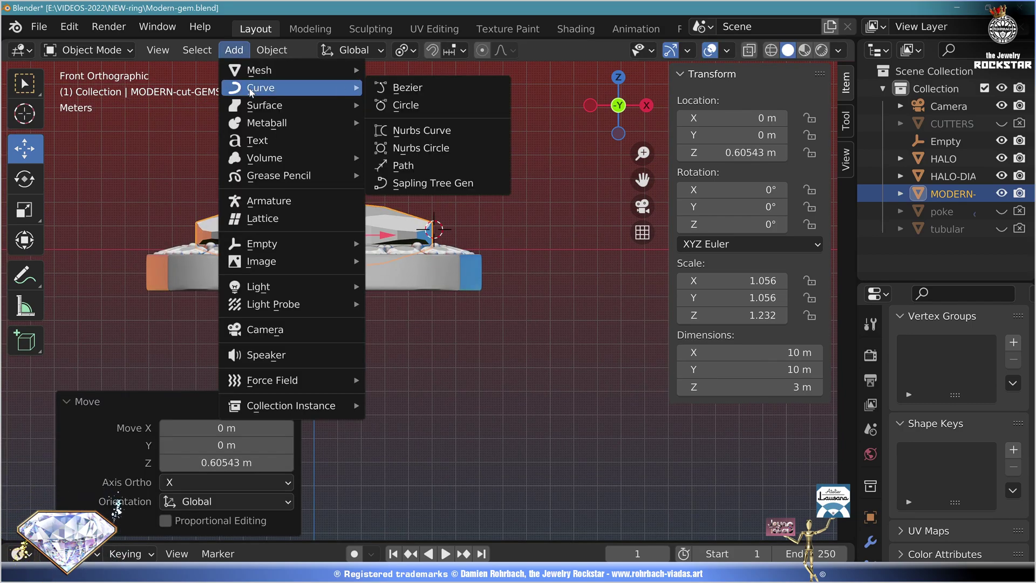
{"action": "left_click", "coordinate": [441, 92]}
{"action": "left_click", "coordinate": [216, 411]}
{"action": "left_click", "coordinate": [201, 452]}
{"action": "key", "text": "Tab"}
Shape the curve into a claw profile about 0.67 m wide and 2.23 m tall, reaching from the halo over the gemstone's edge
{"action": "scroll", "coordinate": [443, 232], "scroll_direction": "up", "scroll_amount": 4}
{"action": "left_click", "coordinate": [493, 303]}
{"action": "key", "text": "g"}
{"action": "left_click", "coordinate": [421, 437]}
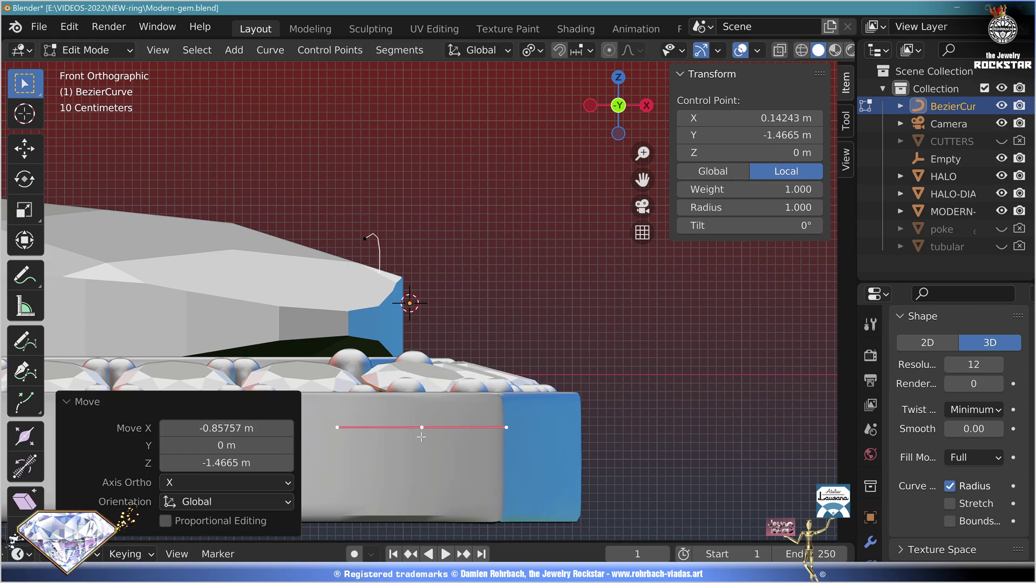
{"action": "left_click", "coordinate": [364, 238]}
{"action": "left_click", "coordinate": [407, 196]}
{"action": "key", "text": "g"}
{"action": "left_click", "coordinate": [527, 285]}
{"action": "scroll", "coordinate": [872, 550], "scroll_direction": "down", "scroll_amount": 3}
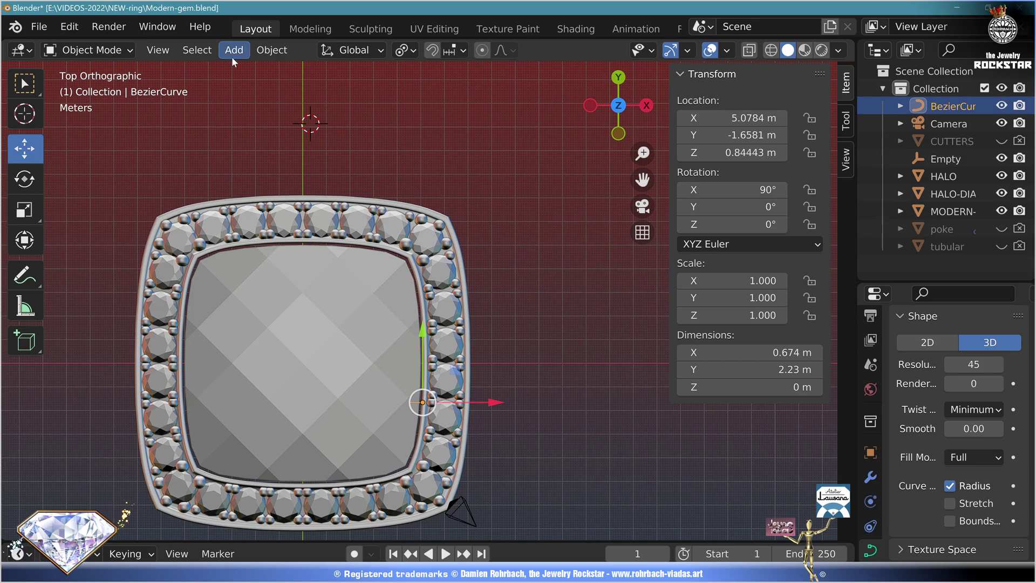
Add a Bezier circle of 1 m radius beyond the halo in the top view and set its X location to 0
{"action": "left_click", "coordinate": [232, 52]}
{"action": "mouse_move", "coordinate": [248, 97]}
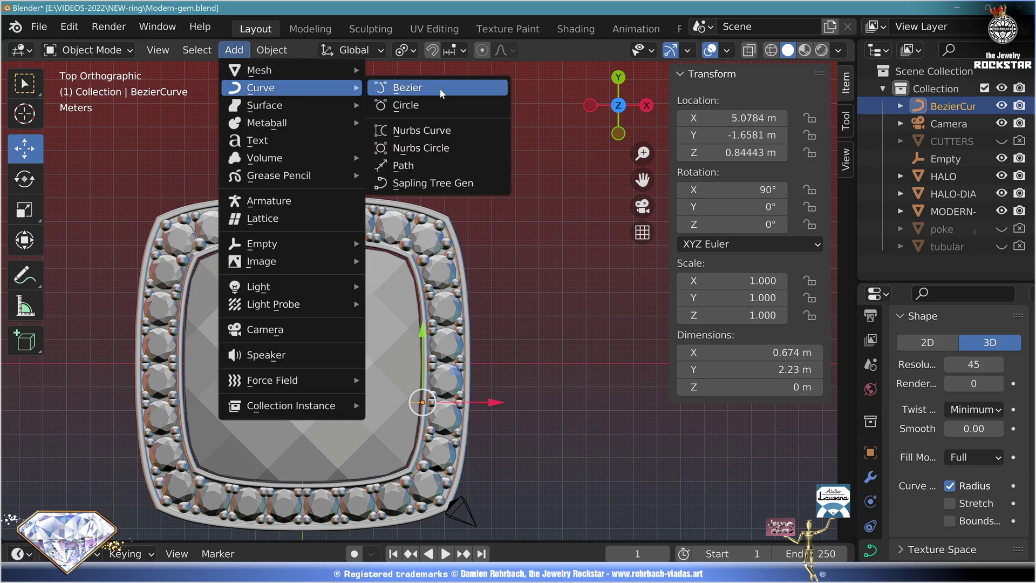
{"action": "left_click", "coordinate": [435, 104]}
{"action": "left_click", "coordinate": [733, 118]}
{"action": "type", "text": "0"}
{"action": "key", "text": "Return"}
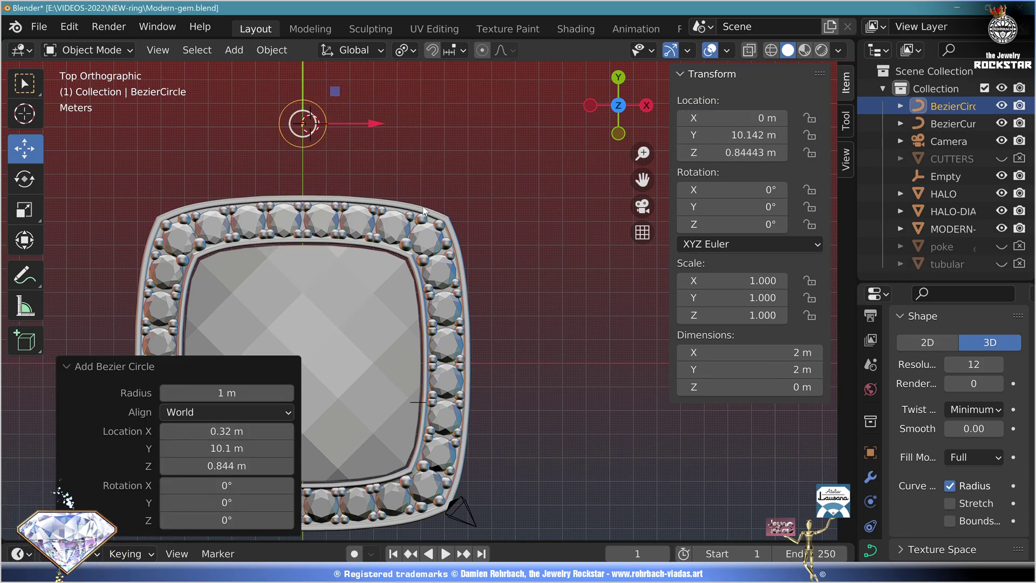
Reshape the Bezier circle into a teardrop by raising its lowest point and scaling the uppermost point's handles to about 0.25
{"action": "key", "text": "Tab"}
{"action": "left_click_drag", "start_coordinate": [372, 270], "coordinate": [372, 253]}
{"action": "left_click", "coordinate": [372, 171]}
{"action": "key", "text": "s"}
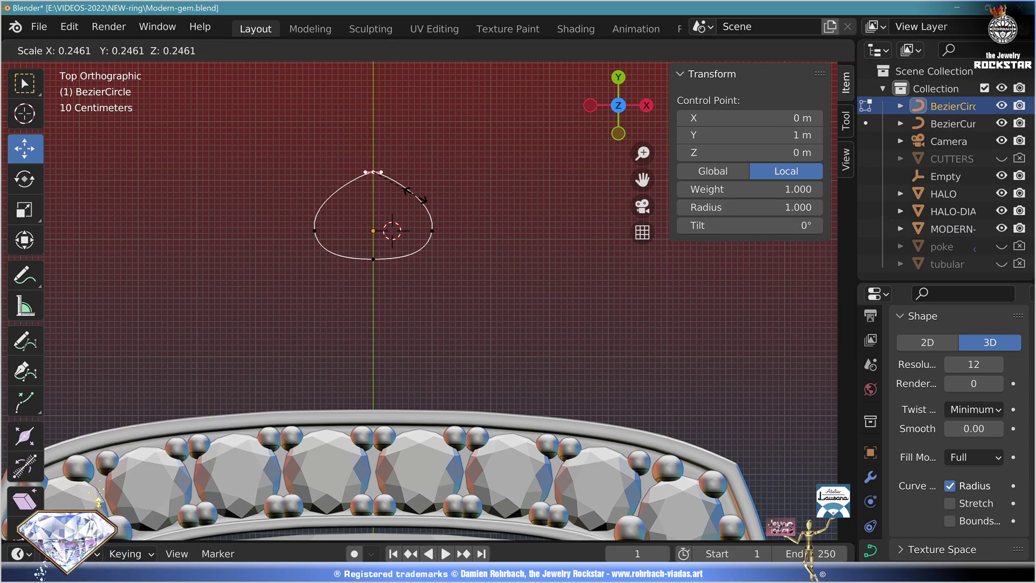
{"action": "left_click", "coordinate": [415, 194]}
{"action": "key", "text": "Tab"}
Set the Y location of the claw-shaped prong curve to 0 m
{"action": "middle_click_drag", "start_coordinate": [539, 296], "coordinate": [388, 310]}
{"action": "left_click", "coordinate": [388, 310]}
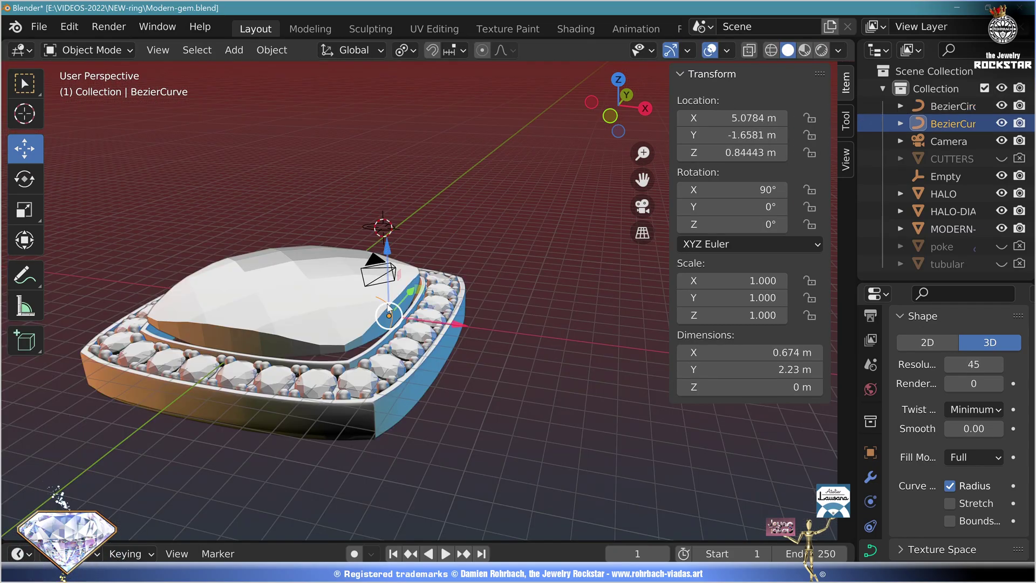
{"action": "left_click", "coordinate": [730, 134]}
{"action": "type", "text": "0"}
{"action": "key", "text": "Return"}
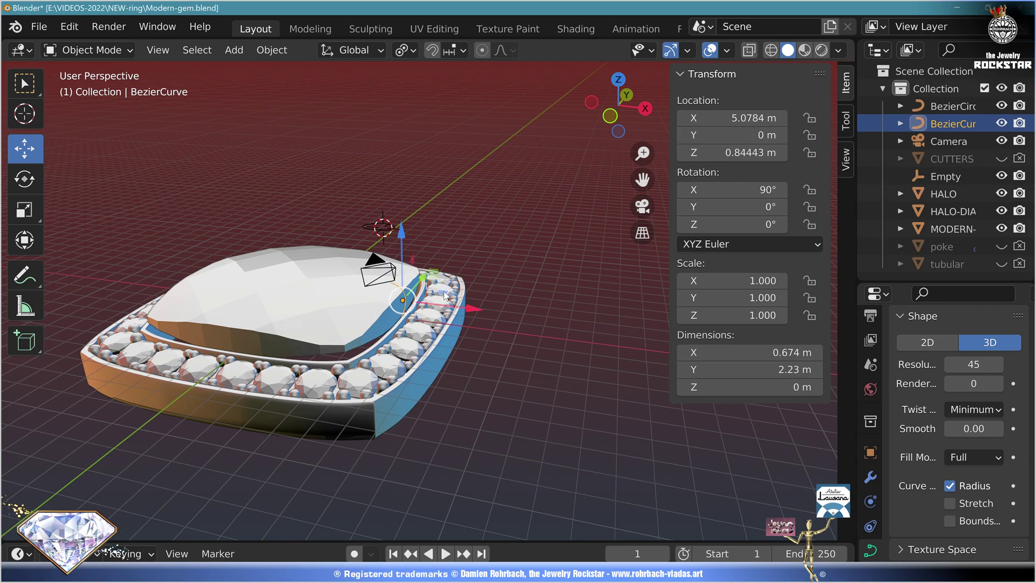
Bevel the prong curve using the teardrop-shaped circle as its profile object, with filled caps
{"action": "middle_click_drag", "start_coordinate": [444, 296], "coordinate": [431, 310]}
{"action": "left_click_drag", "start_coordinate": [906, 281], "coordinate": [912, 104]}
{"action": "left_click", "coordinate": [906, 396]}
{"action": "scroll", "coordinate": [949, 459], "scroll_direction": "down", "scroll_amount": 3}
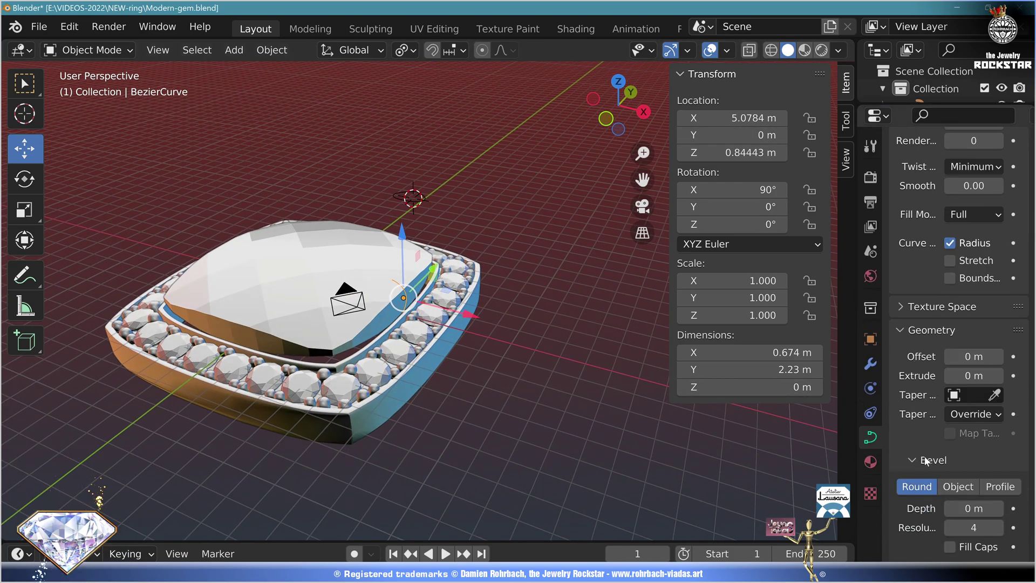
{"action": "left_click", "coordinate": [958, 486]}
{"action": "left_click", "coordinate": [994, 509]}
{"action": "left_click", "coordinate": [420, 198]}
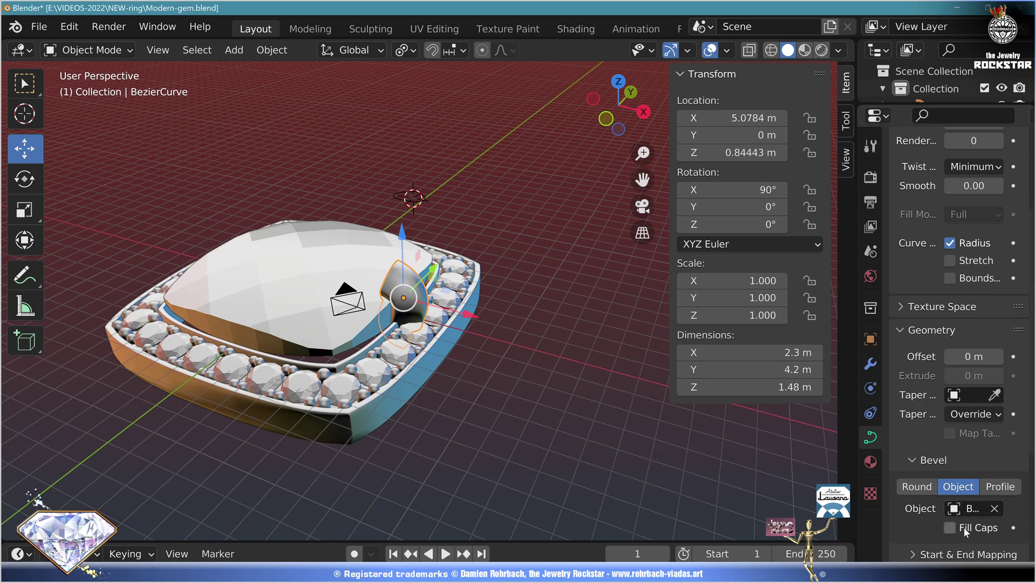
Set the mean tilt of all the prong curve's control points to -90°
{"action": "key", "text": "Tab"}
{"action": "scroll", "coordinate": [393, 266], "scroll_direction": "up", "scroll_amount": 3}
{"action": "key", "text": "a"}
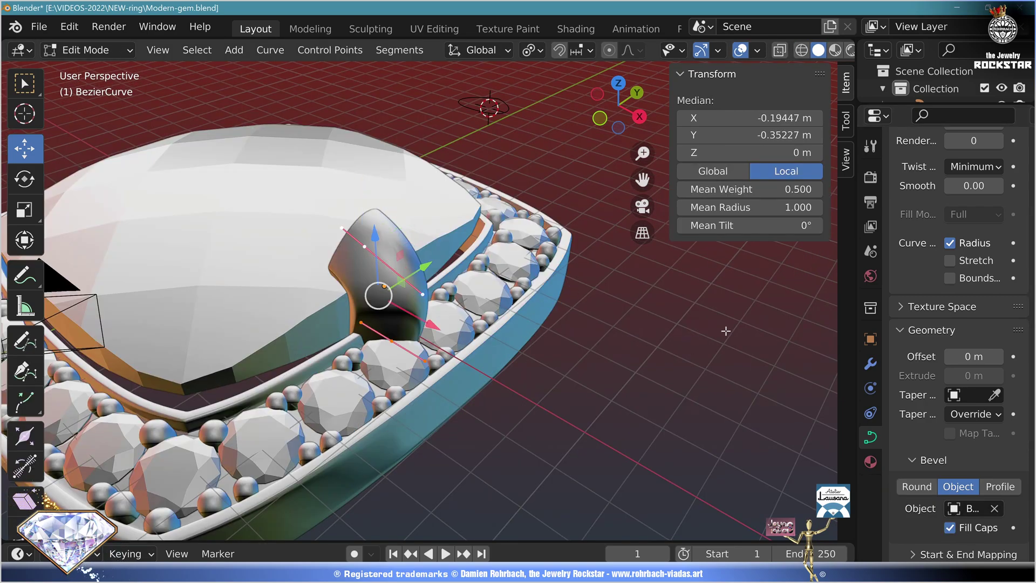
{"action": "left_click_drag", "start_coordinate": [750, 226], "coordinate": [702, 225]}
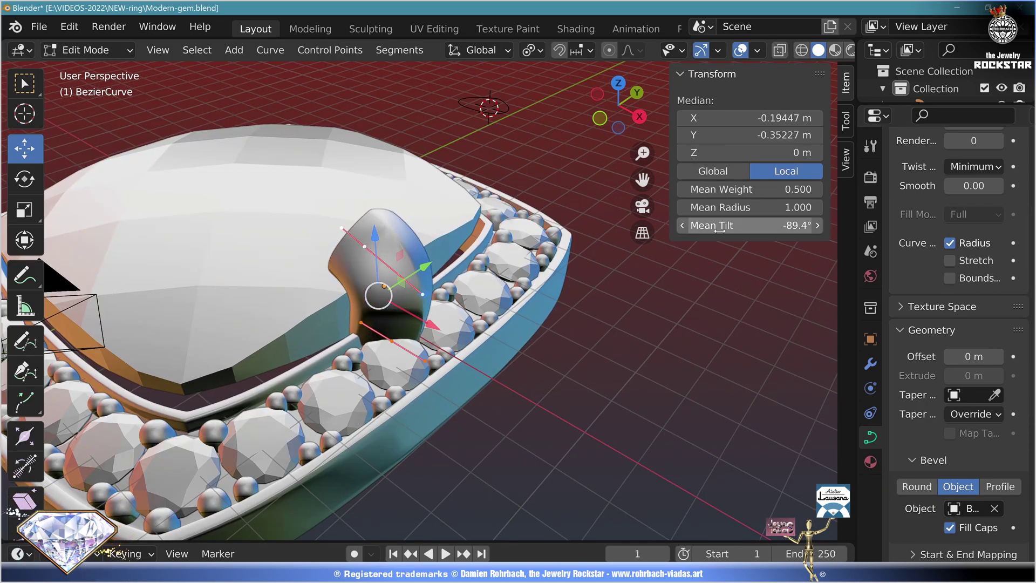
{"action": "left_click", "coordinate": [722, 227]}
{"action": "type", "text": "-90"}
{"action": "key", "text": "Return"}
{"action": "key", "text": "Tab"}
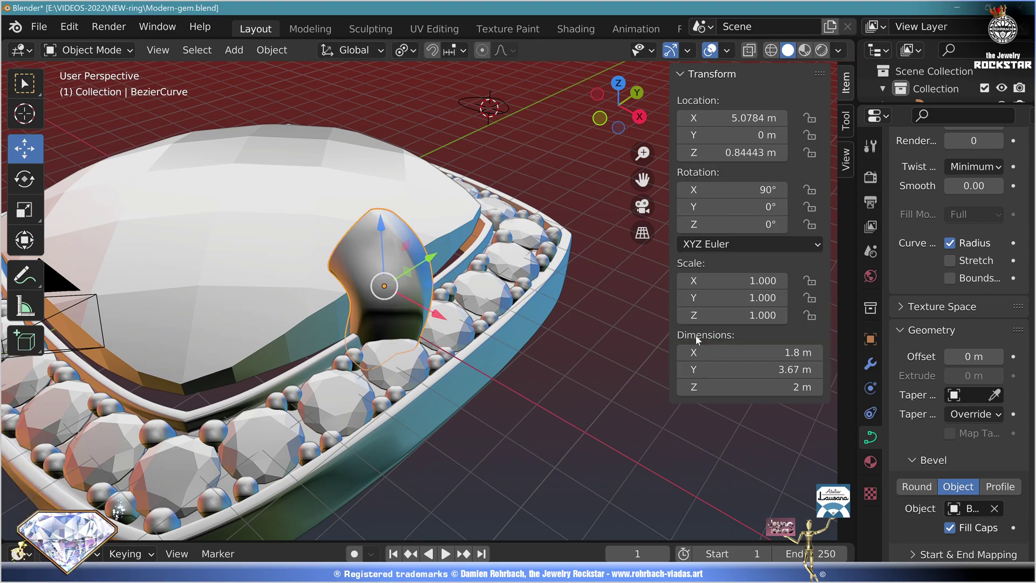
Add a Bezier curve outside the halo in the top view and assign it as the prong's taper object
{"action": "key", "text": "KP_7"}
{"action": "left_click", "coordinate": [234, 50]}
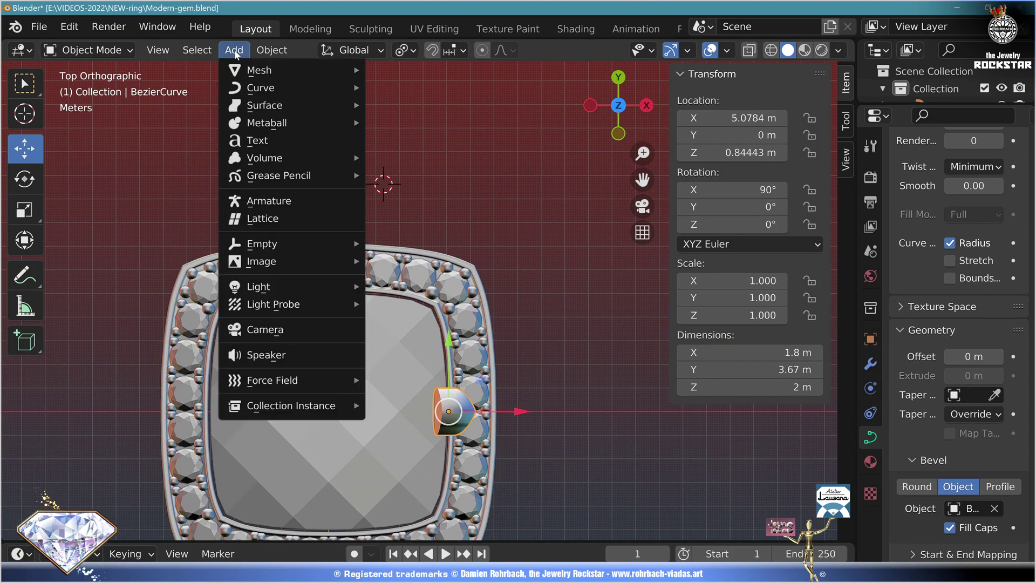
{"action": "right_click", "coordinate": [384, 184], "text": "shift"}
{"action": "scroll", "coordinate": [957, 343], "scroll_direction": "down", "scroll_amount": 3}
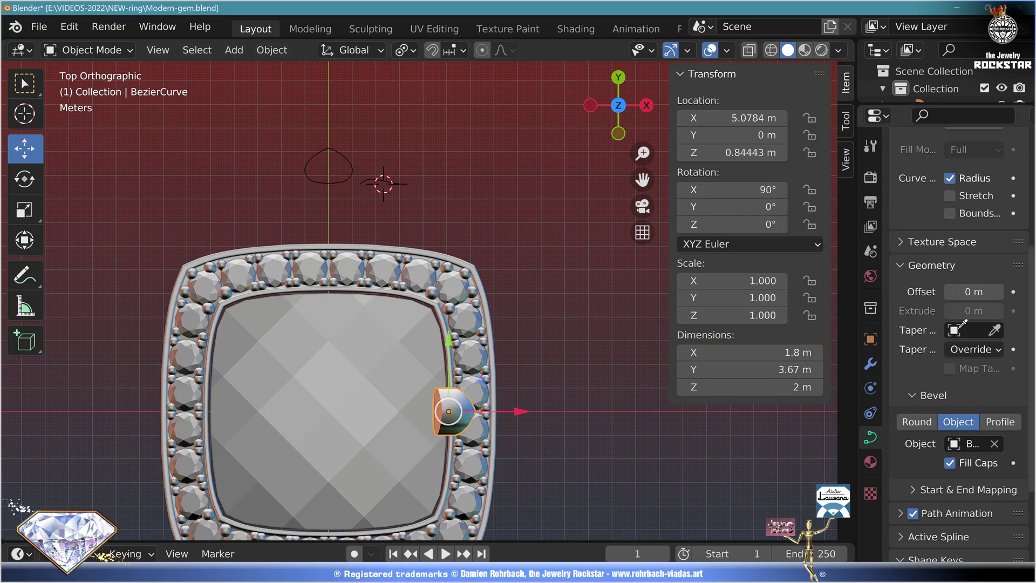
{"action": "key", "text": "e"}
{"action": "left_click", "coordinate": [384, 182]}
Adjust the prong's taper by moving the taper curve's end point about 0.48 m along Y
{"action": "left_click", "coordinate": [384, 182]}
{"action": "key", "text": "g"}
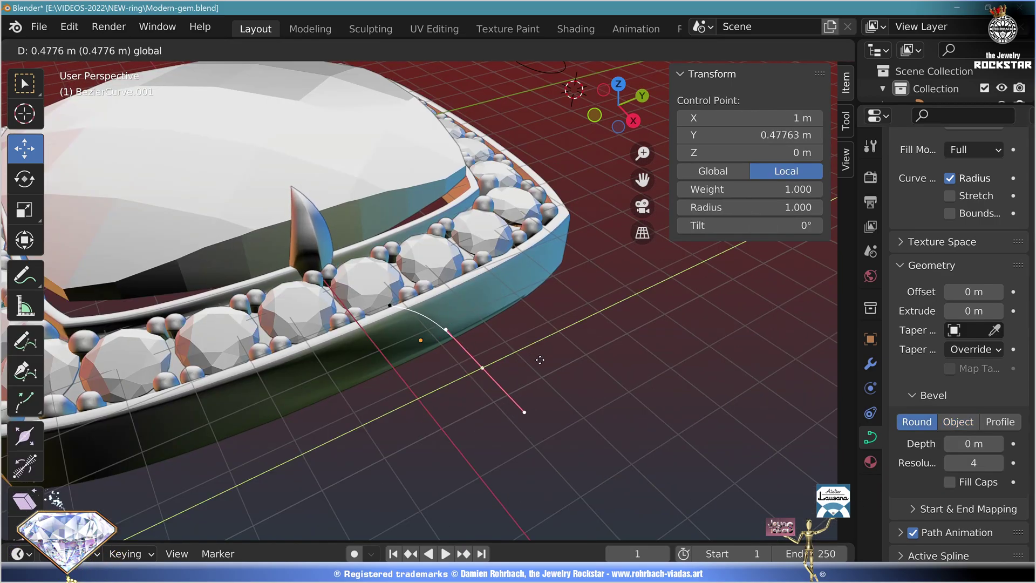
{"action": "left_click_drag", "start_coordinate": [540, 360], "coordinate": [543, 359]}
{"action": "left_click", "coordinate": [390, 305]}
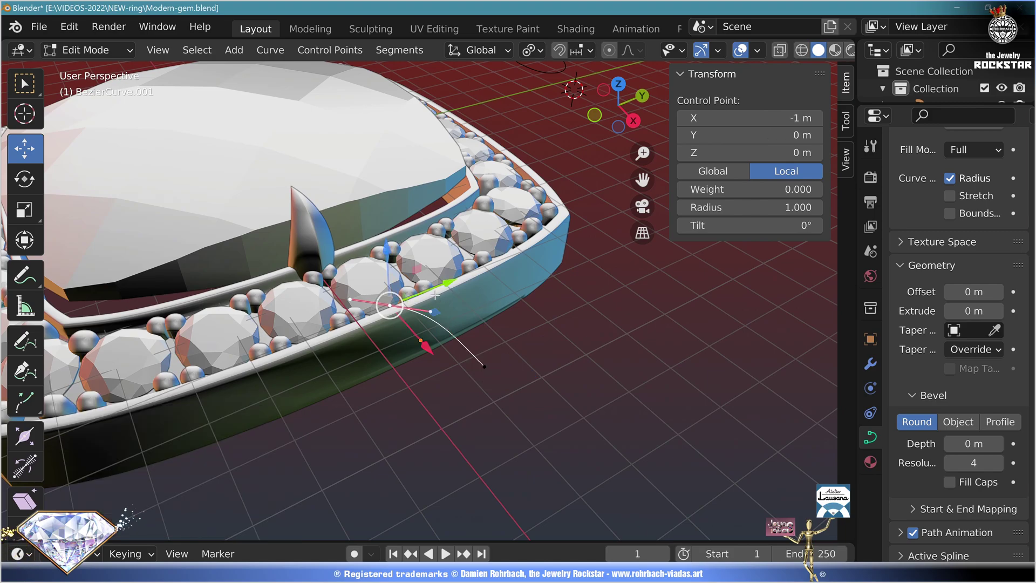
{"action": "left_click", "coordinate": [484, 366]}
Shift the prong along Y to 0.37644 m and add a Mirror modifier on the Y axis across the gemstone
{"action": "key", "text": "g"}
{"action": "key", "text": "y"}
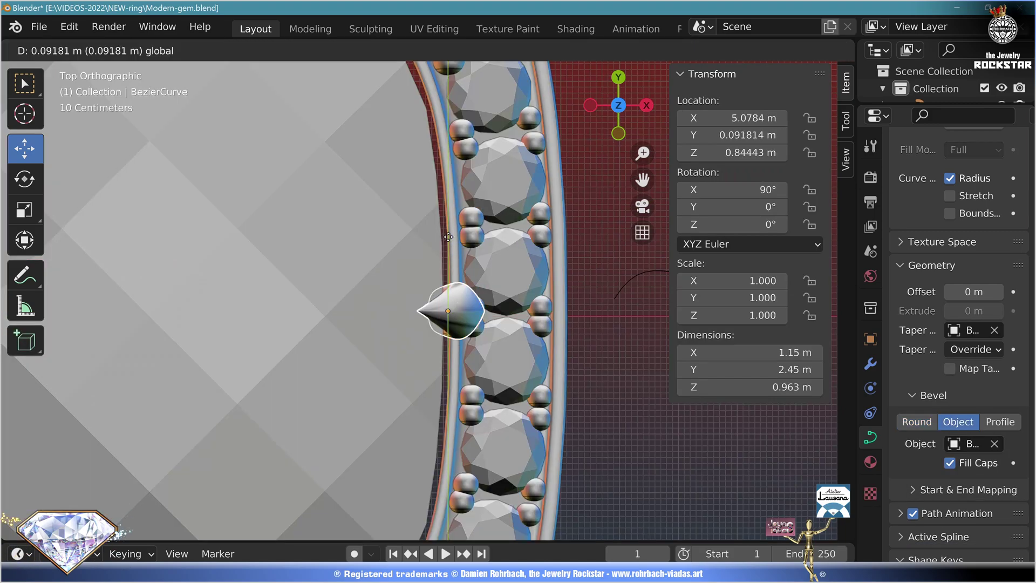
{"action": "key", "text": "Return"}
{"action": "left_click", "coordinate": [870, 363]}
{"action": "left_click", "coordinate": [925, 173]}
{"action": "left_click", "coordinate": [746, 341]}
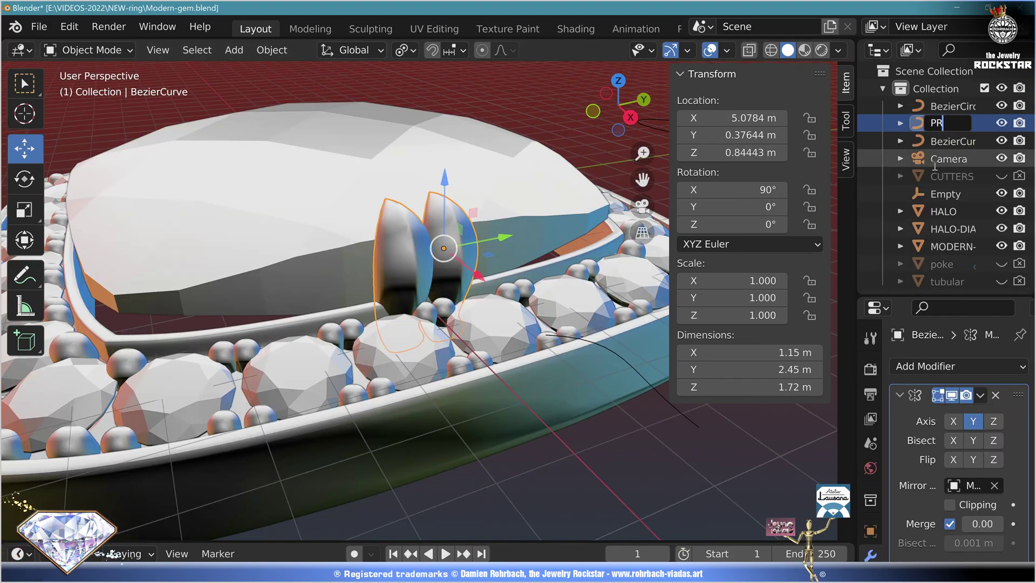
Rename the mirrored prong curve as PRONG and duplicate it in place
{"action": "key", "text": "Return"}
{"action": "key", "text": "shift+d"}
{"action": "right_click", "coordinate": [613, 182]}
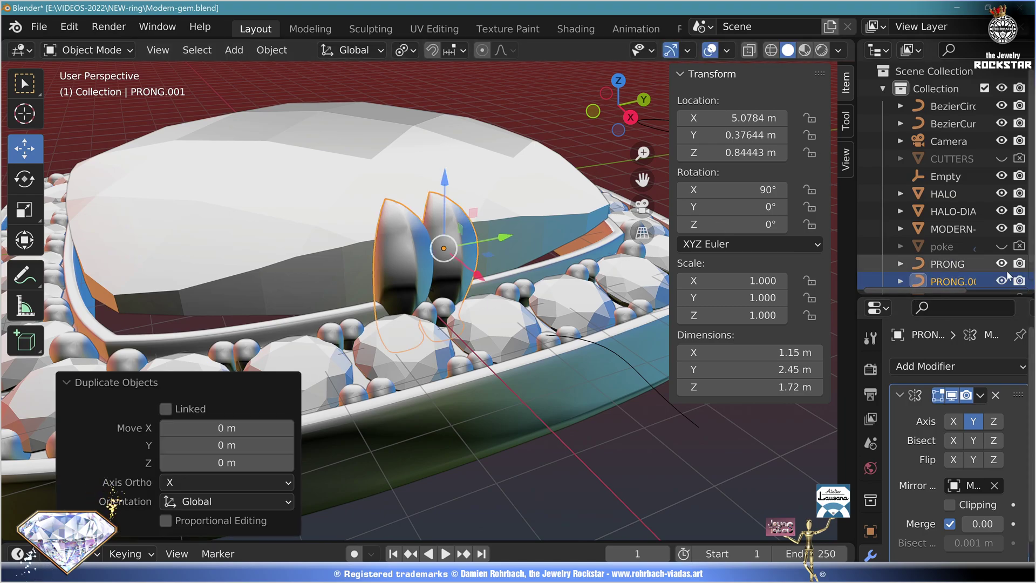
Convert the duplicated prong pair to a mesh with all transforms applied, keeping the original PRONG hidden
{"action": "key", "text": "alt+c"}
{"action": "key", "text": "ctrl+a"}
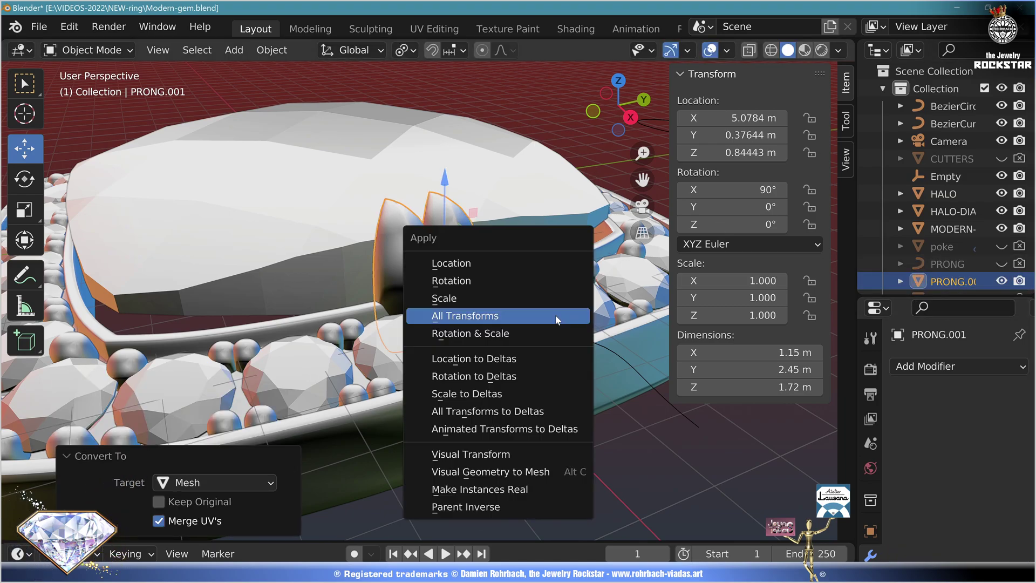
{"action": "left_click", "coordinate": [555, 315]}
Move all of the duplicate prong's vertices outward along X, working from the top view
{"action": "key", "text": "KP_7"}
{"action": "key", "text": "Tab"}
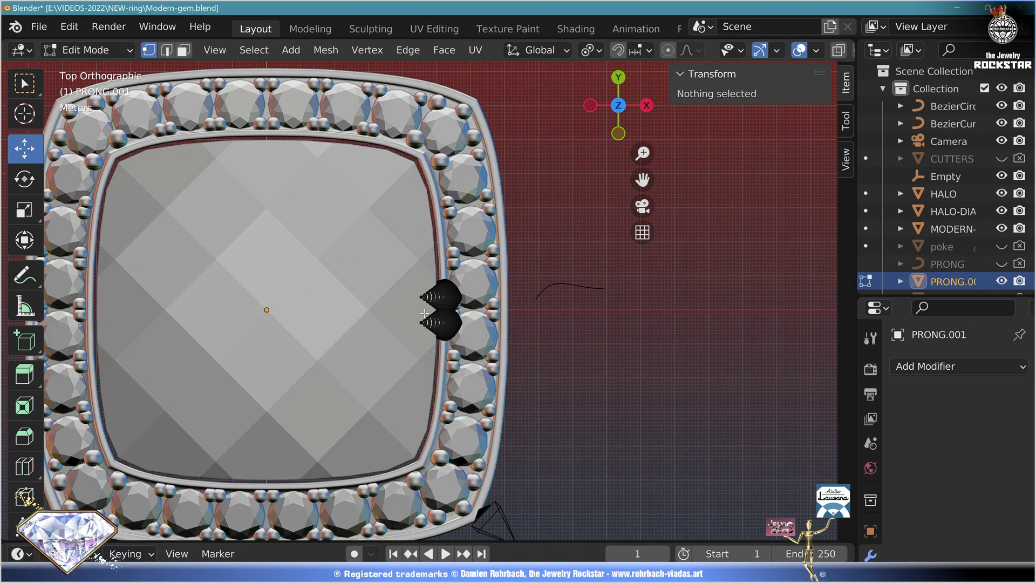
{"action": "key", "text": "a"}
{"action": "key", "text": "g"}
{"action": "key", "text": "x"}
{"action": "left_click", "coordinate": [454, 321]}
{"action": "key", "text": "Tab"}
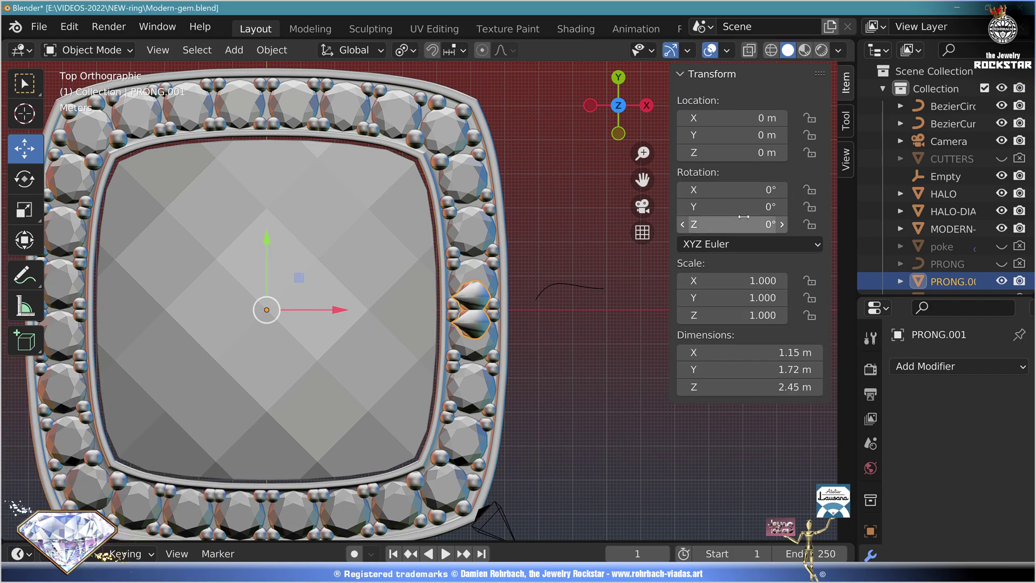
Rotate the prong pair to 45° about Z and scale its mesh along Z to about 1.9 m high
{"action": "left_click_drag", "start_coordinate": [742, 221], "coordinate": [721, 221]}
{"action": "double_click", "coordinate": [718, 224]}
{"action": "type", "text": "45"}
{"action": "key", "text": "Return"}
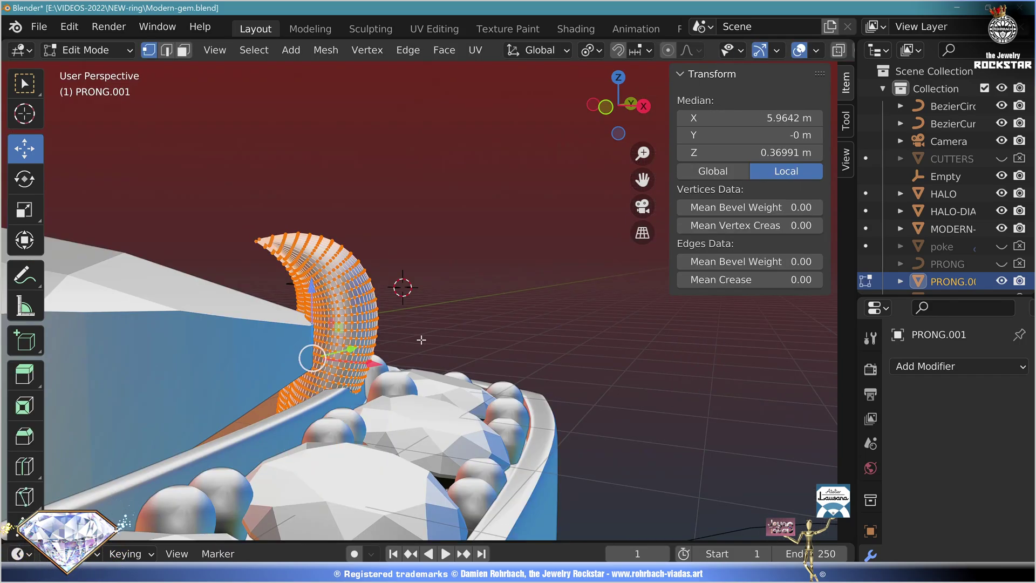
{"action": "key", "text": "s"}
{"action": "key", "text": "z"}
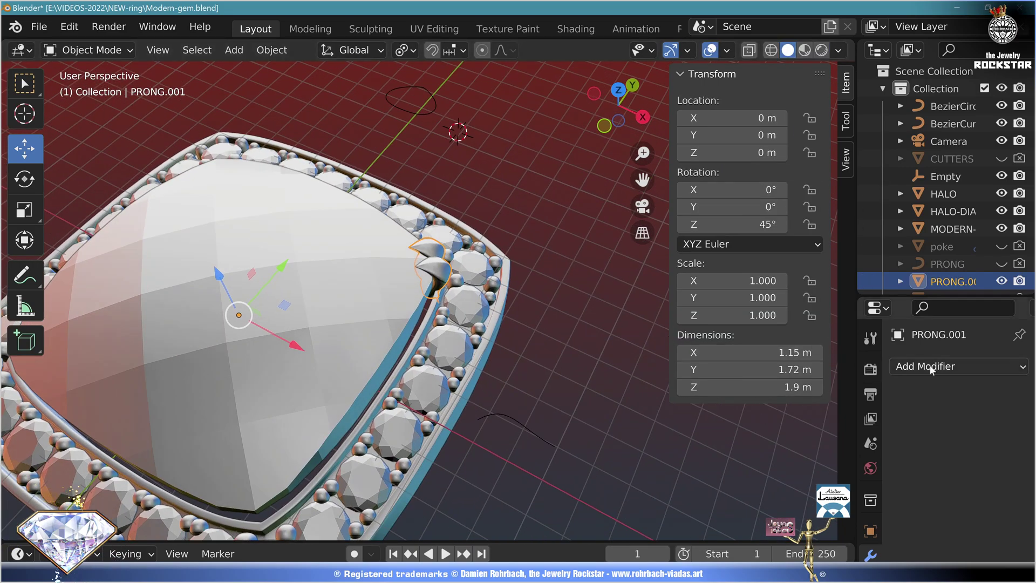
Add a Mirror modifier to the prong pair on the X and Y axes, using the center gemstone as mirror object
{"action": "left_click", "coordinate": [927, 365]}
{"action": "left_click", "coordinate": [726, 160]}
{"action": "left_click", "coordinate": [994, 486]}
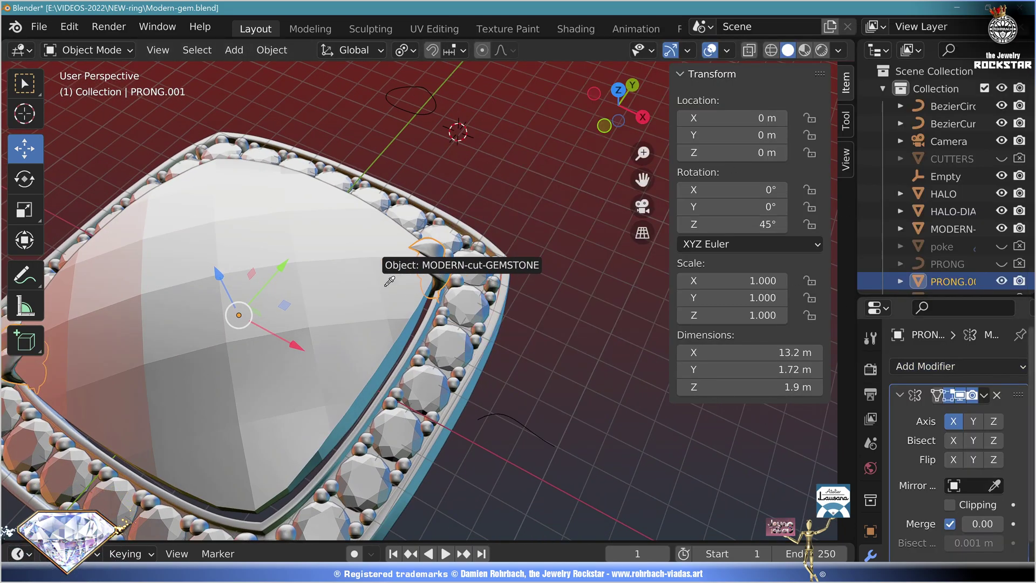
{"action": "left_click", "coordinate": [377, 260]}
{"action": "left_click", "coordinate": [968, 423]}
{"action": "middle_click_drag", "start_coordinate": [412, 407], "coordinate": [406, 394]}
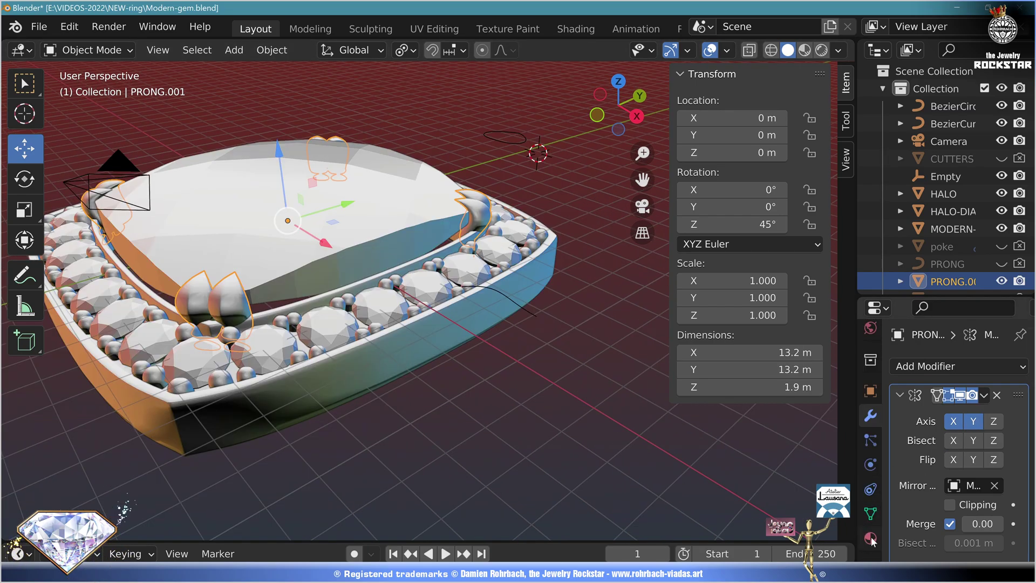
Assign the existing ROSE GOLD material to the mirrored corner prongs
{"action": "left_click", "coordinate": [870, 538]}
{"action": "left_click", "coordinate": [909, 441]}
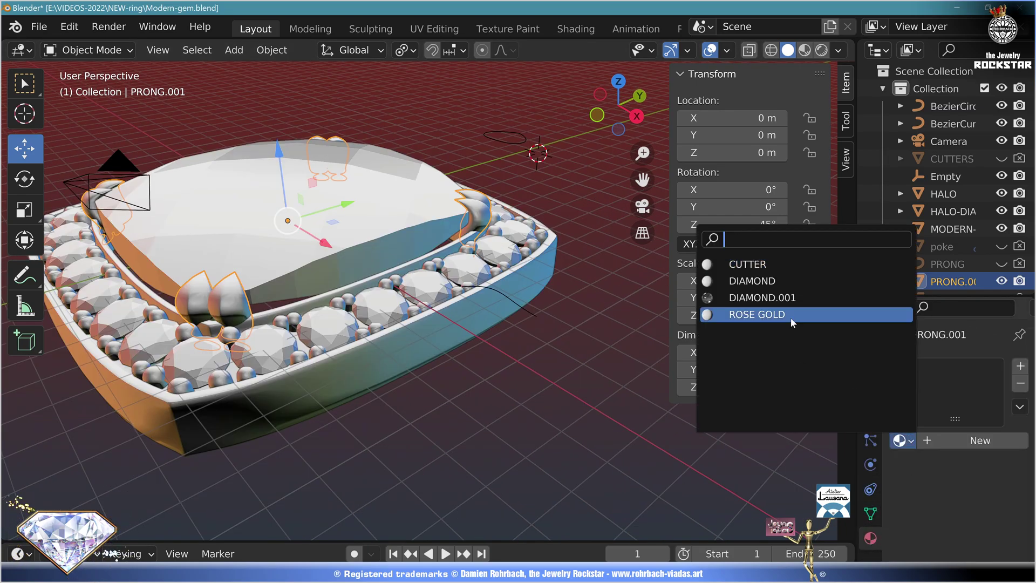
{"action": "left_click", "coordinate": [791, 317]}
{"action": "middle_click_drag", "start_coordinate": [509, 325], "coordinate": [485, 338]}
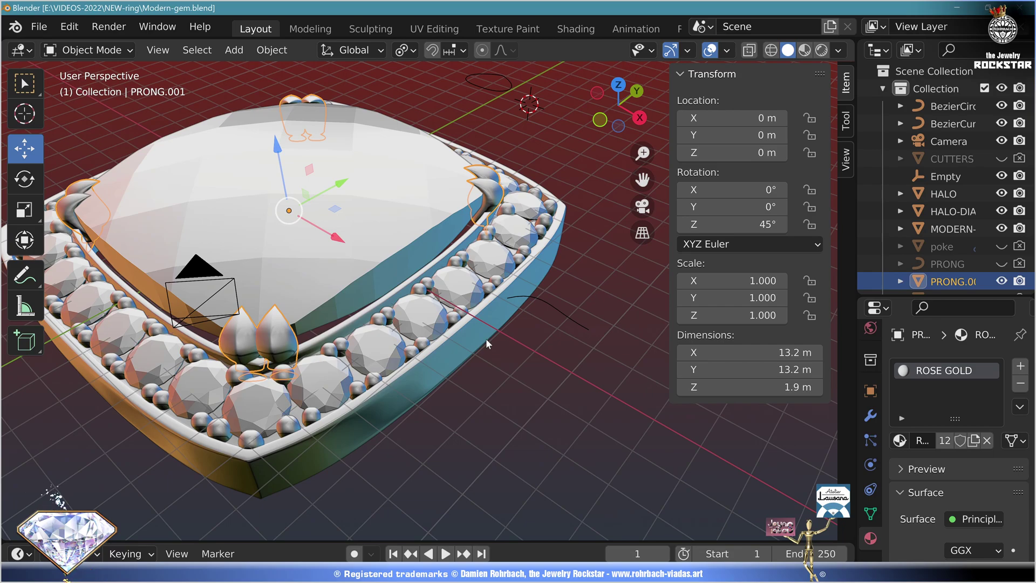
{"action": "key", "text": "KP_1"}
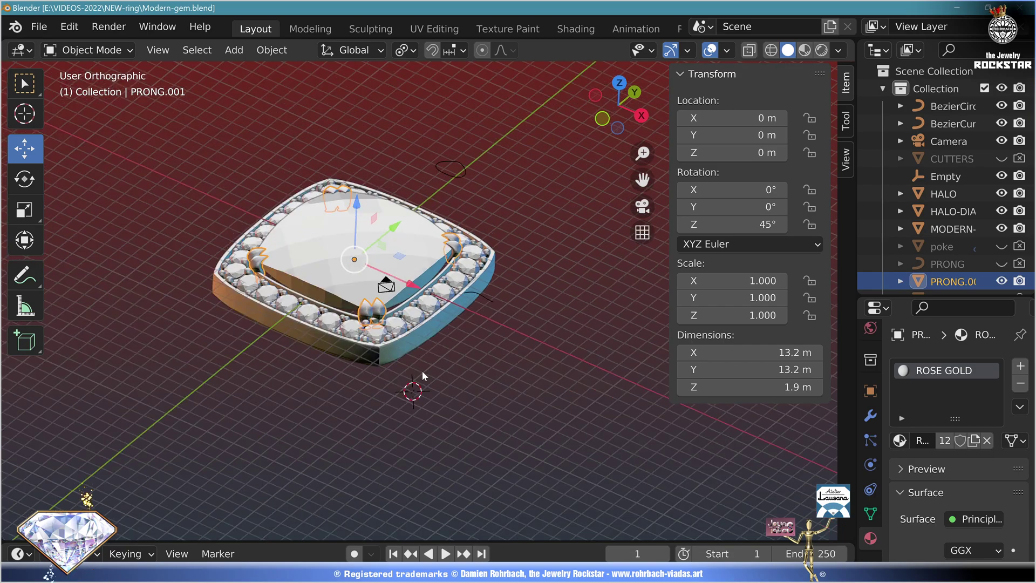
Add a mesh circle with 120 vertices, aligned to the front view
{"action": "left_click", "coordinate": [233, 51]}
{"action": "mouse_move", "coordinate": [292, 70]}
{"action": "left_click", "coordinate": [405, 105]}
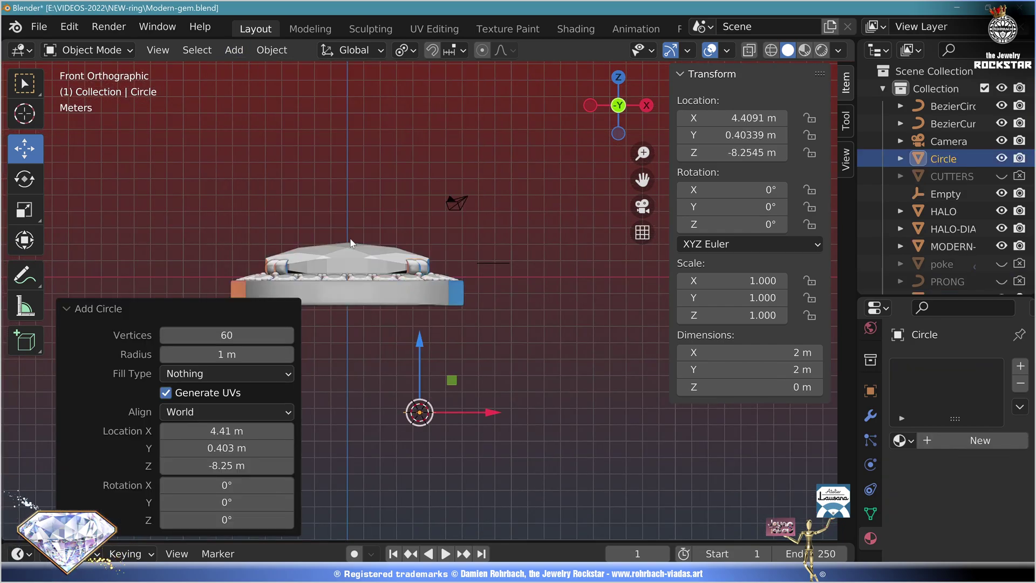
{"action": "left_click", "coordinate": [226, 411]}
{"action": "left_click", "coordinate": [231, 450]}
{"action": "left_click", "coordinate": [226, 334]}
{"action": "type", "text": "120"}
{"action": "key", "text": "Return"}
Place the circle at location 0 on all axes and set its radius to 15.7/2 m
{"action": "left_click_drag", "start_coordinate": [215, 430], "coordinate": [216, 465]}
{"action": "type", "text": "0"}
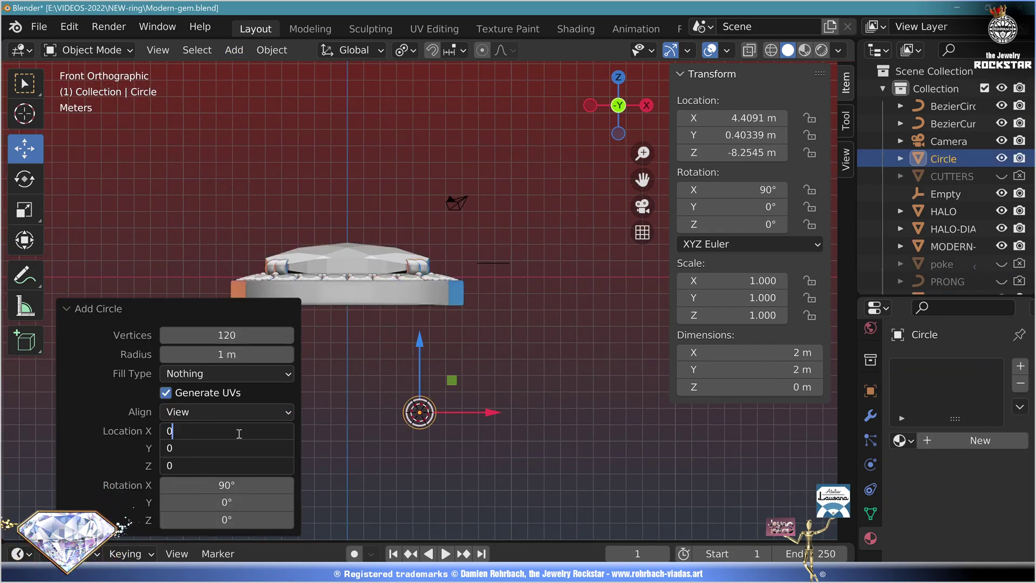
{"action": "key", "text": "Return"}
{"action": "left_click", "coordinate": [219, 354]}
{"action": "type", "text": "15.7/2"}
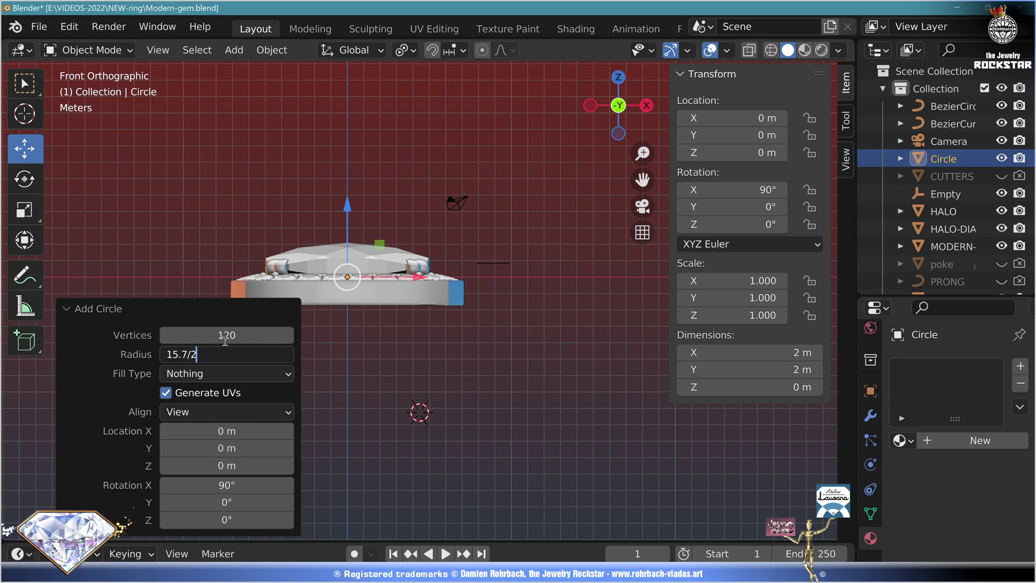
{"action": "key", "text": "Return"}
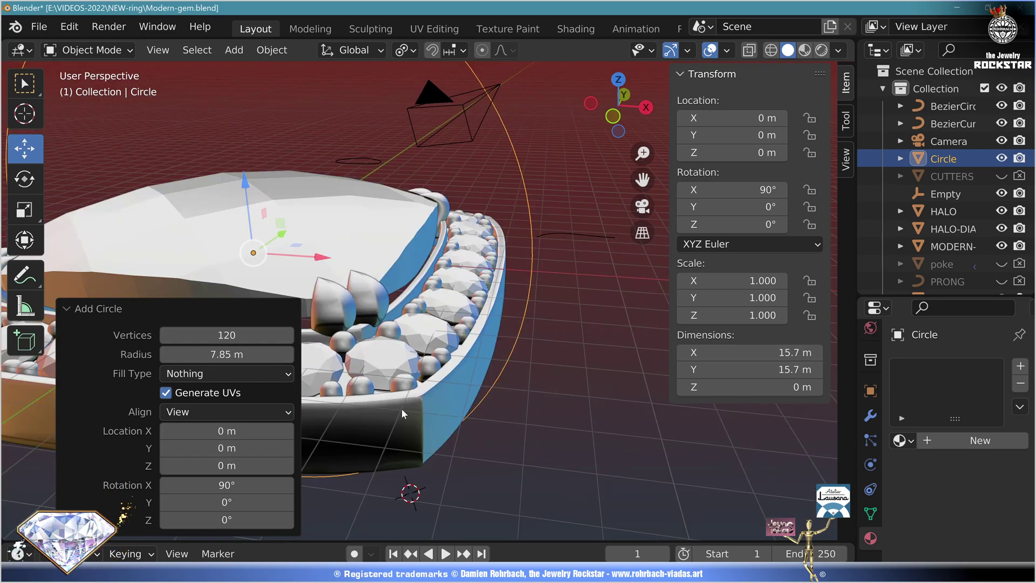
Select the halo, its diamonds, the center gemstone and the prongs, and raise them together about 12 m along Z above the circle
{"action": "left_click", "coordinate": [400, 408]}
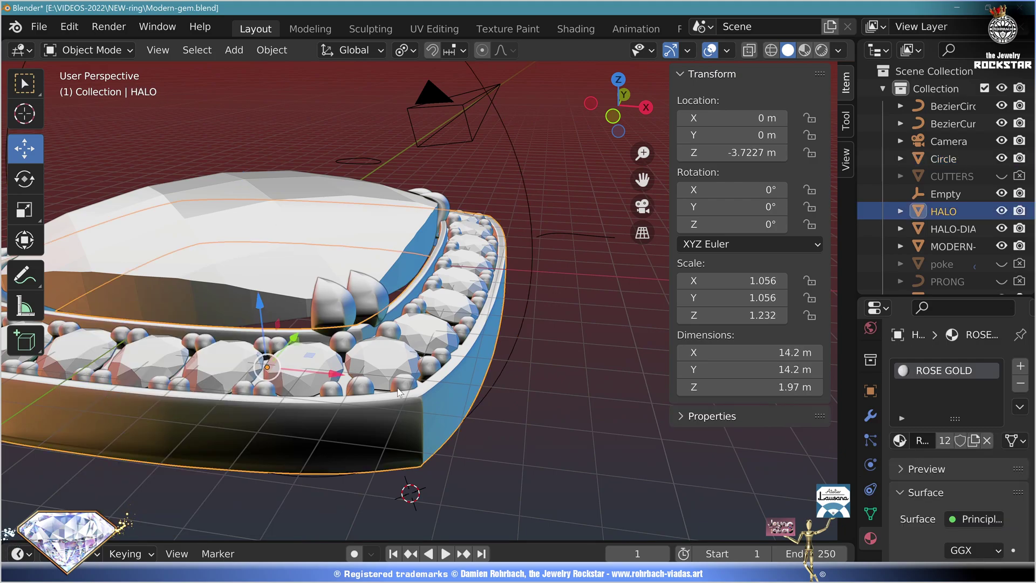
{"action": "left_click", "coordinate": [375, 342], "text": "shift"}
{"action": "left_click", "coordinate": [348, 281], "text": "shift"}
{"action": "left_click", "coordinate": [330, 249], "text": "shift"}
{"action": "left_click", "coordinate": [592, 104]}
{"action": "left_click", "coordinate": [593, 105]}
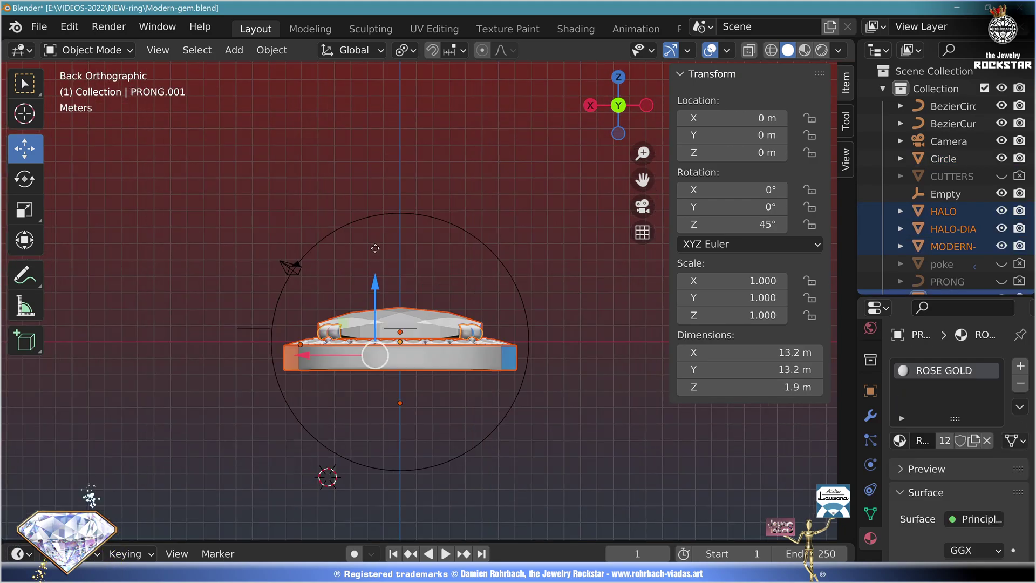
{"action": "left_click_drag", "start_coordinate": [375, 281], "coordinate": [388, 148]}
{"action": "left_click", "coordinate": [388, 85]}
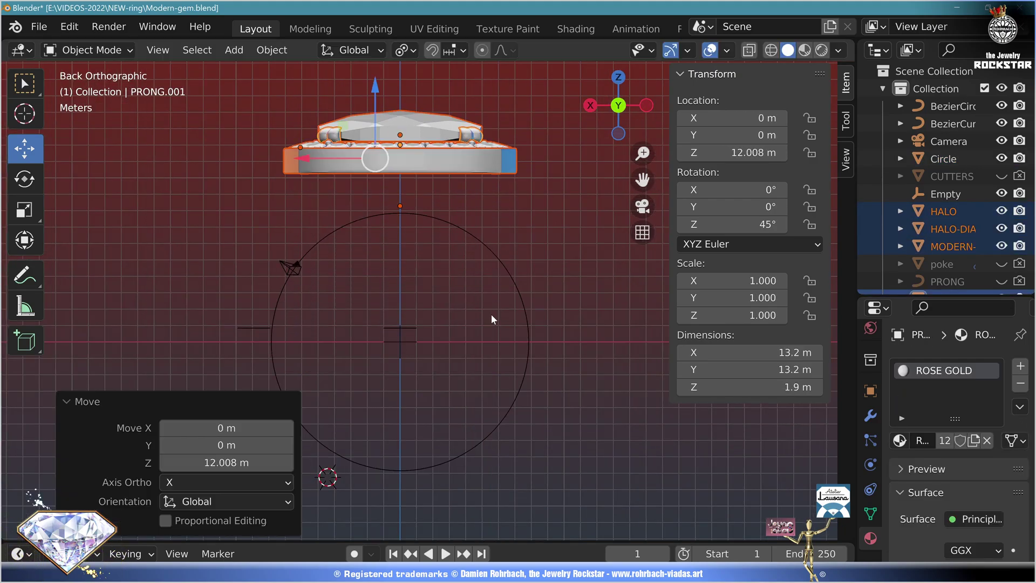
Duplicate the halo on its own and move the copy straight down below the original
{"action": "left_click", "coordinate": [514, 239]}
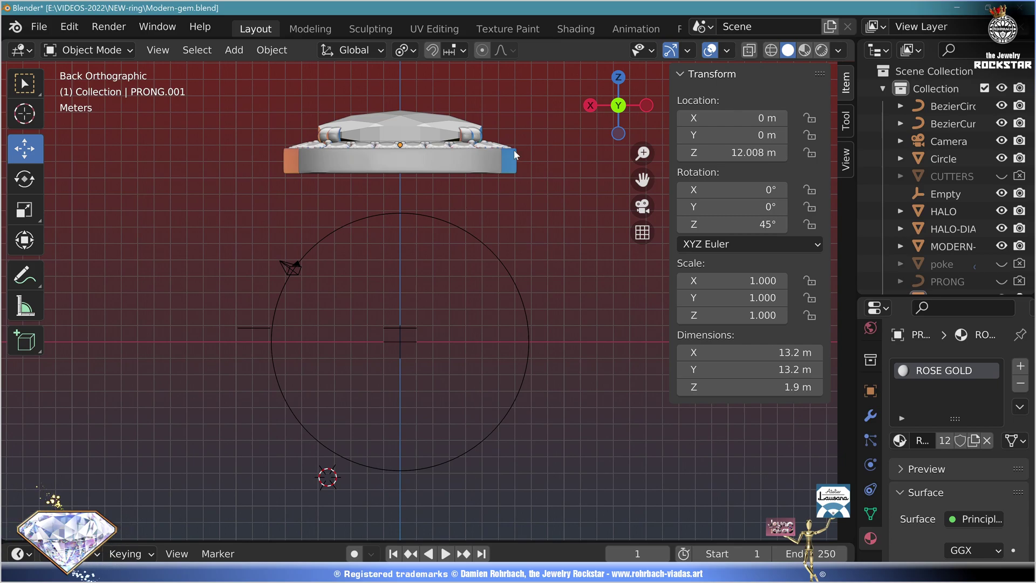
{"action": "left_click", "coordinate": [509, 163]}
{"action": "key", "text": "shift+d"}
{"action": "right_click", "coordinate": [558, 222]}
{"action": "left_click_drag", "start_coordinate": [399, 135], "coordinate": [400, 186]}
{"action": "scroll", "coordinate": [427, 300], "scroll_direction": "up", "scroll_amount": 3}
Delete the halo copy's upper vertices with X-ray on, leaving only its flat bottom outline
{"action": "key", "text": "Tab"}
{"action": "middle_click_drag", "start_coordinate": [375, 207], "coordinate": [403, 360], "text": "shift"}
{"action": "key", "text": "alt+z"}
{"action": "left_click", "coordinate": [403, 360]}
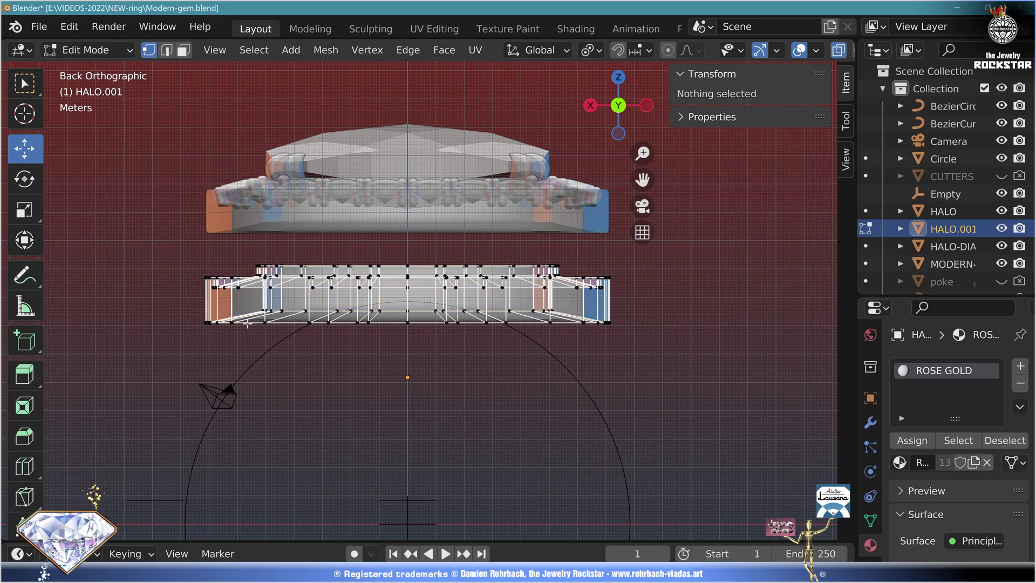
{"action": "left_click_drag", "start_coordinate": [155, 240], "coordinate": [655, 315]}
{"action": "key", "text": "x"}
{"action": "left_click", "coordinate": [646, 281]}
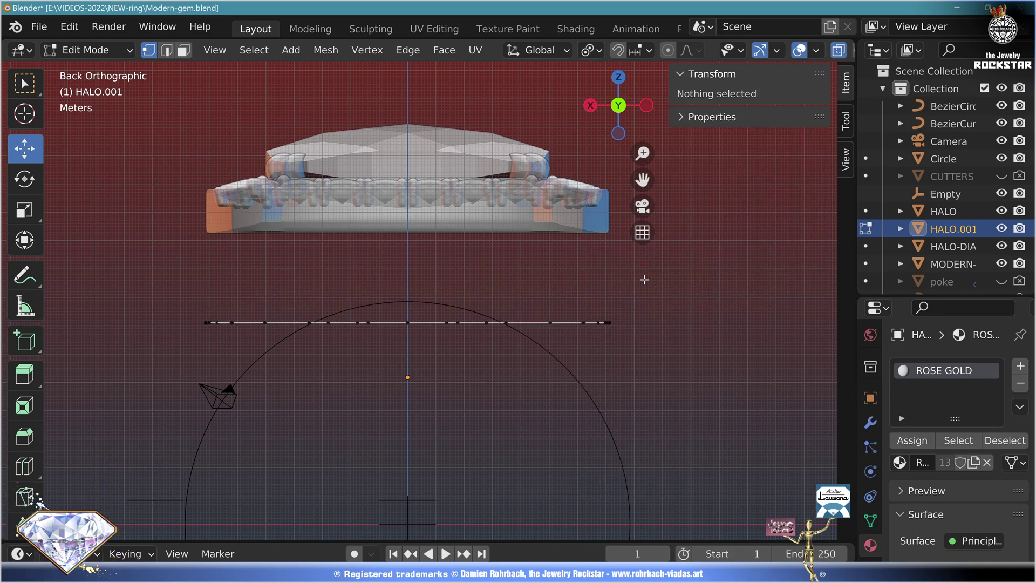
Scale the remaining outline to 0.62 and lower it about 0.95 m along Z
{"action": "middle_click_drag", "start_coordinate": [644, 280], "coordinate": [428, 193]}
{"action": "left_click", "coordinate": [622, 108]}
{"action": "key", "text": "a"}
{"action": "key", "text": "s"}
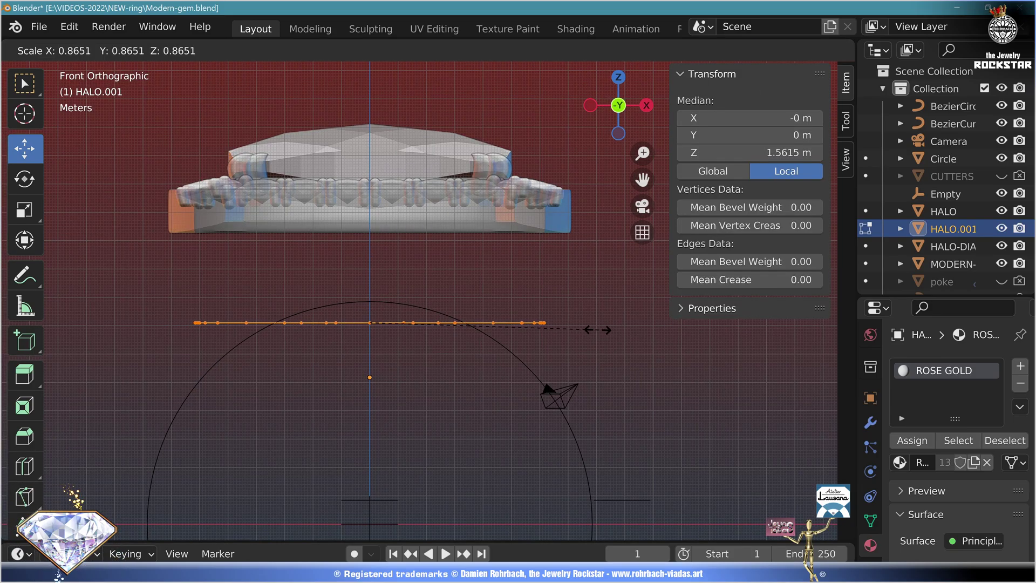
{"action": "left_click", "coordinate": [539, 326]}
{"action": "left_click_drag", "start_coordinate": [224, 450], "coordinate": [224, 482]}
{"action": "type", "text": ".62"}
{"action": "key", "text": "Return"}
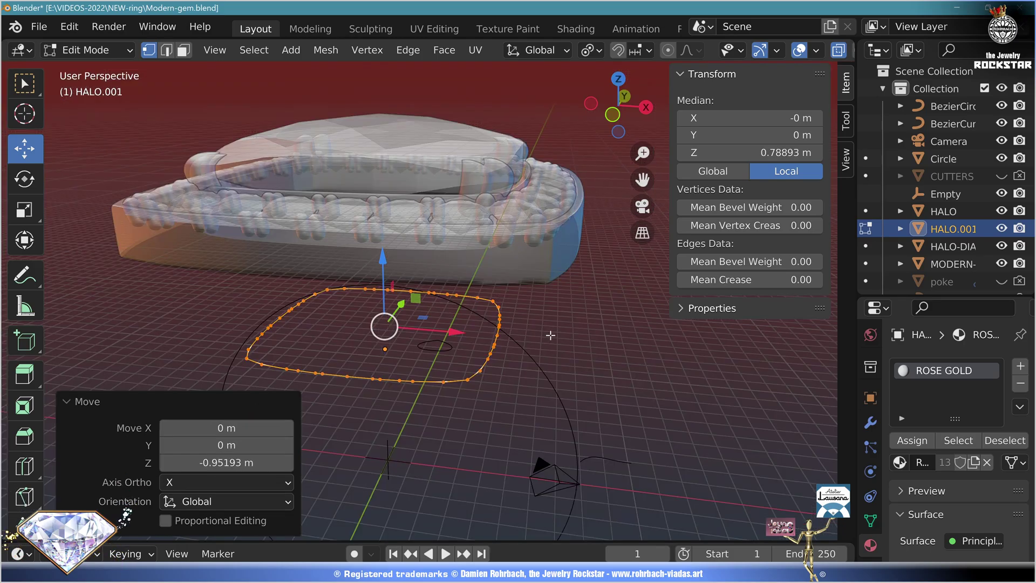
Extrude the outline in place and scale the new loop inward to about 0.8 to form a flat frame
{"action": "key", "text": "e"}
{"action": "right_click", "coordinate": [576, 342]}
{"action": "key", "text": "s"}
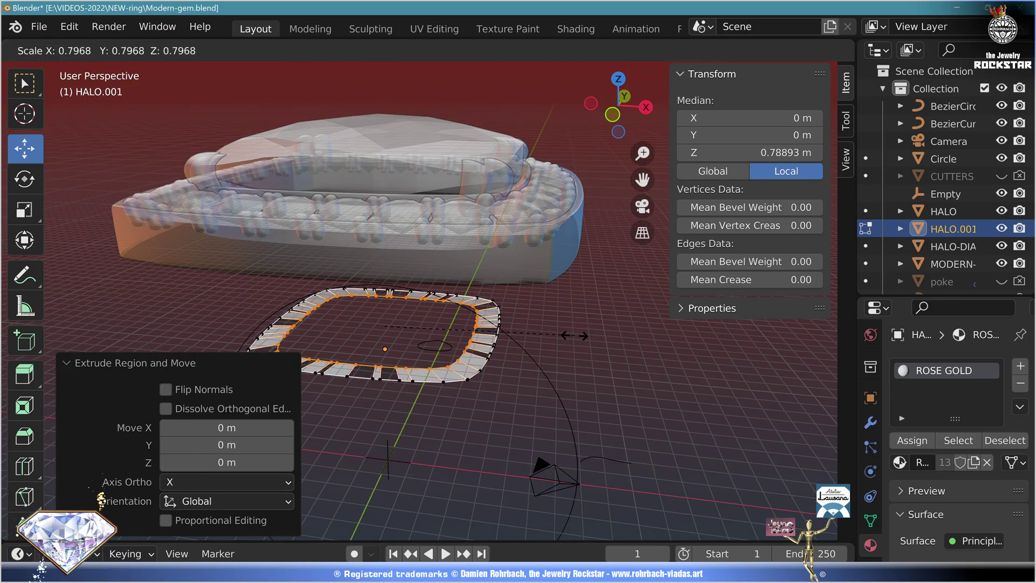
Extrude the merged frame upward along Z and scale its upper face outward into a flared base about 3 m high
{"action": "key", "text": "e"}
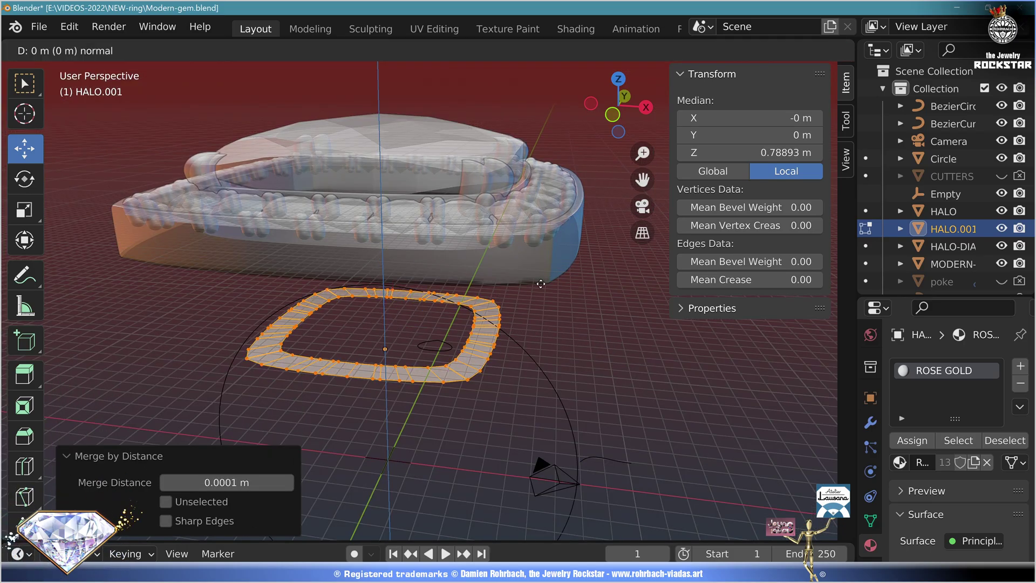
{"action": "key", "text": "z"}
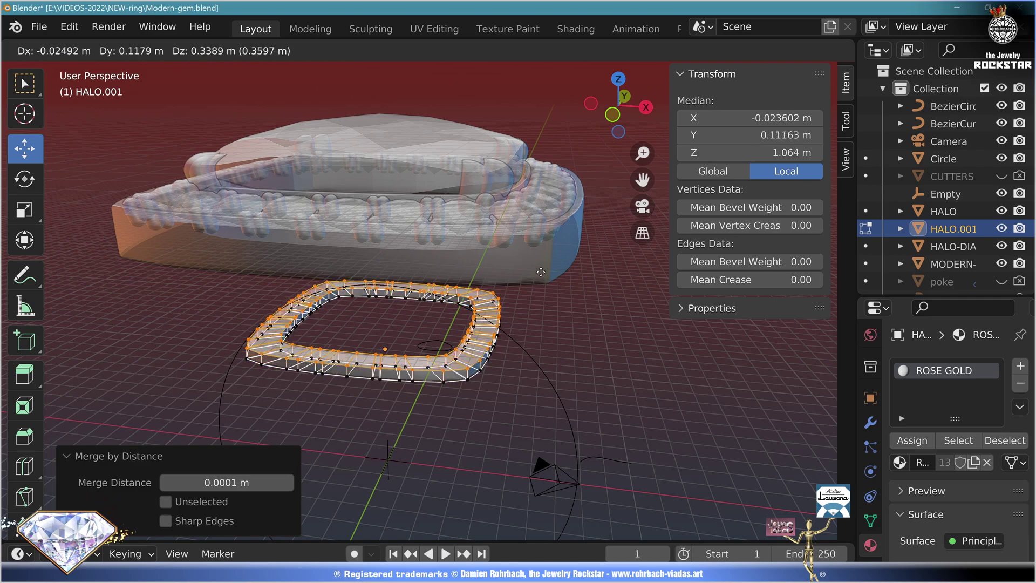
{"action": "key", "text": "g"}
{"action": "key", "text": "z"}
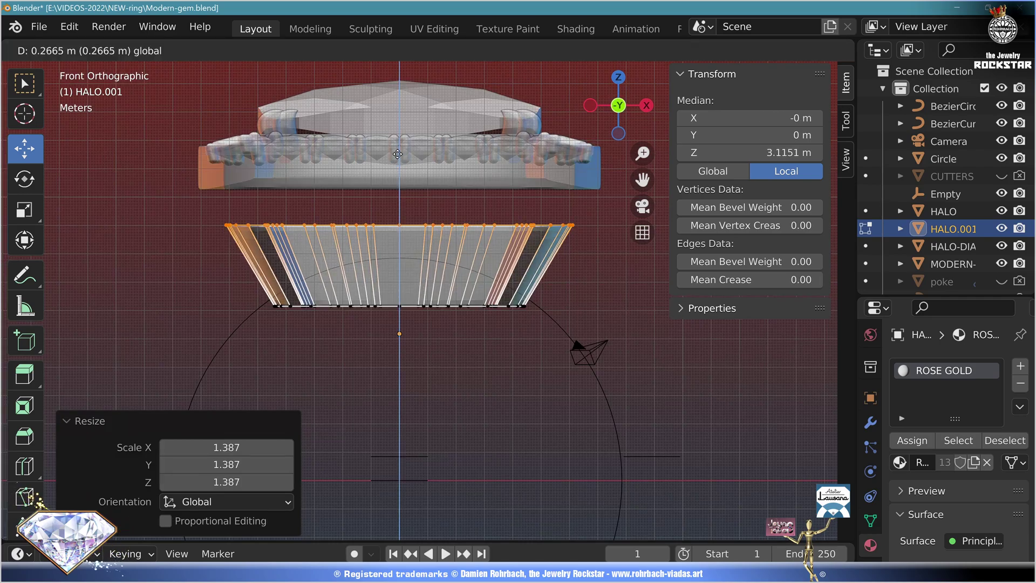
{"action": "left_click_drag", "start_coordinate": [397, 154], "coordinate": [397, 149]}
{"action": "key", "text": "s"}
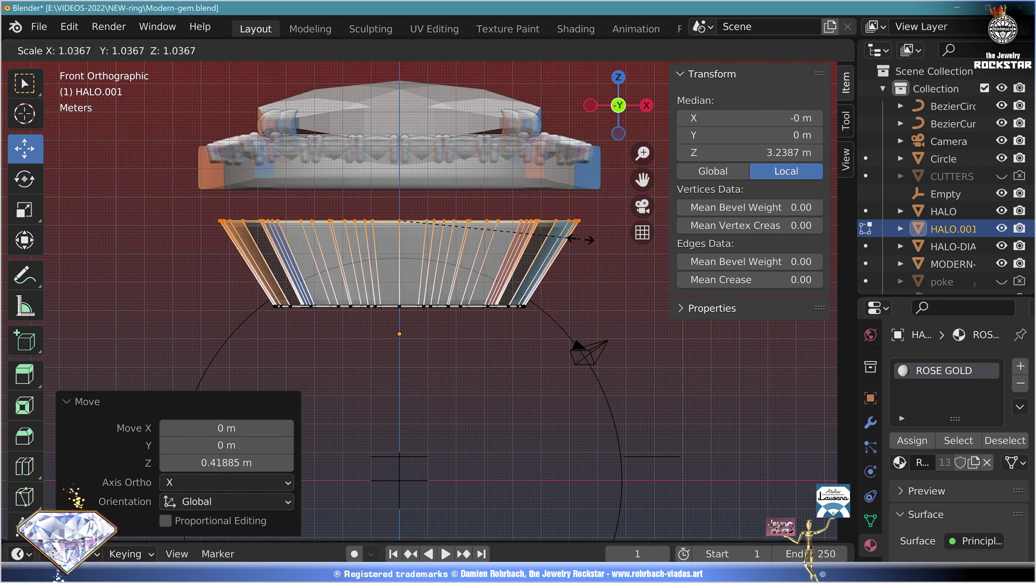
{"action": "left_click", "coordinate": [589, 238]}
{"action": "key", "text": "Tab"}
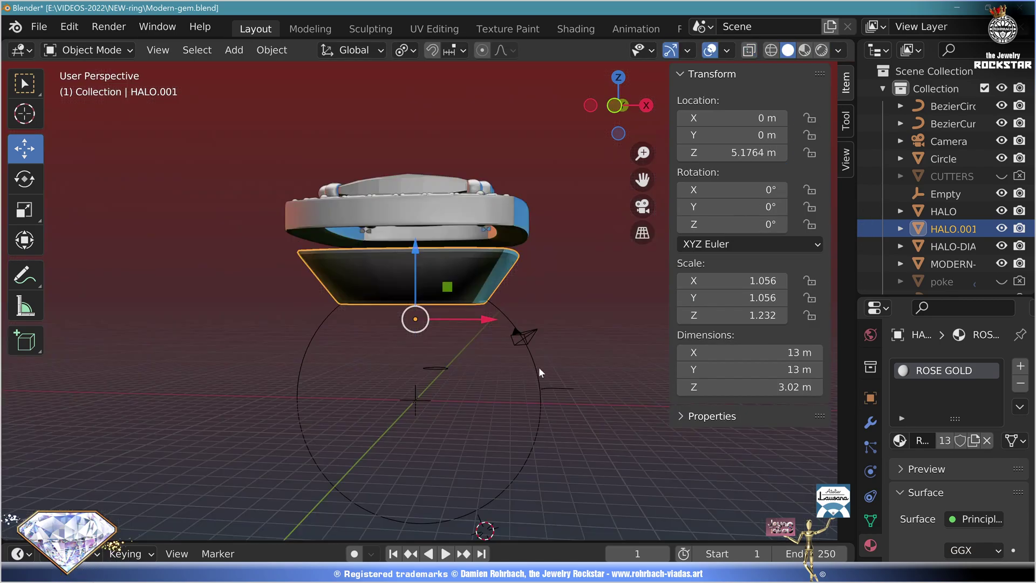
Duplicate the finger-size circle in place and extrude the copy's outline outward into a flat ring about 18 m in outer diameter
{"action": "left_click", "coordinate": [540, 368]}
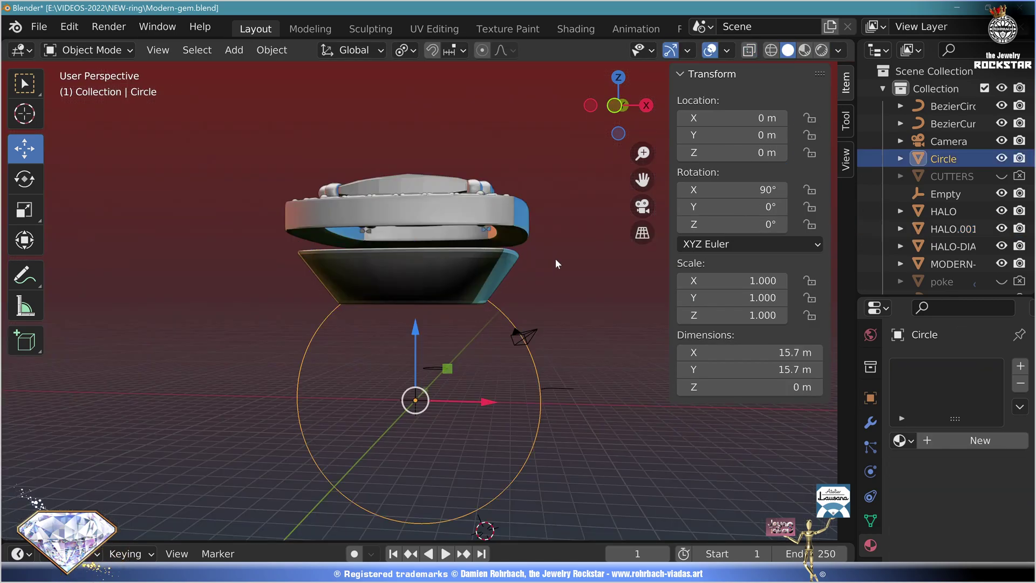
{"action": "key", "text": "shift+d"}
{"action": "key", "text": "Escape"}
{"action": "key", "text": "Tab"}
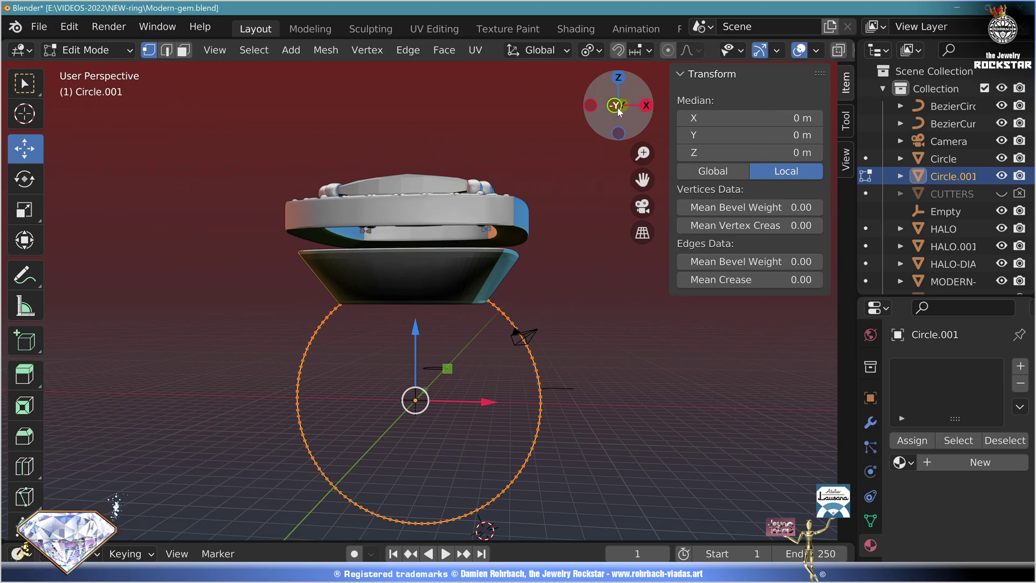
{"action": "key", "text": "KP_1"}
{"action": "middle_click_drag", "start_coordinate": [515, 288], "coordinate": [468, 208], "text": "shift"}
{"action": "key", "text": "e"}
{"action": "key", "text": "Escape"}
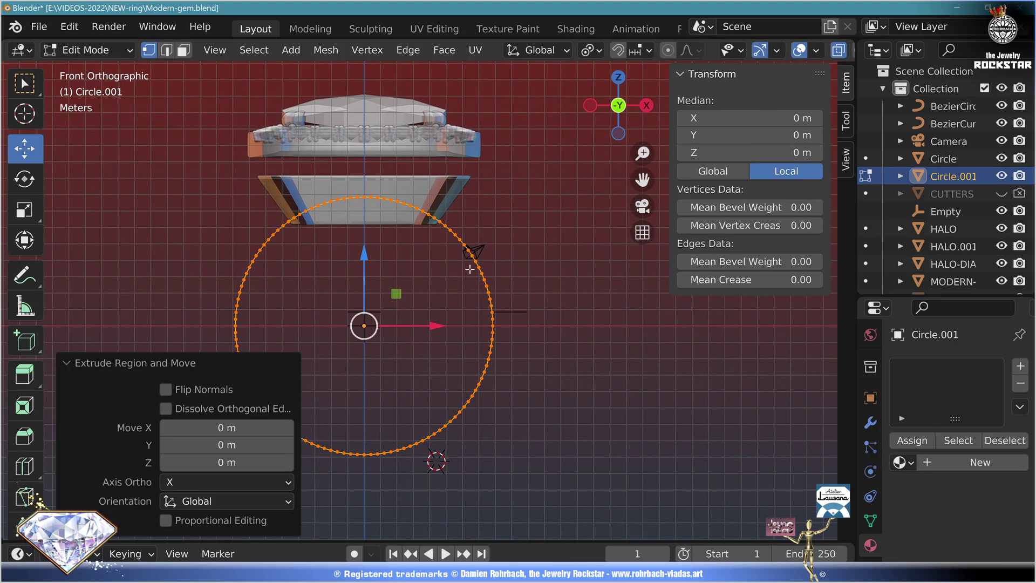
{"action": "key", "text": "s"}
{"action": "left_click", "coordinate": [562, 313]}
Shift the whole flat ring along Y and extrude it about 32.9 m into a long tube passing under the halo
{"action": "scroll", "coordinate": [562, 312], "scroll_direction": "down", "scroll_amount": 4}
{"action": "middle_click_drag", "start_coordinate": [550, 296], "coordinate": [445, 316]}
{"action": "key", "text": "a"}
{"action": "left_click_drag", "start_coordinate": [496, 297], "coordinate": [391, 306]}
{"action": "key", "text": "e"}
{"action": "left_click", "coordinate": [556, 294]}
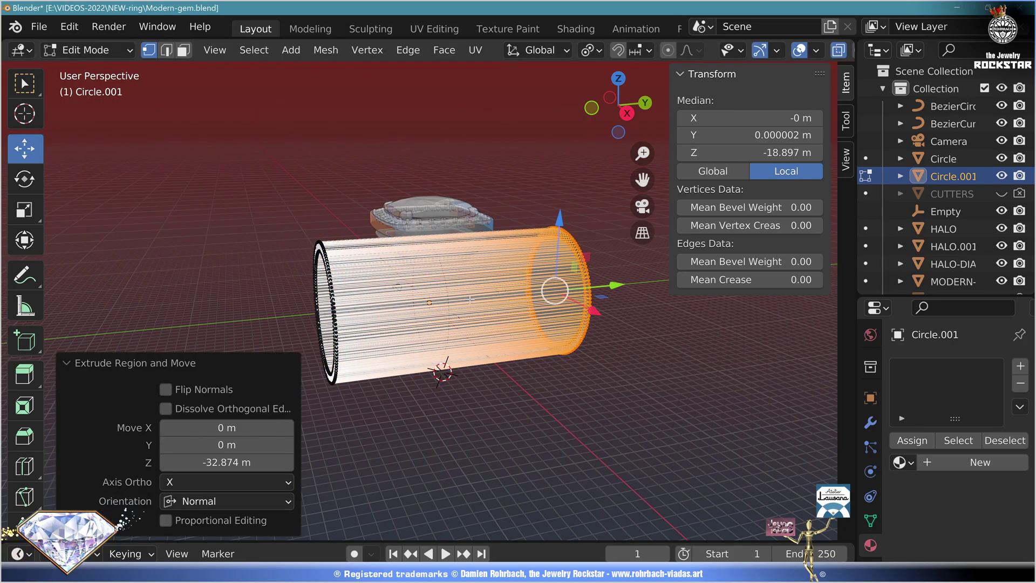
Recalculate the normals of the entire tube to face outside and return to Object Mode
{"action": "left_click", "coordinate": [325, 49]}
{"action": "mouse_move", "coordinate": [390, 335]}
{"action": "left_click", "coordinate": [464, 60]}
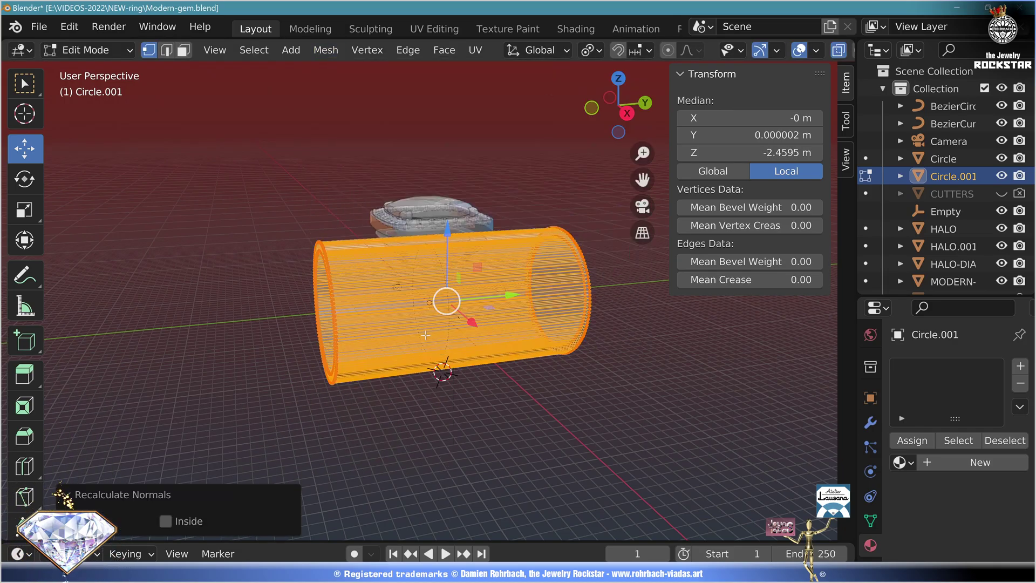
{"action": "key", "text": "Tab"}
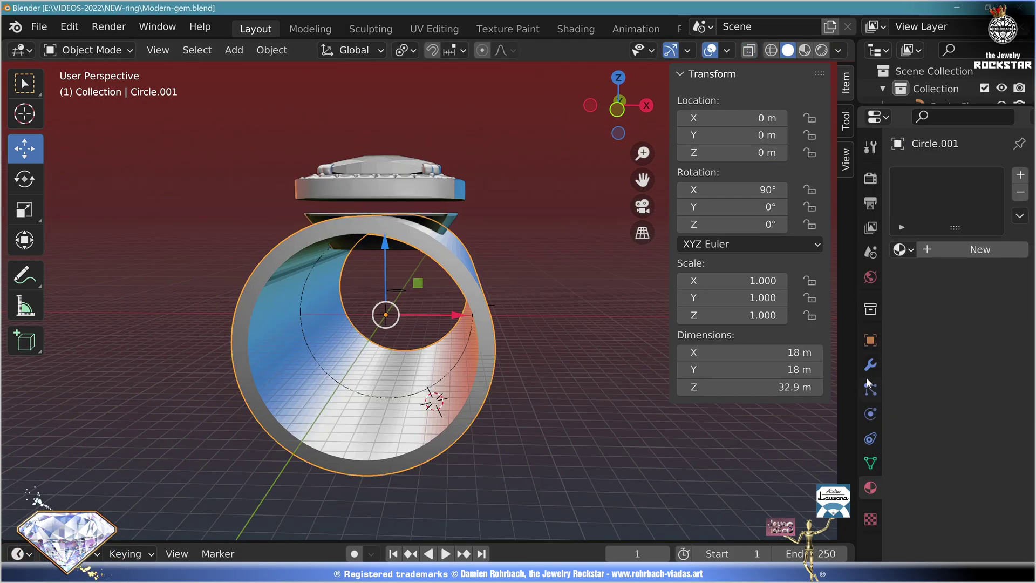
Add a Boolean Intersect modifier to the tube using the flared frame HALO.001 as object, and hide that frame
{"action": "left_click", "coordinate": [870, 365]}
{"action": "left_click", "coordinate": [923, 175]}
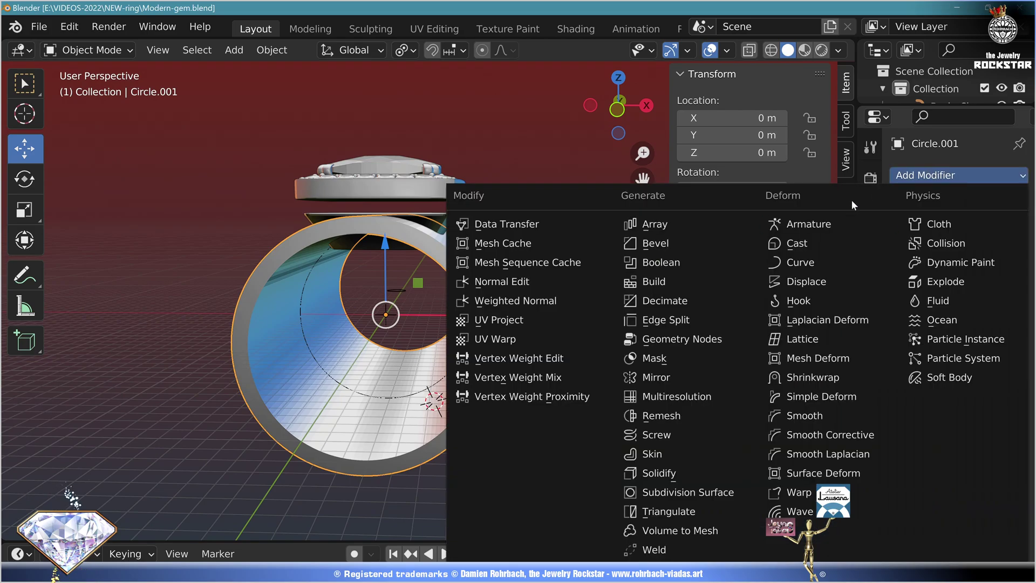
{"action": "left_click", "coordinate": [647, 262]}
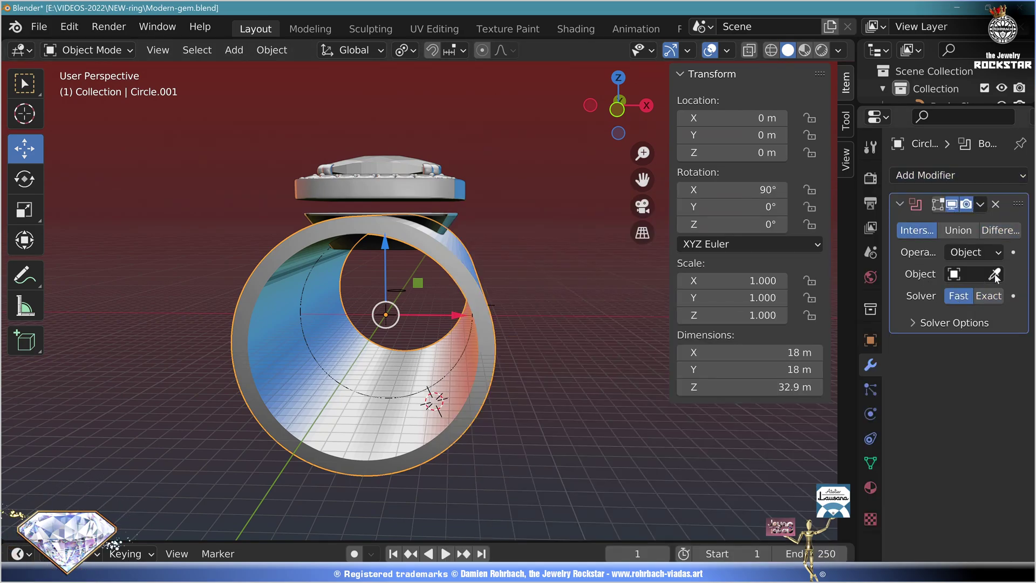
{"action": "left_click", "coordinate": [458, 221]}
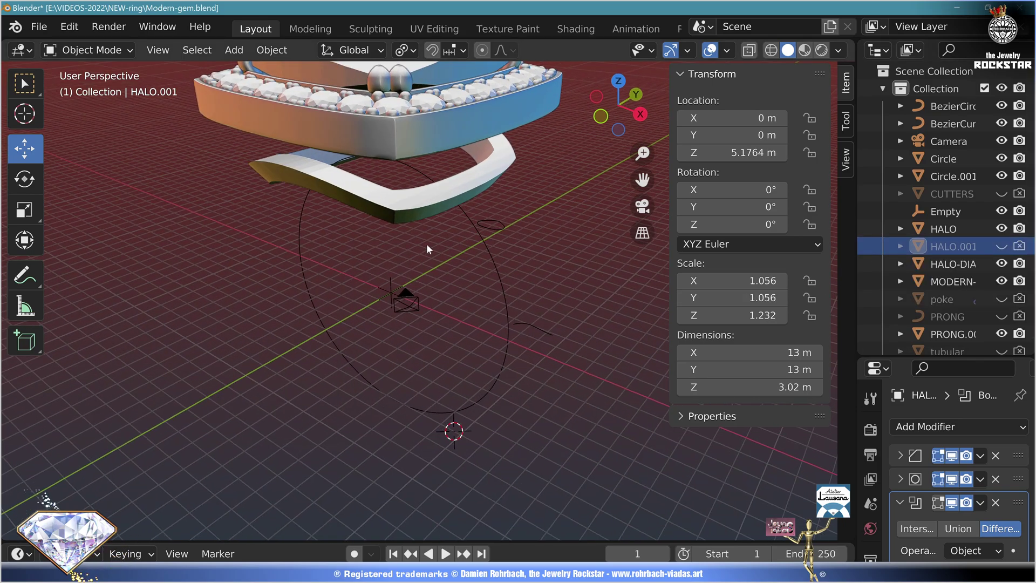
Rename the curved intersection object as BASE
{"action": "left_click", "coordinate": [426, 244]}
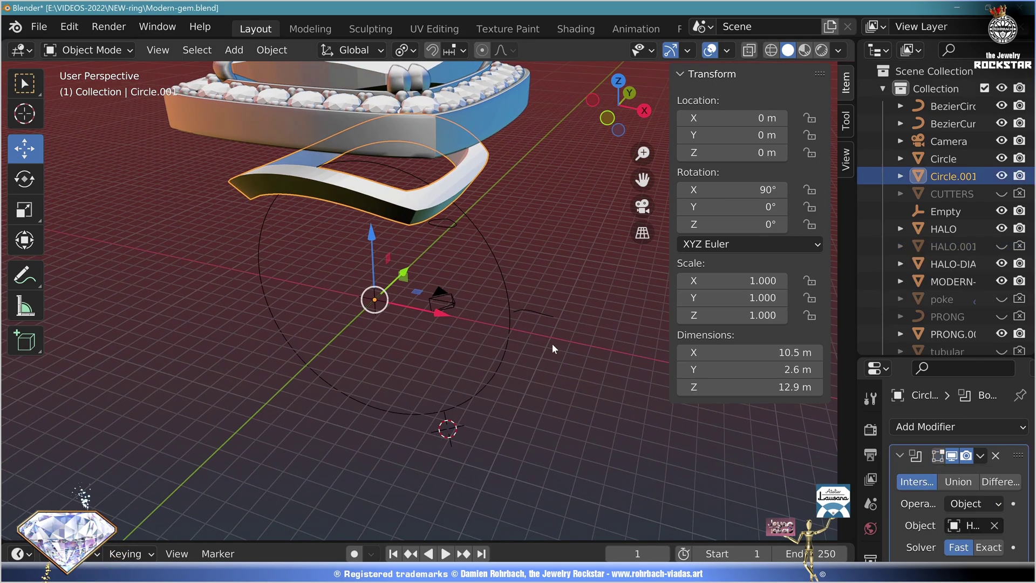
{"action": "key", "text": "F2"}
{"action": "type", "text": "BASE"}
{"action": "key", "text": "Return"}
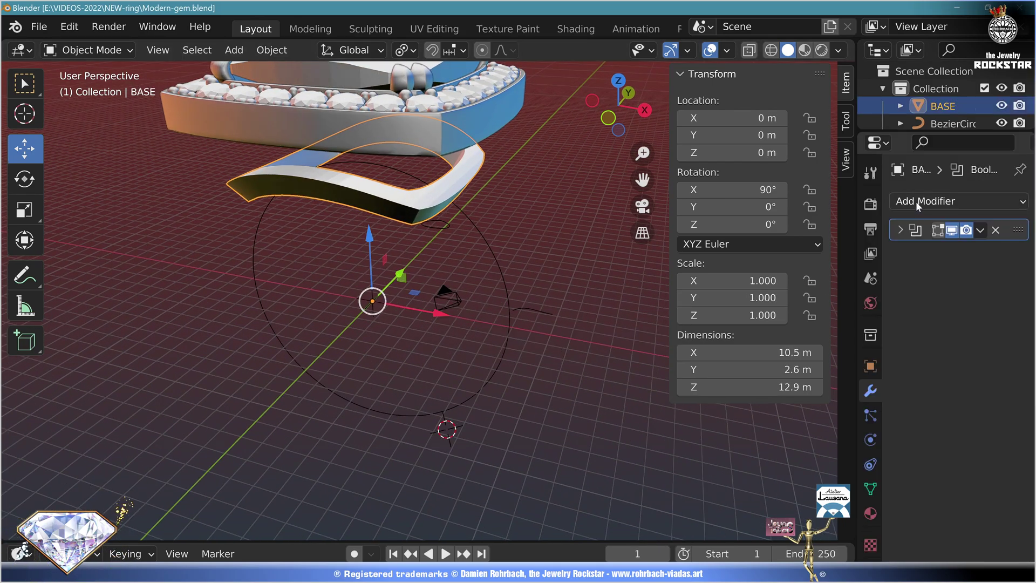
Add Bevel, Remesh and Smooth modifiers to BASE and convert it to a mesh
{"action": "left_click", "coordinate": [958, 200]}
{"action": "left_click", "coordinate": [654, 269]}
{"action": "left_click", "coordinate": [958, 200]}
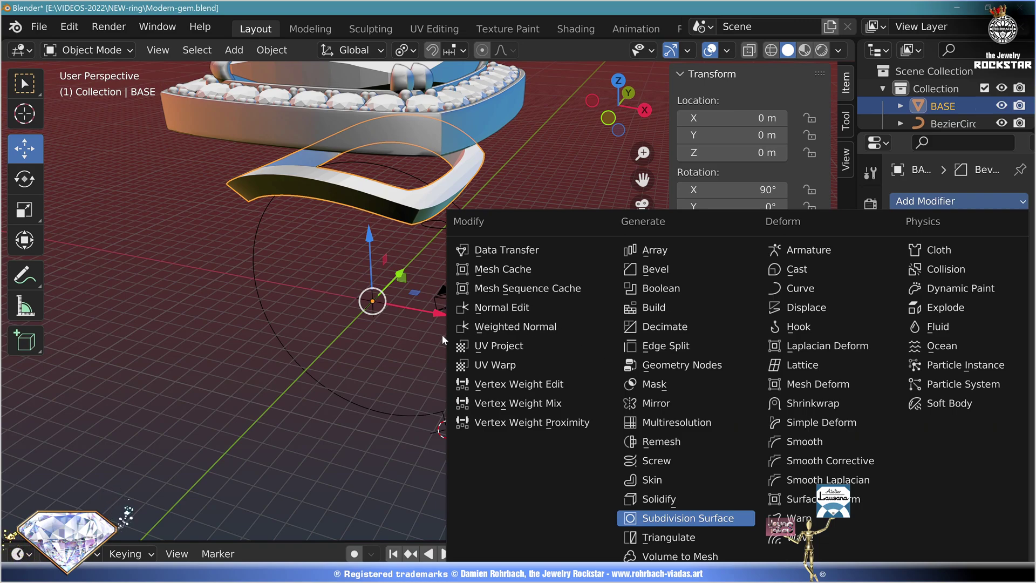
{"action": "left_click", "coordinate": [662, 441]}
{"action": "left_click", "coordinate": [958, 170]}
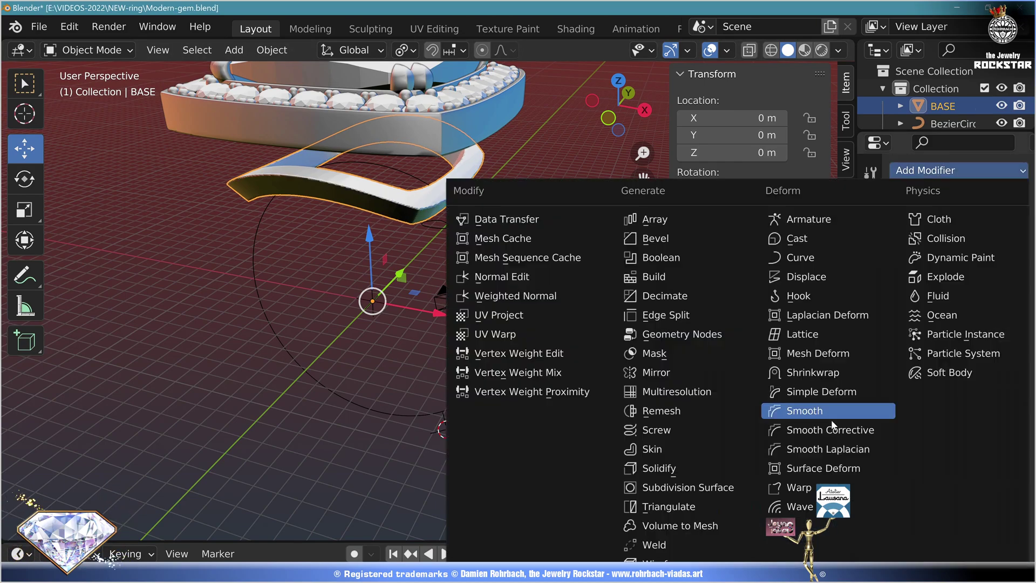
{"action": "left_click", "coordinate": [832, 420]}
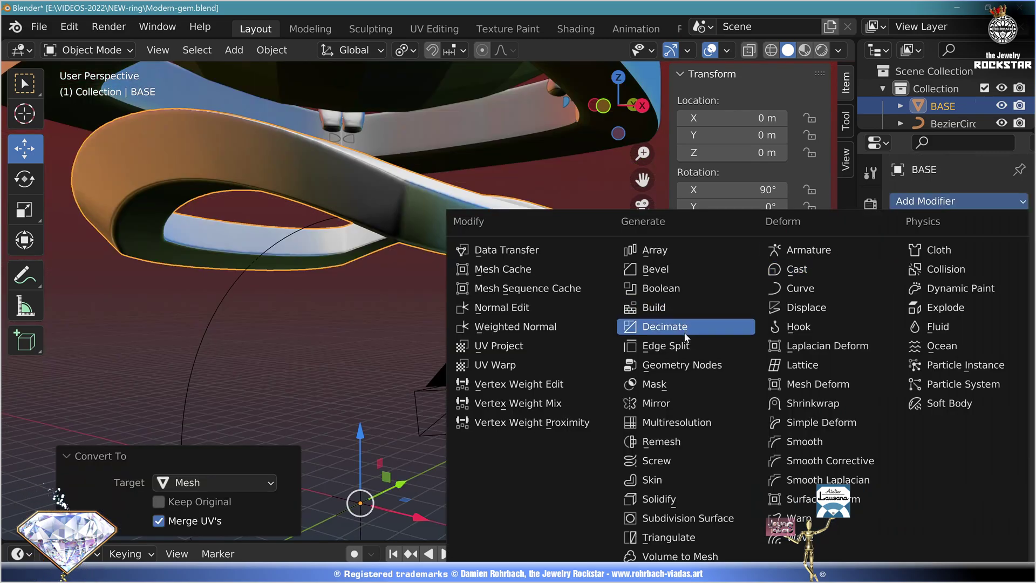
Add a Decimate modifier with ratio 0.1 to BASE and apply it
{"action": "left_click", "coordinate": [684, 332]}
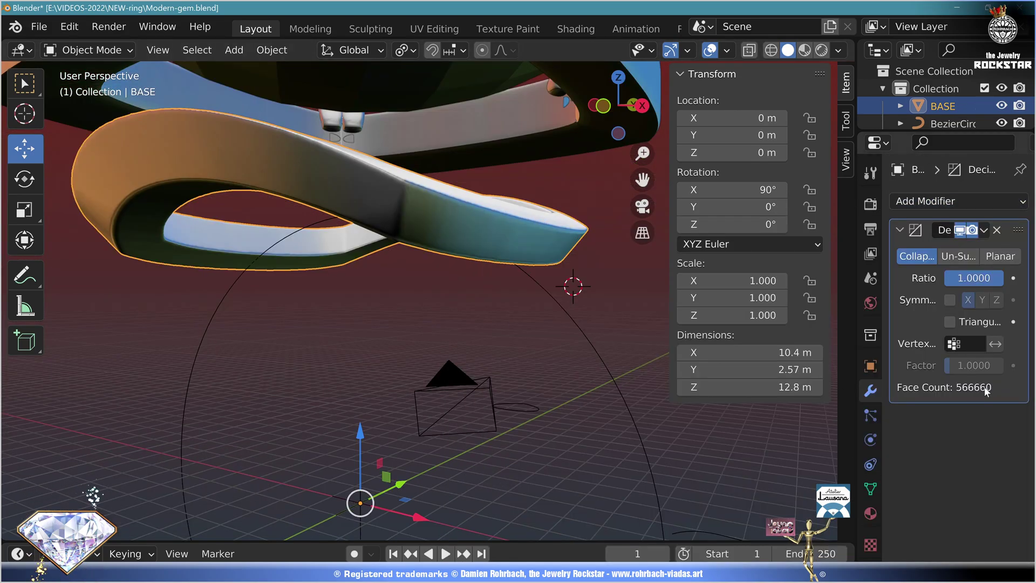
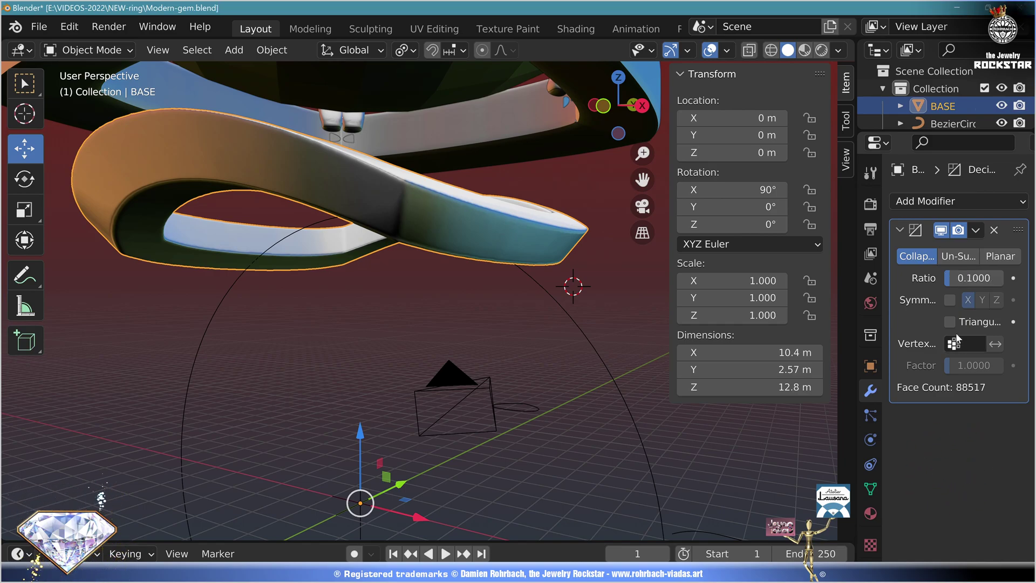
{"action": "left_click", "coordinate": [975, 230]}
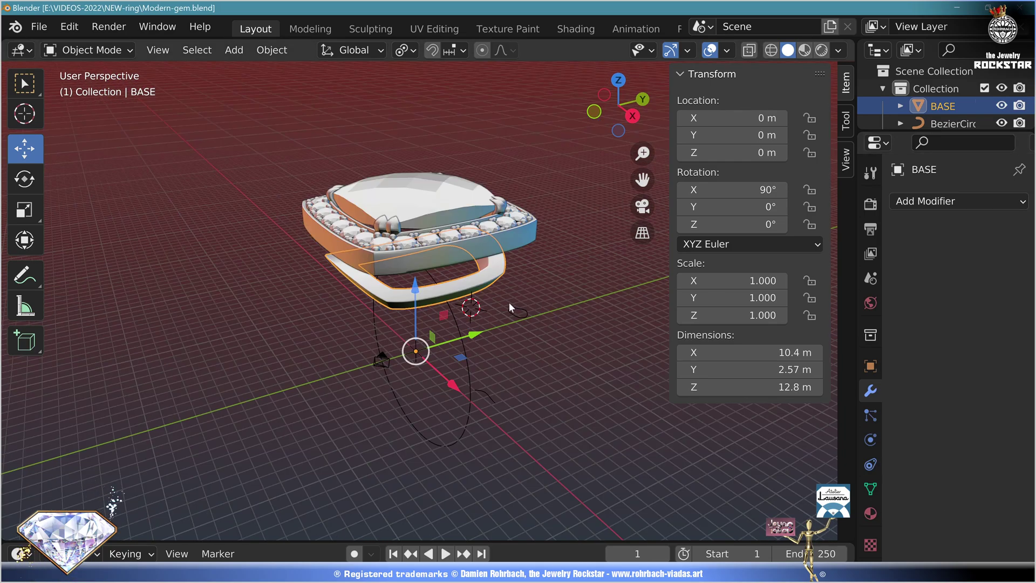
Rename the finger circle as FINGER-size
{"action": "key", "text": "KP_1"}
{"action": "left_click", "coordinate": [501, 344]}
{"action": "key", "text": "F2"}
{"action": "type", "text": "FING"}
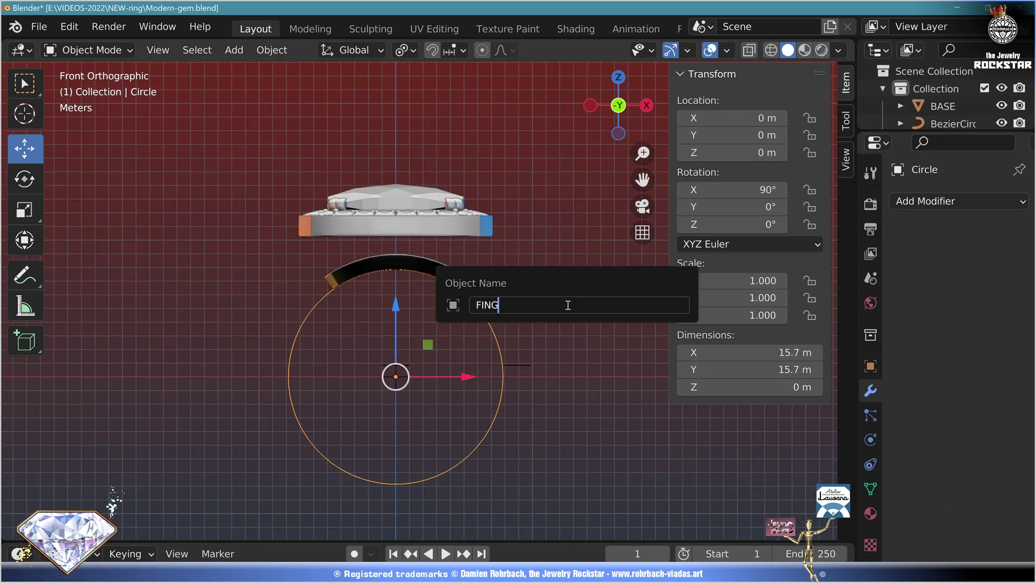
{"action": "type", "text": "ER-size"}
{"action": "key", "text": "Return"}
Duplicate the FINGER-size circle in place and rename the copy as RING-SHANK
{"action": "key", "text": "shift+d"}
{"action": "right_click", "coordinate": [567, 309]}
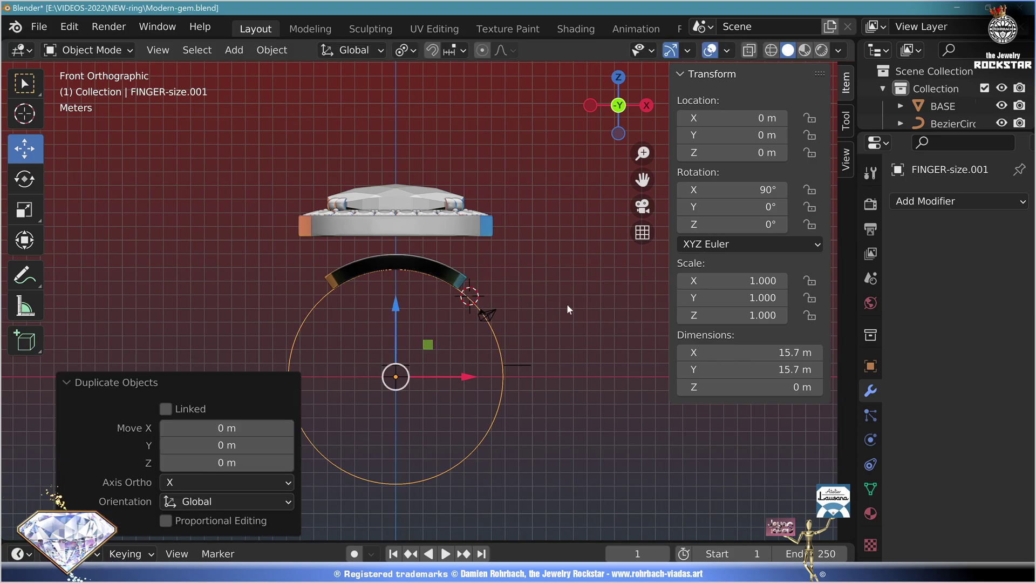
{"action": "key", "text": "F2"}
{"action": "type", "text": "RING-SHANK"}
{"action": "key", "text": "Return"}
Extrude the RING-SHANK circle outward to about 22.8 m in diameter and raise the outer edge about 2.31 m along Z
{"action": "key", "text": "Tab"}
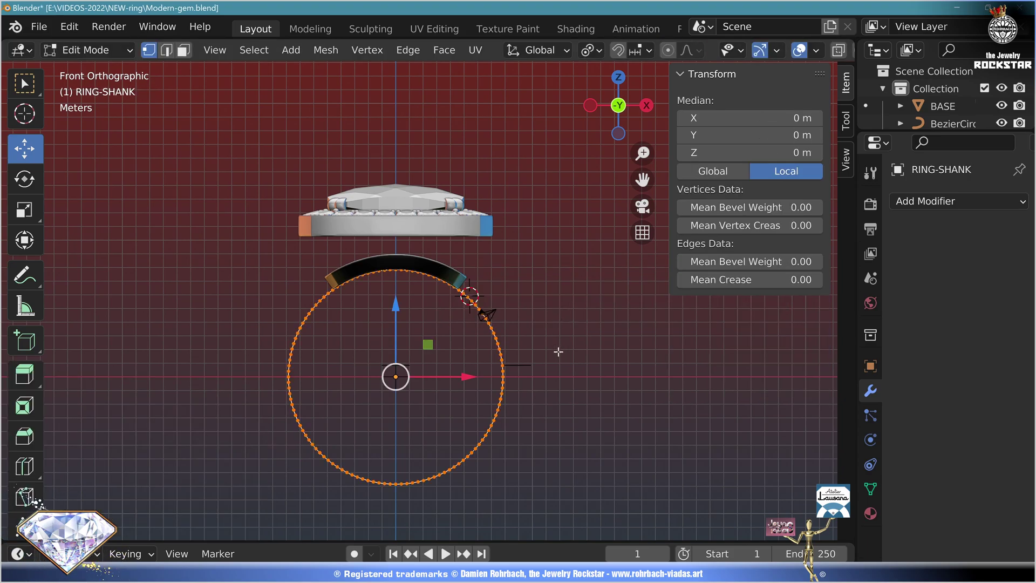
{"action": "key", "text": "e"}
{"action": "left_click", "coordinate": [517, 343]}
{"action": "key", "text": "s"}
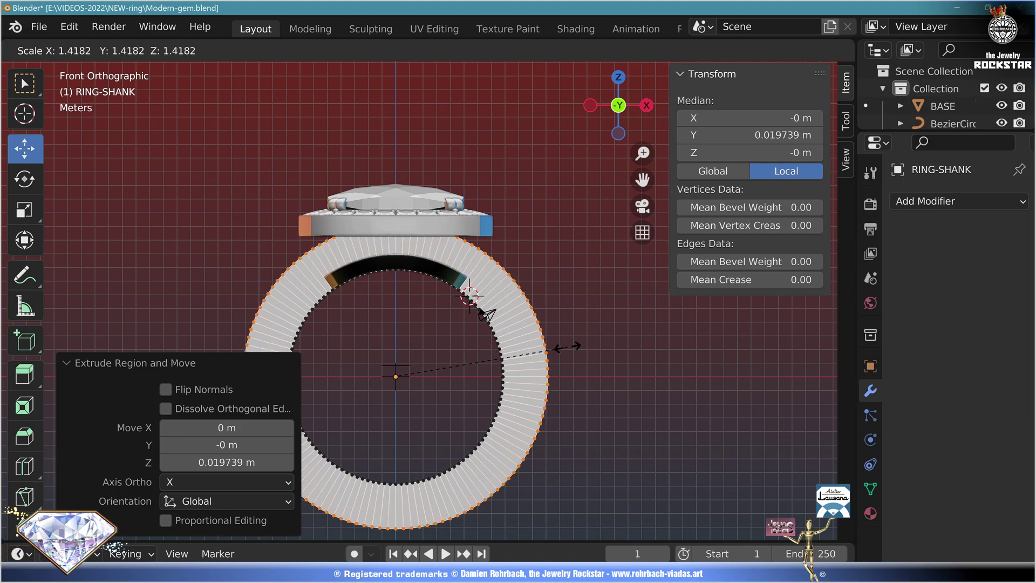
{"action": "left_click", "coordinate": [571, 345]}
{"action": "left_click_drag", "start_coordinate": [393, 315], "coordinate": [389, 285]}
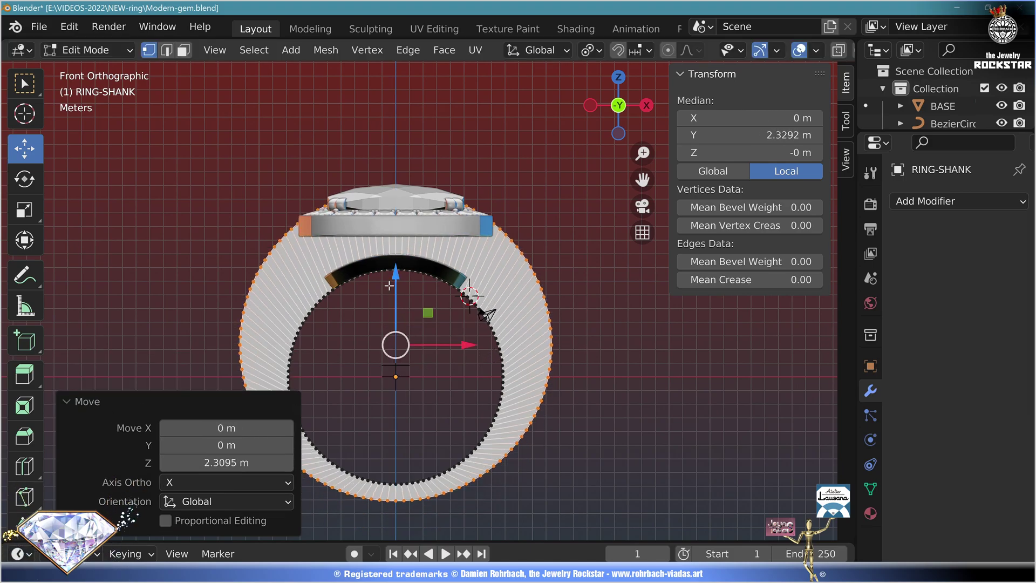
Move the whole ring profile about -17.5 m along Y and extrude it about 37.5 m through the gem setting
{"action": "key", "text": "a"}
{"action": "scroll", "coordinate": [527, 400], "scroll_direction": "down", "scroll_amount": 4}
{"action": "middle_click_drag", "start_coordinate": [527, 400], "coordinate": [432, 431]}
{"action": "left_click_drag", "start_coordinate": [495, 315], "coordinate": [384, 331]}
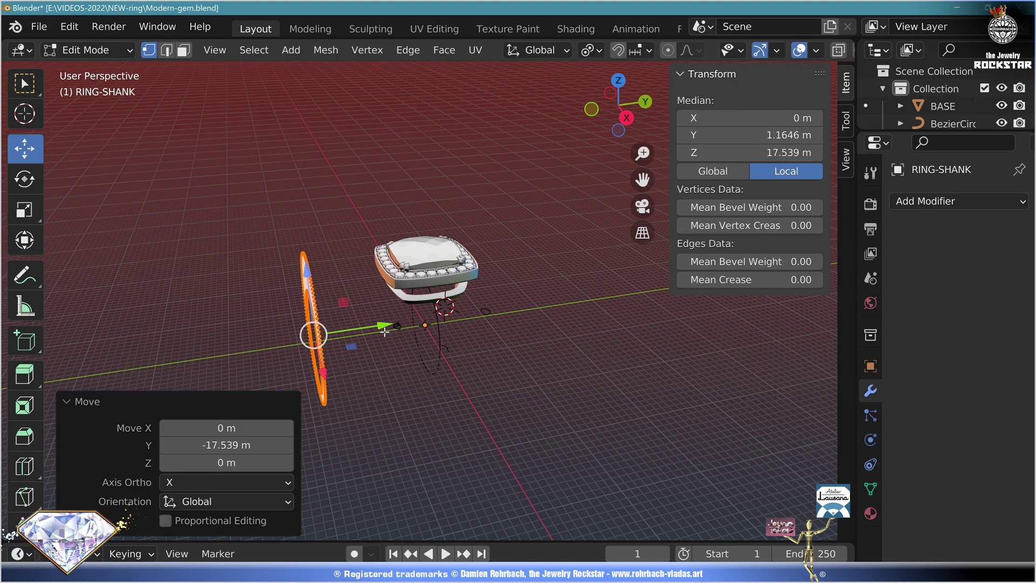
{"action": "key", "text": "e"}
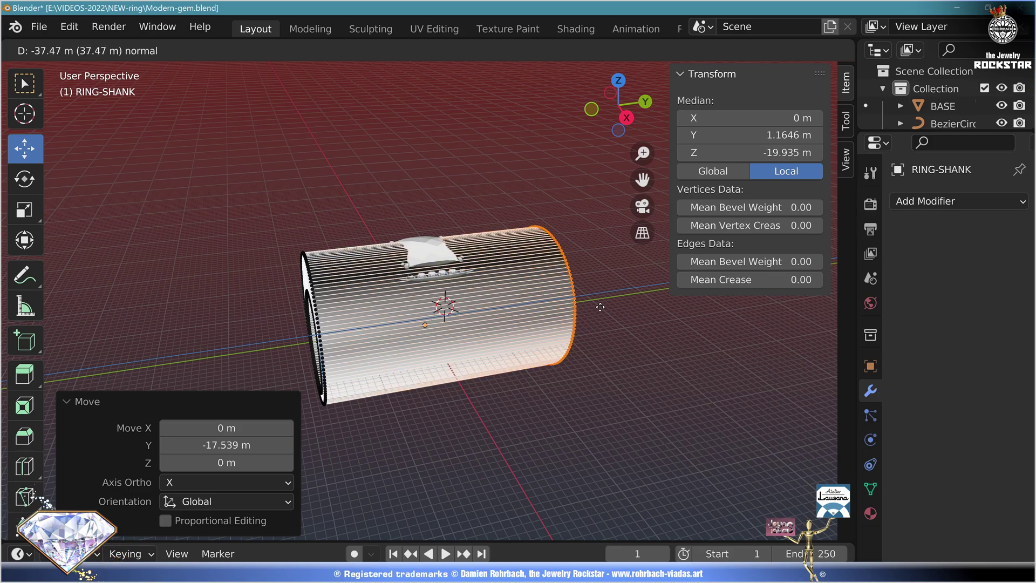
{"action": "left_click", "coordinate": [489, 399]}
Recalculate all RING-SHANK normals to the outside, return to Object Mode and open its material settings
{"action": "key", "text": "a"}
{"action": "left_click", "coordinate": [326, 49]}
{"action": "mouse_move", "coordinate": [356, 337]}
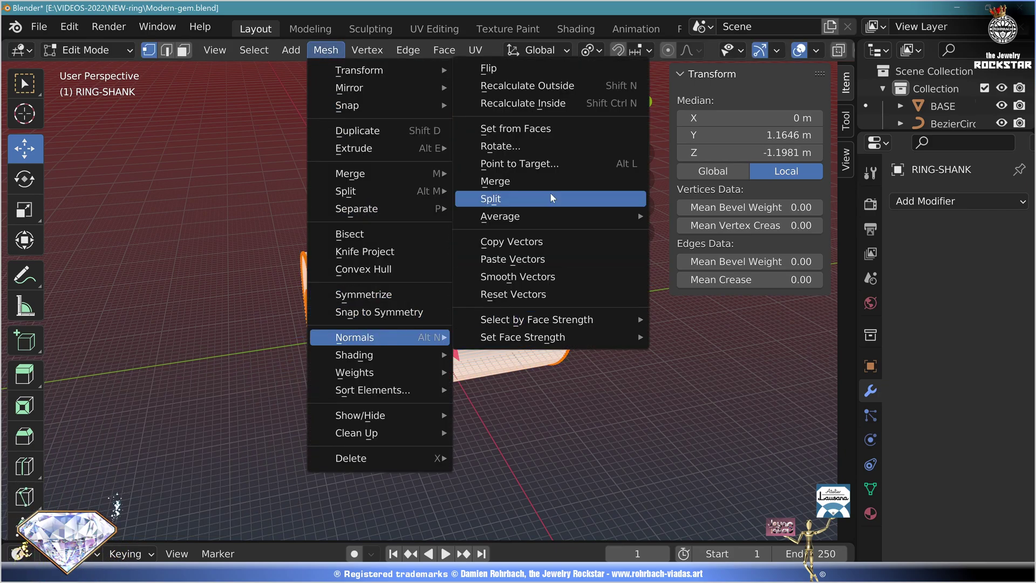
{"action": "left_click", "coordinate": [539, 87]}
{"action": "key", "text": "Tab"}
{"action": "left_click", "coordinate": [870, 513]}
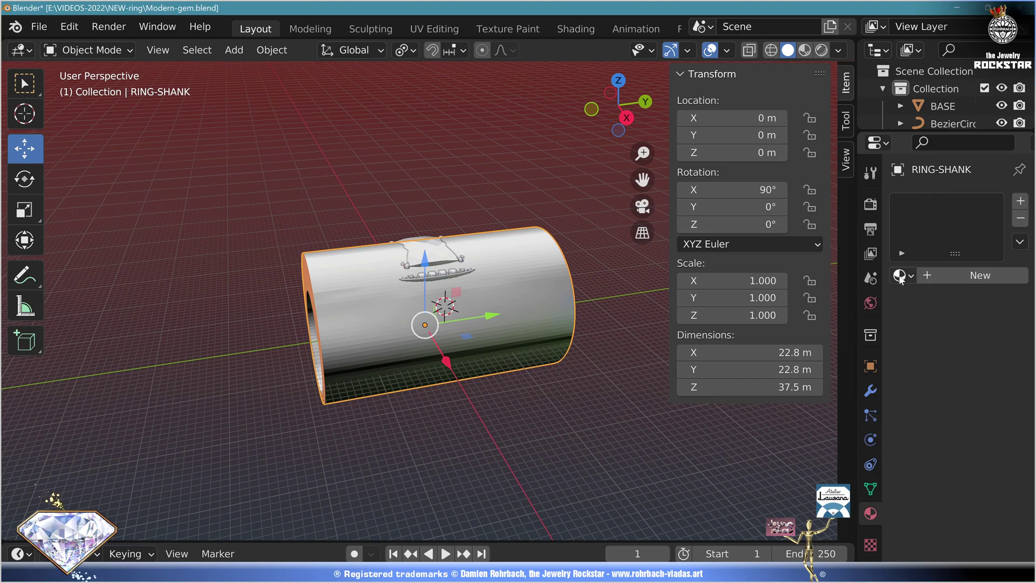
Assign the ROSE GOLD material to RING-SHANK and hide the shank
{"action": "left_click", "coordinate": [899, 276]}
{"action": "left_click", "coordinate": [786, 351]}
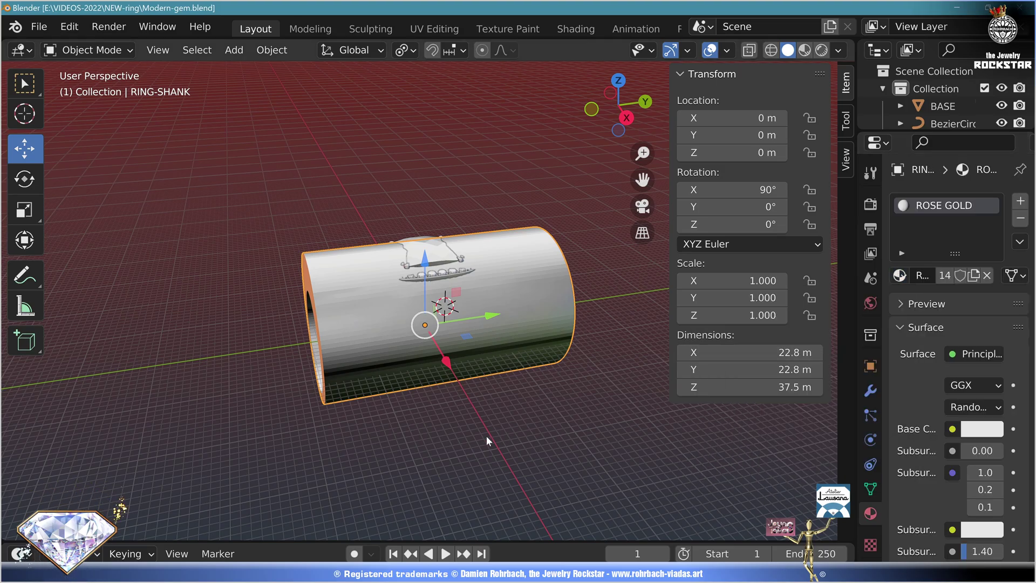
{"action": "scroll", "coordinate": [487, 435], "scroll_direction": "up", "scroll_amount": 3}
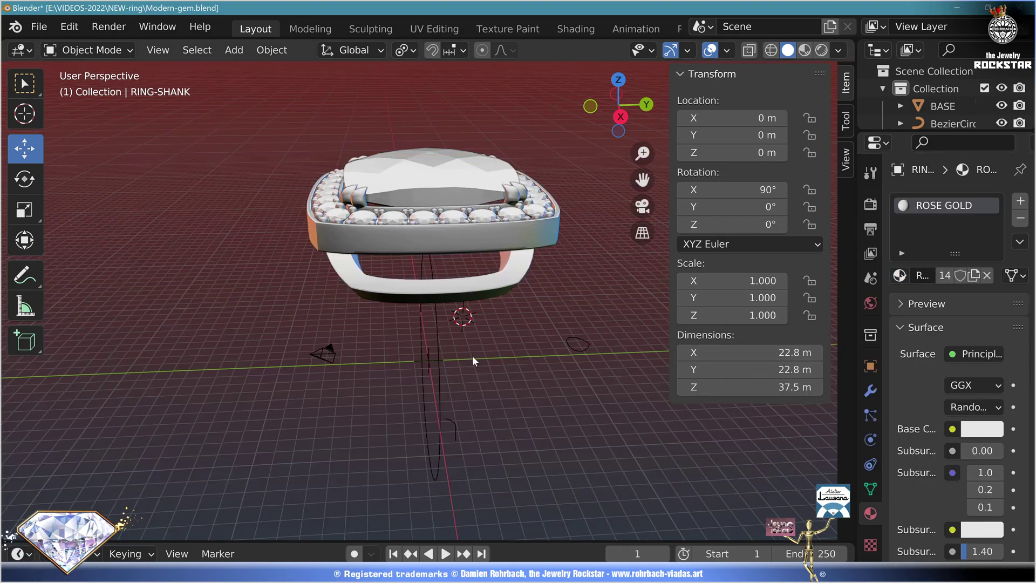
Duplicate one side stone of HALO-DIAMONDS with its four surrounding prongs and separate the copy into its own object
{"action": "key", "text": "KP_7"}
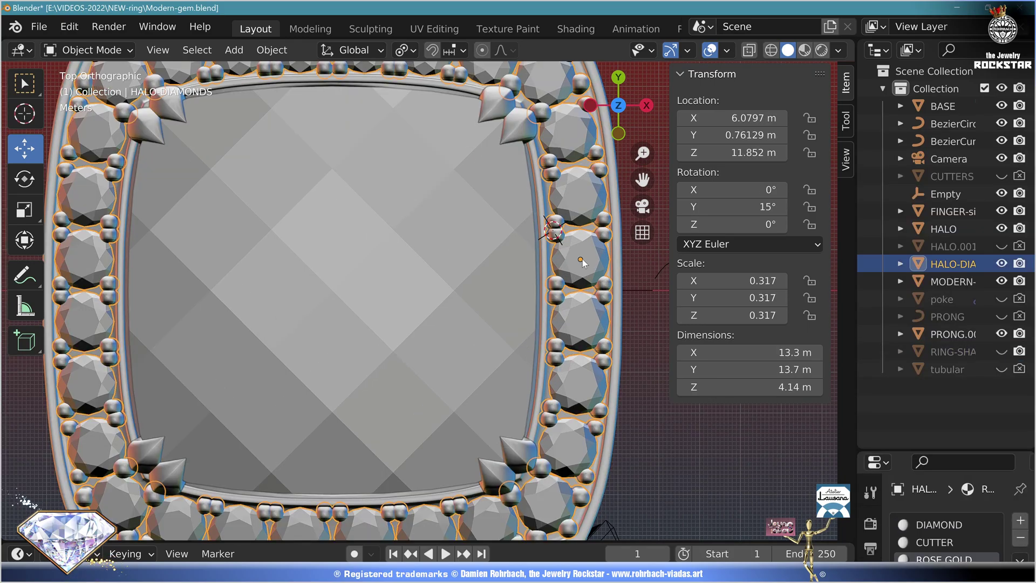
{"action": "scroll", "coordinate": [458, 263], "scroll_direction": "up", "scroll_amount": 8}
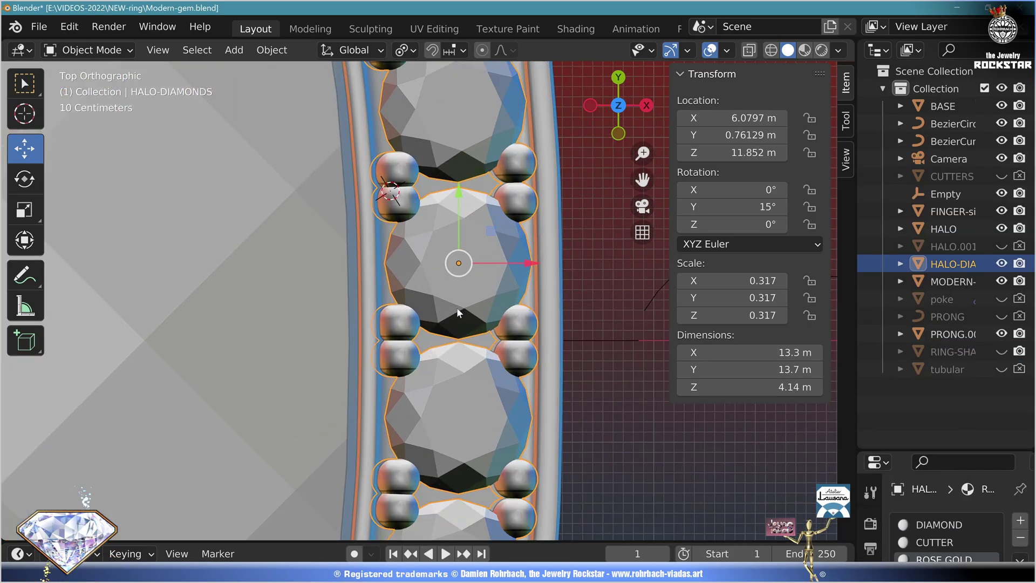
{"action": "key", "text": "Tab"}
{"action": "key", "text": "l"}
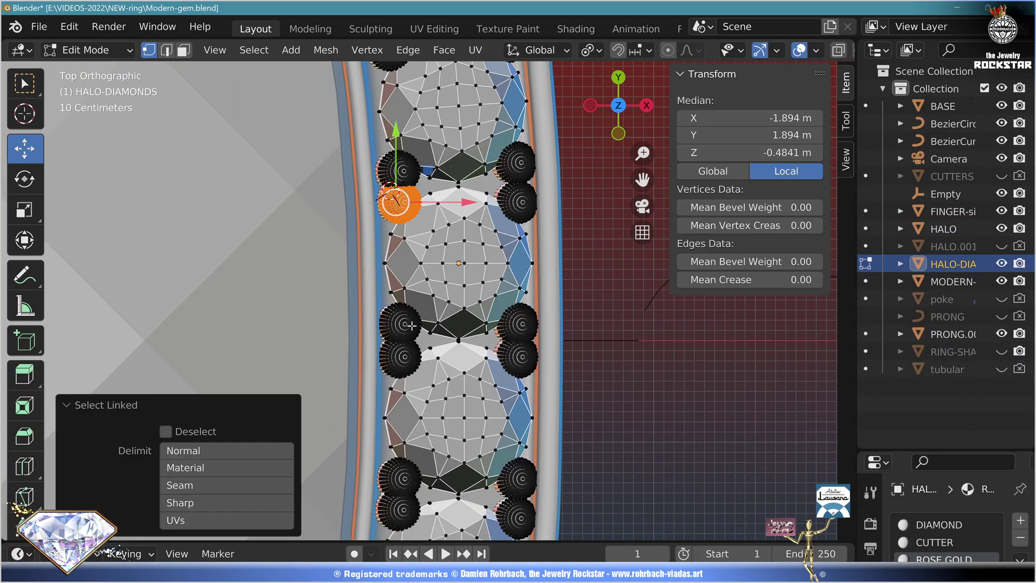
{"action": "key", "text": "l"}
{"action": "key", "text": "l"}
{"action": "key", "text": "l"}
{"action": "key", "text": "l"}
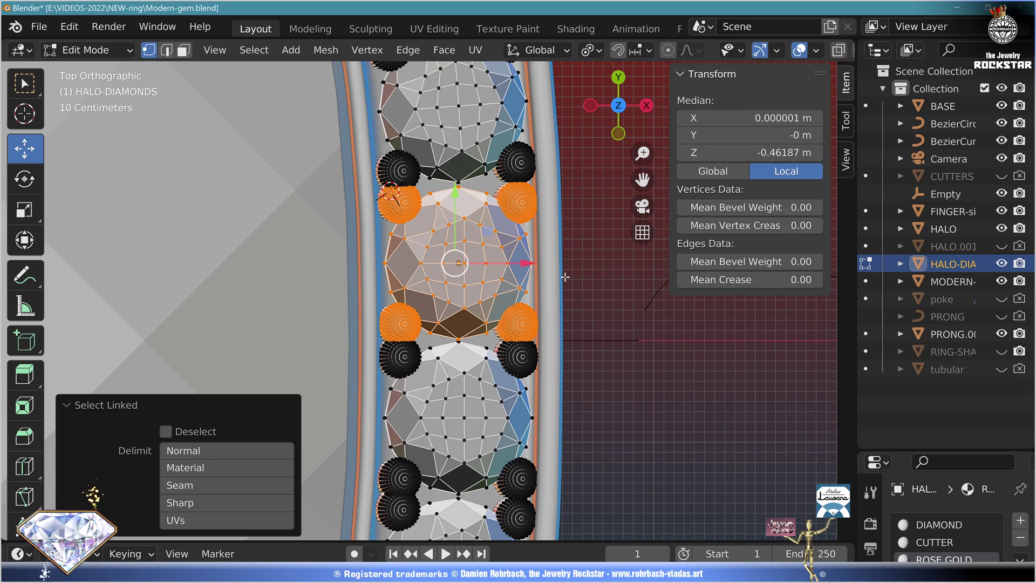
{"action": "key", "text": "shift+d"}
{"action": "right_click", "coordinate": [565, 277]}
{"action": "key", "text": "p"}
{"action": "left_click", "coordinate": [565, 278]}
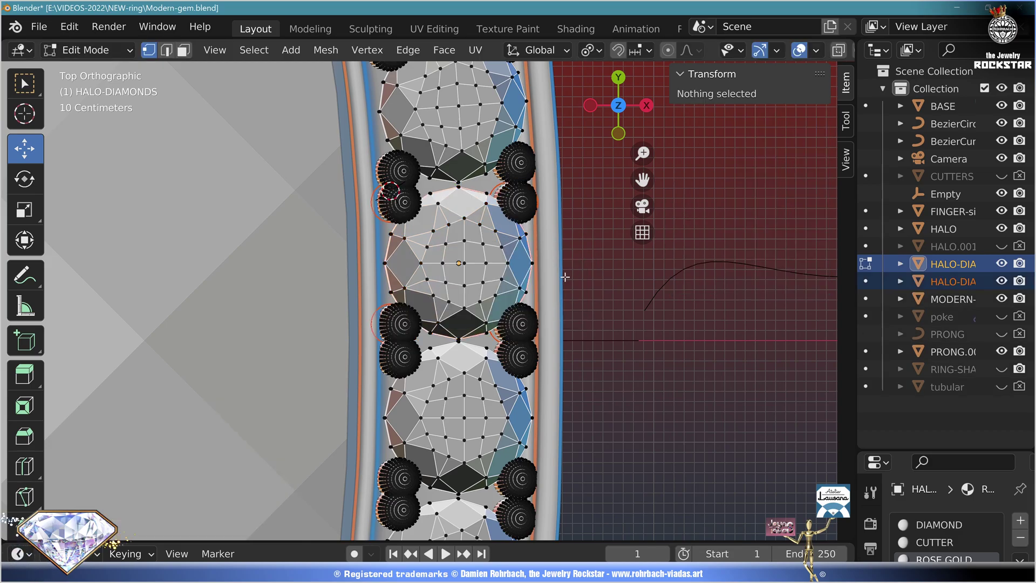
{"action": "key", "text": "Tab"}
Try to move the separated diamond out of the halo along X and Y, and undo both moves
{"action": "left_click", "coordinate": [531, 274]}
{"action": "middle_click_drag", "start_coordinate": [533, 273], "coordinate": [346, 285], "text": "shift"}
{"action": "left_click_drag", "start_coordinate": [345, 277], "coordinate": [528, 276]}
{"action": "scroll", "coordinate": [527, 277], "scroll_direction": "down", "scroll_amount": 4}
{"action": "middle_click_drag", "start_coordinate": [527, 276], "coordinate": [498, 376], "text": "shift"}
{"action": "left_click_drag", "start_coordinate": [463, 377], "coordinate": [454, 227]}
{"action": "key", "text": "ctrl+z"}
{"action": "key", "text": "ctrl+z"}
Save the file, unhide CUTTERS, and separate a duplicate of the cutter at the copied diamond into its own object
{"action": "key", "text": "ctrl+s"}
{"action": "left_click", "coordinate": [1002, 176]}
{"action": "left_click", "coordinate": [952, 177]}
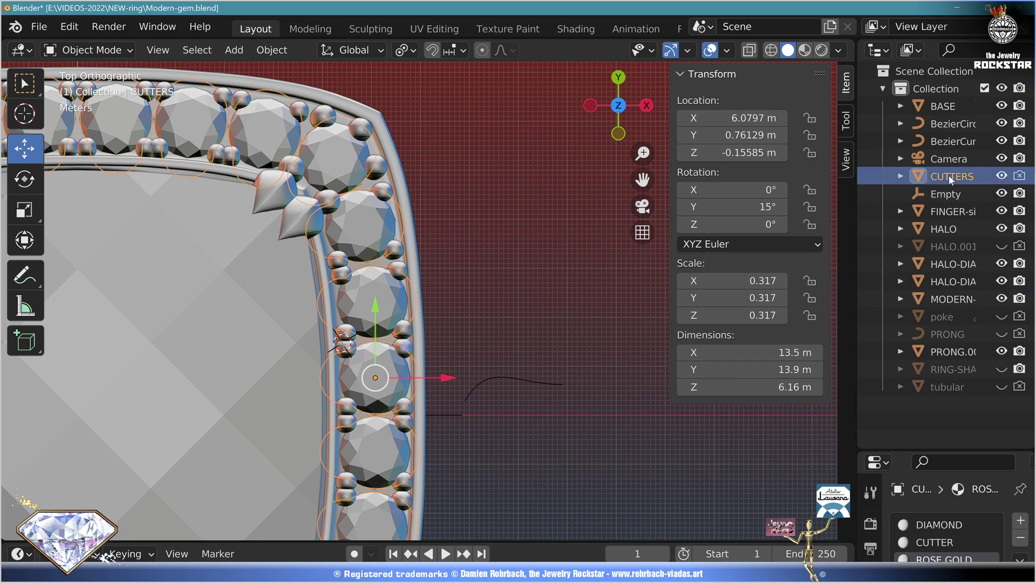
{"action": "key", "text": "Tab"}
{"action": "key", "text": "l"}
{"action": "key", "text": "g"}
{"action": "right_click", "coordinate": [471, 347]}
{"action": "key", "text": "p"}
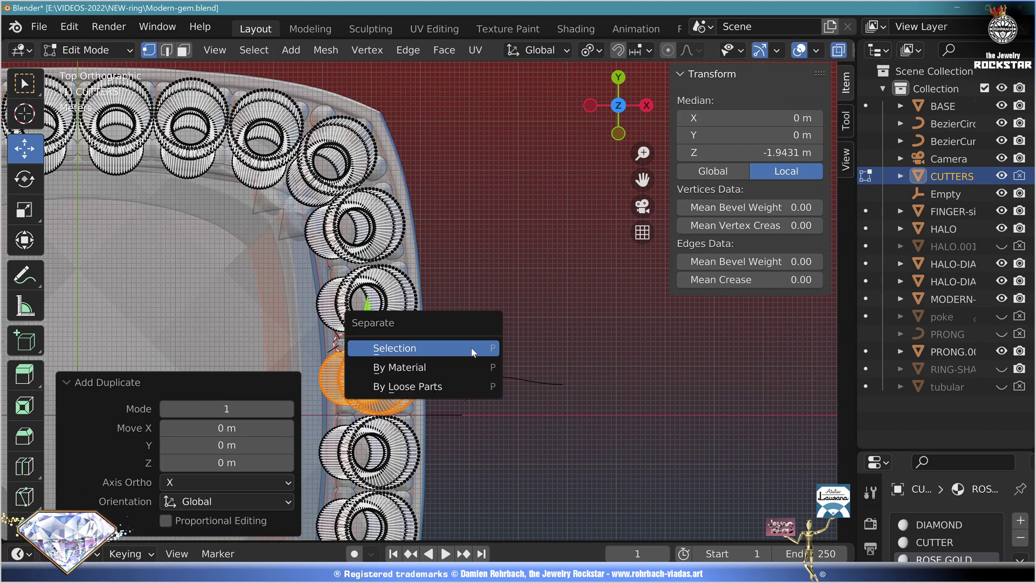
{"action": "left_click", "coordinate": [471, 348]}
{"action": "key", "text": "Tab"}
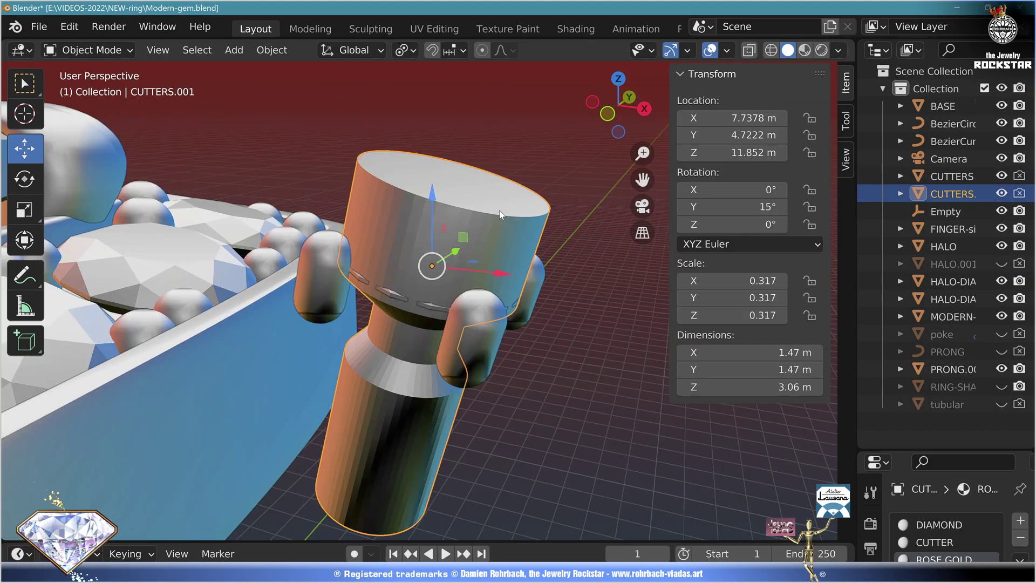
Join the separated cutter with the separated diamond and rename the joined object SIDE-DIAMONDS
{"action": "left_click", "coordinate": [536, 282], "text": "shift"}
{"action": "key", "text": "ctrl+j"}
{"action": "key", "text": "F2"}
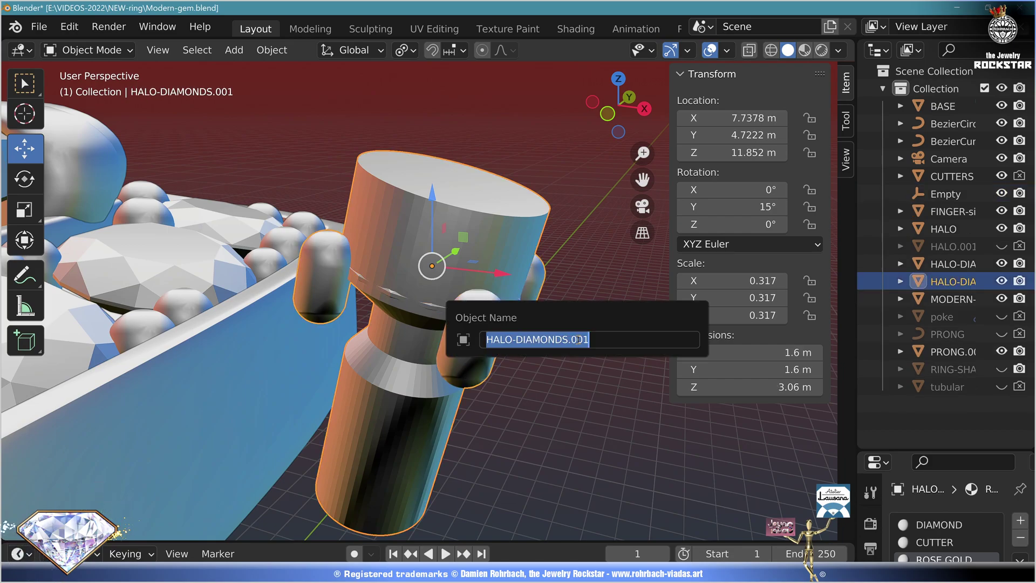
{"action": "type", "text": "SIDE-DIAMONDS"}
{"action": "key", "text": "Return"}
Move SIDE-DIAMONDS along Y and about 0.64 m down, just below the halo's outer edge, and unhide RING-SHANK
{"action": "key", "text": "KP_7"}
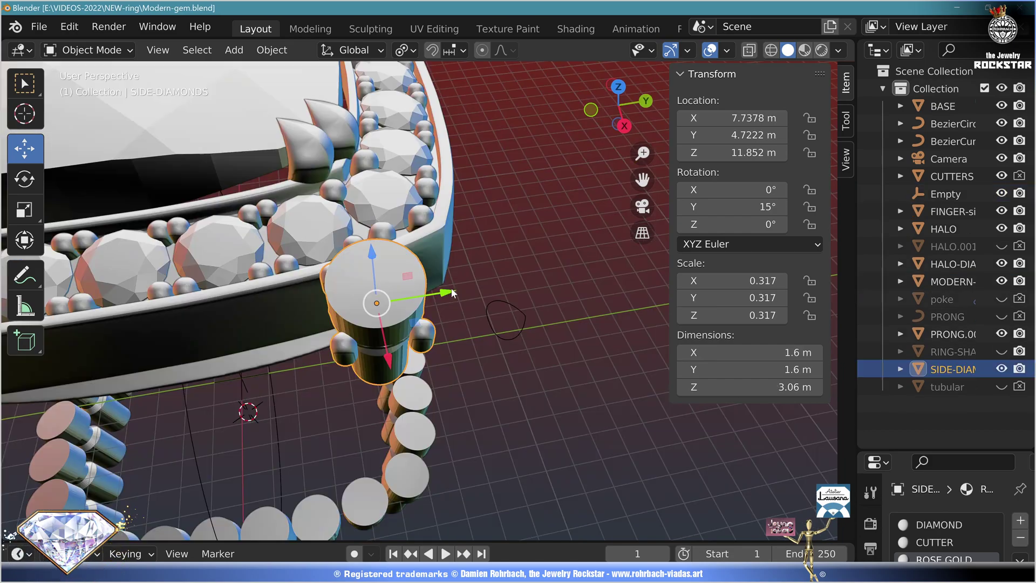
{"action": "key", "text": "g"}
{"action": "key", "text": "y"}
{"action": "left_click", "coordinate": [543, 208]}
{"action": "left_click", "coordinate": [1001, 351]}
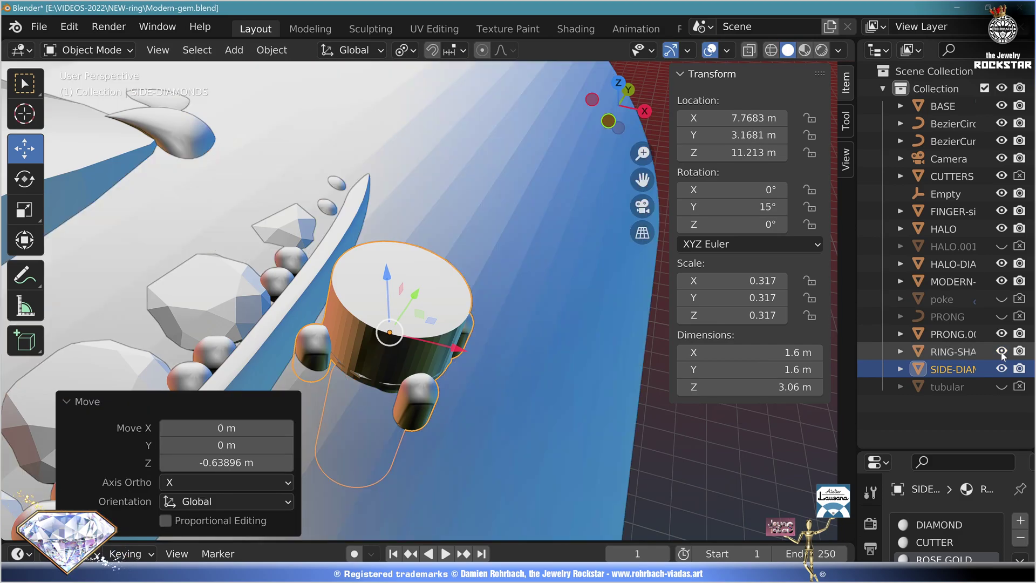
Add a plane aligned to the right side view and move it about 4.6 m along X, clear of the shank
{"action": "scroll", "coordinate": [429, 357], "scroll_direction": "down", "scroll_amount": 5}
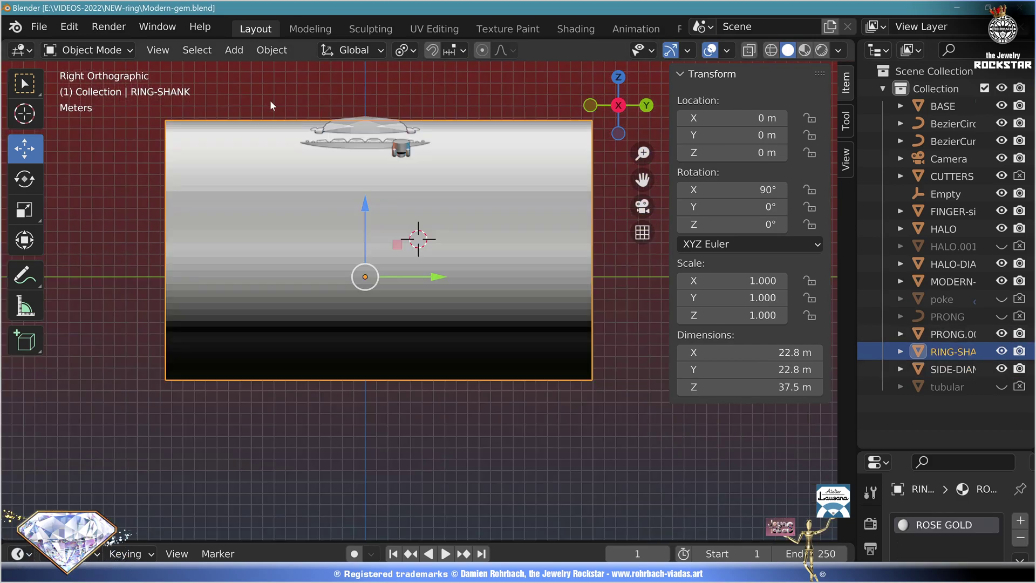
{"action": "left_click", "coordinate": [234, 50]}
{"action": "mouse_move", "coordinate": [254, 71]}
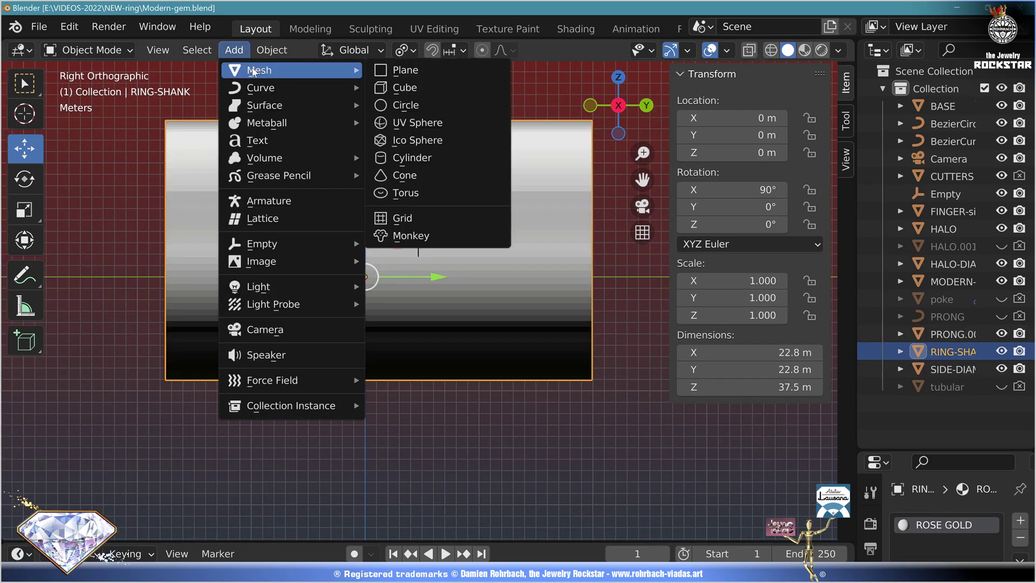
{"action": "left_click", "coordinate": [432, 76]}
{"action": "middle_click_drag", "start_coordinate": [410, 324], "coordinate": [291, 361]}
{"action": "left_click_drag", "start_coordinate": [318, 245], "coordinate": [262, 248]}
{"action": "key", "text": "KP_3"}
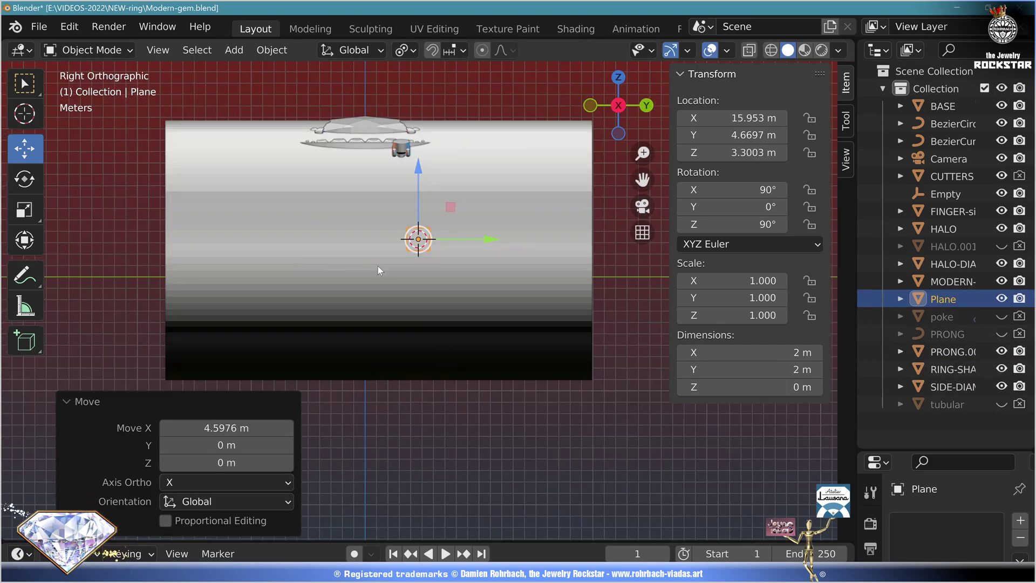
Delete the two vertices on the plane's +Y side with X-ray enabled, leaving a single vertical edge
{"action": "key", "text": "Tab"}
{"action": "scroll", "coordinate": [475, 264], "scroll_direction": "up", "scroll_amount": 3}
{"action": "scroll", "coordinate": [475, 264], "scroll_direction": "down", "scroll_amount": 4}
{"action": "key", "text": "alt+z"}
{"action": "key", "text": "alt+a"}
{"action": "key", "text": "b"}
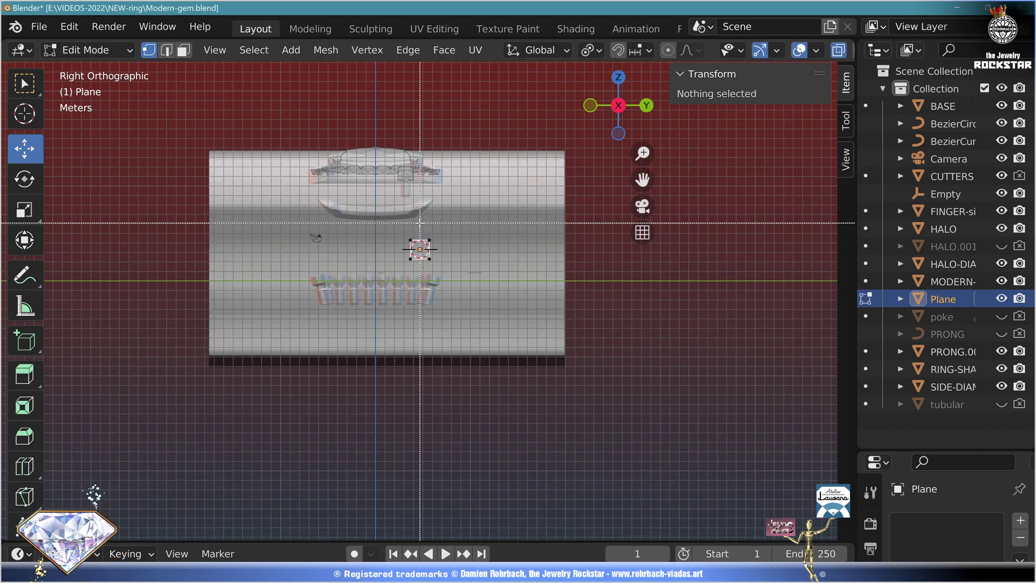
{"action": "left_click_drag", "start_coordinate": [421, 223], "coordinate": [467, 272]}
{"action": "key", "text": "x"}
{"action": "left_click", "coordinate": [509, 195]}
Move the remaining edge about 1.3 m towards -Y and 11.8 m down, across the shank's lower boundary
{"action": "scroll", "coordinate": [512, 219], "scroll_direction": "up", "scroll_amount": 3}
{"action": "key", "text": "a"}
{"action": "key", "text": "g"}
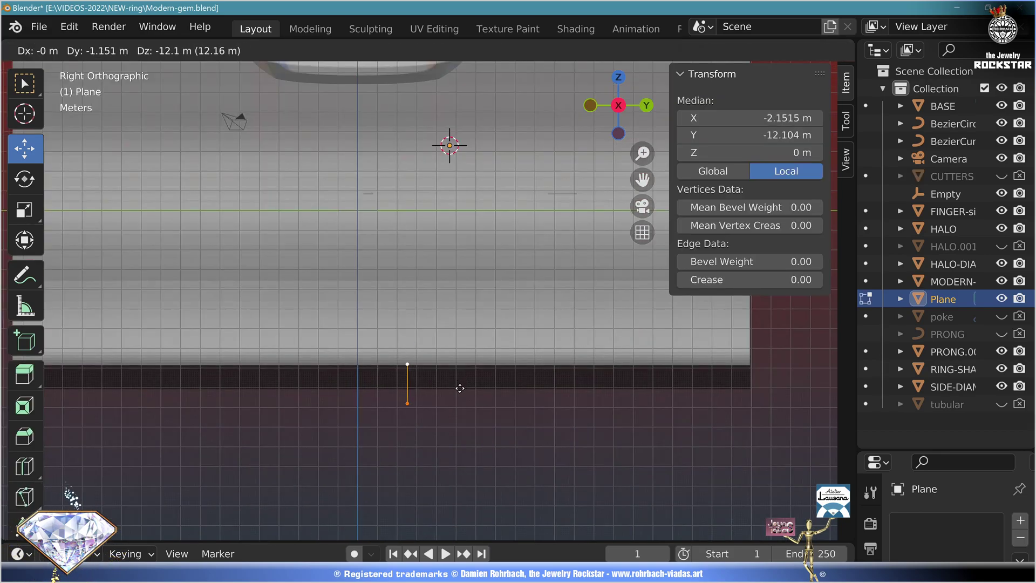
{"action": "left_click", "coordinate": [456, 381]}
Extrude the edge's upper vertex repeatedly upward into a gently curved, outward-leaning profile line that ends above the shank
{"action": "left_click", "coordinate": [414, 355]}
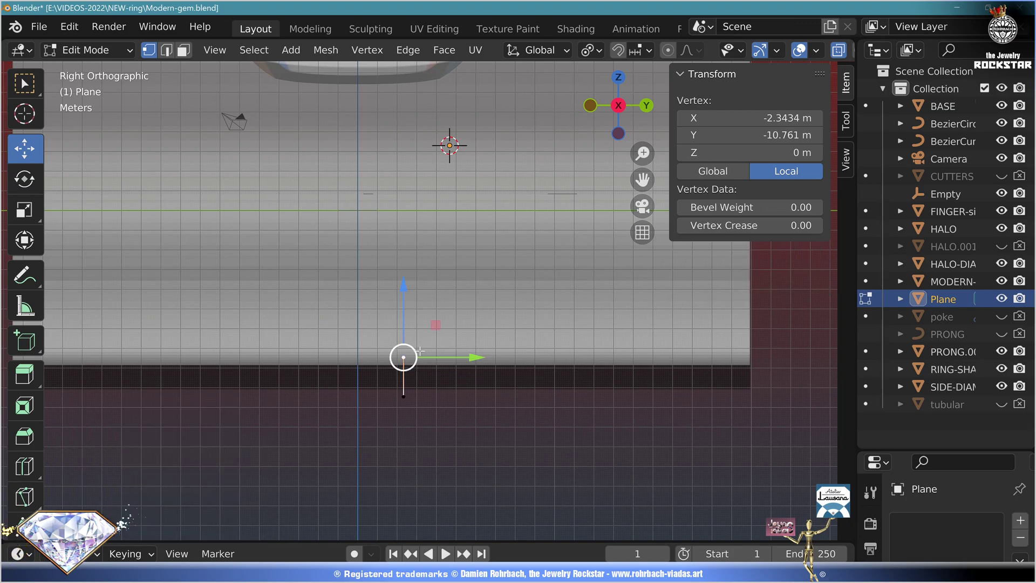
{"action": "scroll", "coordinate": [426, 348], "scroll_direction": "down", "scroll_amount": 3}
{"action": "scroll", "coordinate": [406, 326], "scroll_direction": "up", "scroll_amount": 2}
{"action": "key", "text": "e"}
{"action": "left_click", "coordinate": [410, 313]}
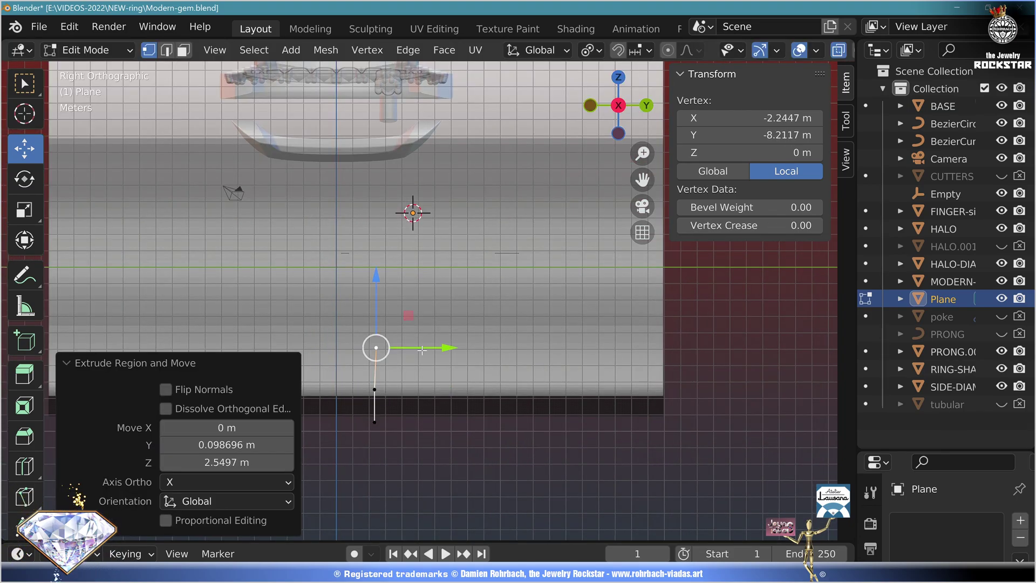
{"action": "key", "text": "e"}
{"action": "left_click", "coordinate": [431, 283]}
{"action": "key", "text": "e"}
{"action": "left_click", "coordinate": [442, 255]}
{"action": "key", "text": "e"}
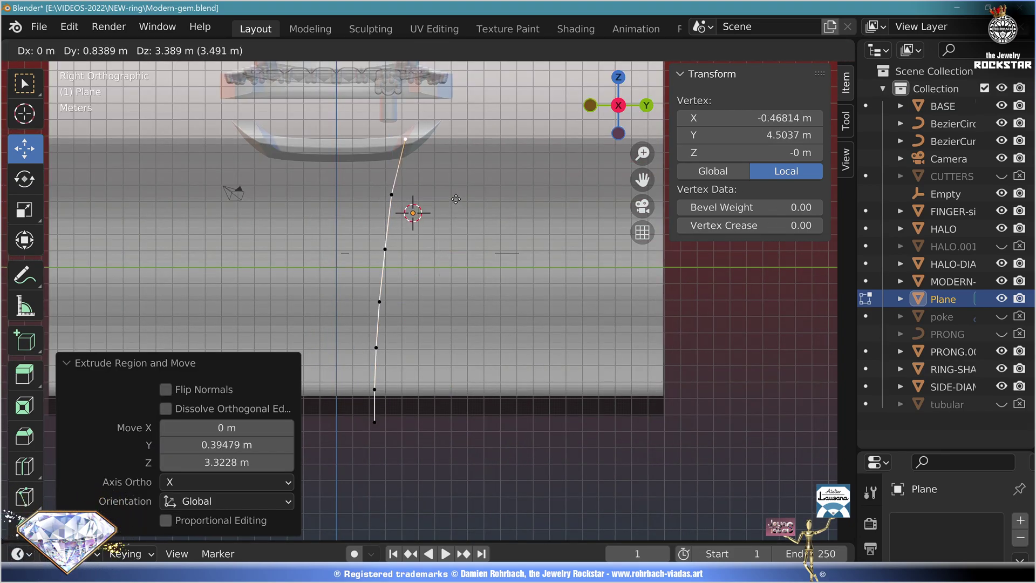
{"action": "left_click", "coordinate": [451, 190]}
{"action": "key", "text": "e"}
{"action": "middle_click_drag", "start_coordinate": [452, 190], "coordinate": [453, 268], "text": "shift"}
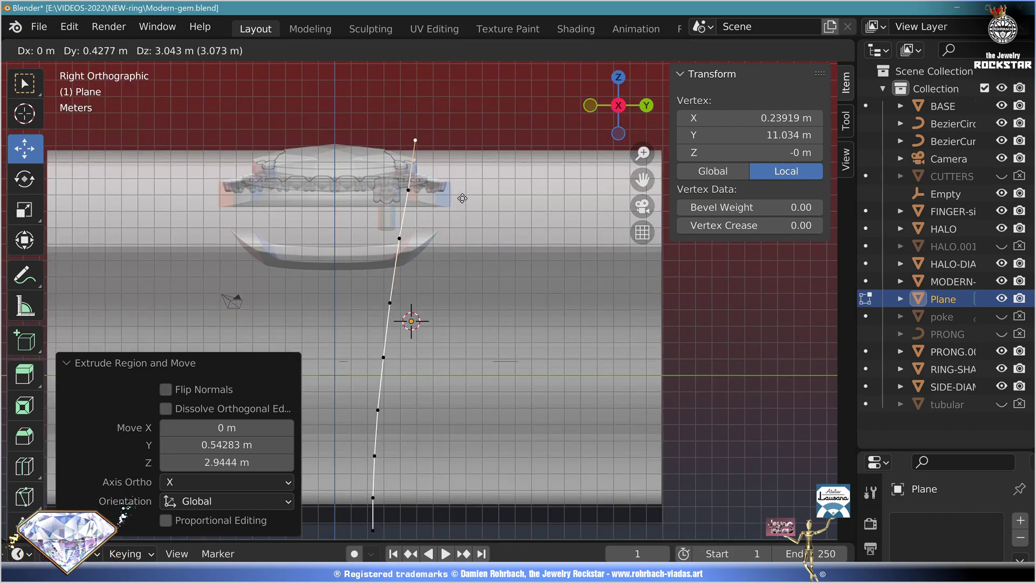
{"action": "left_click", "coordinate": [465, 191]}
Extrude the whole profile line along Y until it passes the end of the shank
{"action": "scroll", "coordinate": [465, 191], "scroll_direction": "down", "scroll_amount": 4}
{"action": "key", "text": "a"}
{"action": "key", "text": "e"}
{"action": "key", "text": "y"}
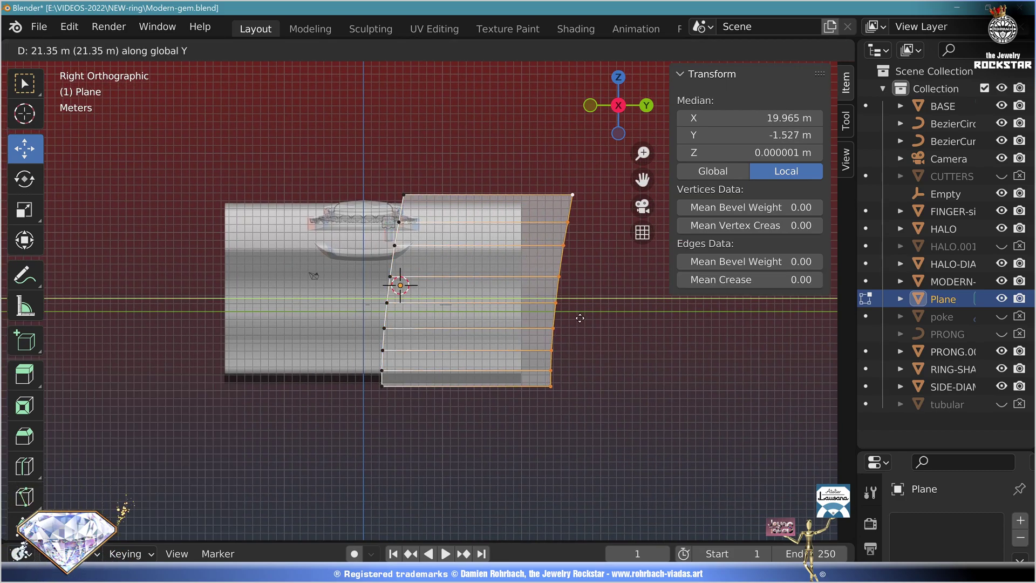
{"action": "left_click", "coordinate": [561, 296]}
Extrude the surface about 35.2 m through the shank along X to form a solid cutter block
{"action": "middle_click_drag", "start_coordinate": [561, 296], "coordinate": [604, 329]}
{"action": "key", "text": "e"}
{"action": "left_click", "coordinate": [620, 345]}
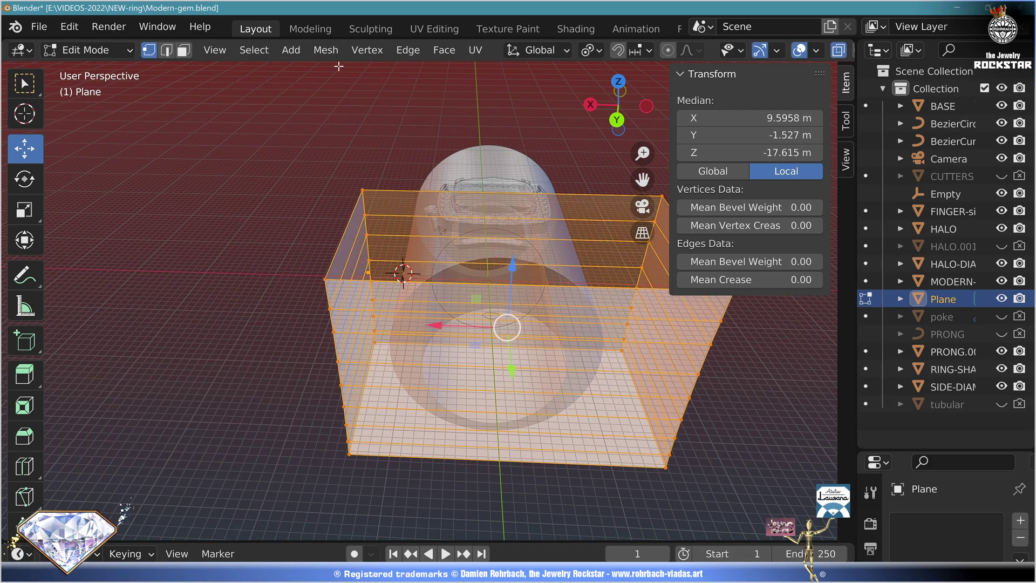
{"action": "left_click", "coordinate": [326, 49]}
{"action": "left_click", "coordinate": [527, 86]}
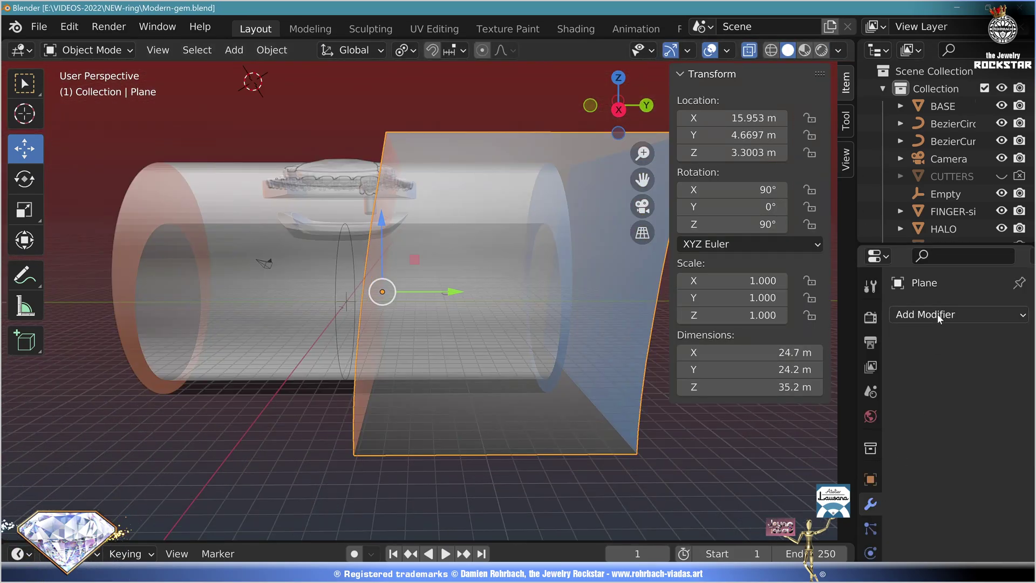
Add a Bevel modifier and a Subdivision Surface modifier with 3 levels to the cutter block
{"action": "left_click", "coordinate": [911, 318]}
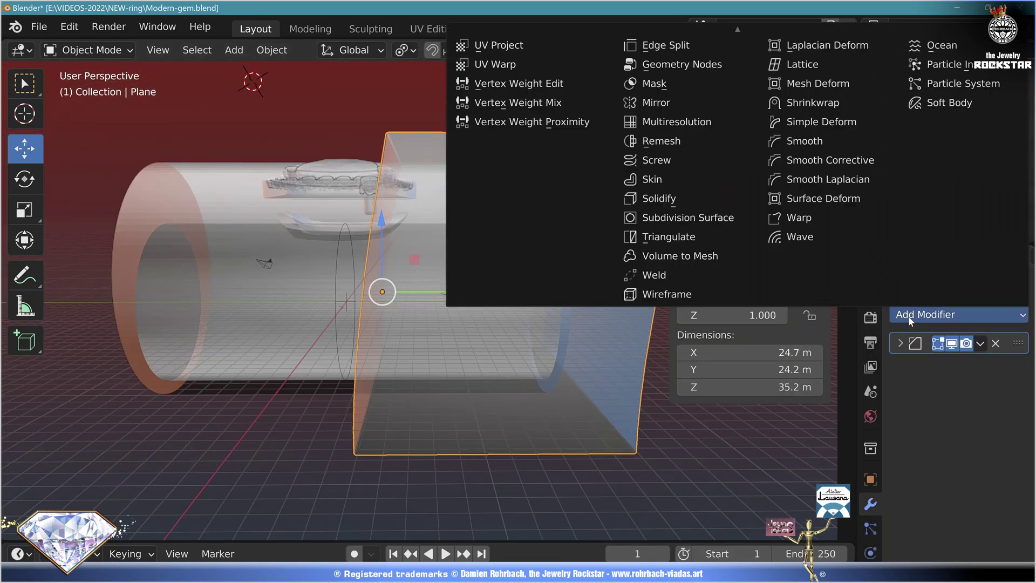
{"action": "left_click", "coordinate": [694, 219]}
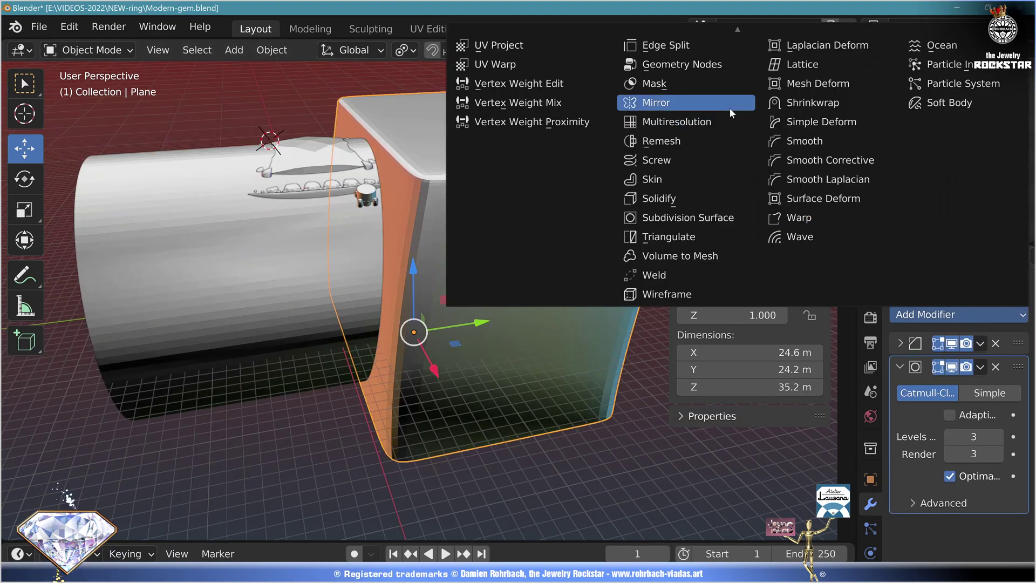
Add a Mirror modifier to the block using MODERN-cut-GEMSTONE as mirror object and only the Y axis
{"action": "left_click", "coordinate": [731, 108]}
{"action": "left_click", "coordinate": [973, 468]}
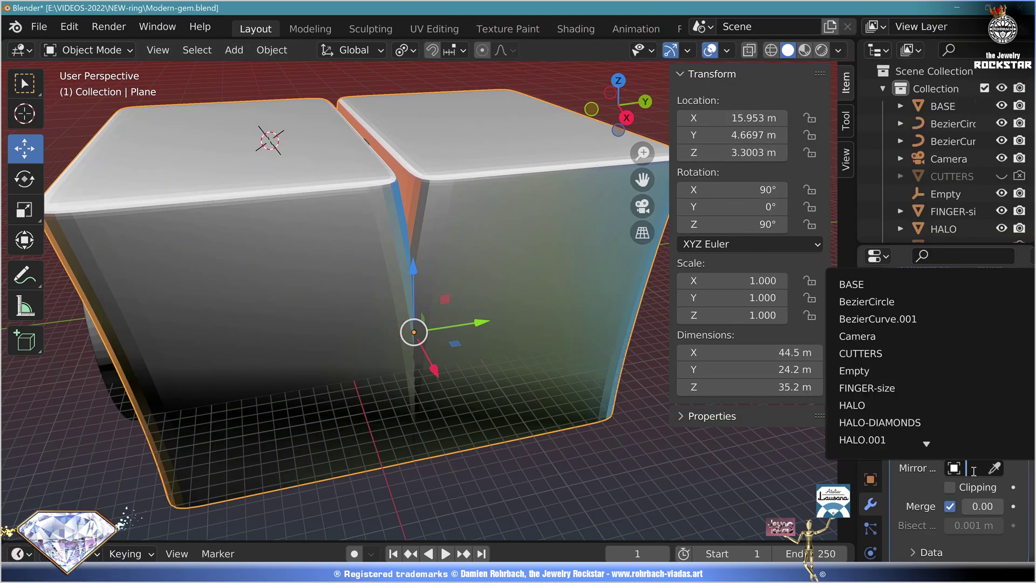
{"action": "scroll", "coordinate": [957, 406], "scroll_direction": "down", "scroll_amount": 3}
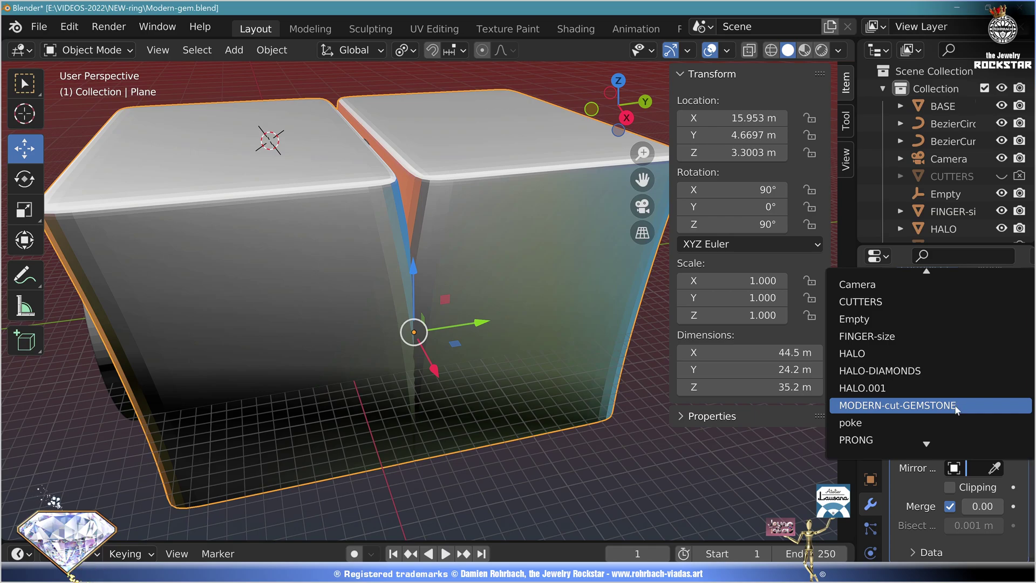
{"action": "left_click", "coordinate": [955, 407]}
{"action": "left_click", "coordinate": [972, 403]}
{"action": "left_click", "coordinate": [953, 403]}
Rename the mirrored cutter block as BIG-CUTTERS
{"action": "middle_click_drag", "start_coordinate": [527, 377], "coordinate": [477, 343]}
{"action": "key", "text": "F2"}
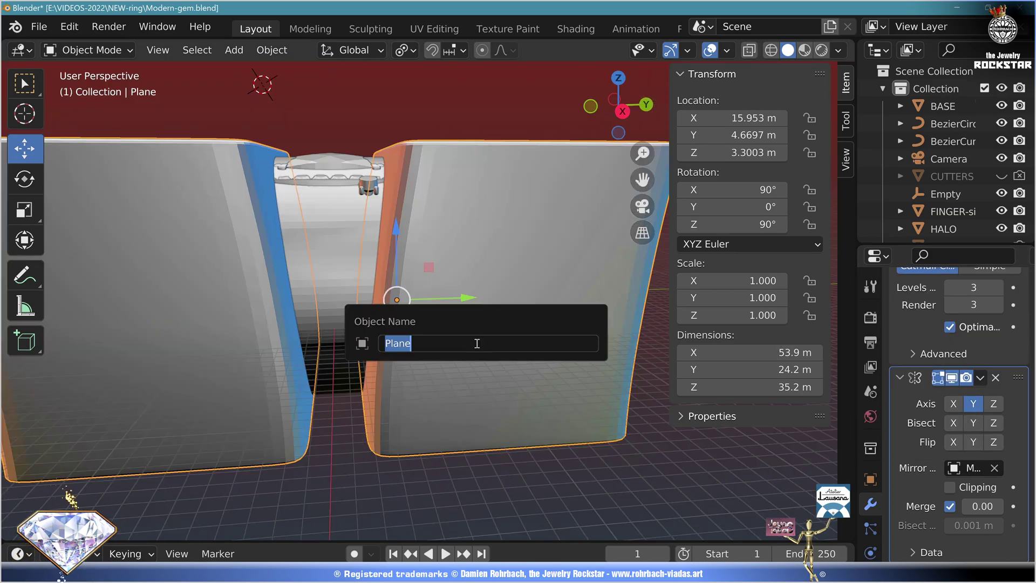
{"action": "key", "text": "Return"}
Cut RING-SHANK with BIG-CUTTERS through a Boolean modifier and hide BIG-CUTTERS
{"action": "left_click", "coordinate": [478, 345]}
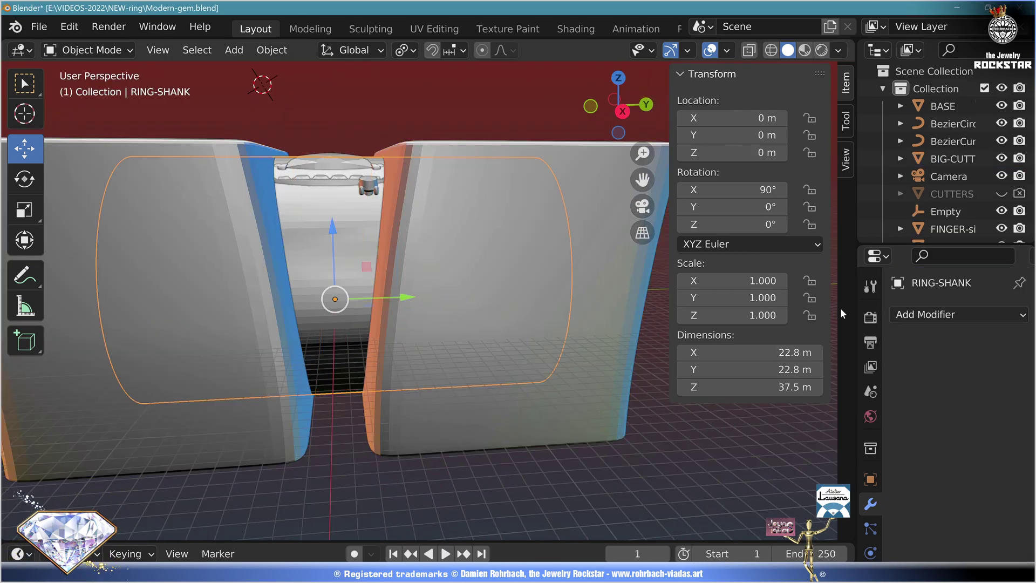
{"action": "left_click", "coordinate": [960, 314]}
{"action": "left_click", "coordinate": [688, 63]}
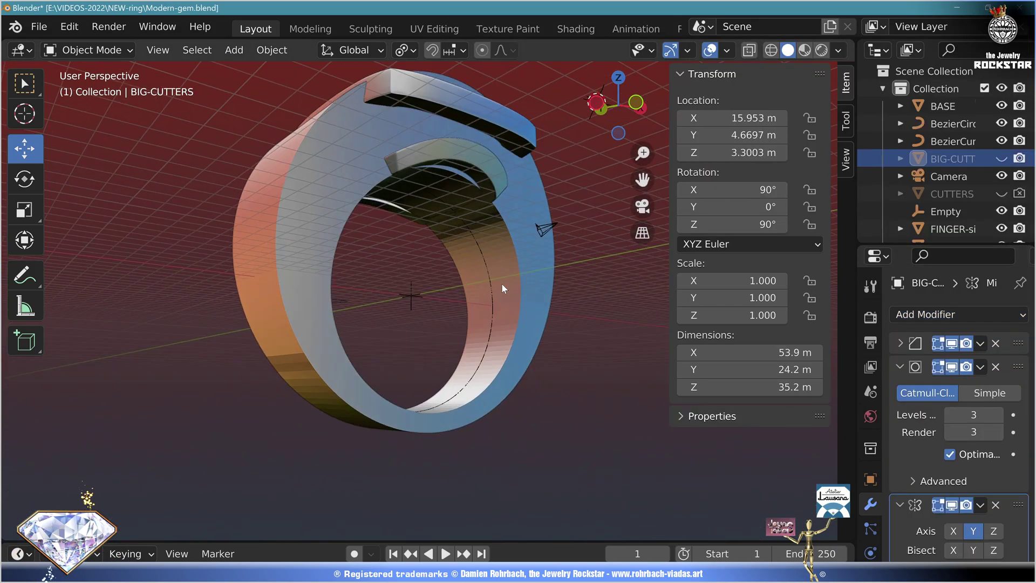
Tilt SIDE-DIAMONDS to 39.7° about Y and reposition it on the shank's shoulder at about X 7.64, Y 3.24, Z 10.76 m
{"action": "middle_click_drag", "start_coordinate": [502, 284], "coordinate": [520, 326]}
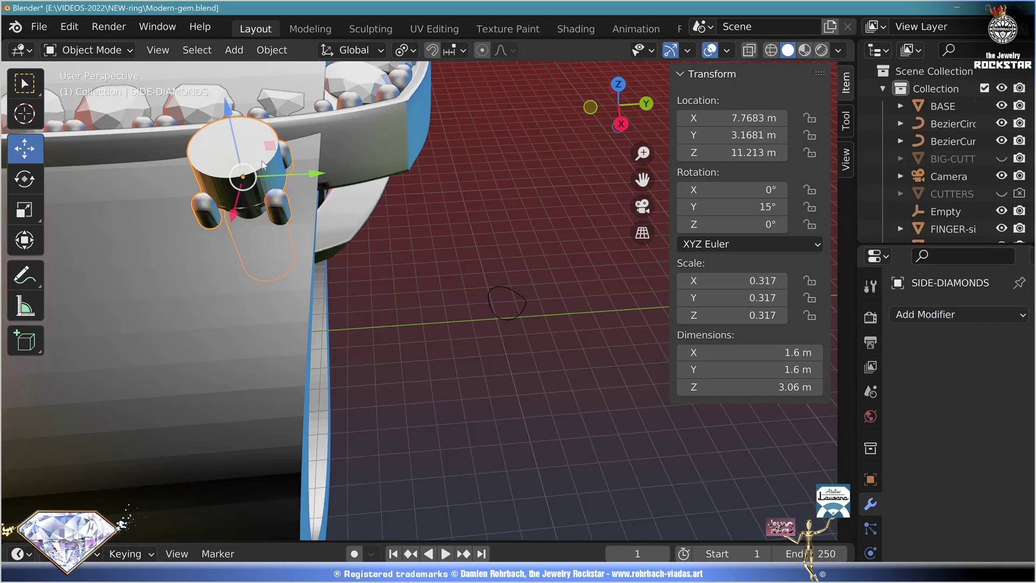
{"action": "key", "text": "KP_3"}
{"action": "middle_click_drag", "start_coordinate": [122, 83], "coordinate": [526, 393], "text": "shift"}
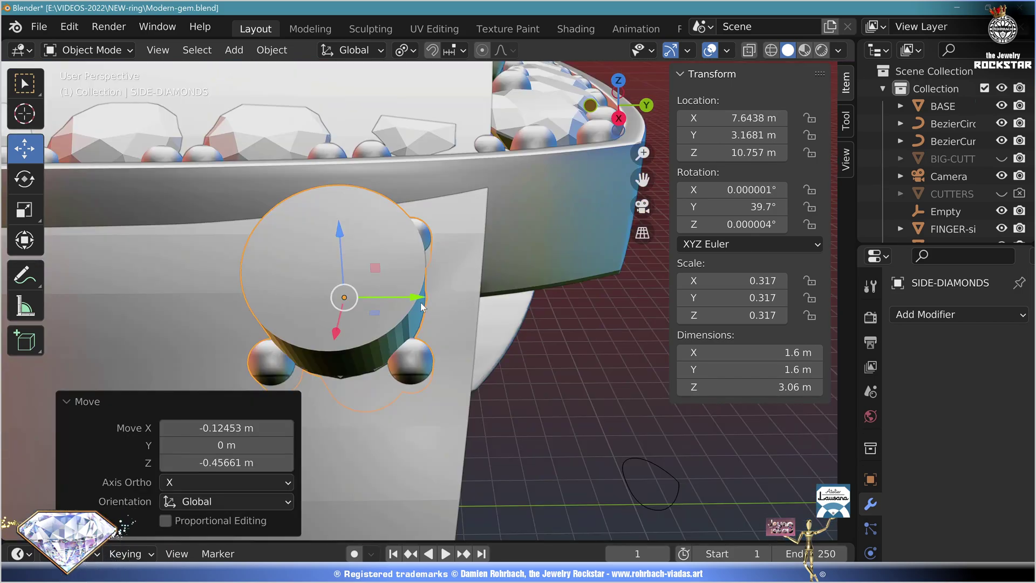
{"action": "key", "text": "g"}
{"action": "key", "text": "y"}
{"action": "left_click", "coordinate": [461, 254]}
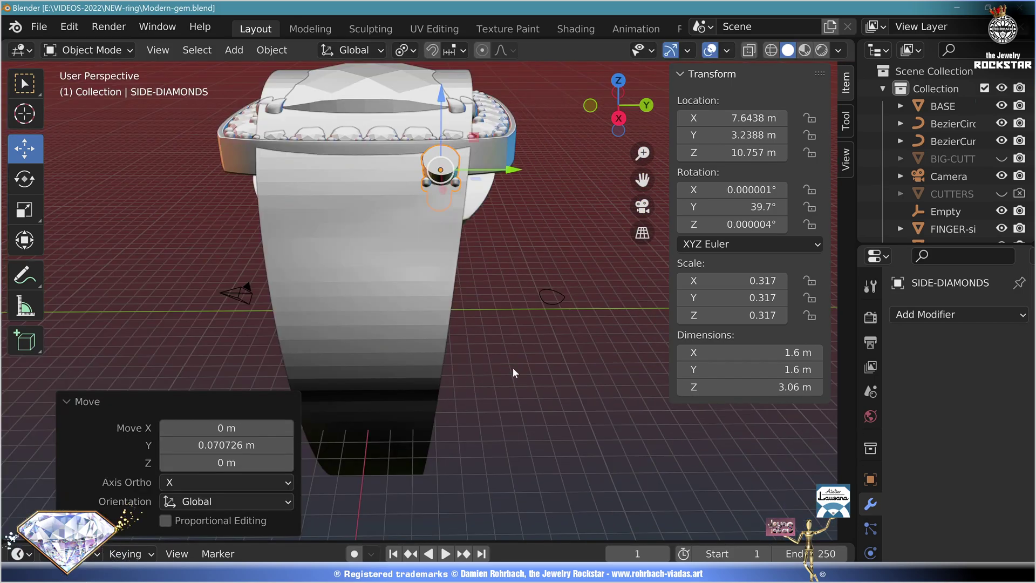
Mirror SIDE-DIAMONDS to the opposite side of the shank with a Mirror modifier
{"action": "left_click", "coordinate": [989, 316]}
{"action": "left_click", "coordinate": [712, 102]}
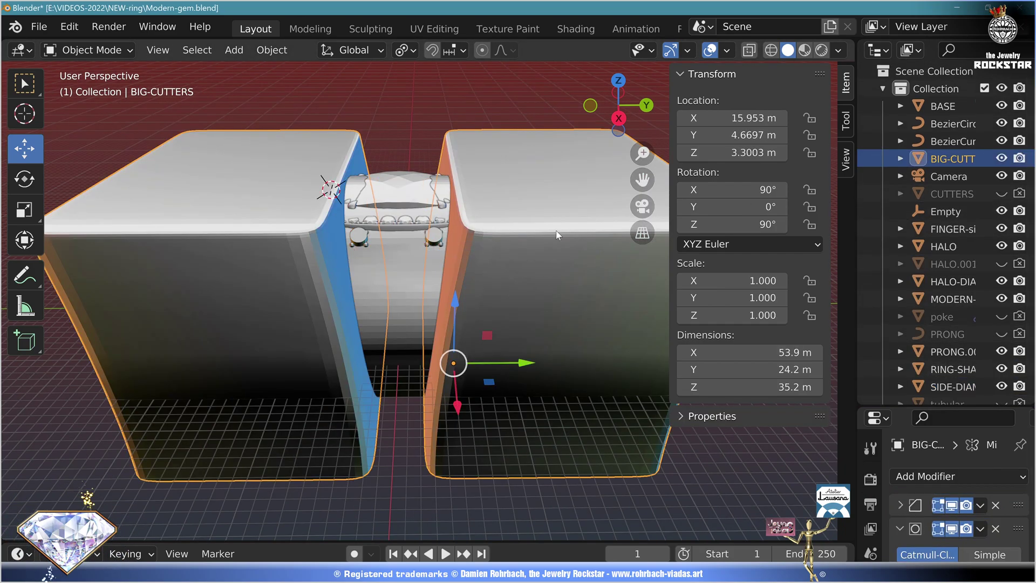
Duplicate BIG-CUTTERS in place and hide the original in both the viewport and renders
{"action": "key", "text": "shift+d"}
{"action": "key", "text": "Escape"}
{"action": "left_click", "coordinate": [1001, 158]}
{"action": "left_click", "coordinate": [1020, 159]}
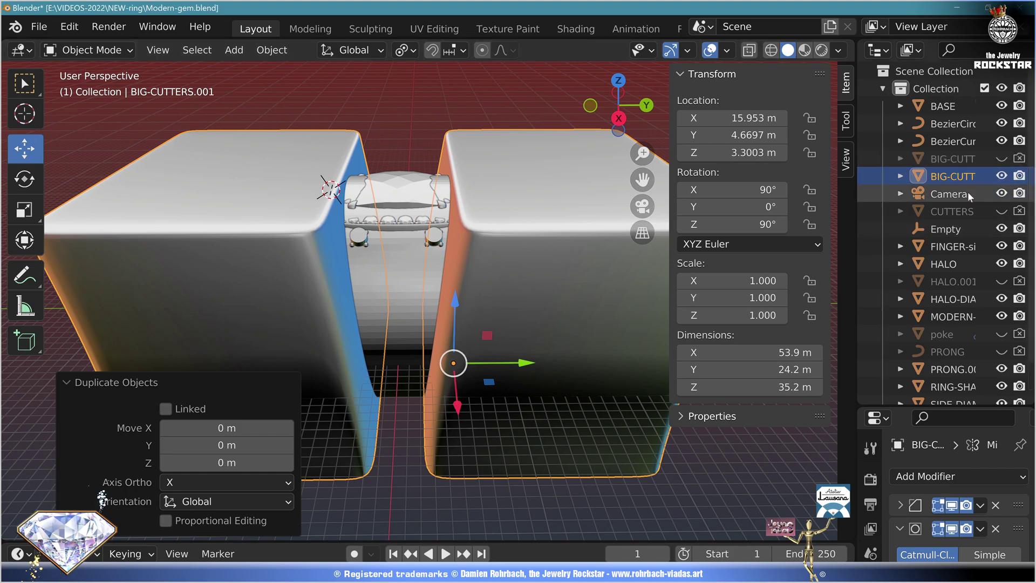
Delete the outer vertices of the BIG-CUTTERS copy, keeping only one curved edge profile that follows the shank's side
{"action": "key", "text": "Tab"}
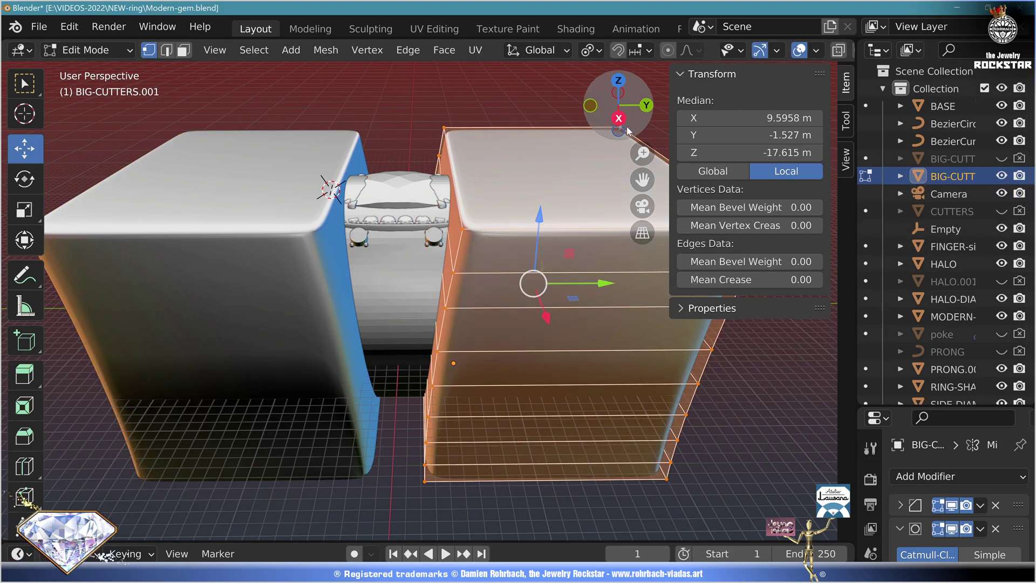
{"action": "key", "text": "KP_3"}
{"action": "key", "text": "alt+z"}
{"action": "key", "text": "alt+a"}
{"action": "middle_click_drag", "start_coordinate": [472, 283], "coordinate": [343, 182], "text": "shift"}
{"action": "key", "text": "c"}
{"action": "left_click", "coordinate": [605, 284]}
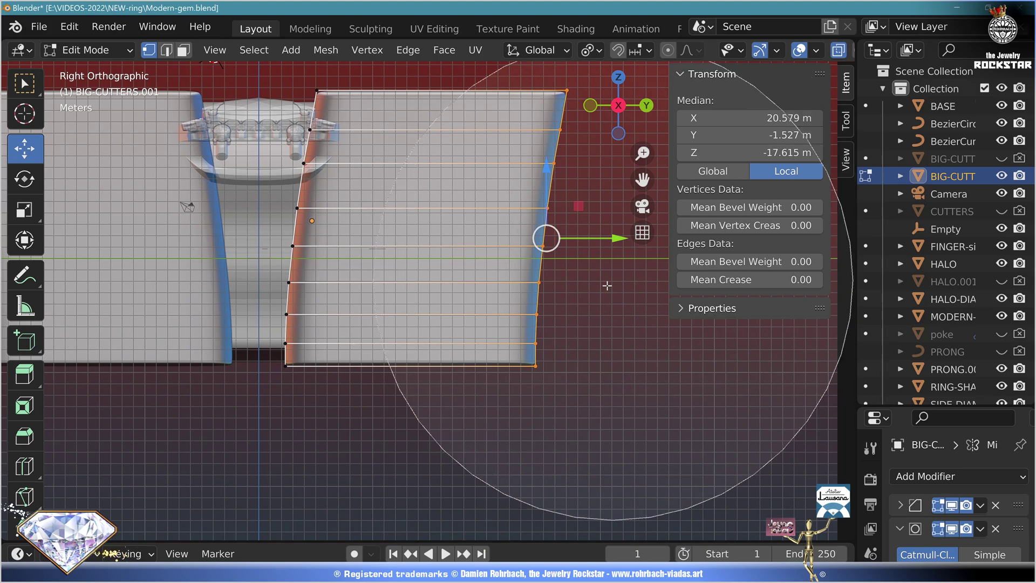
{"action": "key", "text": "x"}
{"action": "left_click", "coordinate": [585, 217]}
{"action": "middle_click_drag", "start_coordinate": [585, 217], "coordinate": [526, 226]}
{"action": "key", "text": "c"}
{"action": "left_click", "coordinate": [646, 283]}
{"action": "right_click", "coordinate": [646, 283]}
{"action": "key", "text": "x"}
{"action": "left_click", "coordinate": [587, 236]}
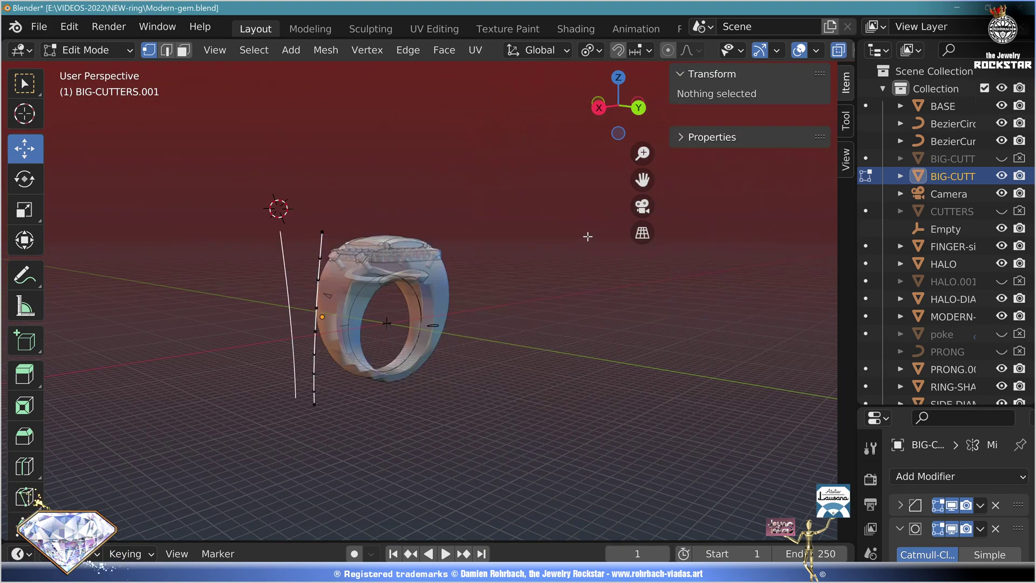
Move the edge profile inward over the shank and refine it by deleting a lower vertex and nudging another about -0.05 m in Y
{"action": "key", "text": "KP_3"}
{"action": "middle_click_drag", "start_coordinate": [596, 252], "coordinate": [630, 222], "text": "shift"}
{"action": "scroll", "coordinate": [630, 222], "scroll_direction": "up", "scroll_amount": 4}
{"action": "key", "text": "a"}
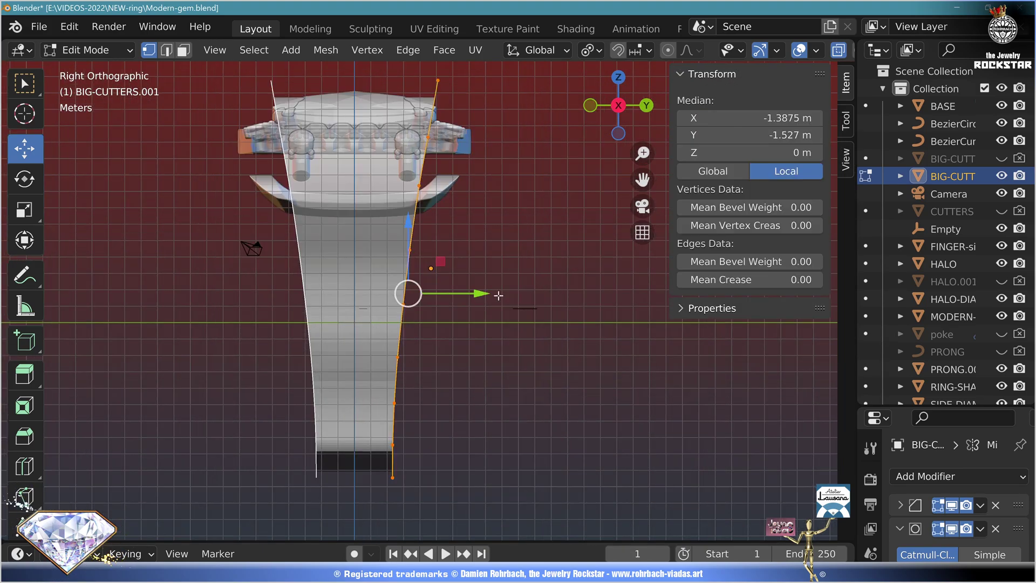
{"action": "key", "text": "alt+z"}
{"action": "key", "text": "g"}
{"action": "left_click", "coordinate": [470, 352]}
{"action": "left_click", "coordinate": [365, 421]}
{"action": "key", "text": "x"}
{"action": "left_click", "coordinate": [366, 420]}
{"action": "left_click", "coordinate": [365, 389]}
{"action": "left_click_drag", "start_coordinate": [440, 388], "coordinate": [434, 388]}
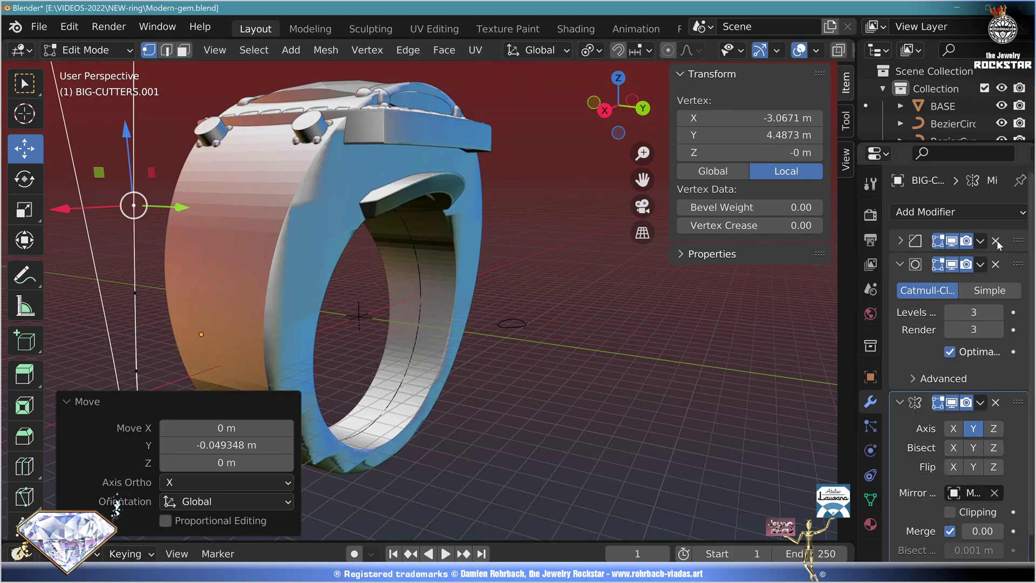
Remove the Bevel and Subdivision Surface modifiers from the cutter copy and turn on Clipping in its Mirror modifier
{"action": "left_click", "coordinate": [996, 241]}
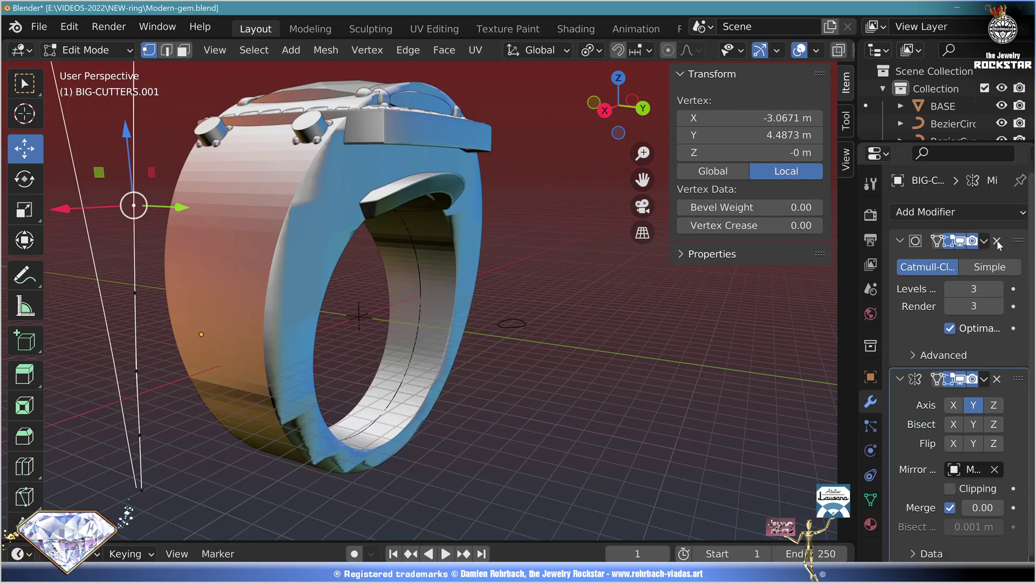
{"action": "left_click", "coordinate": [996, 241]}
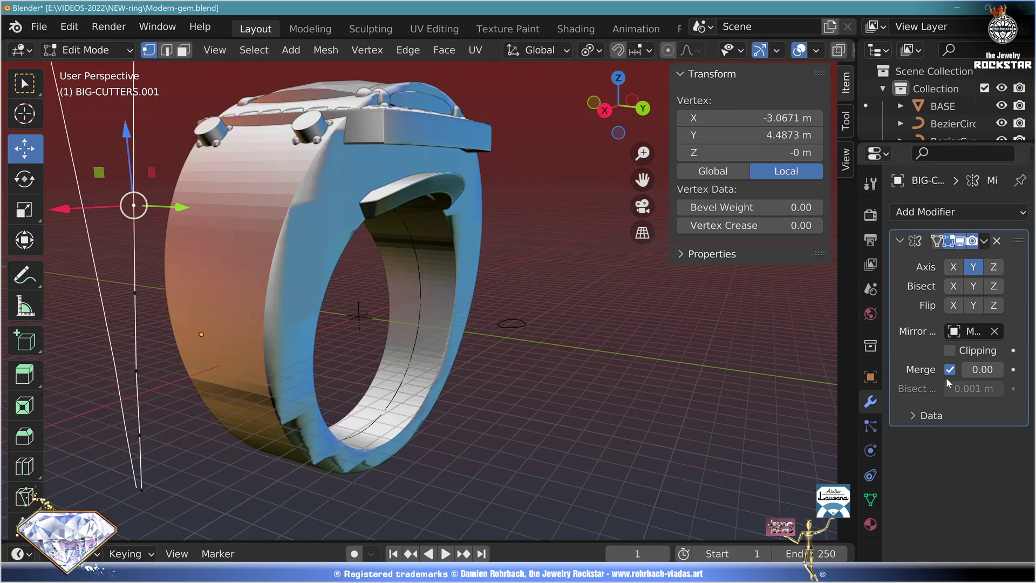
{"action": "scroll", "coordinate": [485, 324], "scroll_direction": "down", "scroll_amount": 4}
Extrude the whole edge profile in Y until it meets the mirror plane at the ring's centre
{"action": "middle_click_drag", "start_coordinate": [499, 316], "coordinate": [536, 316]}
{"action": "key", "text": "a"}
{"action": "key", "text": "g"}
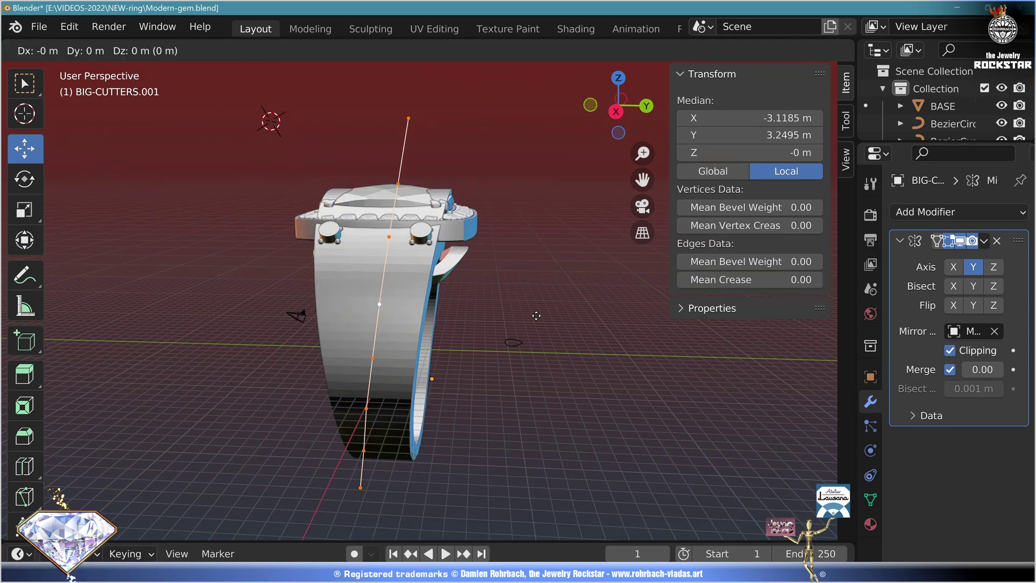
{"action": "left_click", "coordinate": [482, 302]}
Extrude the tapered strip about 36.4 m along X through the ring to form a wedge-shaped cutter
{"action": "middle_click_drag", "start_coordinate": [482, 302], "coordinate": [391, 306]}
{"action": "scroll", "coordinate": [390, 306], "scroll_direction": "down", "scroll_amount": 3}
{"action": "key", "text": "e"}
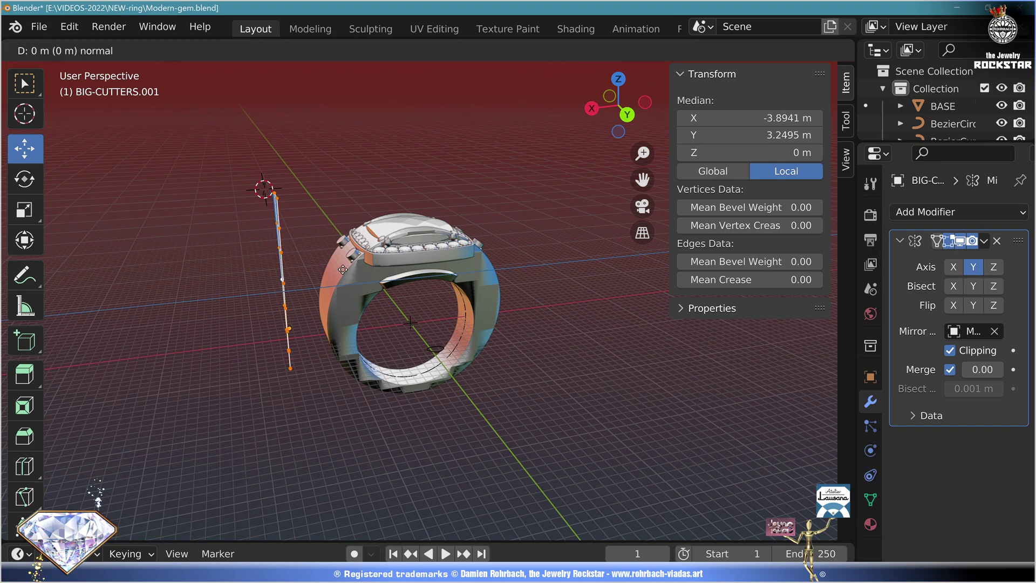
{"action": "key", "text": "x"}
{"action": "left_click", "coordinate": [592, 293]}
{"action": "key", "text": "Tab"}
{"action": "middle_click_drag", "start_coordinate": [588, 292], "coordinate": [580, 391]}
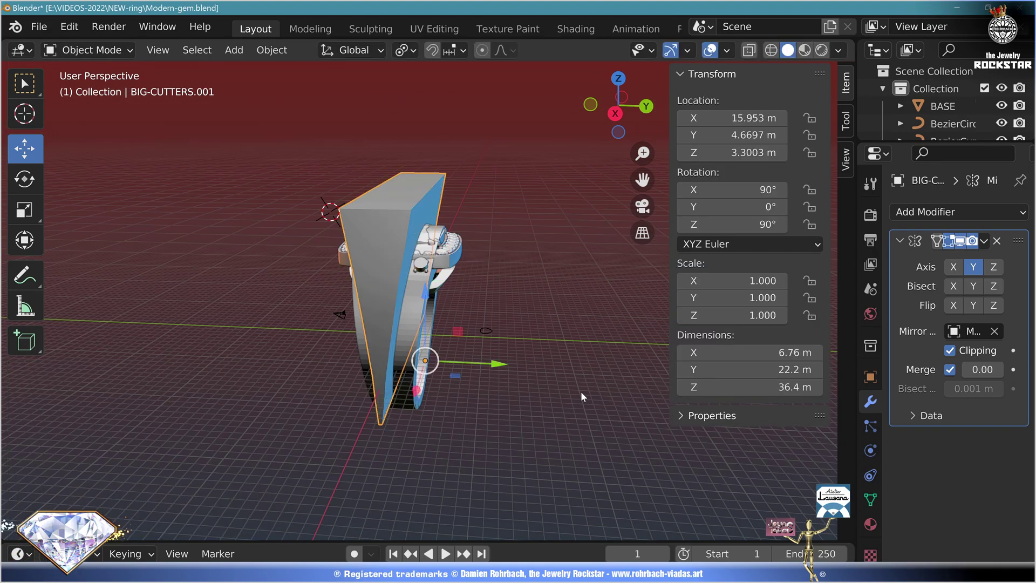
Add a Voxel Remesh of 0.05 m to the wedge cutter and subtract it from RING-SHANK with a Fast-solver Boolean modifier
{"action": "left_click", "coordinate": [931, 213]}
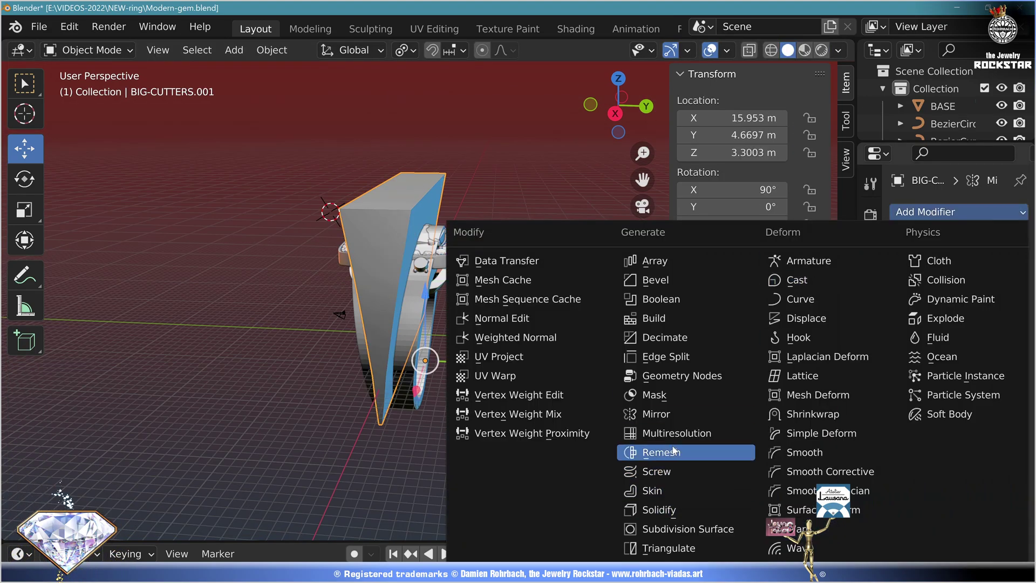
{"action": "left_click", "coordinate": [660, 451]}
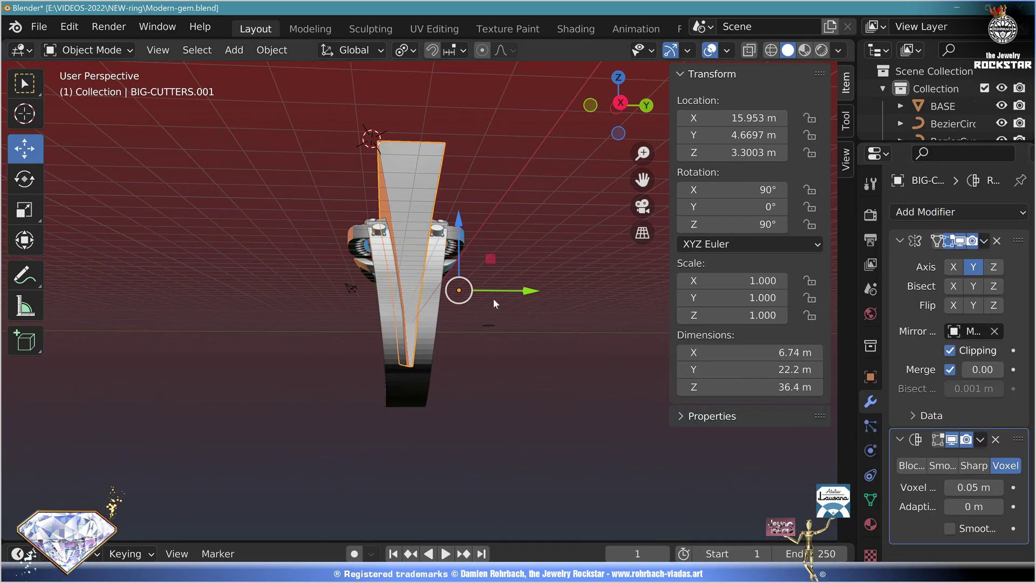
{"action": "left_click", "coordinate": [474, 302]}
{"action": "left_click", "coordinate": [928, 213]}
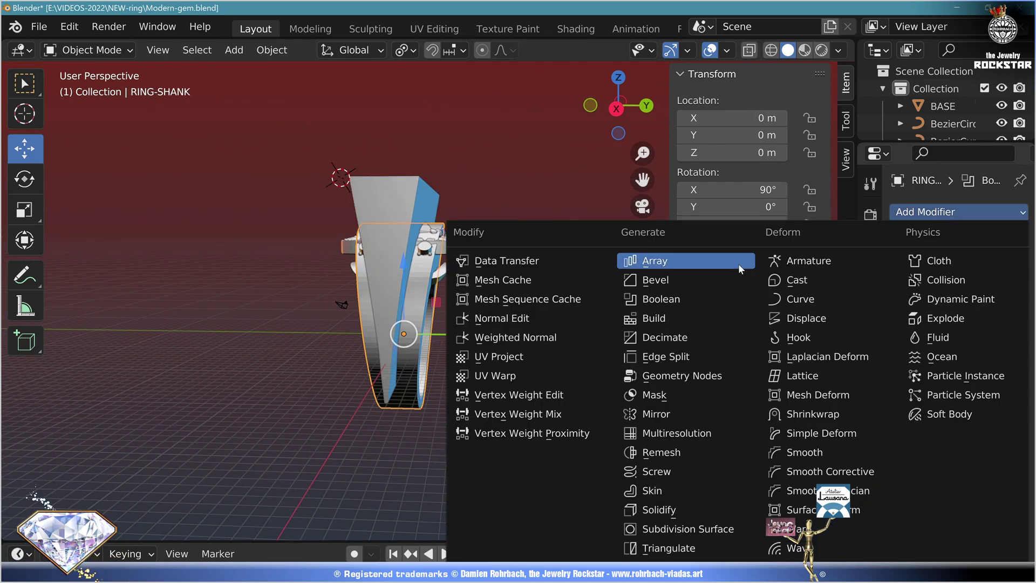
{"action": "left_click", "coordinate": [686, 298]}
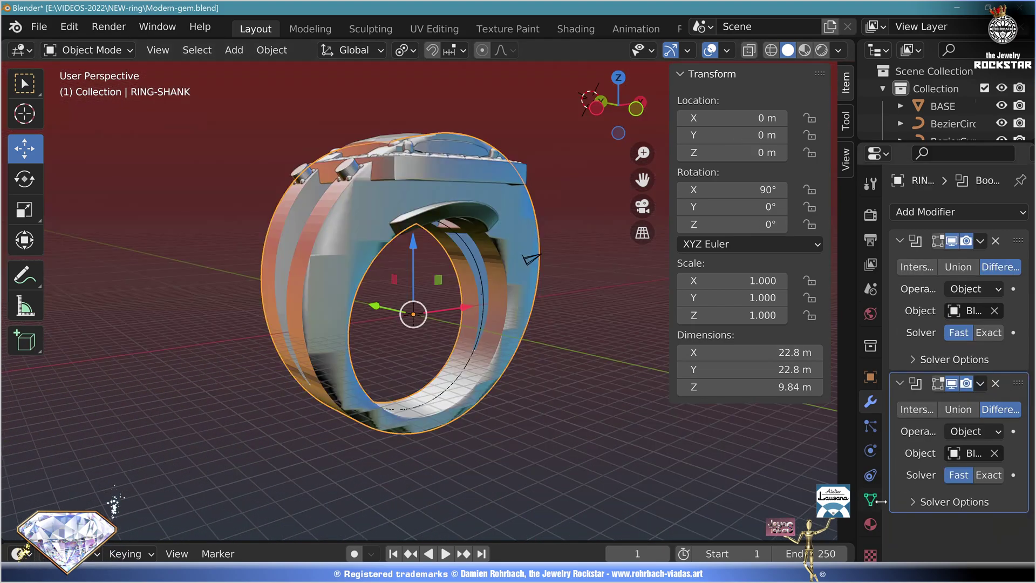
Enable Auto Smooth at 30° for the normals of RING-SHANK
{"action": "left_click", "coordinate": [870, 499]}
{"action": "scroll", "coordinate": [917, 480], "scroll_direction": "down", "scroll_amount": 5}
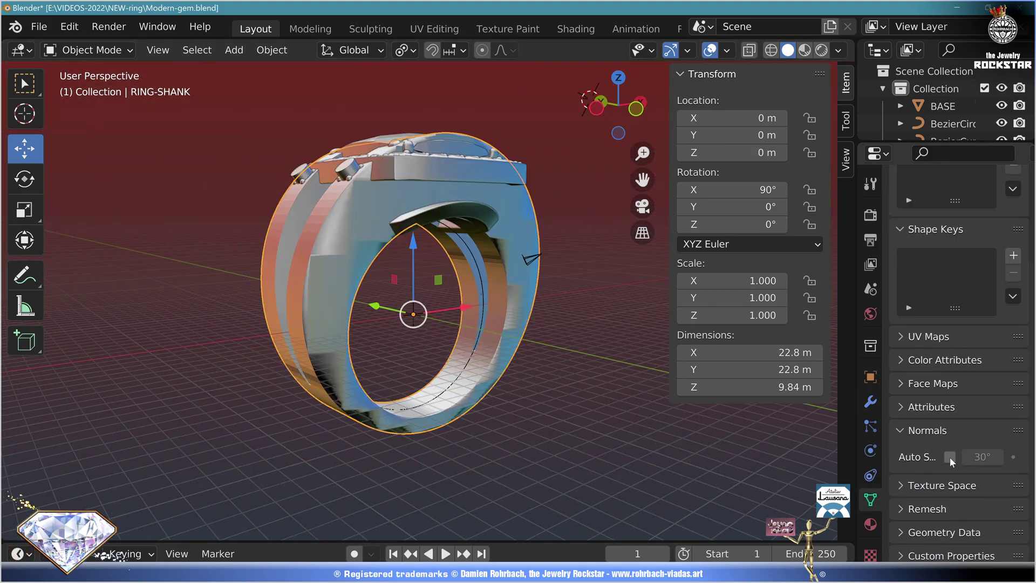
{"action": "left_click", "coordinate": [950, 457]}
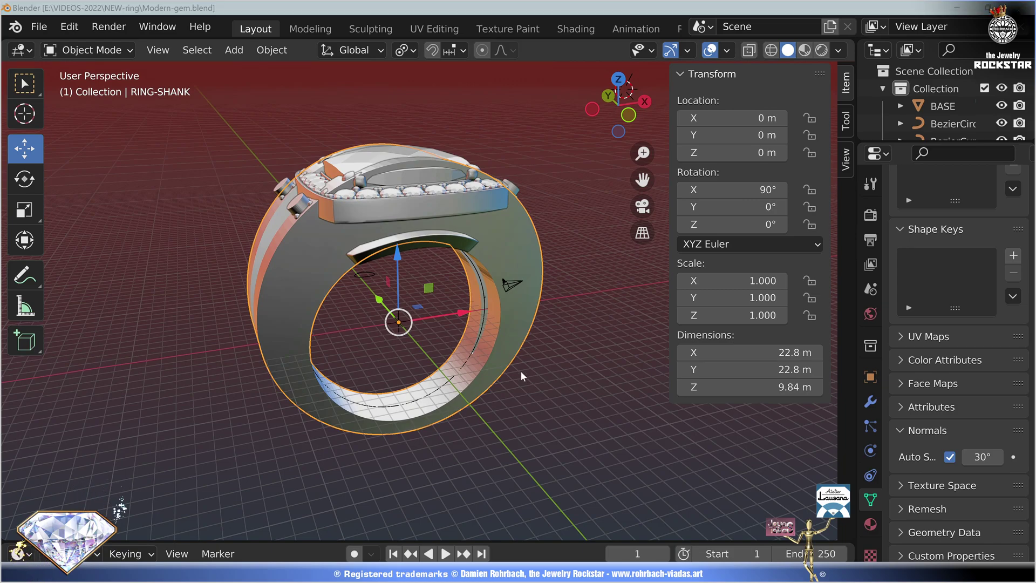
Add a 2 m plane aligned to the front view and move it about -4.11 m in Y, in front of the ring
{"action": "left_click", "coordinate": [234, 50]}
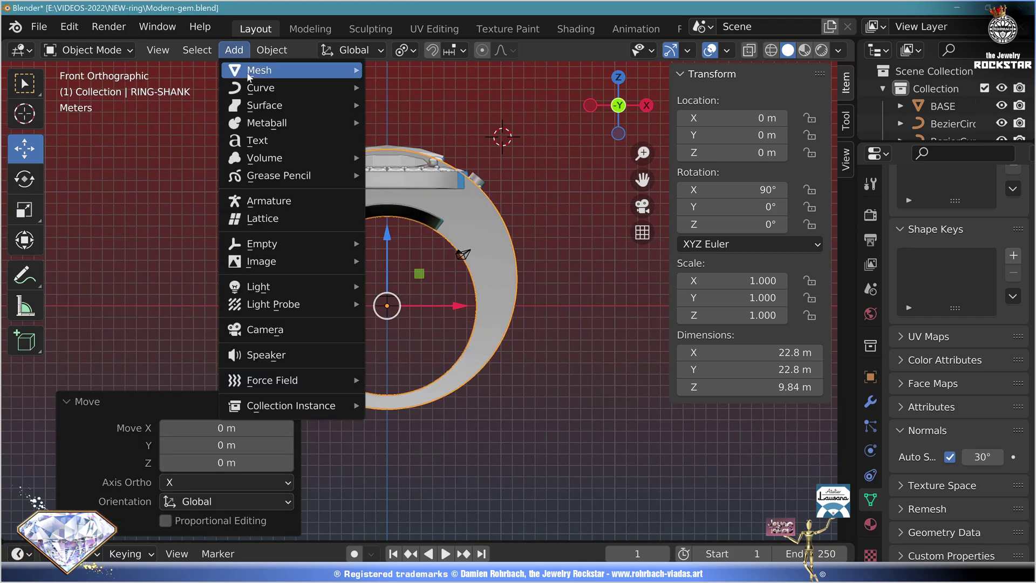
{"action": "mouse_move", "coordinate": [262, 72]}
{"action": "left_click", "coordinate": [405, 67]}
{"action": "left_click", "coordinate": [227, 411]}
{"action": "left_click", "coordinate": [203, 451]}
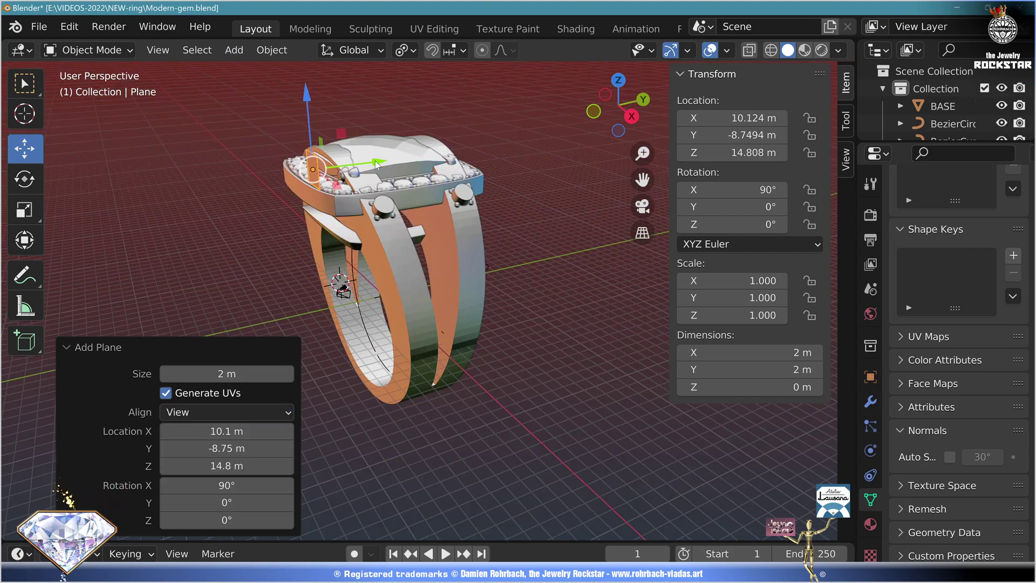
{"action": "left_click_drag", "start_coordinate": [377, 173], "coordinate": [309, 177]}
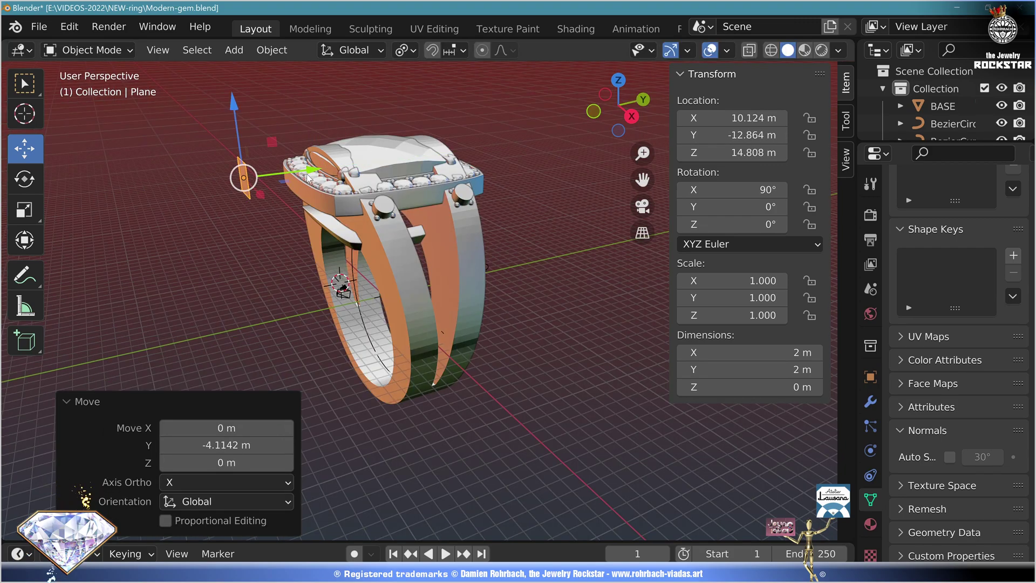
Delete the plane's inner edge vertices, keeping only the single vertical edge nearest the shoulder
{"action": "key", "text": "KP_1"}
{"action": "key", "text": "Tab"}
{"action": "key", "text": "alt+a"}
{"action": "scroll", "coordinate": [329, 304], "scroll_direction": "up", "scroll_amount": 5}
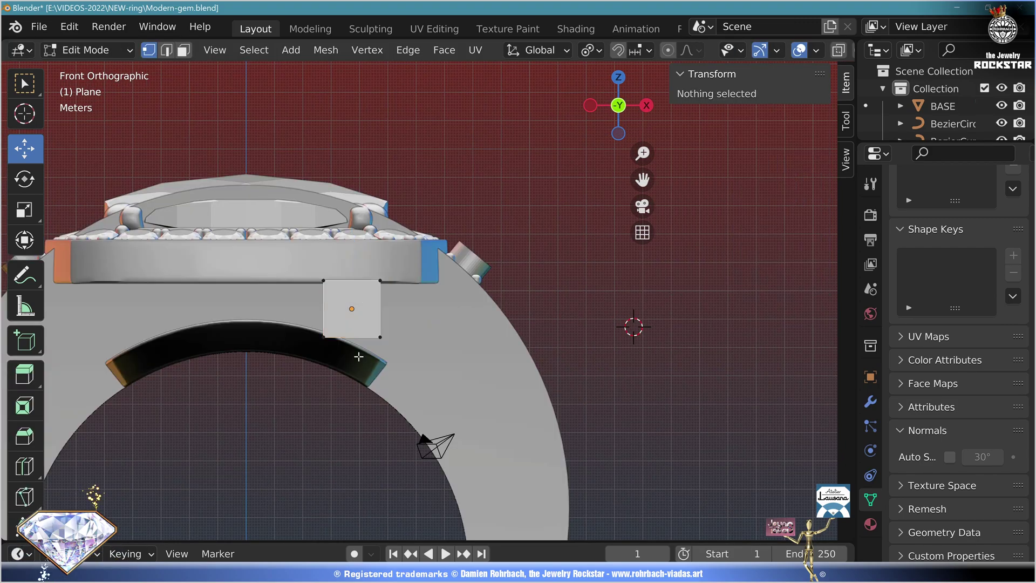
{"action": "left_click", "coordinate": [330, 303], "text": "alt"}
{"action": "key", "text": "x"}
{"action": "left_click", "coordinate": [455, 227]}
{"action": "middle_click_drag", "start_coordinate": [456, 226], "coordinate": [488, 196], "text": "shift"}
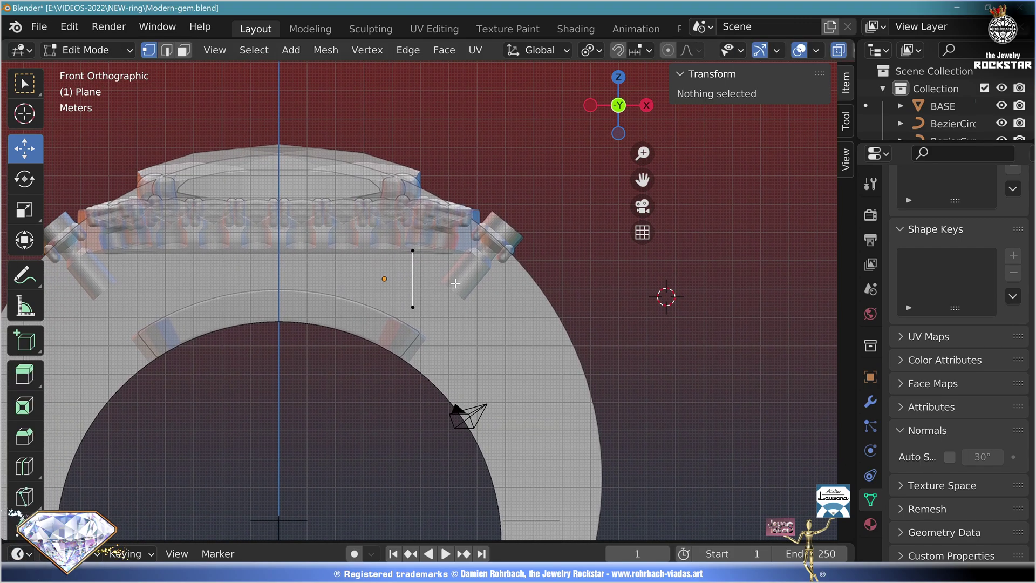
Place the edge beside the halo's rim and extrude a vertex chain down past the side diamond into the finger hole
{"action": "scroll", "coordinate": [443, 244], "scroll_direction": "up", "scroll_amount": 2}
{"action": "left_click", "coordinate": [442, 244]}
{"action": "key", "text": "g"}
{"action": "left_click", "coordinate": [510, 184]}
{"action": "key", "text": "e"}
{"action": "left_click", "coordinate": [496, 244]}
{"action": "key", "text": "e"}
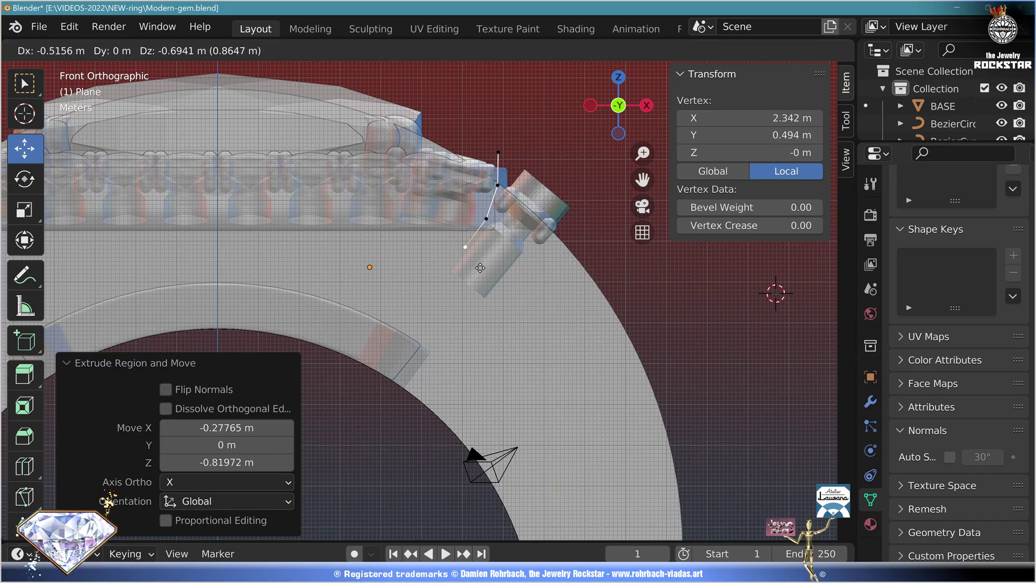
{"action": "left_click", "coordinate": [463, 286]}
{"action": "key", "text": "e"}
{"action": "left_click", "coordinate": [379, 435]}
Reposition the lower vertices of the chain to refine the curve between the side diamond and the finger hole
{"action": "left_click", "coordinate": [405, 334]}
{"action": "key", "text": "g"}
{"action": "left_click", "coordinate": [417, 344]}
{"action": "left_click", "coordinate": [365, 414]}
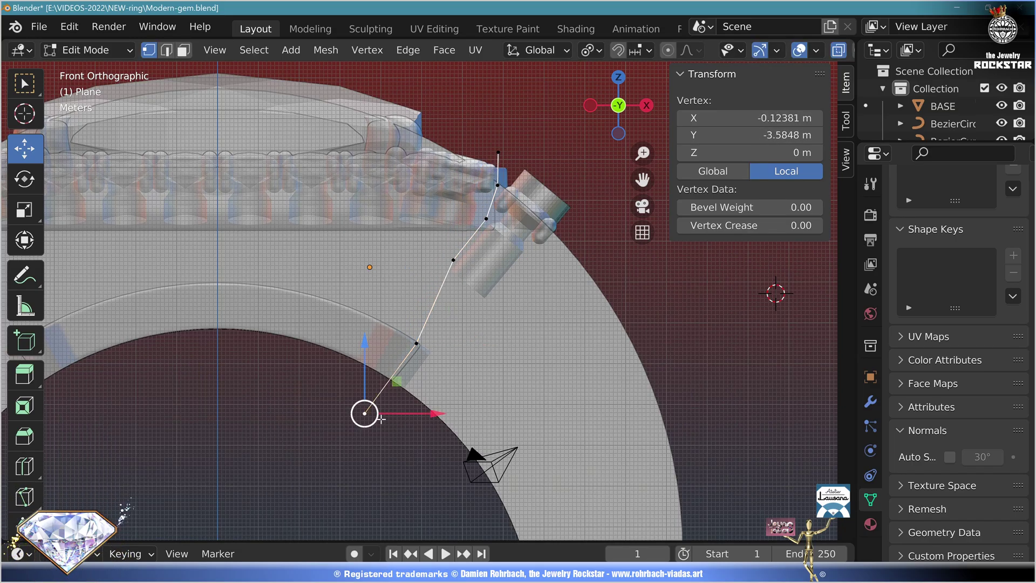
{"action": "key", "text": "g"}
{"action": "left_click", "coordinate": [362, 410]}
{"action": "left_click", "coordinate": [452, 257]}
{"action": "key", "text": "g"}
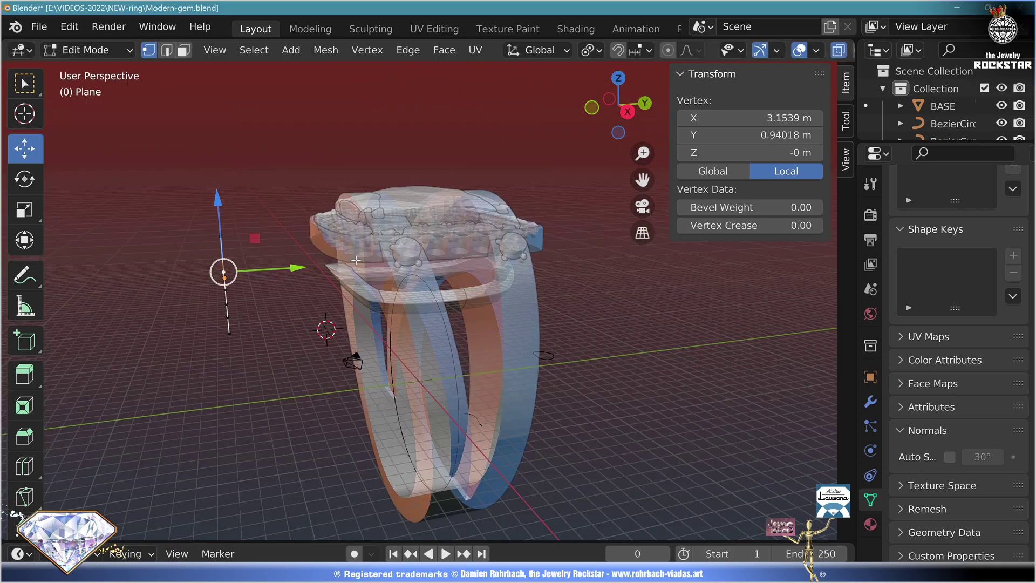
Extrude the complete vertex chain about 24.8 m along Y across the whole ring
{"action": "key", "text": "a"}
{"action": "key", "text": "g"}
{"action": "key", "text": "y"}
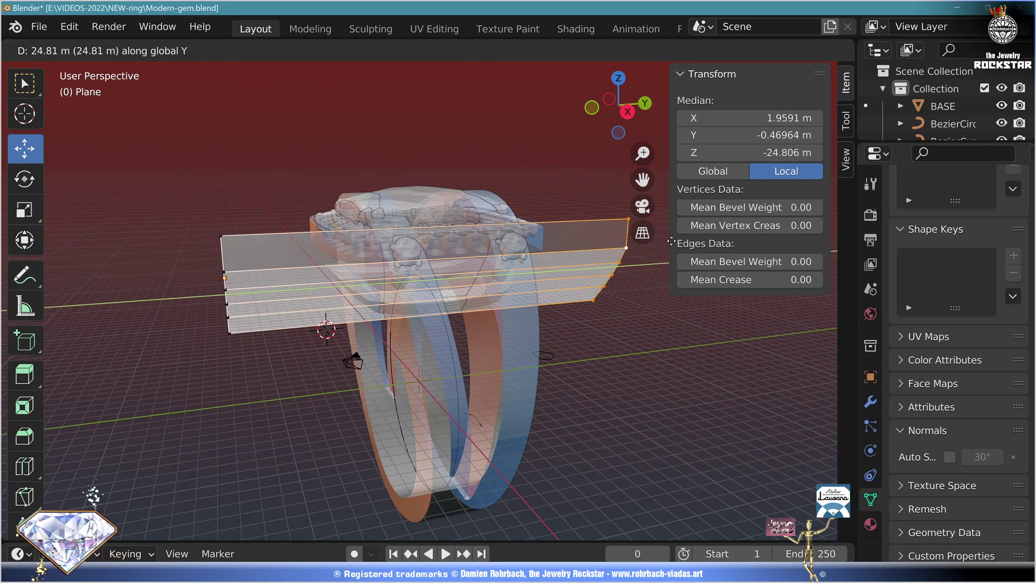
{"action": "left_click", "coordinate": [671, 241]}
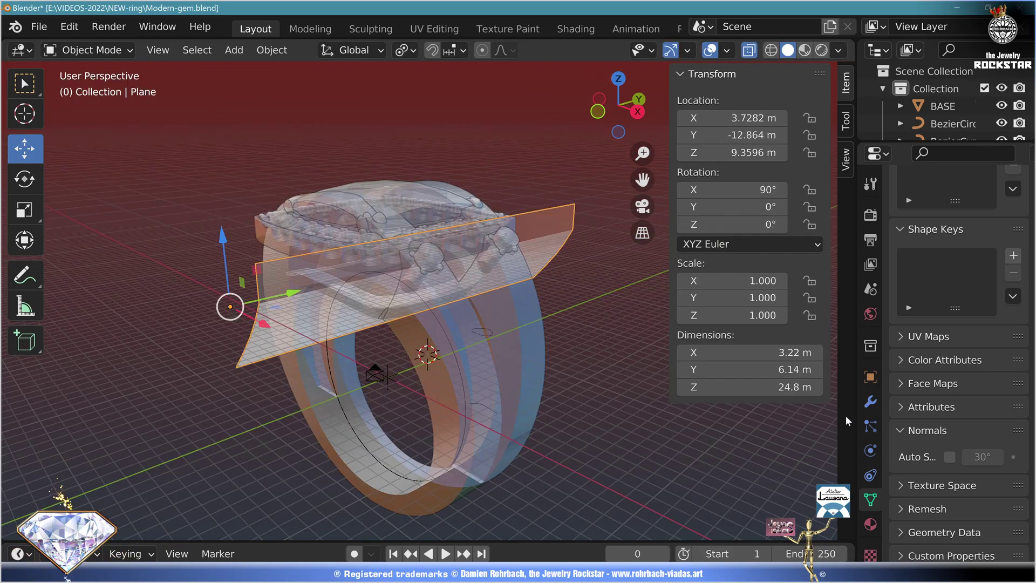
Mirror the extruded sheet on X about MODERN-cut-GEMSTONE with a Mirror modifier and apply it
{"action": "left_click", "coordinate": [870, 401]}
{"action": "left_click", "coordinate": [922, 212]}
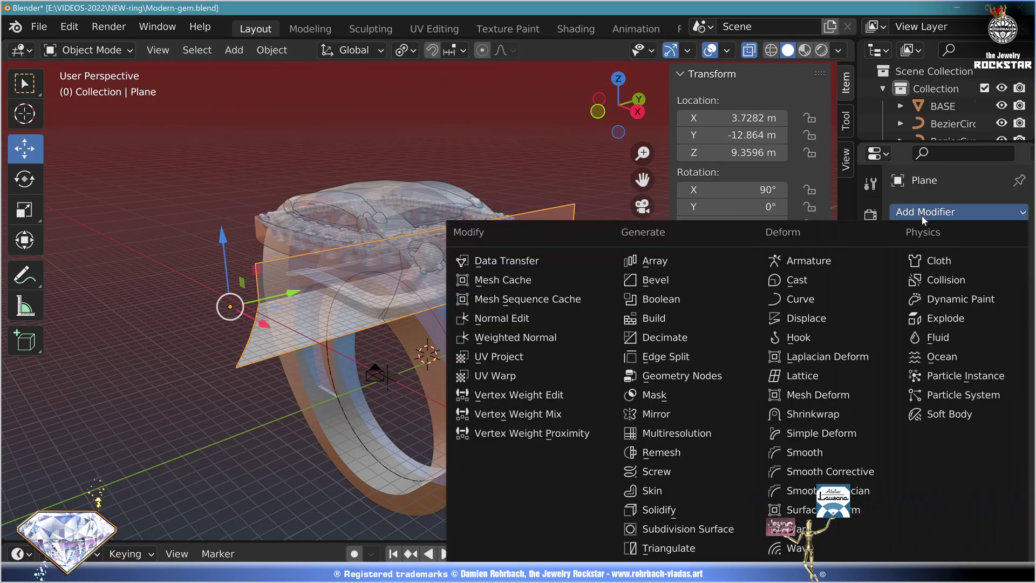
{"action": "left_click", "coordinate": [655, 414]}
{"action": "left_click", "coordinate": [969, 331]}
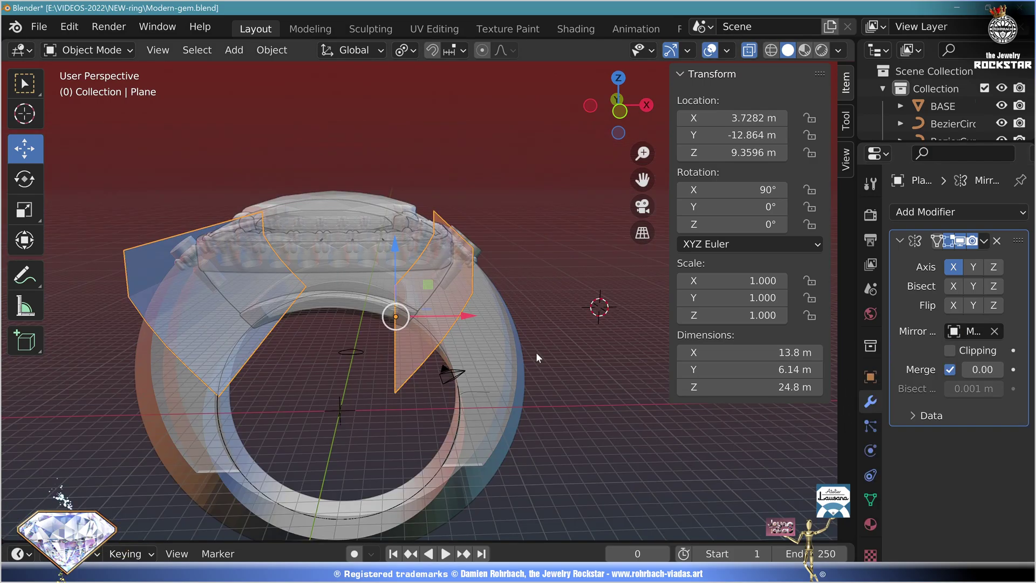
{"action": "key", "text": "ctrl+a"}
{"action": "left_click", "coordinate": [535, 352]}
Bridge the edge loops of the two mirrored sheets to form a closed block under the halo
{"action": "key", "text": "Tab"}
{"action": "middle_click_drag", "start_coordinate": [535, 351], "coordinate": [409, 316]}
{"action": "key", "text": "a"}
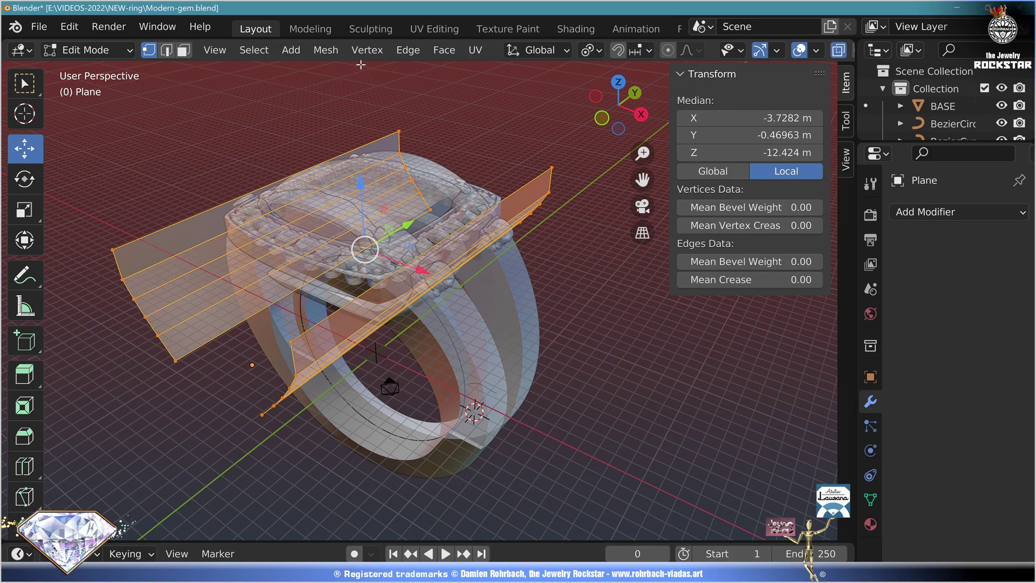
{"action": "left_click", "coordinate": [408, 50]}
{"action": "left_click", "coordinate": [462, 102]}
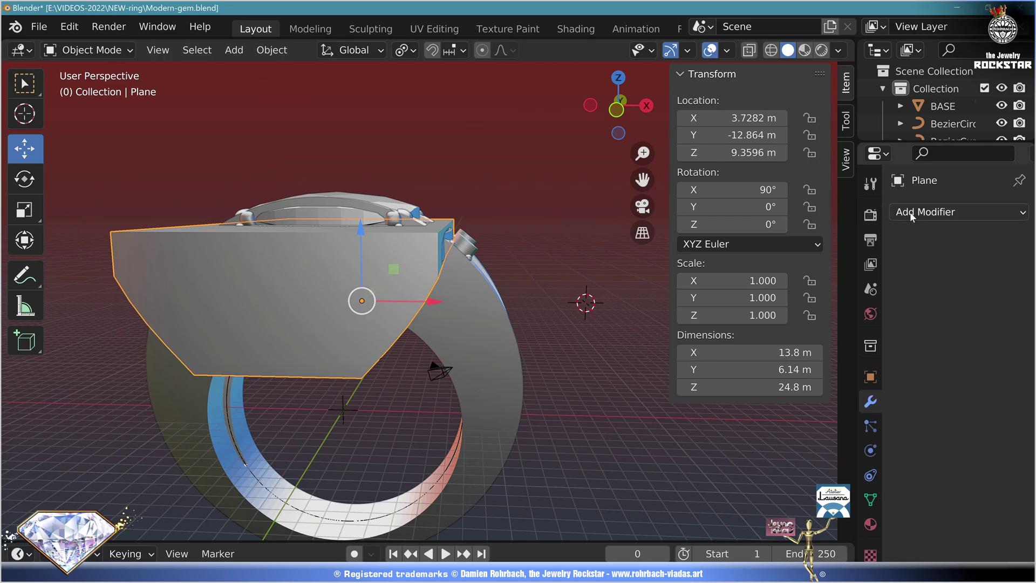
Add Bevel (0.1 m, 2 segments, 30° angle limit), Subdivision Surface and Remesh modifiers to the new cutter block
{"action": "left_click", "coordinate": [912, 216]}
{"action": "left_click", "coordinate": [691, 533]}
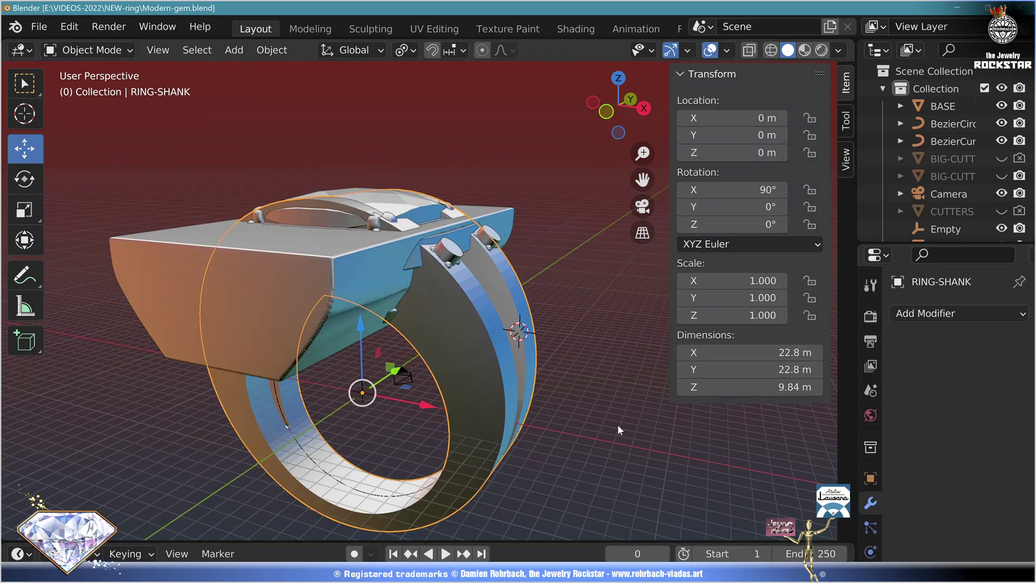
Add a Difference Boolean modifier to RING-SHANK
{"action": "left_click", "coordinate": [957, 313]}
{"action": "left_click", "coordinate": [723, 139]}
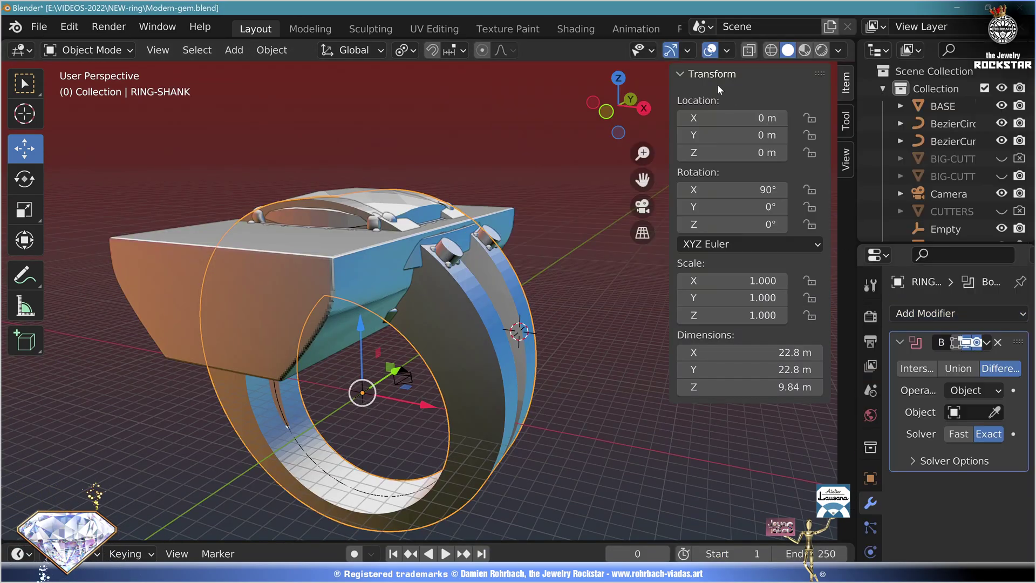
Rename the new cutter block under the halo as BIGGER-CUTTER-3
{"action": "left_click", "coordinate": [509, 207]}
{"action": "key", "text": "F2"}
{"action": "type", "text": "BIGGER-CUTTER-3"}
{"action": "key", "text": "Return"}
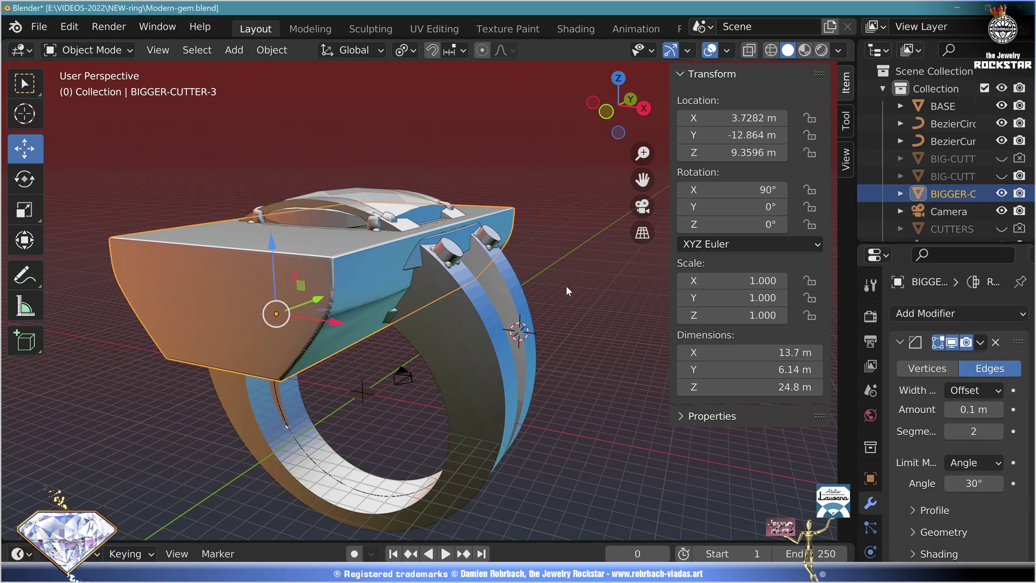
Hide BIGGER-CUTTER-3, then duplicate the FINGER-size circle in place and rename the copy BIG-CUTTER-4
{"action": "key", "text": "h"}
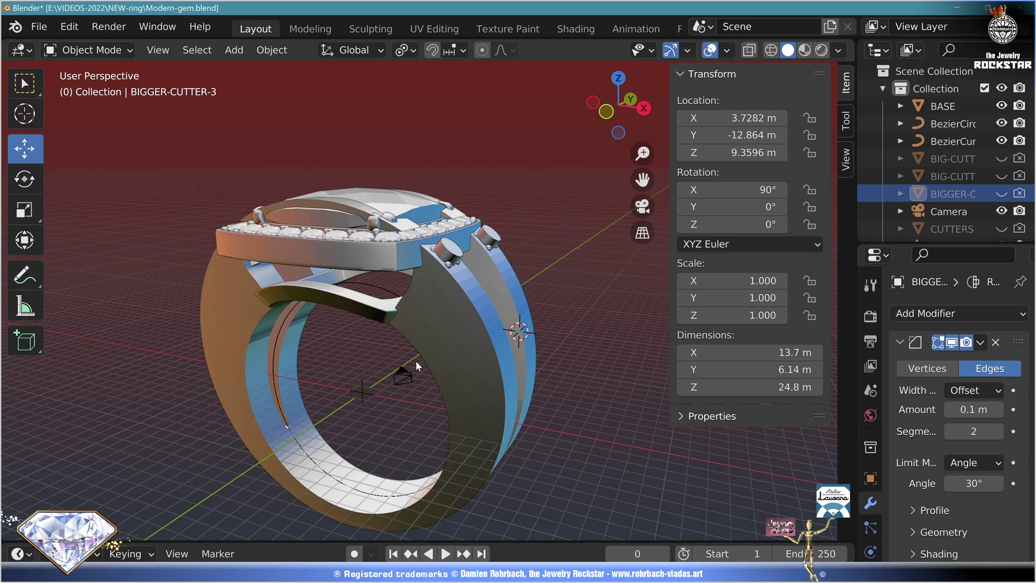
{"action": "middle_click_drag", "start_coordinate": [415, 360], "coordinate": [428, 322]}
{"action": "key", "text": "KP_1"}
{"action": "scroll", "coordinate": [985, 78], "scroll_direction": "down", "scroll_amount": 5}
{"action": "left_click", "coordinate": [984, 75]}
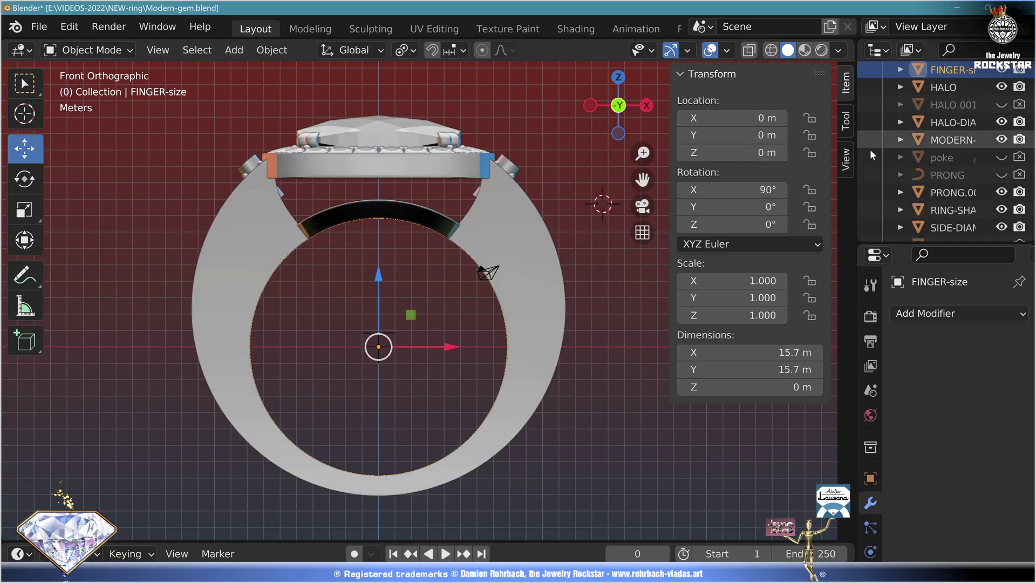
{"action": "key", "text": "shift+d"}
{"action": "key", "text": "Escape"}
{"action": "key", "text": "F2"}
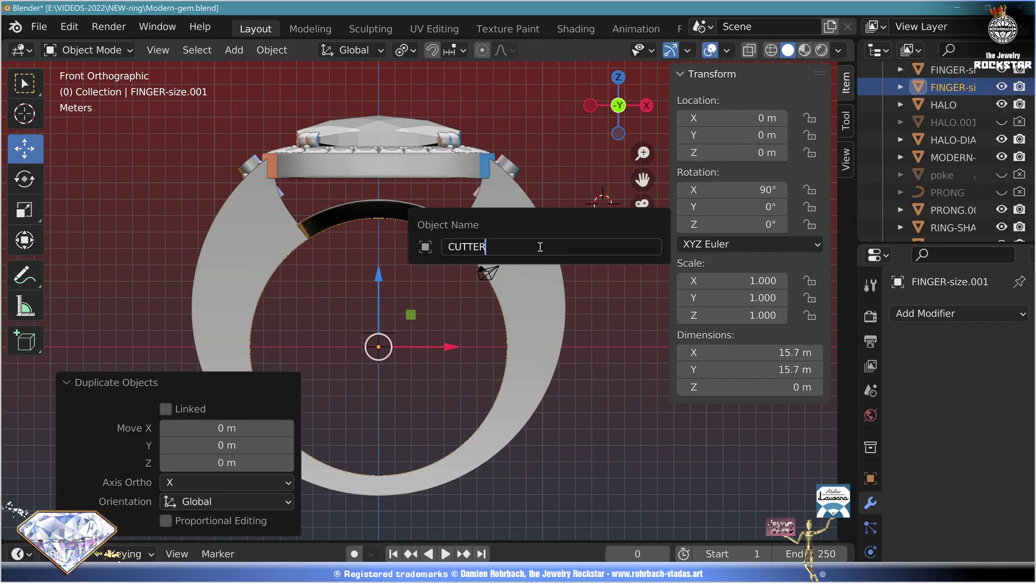
{"action": "key", "text": "Return"}
Scale the BIG-CUTTER-4 circle by 1.151 and extrude it outward into a flat band about 1.13 times larger
{"action": "key", "text": "Tab"}
{"action": "key", "text": "s"}
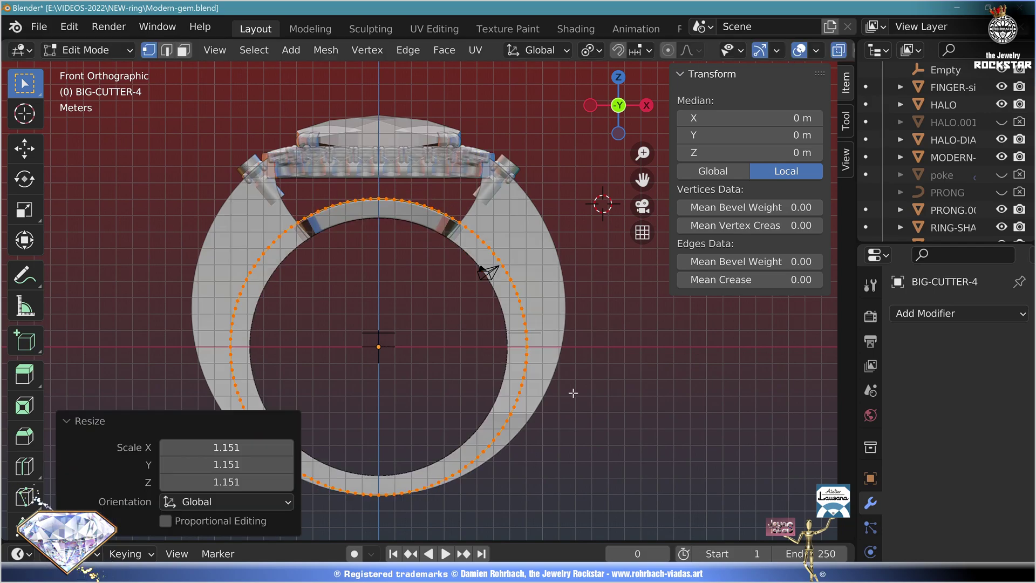
{"action": "key", "text": "e"}
{"action": "right_click", "coordinate": [565, 321]}
{"action": "key", "text": "s"}
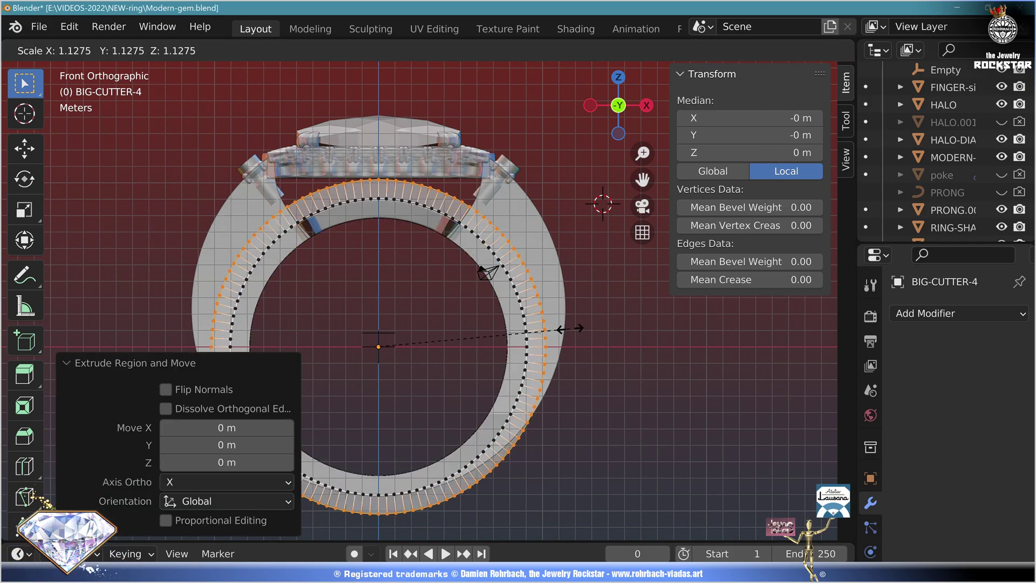
{"action": "left_click", "coordinate": [564, 332]}
Raise the band's outer loop along Z until it meets the inner loop at the base, and delete the lower half's vertices
{"action": "key", "text": "g"}
{"action": "key", "text": "z"}
{"action": "left_click", "coordinate": [370, 236]}
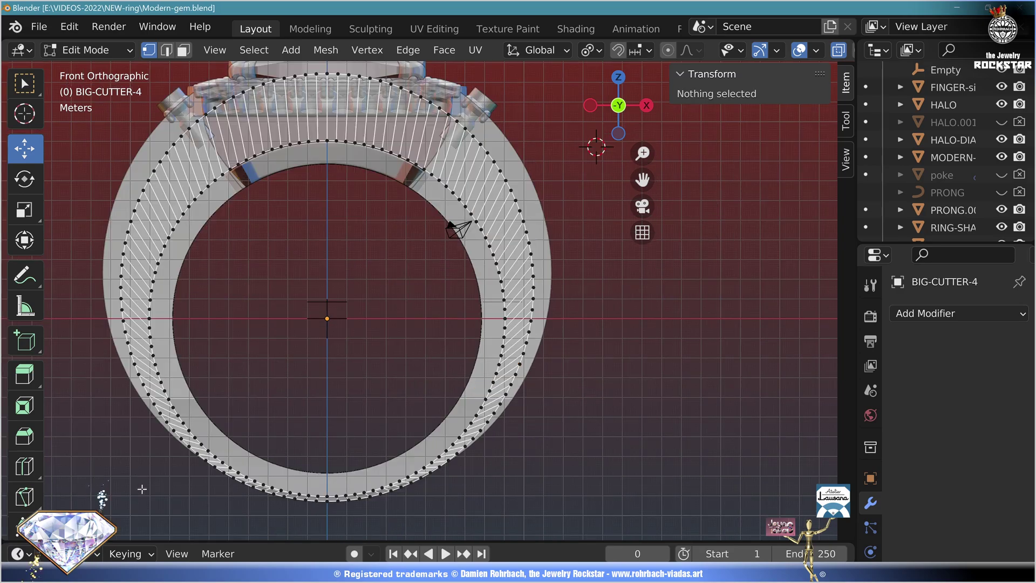
{"action": "left_click_drag", "start_coordinate": [79, 511], "coordinate": [639, 303]}
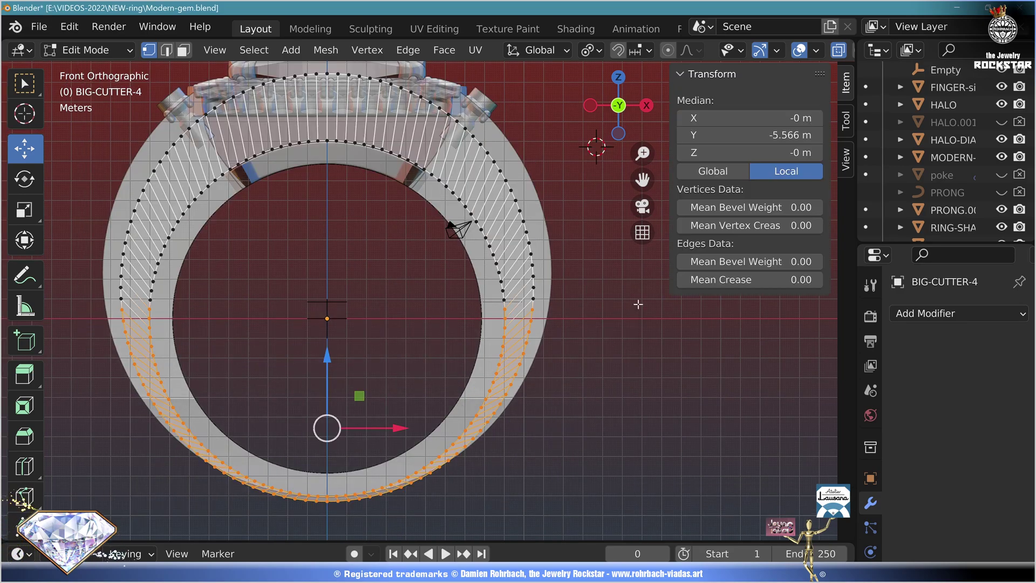
{"action": "key", "text": "x"}
{"action": "left_click", "coordinate": [593, 226]}
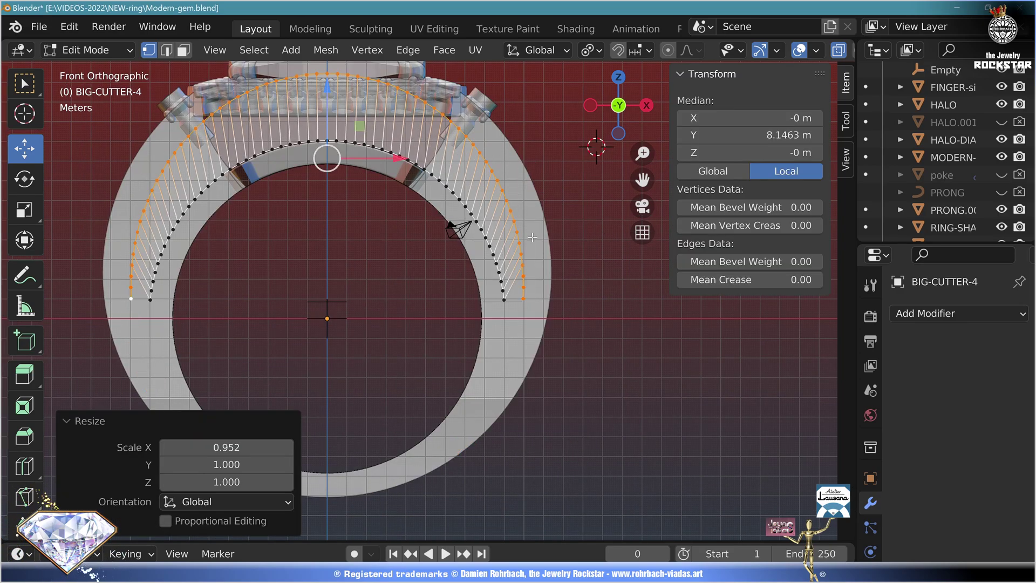
Scale the outer arc to 0.952 along X and pull its end vertices inward to taper both lower tips of BIG-CUTTER-4
{"action": "scroll", "coordinate": [513, 302], "scroll_direction": "up", "scroll_amount": 2}
{"action": "left_click", "coordinate": [569, 298]}
{"action": "scroll", "coordinate": [563, 301], "scroll_direction": "down", "scroll_amount": 2}
{"action": "middle_click_drag", "start_coordinate": [143, 314], "coordinate": [205, 318], "text": "shift"}
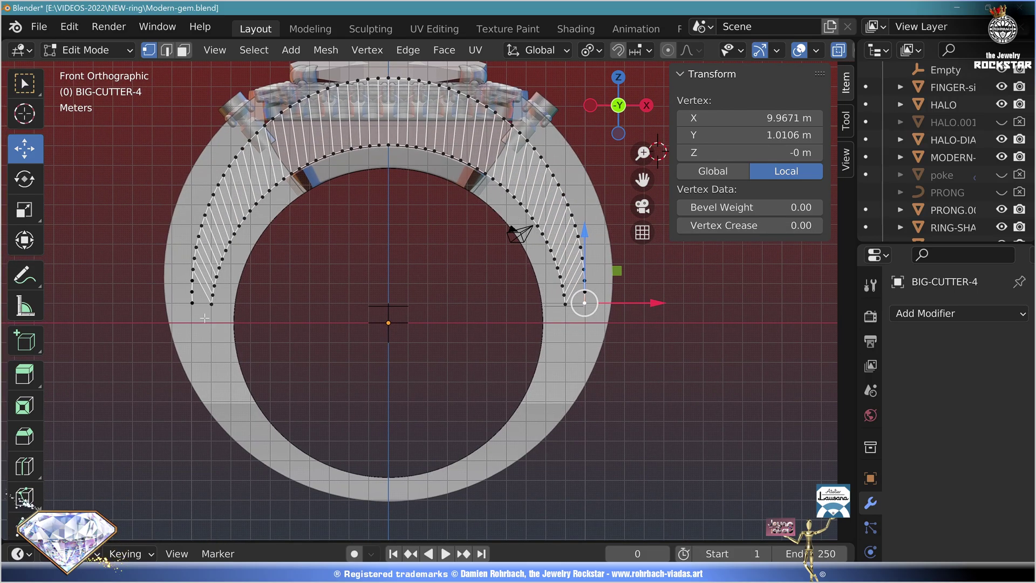
{"action": "key", "text": "s"}
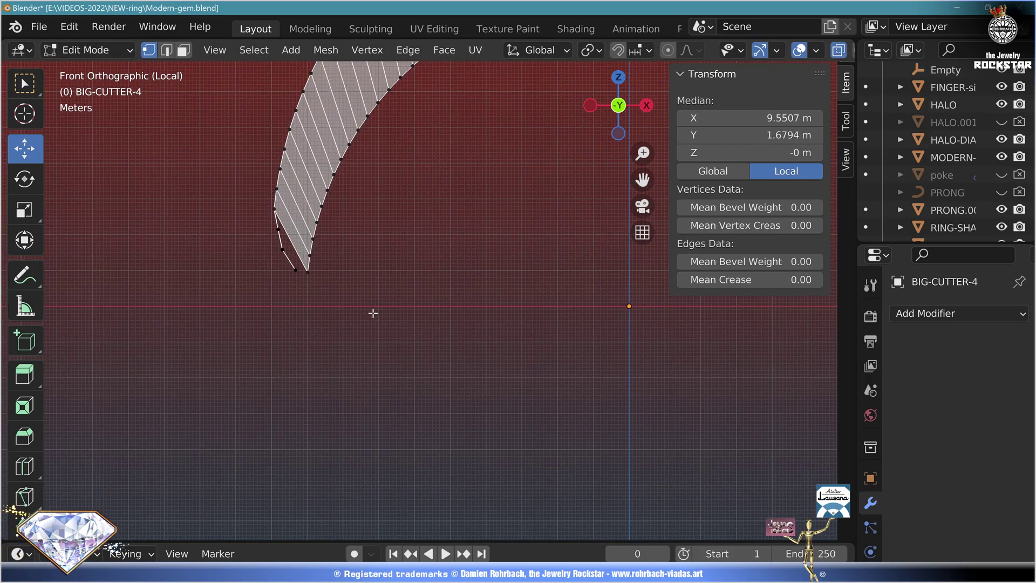
{"action": "scroll", "coordinate": [504, 402], "scroll_direction": "up", "scroll_amount": 4}
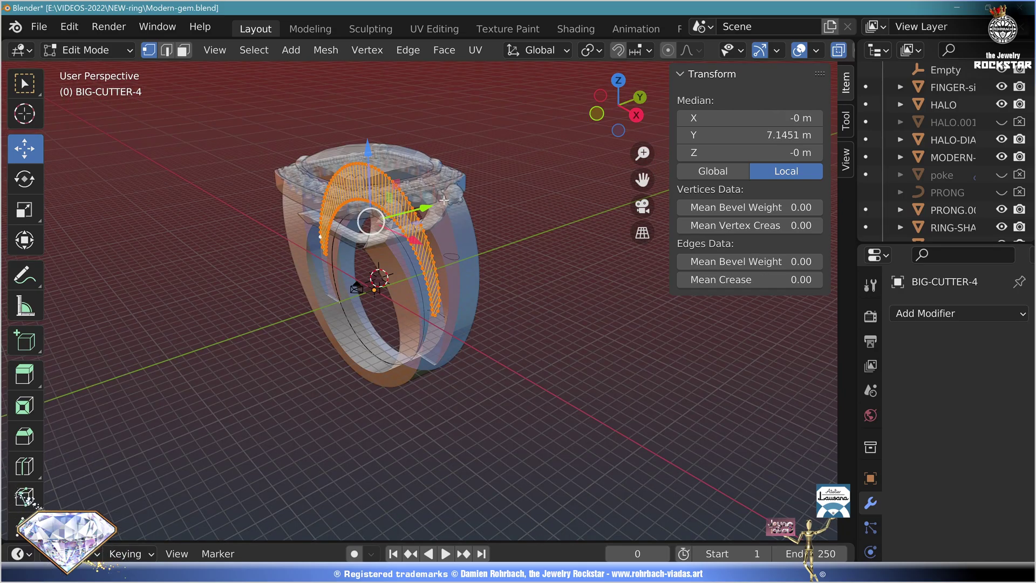
Move the arch out along Y and extrude it across the whole ring into a thick arched cutter
{"action": "left_click", "coordinate": [248, 260]}
{"action": "key", "text": "g"}
{"action": "key", "text": "y"}
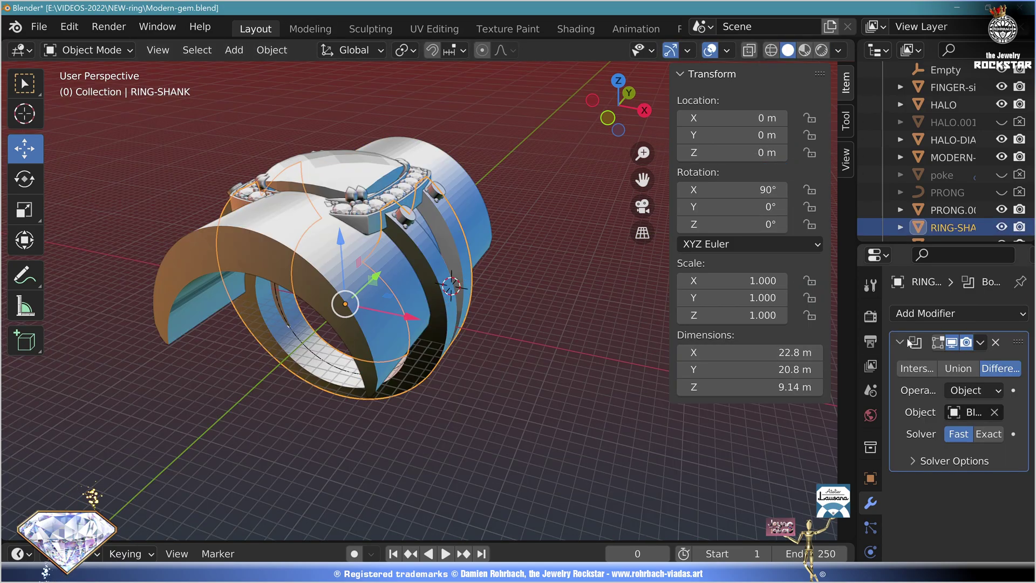
Add a second Difference Boolean modifier to RING-SHANK with BIG-CUTTER-4 as its object
{"action": "left_click", "coordinate": [921, 296]}
{"action": "left_click", "coordinate": [637, 43]}
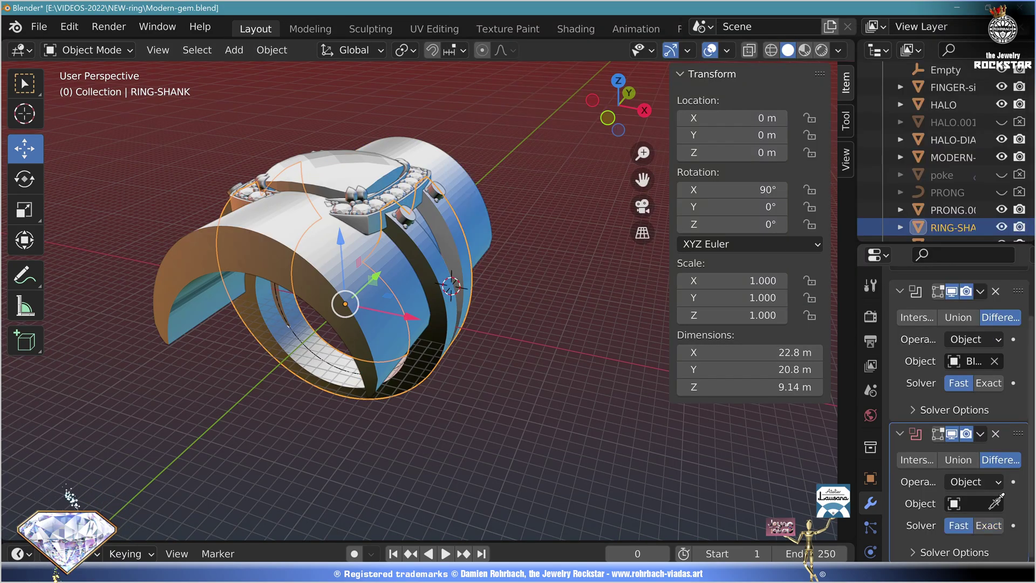
{"action": "left_click", "coordinate": [495, 239]}
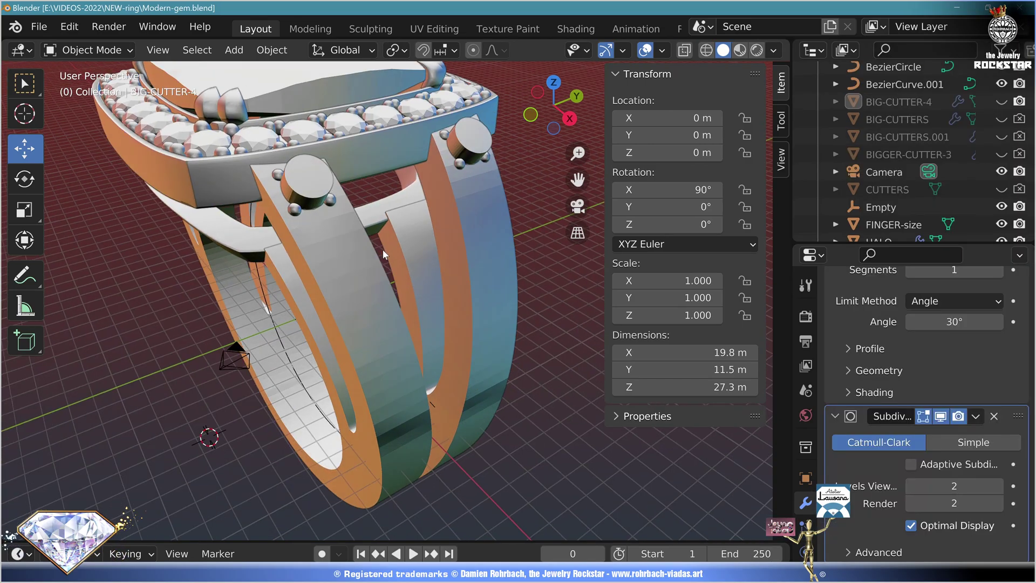
Add a 2 m plane aligned to the right view beside the shank and move it 2.6683 m outward along X
{"action": "middle_click_drag", "start_coordinate": [382, 248], "coordinate": [331, 221]}
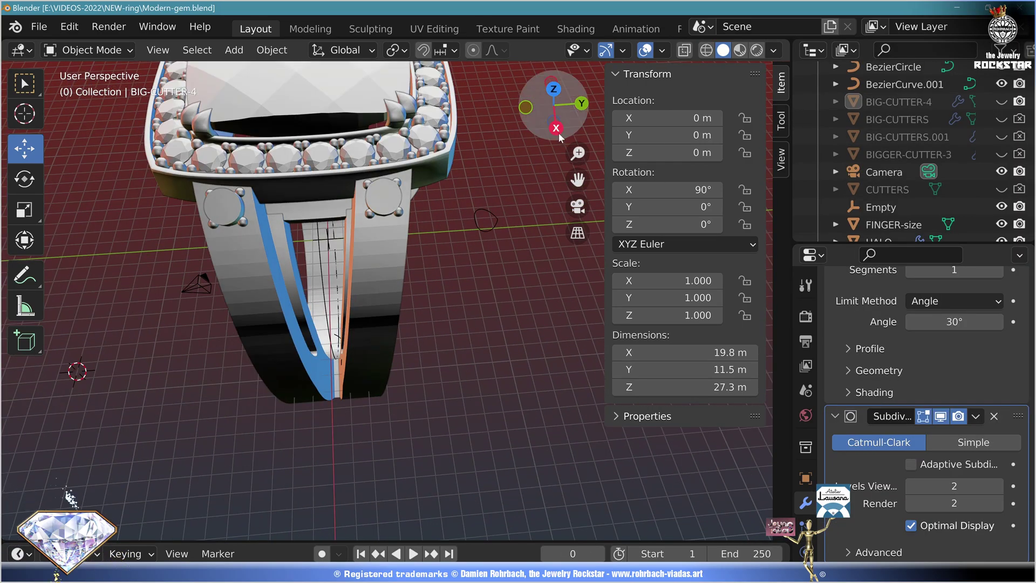
{"action": "left_click", "coordinate": [558, 132]}
{"action": "left_click", "coordinate": [234, 49]}
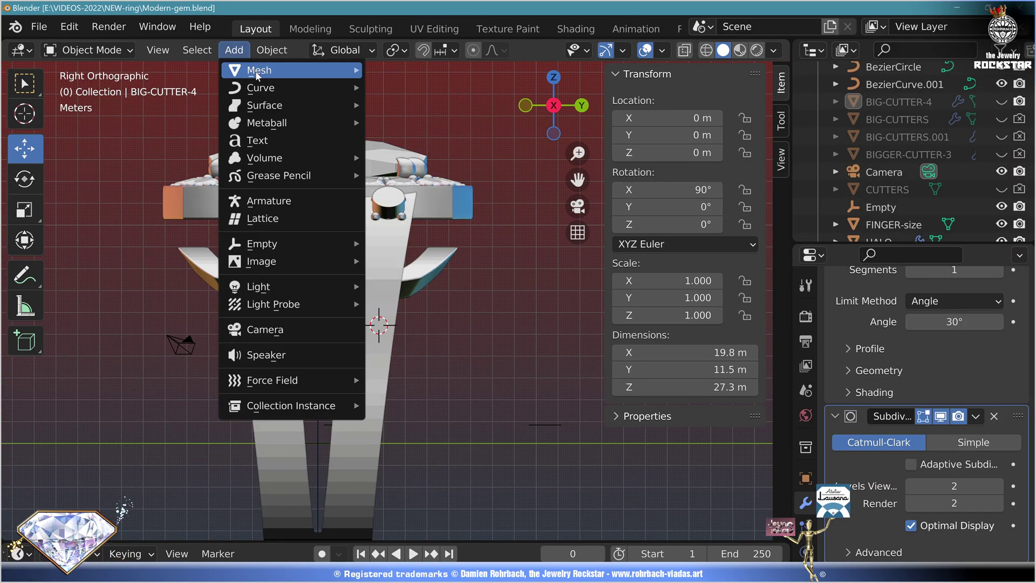
{"action": "mouse_move", "coordinate": [259, 70]}
{"action": "left_click", "coordinate": [422, 66]}
{"action": "left_click", "coordinate": [235, 412]}
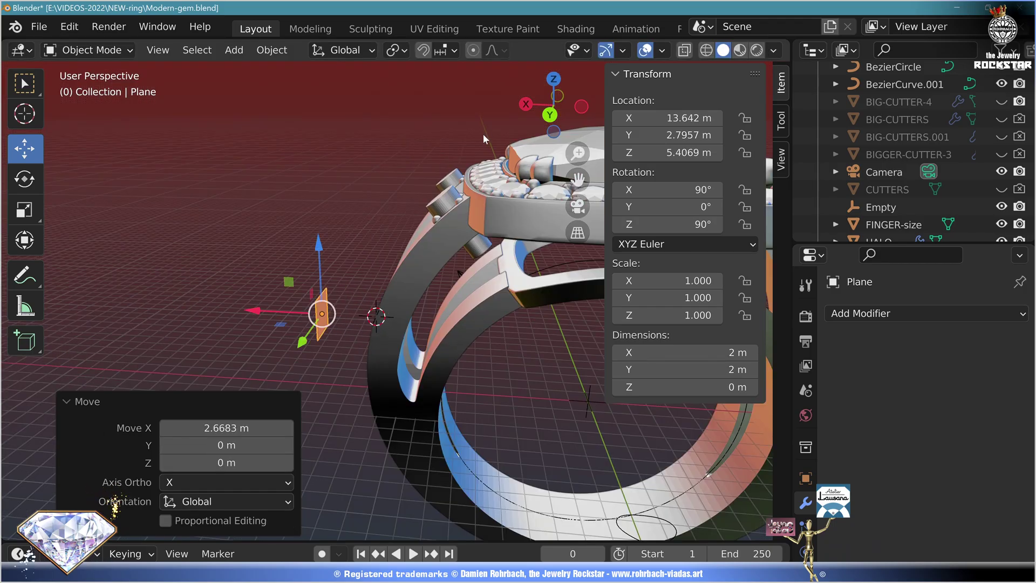
Add a Shrinkwrap modifier to the plane, projecting it onto RING-SHANK along X in the negative direction only
{"action": "left_click", "coordinate": [926, 313]}
{"action": "left_click", "coordinate": [813, 101]}
{"action": "left_click", "coordinate": [953, 368]}
{"action": "left_click", "coordinate": [917, 405]}
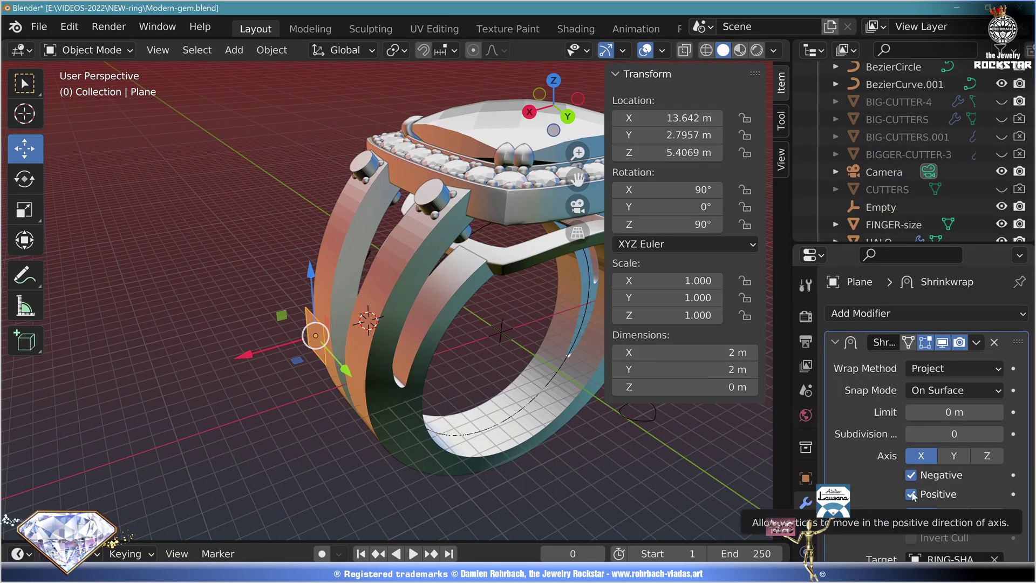
{"action": "left_click", "coordinate": [911, 494]}
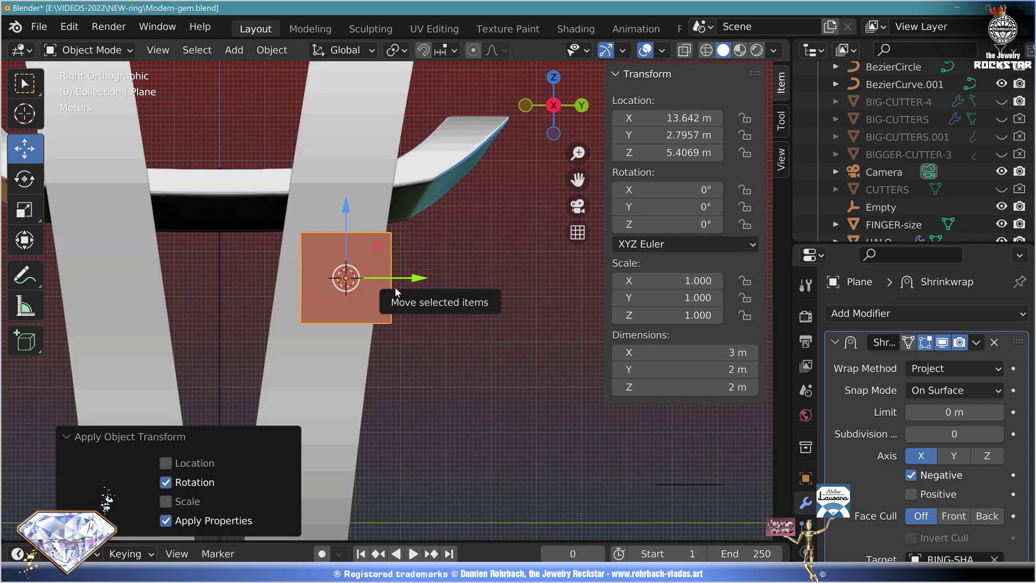
Fit the plane to the split shank's shoulder and extrude its edges into a segmented strip running along the shoulder to the side diamond
{"action": "key", "text": "Tab"}
{"action": "key", "text": "KP_3"}
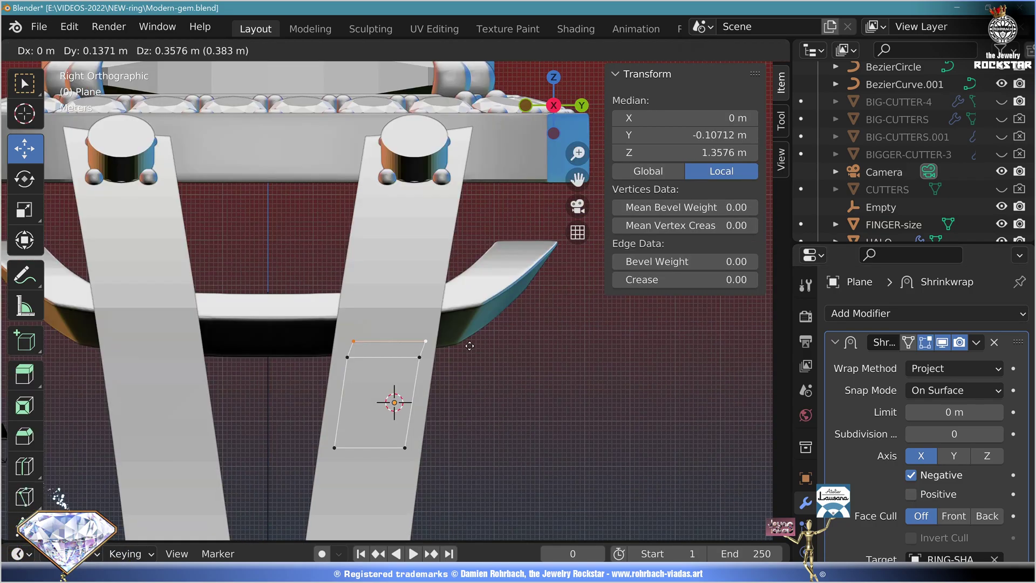
{"action": "left_click", "coordinate": [477, 318]}
{"action": "key", "text": "e"}
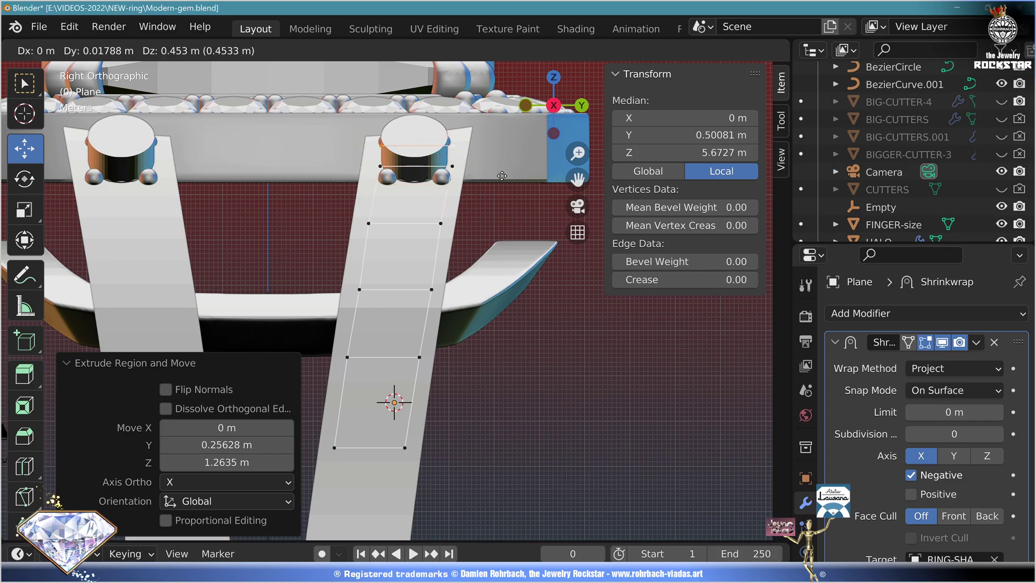
{"action": "left_click", "coordinate": [504, 170]}
{"action": "scroll", "coordinate": [504, 170], "scroll_direction": "up", "scroll_amount": 4}
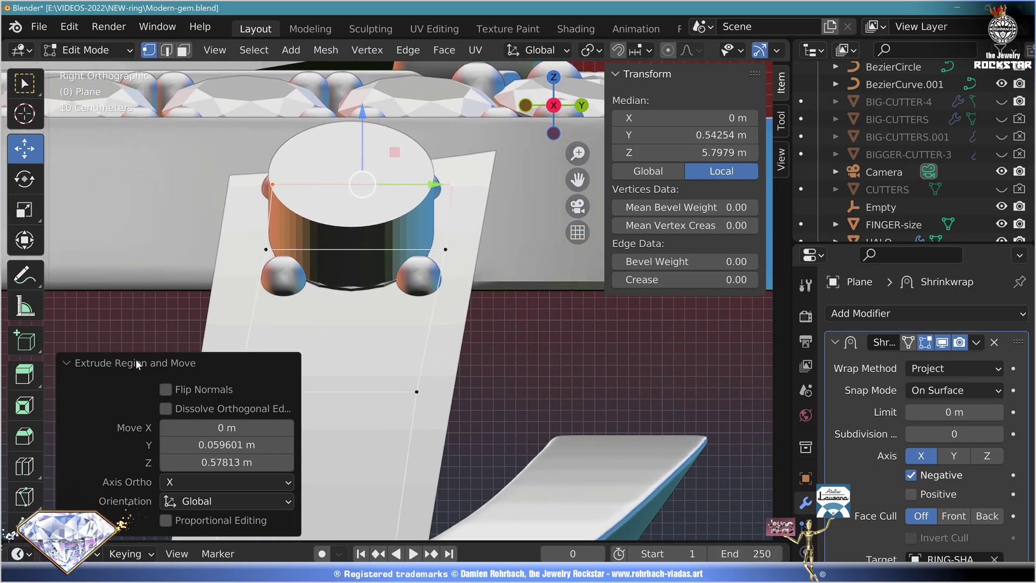
{"action": "left_click", "coordinate": [67, 362]}
{"action": "key", "text": "e"}
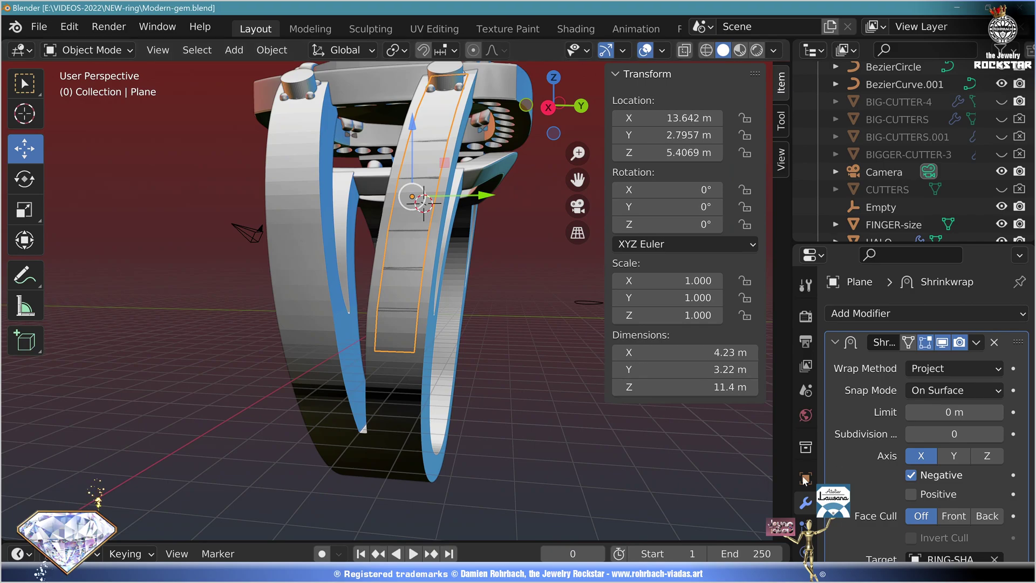
Add Solidify (0.5 m thickness, offset 0) and Mirror modifiers to the strip, copying it to all four shoulders as SIDE-CUTTERS
{"action": "left_click", "coordinate": [925, 313]}
{"action": "left_click", "coordinate": [685, 197]}
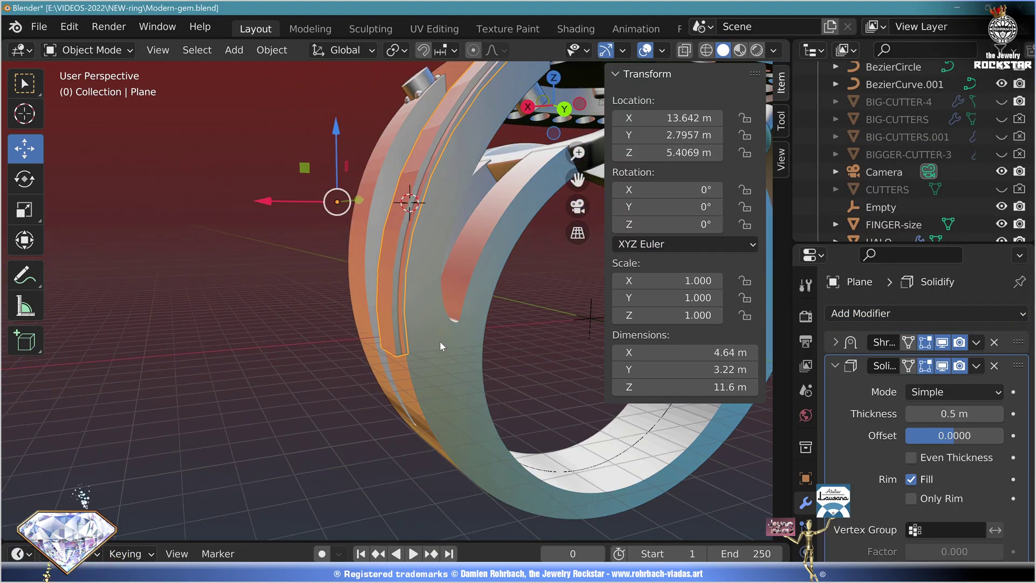
{"action": "left_click", "coordinate": [926, 313]}
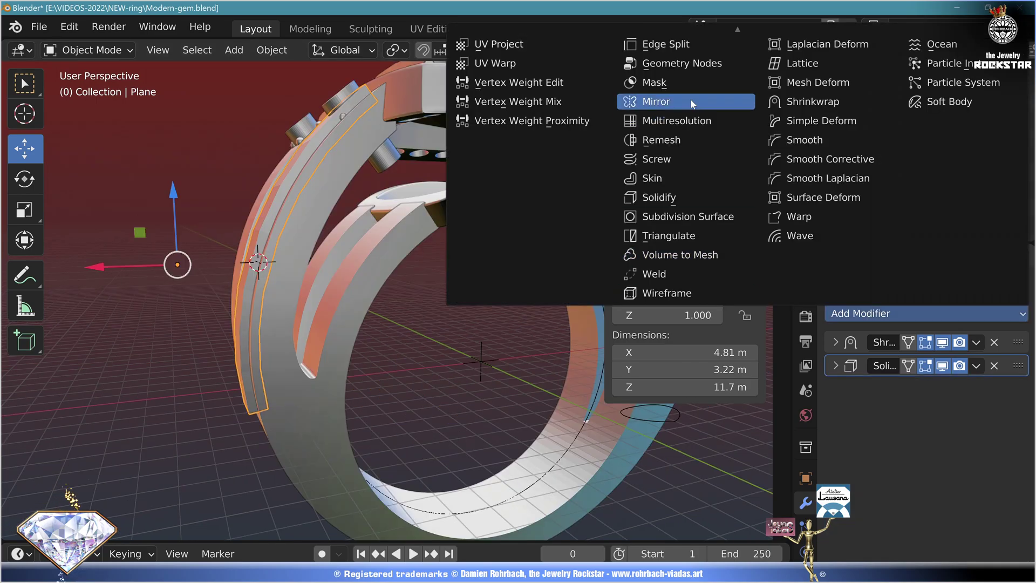
{"action": "left_click", "coordinate": [527, 102]}
{"action": "left_click", "coordinate": [950, 478]}
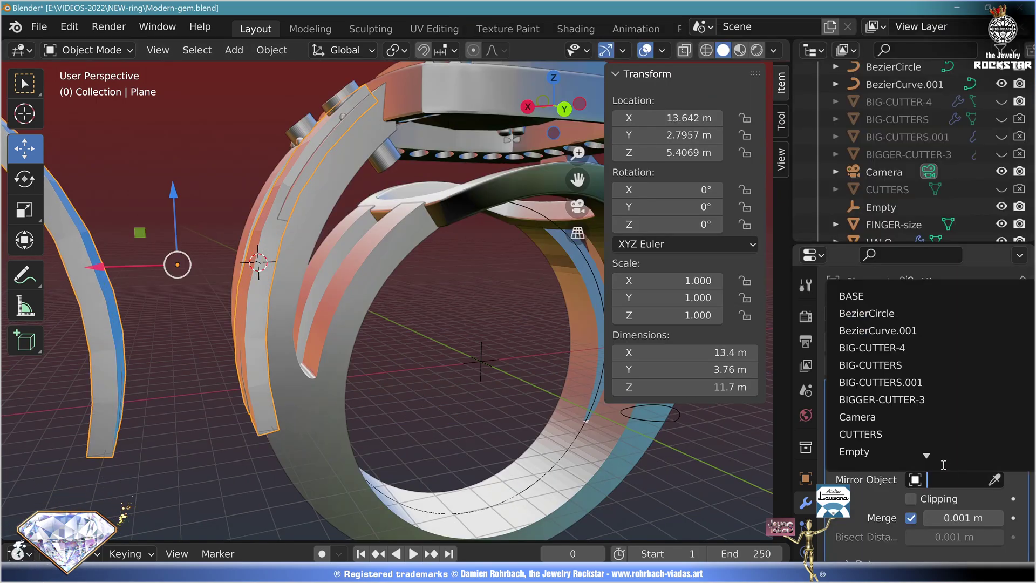
{"action": "scroll", "coordinate": [936, 442], "scroll_direction": "down", "scroll_amount": 2}
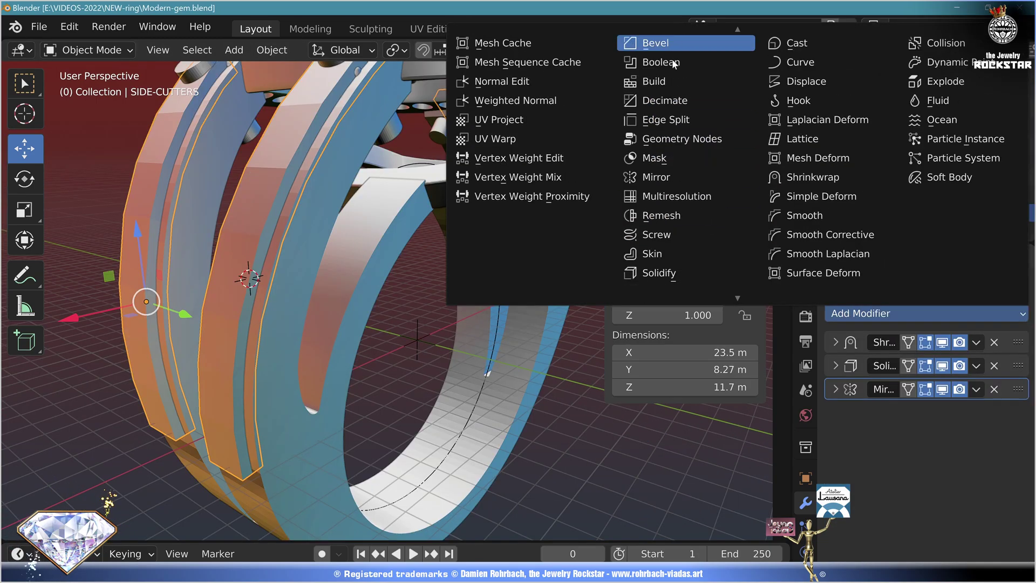
Add Bevel (1 segment, 30° angle limit) and Subdivision Surface (3 levels) modifiers to SIDE-CUTTERS
{"action": "left_click", "coordinate": [660, 42]}
{"action": "scroll", "coordinate": [968, 527], "scroll_direction": "down", "scroll_amount": 5}
{"action": "scroll", "coordinate": [966, 527], "scroll_direction": "down", "scroll_amount": 3}
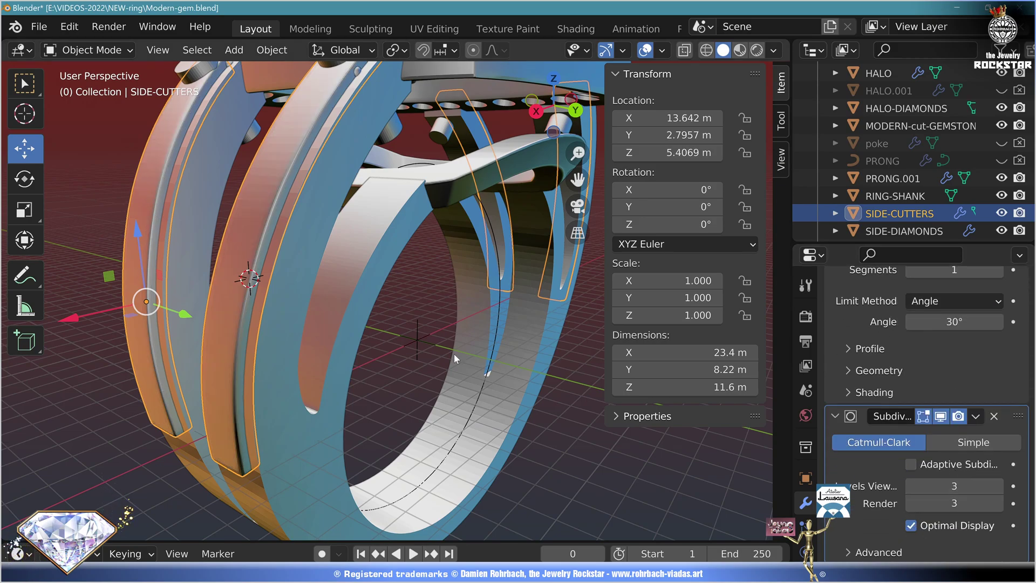
Duplicate SIDE-CUTTERS in place as a mesh without modifiers, and hide the original in the viewport and render
{"action": "key", "text": "shift+d"}
{"action": "left_click", "coordinate": [519, 286]}
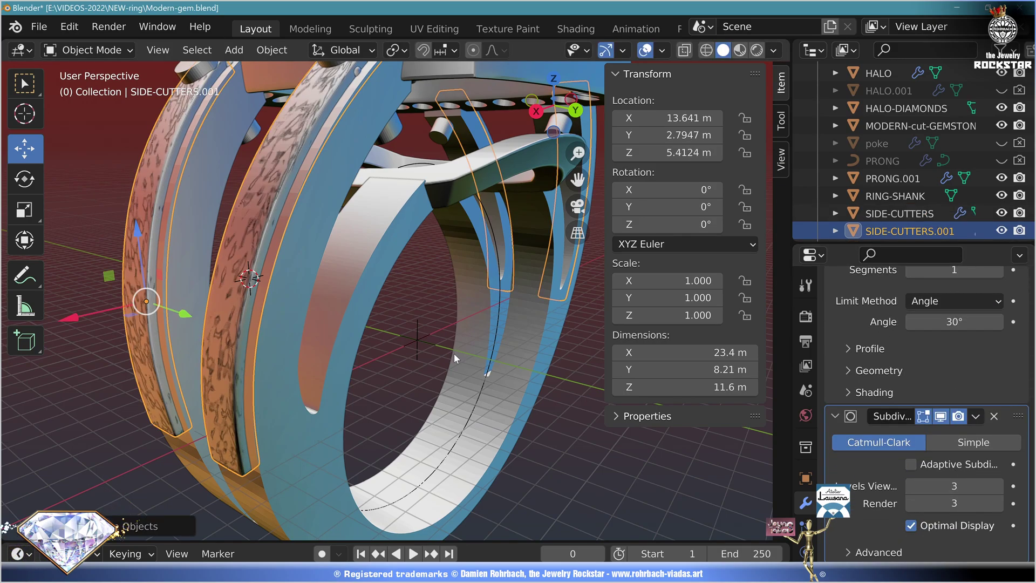
{"action": "left_click", "coordinate": [1001, 213]}
{"action": "left_click", "coordinate": [1019, 213]}
Add a Difference Boolean modifier to RING-SHANK using SIDE-CUTTERS.001, and hide that cutter
{"action": "left_click", "coordinate": [525, 370]}
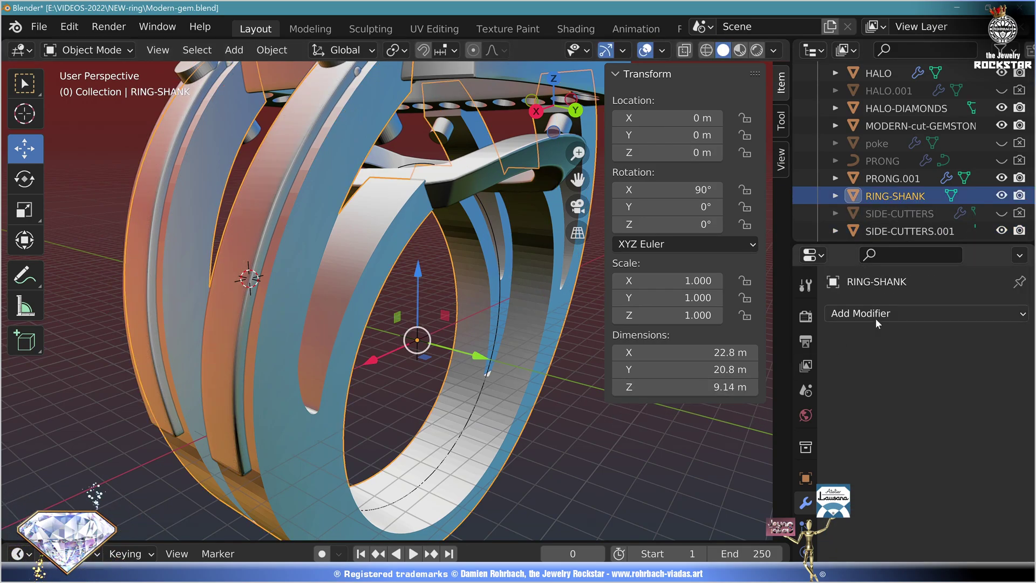
{"action": "left_click", "coordinate": [875, 316]}
{"action": "left_click", "coordinate": [664, 81]}
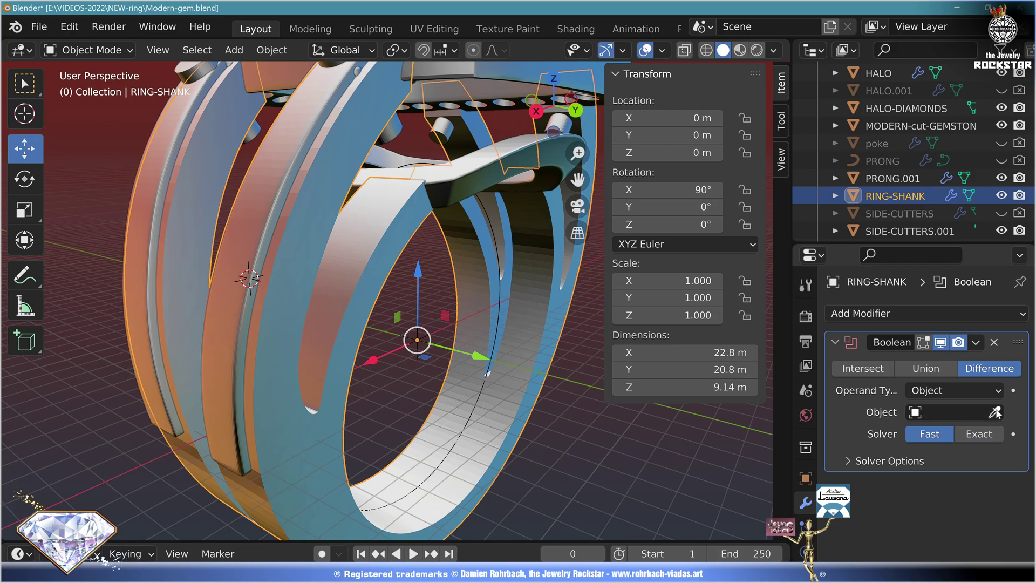
{"action": "left_click", "coordinate": [243, 221]}
{"action": "left_click", "coordinate": [253, 227]}
{"action": "key", "text": "h"}
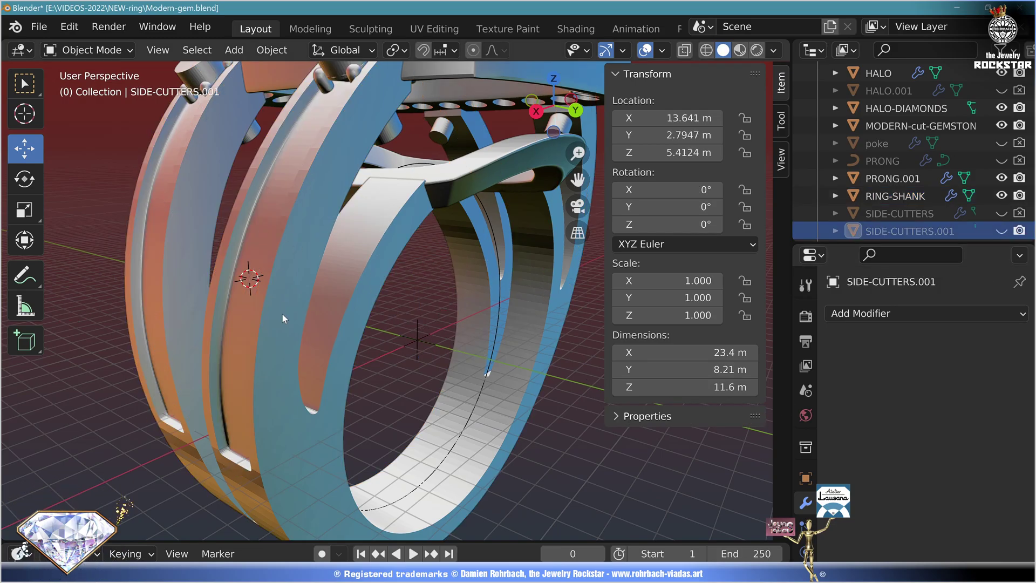
Clear the rotation of SIDE-DIAMONDS on the shank shoulders
{"action": "middle_click_drag", "start_coordinate": [281, 313], "coordinate": [427, 323]}
{"action": "scroll", "coordinate": [405, 325], "scroll_direction": "down", "scroll_amount": 5}
{"action": "scroll", "coordinate": [415, 215], "scroll_direction": "up", "scroll_amount": 7}
{"action": "middle_click_drag", "start_coordinate": [451, 240], "coordinate": [420, 272]}
{"action": "left_click", "coordinate": [419, 253]}
{"action": "scroll", "coordinate": [419, 253], "scroll_direction": "up", "scroll_amount": 4}
{"action": "key", "text": "alt+r"}
{"action": "scroll", "coordinate": [439, 231], "scroll_direction": "down", "scroll_amount": 5}
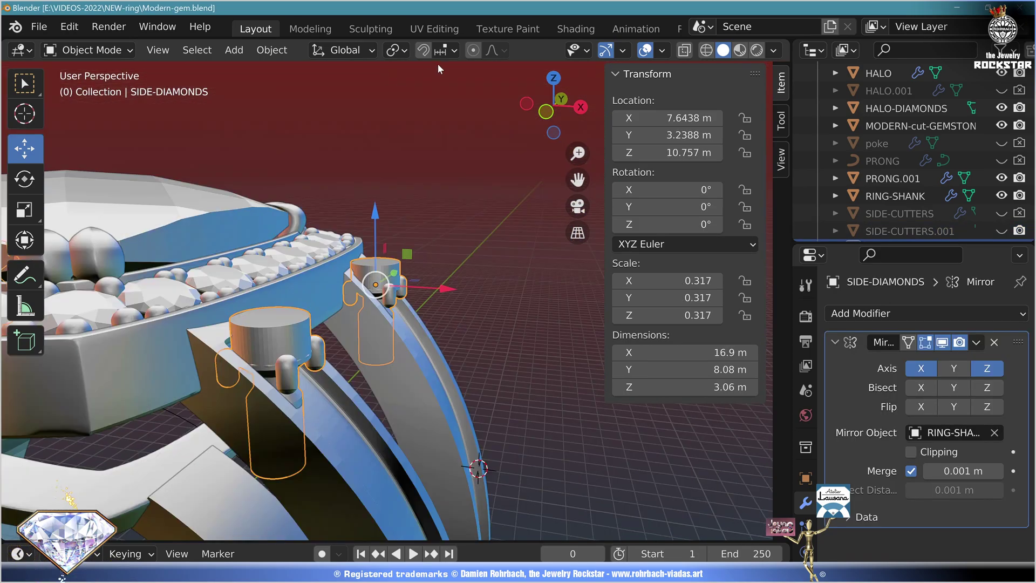
Enable snapping to faces by center, with rotation aligned to the target
{"action": "left_click", "coordinate": [456, 51]}
{"action": "left_click", "coordinate": [402, 155]}
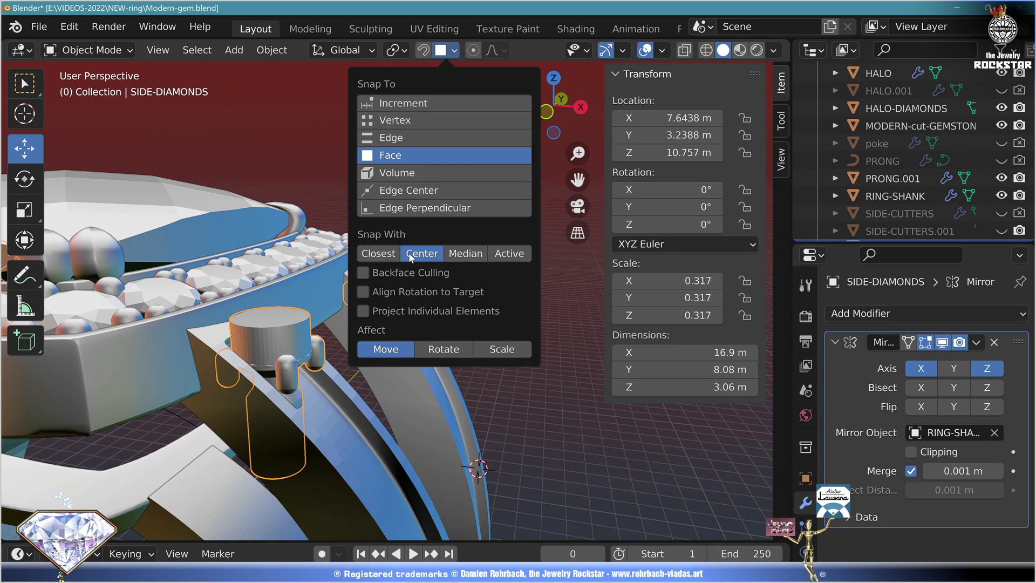
{"action": "left_click", "coordinate": [426, 55]}
Move SIDE-DIAMONDS so they snap onto the channel surface at the upper end of the shoulder
{"action": "middle_click_drag", "start_coordinate": [372, 259], "coordinate": [319, 218]}
{"action": "scroll", "coordinate": [307, 226], "scroll_direction": "up", "scroll_amount": 2}
{"action": "key", "text": "g"}
{"action": "left_click", "coordinate": [334, 225]}
{"action": "middle_click_drag", "start_coordinate": [372, 243], "coordinate": [405, 92], "text": "shift"}
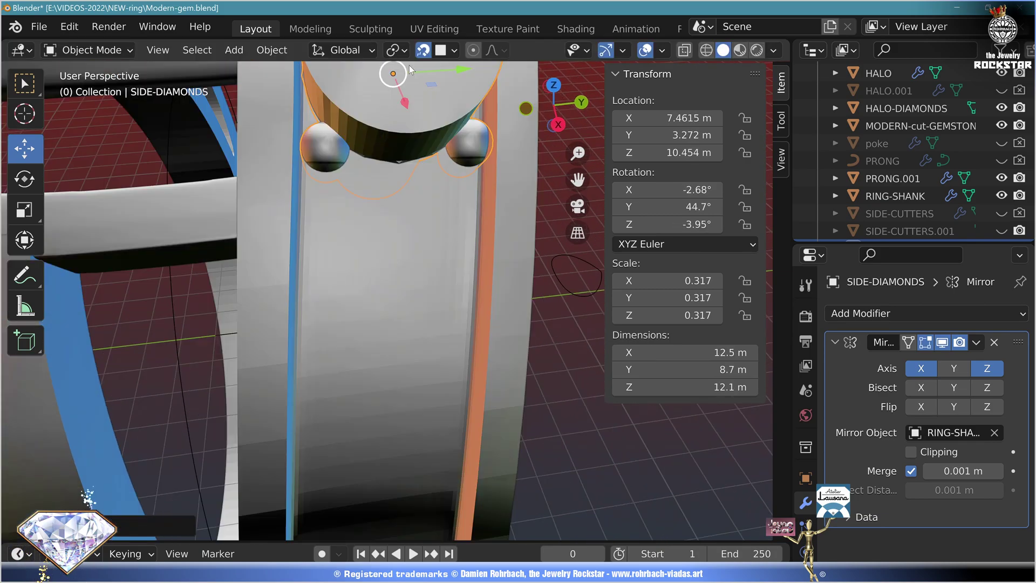
Duplicate SIDE-DIAMONDS seven times down the shoulder channel, snapping each copy onto the channel surface below the previous one
{"action": "key", "text": "shift+d"}
{"action": "left_click", "coordinate": [400, 254]}
{"action": "key", "text": "shift+d"}
{"action": "left_click", "coordinate": [413, 276]}
{"action": "middle_click_drag", "start_coordinate": [410, 291], "coordinate": [364, 96], "text": "shift"}
{"action": "key", "text": "shift+d"}
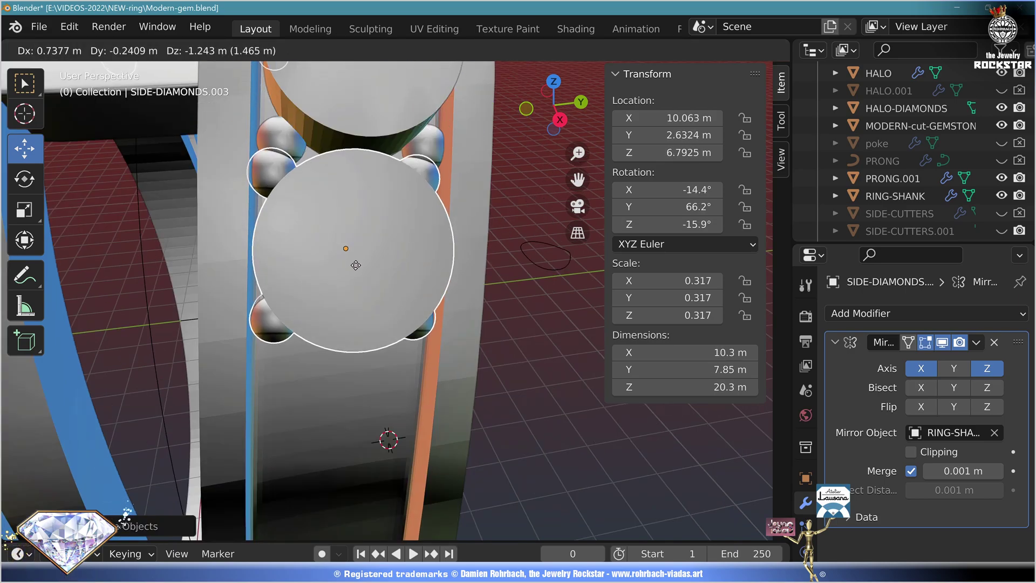
{"action": "left_click", "coordinate": [368, 238]}
{"action": "middle_click_drag", "start_coordinate": [369, 240], "coordinate": [318, 59], "text": "shift"}
{"action": "key", "text": "shift+d"}
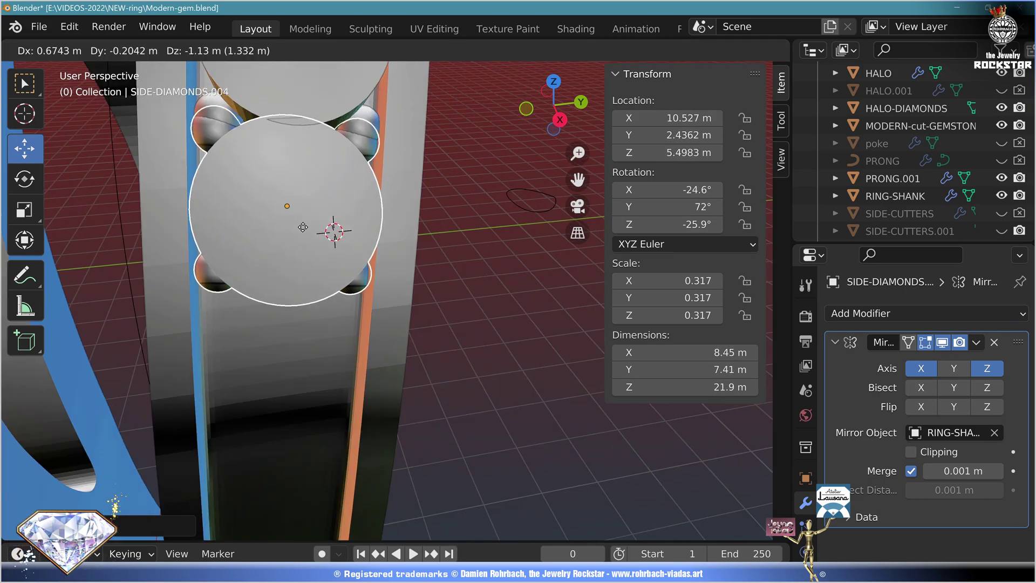
{"action": "left_click", "coordinate": [296, 235]}
{"action": "middle_click_drag", "start_coordinate": [297, 234], "coordinate": [294, 108], "text": "shift"}
{"action": "key", "text": "shift+d"}
{"action": "left_click", "coordinate": [297, 245]}
{"action": "key", "text": "shift+d"}
{"action": "left_click", "coordinate": [283, 324]}
{"action": "middle_click_drag", "start_coordinate": [283, 324], "coordinate": [286, 178], "text": "shift"}
{"action": "key", "text": "shift+d"}
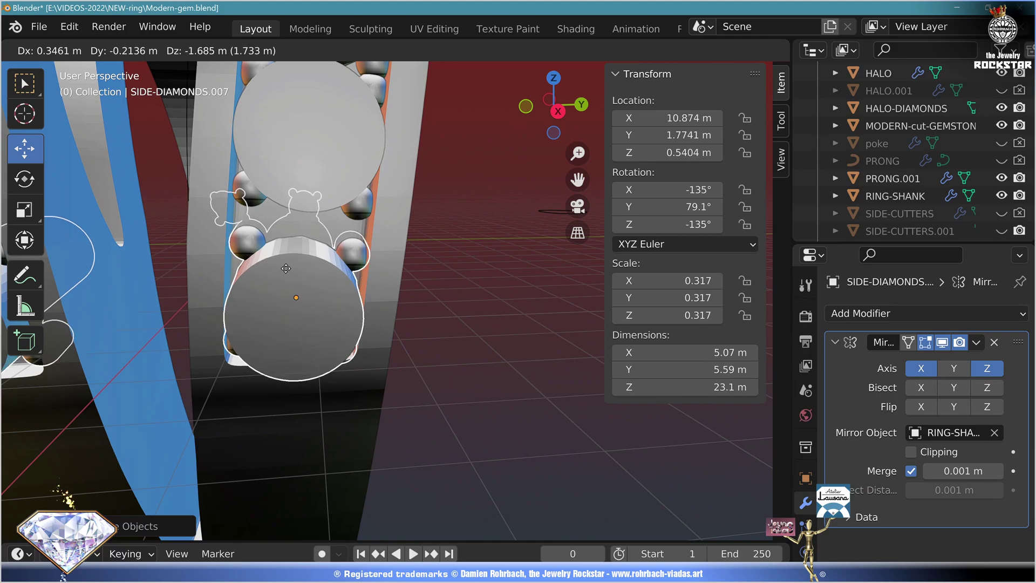
{"action": "left_click", "coordinate": [282, 249]}
Fine-tune the positions of the duplicated side diamonds, working up the channel to even out their spacing
{"action": "scroll", "coordinate": [283, 255], "scroll_direction": "down", "scroll_amount": 3}
{"action": "middle_click_drag", "start_coordinate": [284, 255], "coordinate": [335, 377], "text": "shift"}
{"action": "scroll", "coordinate": [345, 226], "scroll_direction": "up", "scroll_amount": 4}
{"action": "left_click", "coordinate": [363, 192]}
{"action": "key", "text": "g"}
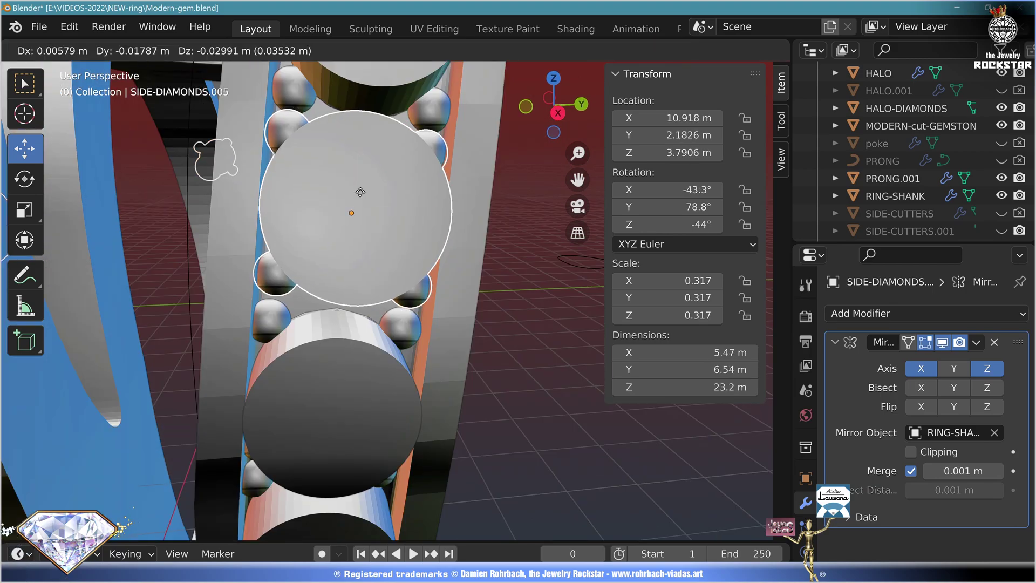
{"action": "left_click", "coordinate": [362, 198]}
{"action": "middle_click_drag", "start_coordinate": [362, 197], "coordinate": [376, 304], "text": "shift"}
{"action": "left_click", "coordinate": [367, 306]}
{"action": "key", "text": "g"}
{"action": "left_click", "coordinate": [364, 309]}
{"action": "left_click", "coordinate": [391, 216]}
{"action": "key", "text": "g"}
{"action": "left_click", "coordinate": [392, 219]}
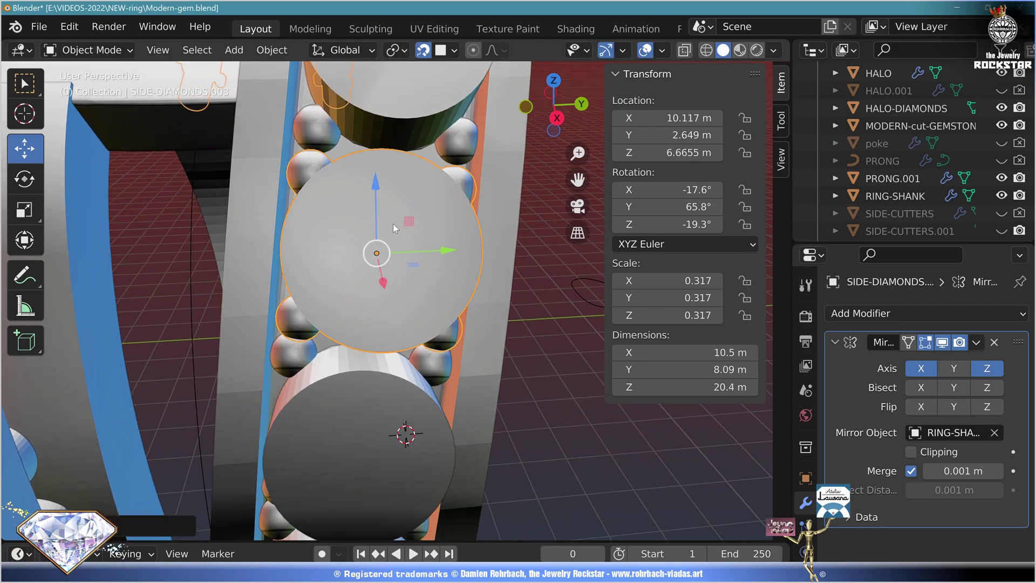
{"action": "scroll", "coordinate": [419, 187], "scroll_direction": "up", "scroll_amount": 3, "text": "shift"}
{"action": "left_click", "coordinate": [419, 219]}
{"action": "scroll", "coordinate": [418, 243], "scroll_direction": "up", "scroll_amount": 2, "text": "shift"}
{"action": "middle_click_drag", "start_coordinate": [417, 264], "coordinate": [417, 302], "text": "shift"}
{"action": "left_click", "coordinate": [418, 232]}
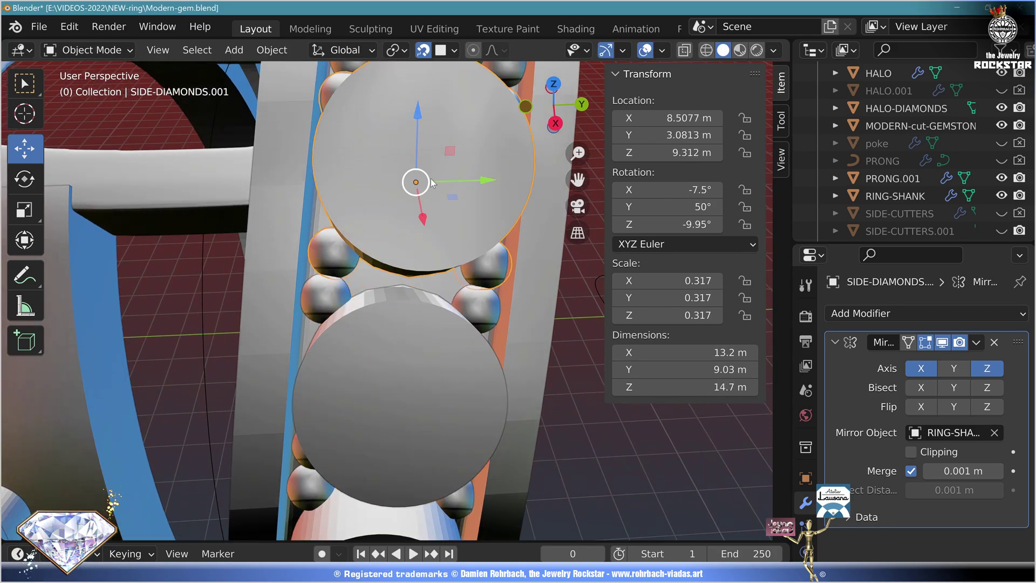
Join the side diamonds and separate their CUTTER-material geometry into an object named SIDE-DIAMS-cutters
{"action": "left_click", "coordinate": [911, 486], "text": "shift"}
{"action": "key", "text": "Tab"}
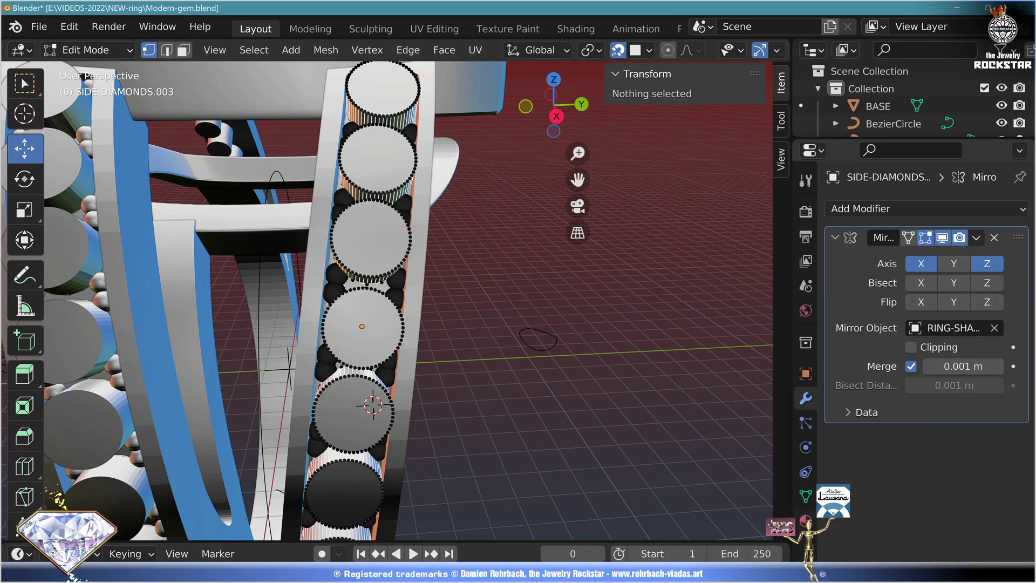
{"action": "left_click", "coordinate": [805, 521]}
{"action": "left_click", "coordinate": [877, 233]}
{"action": "left_click", "coordinate": [928, 312]}
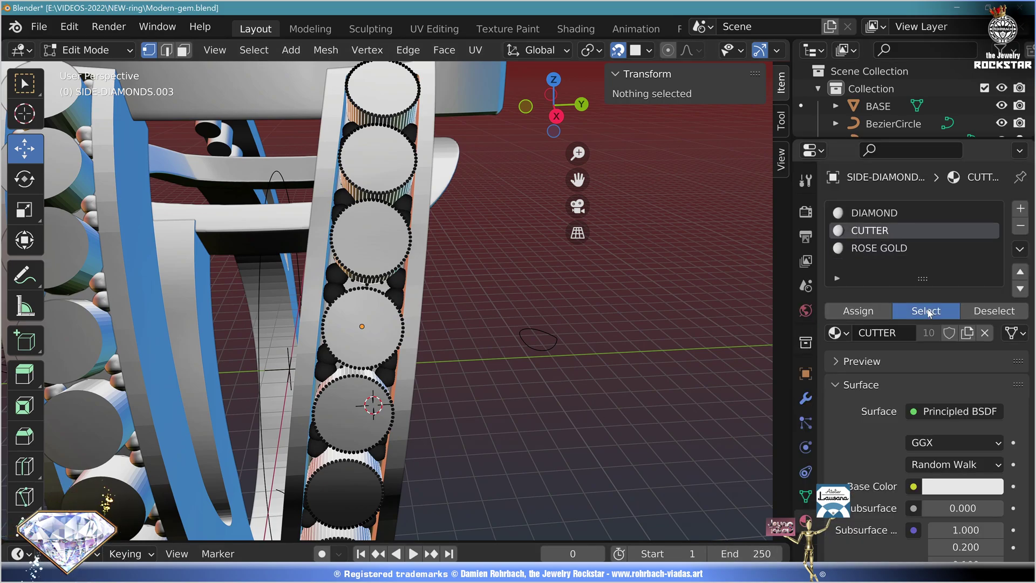
{"action": "key", "text": "p"}
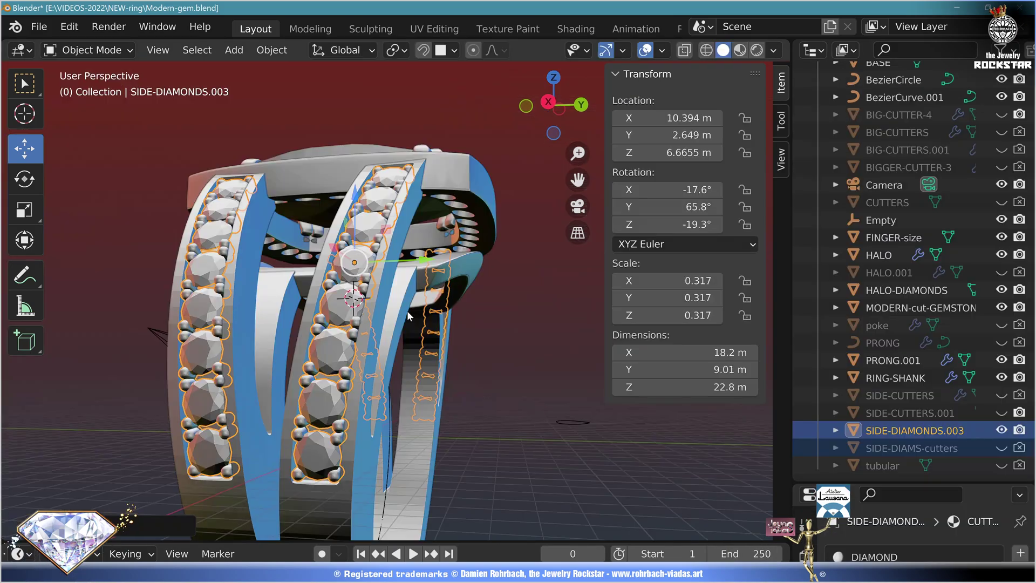
Add a second Difference Boolean modifier to RING-SHANK using SIDE-DIAMS-cutters with the Fast solver
{"action": "left_click", "coordinate": [891, 377]}
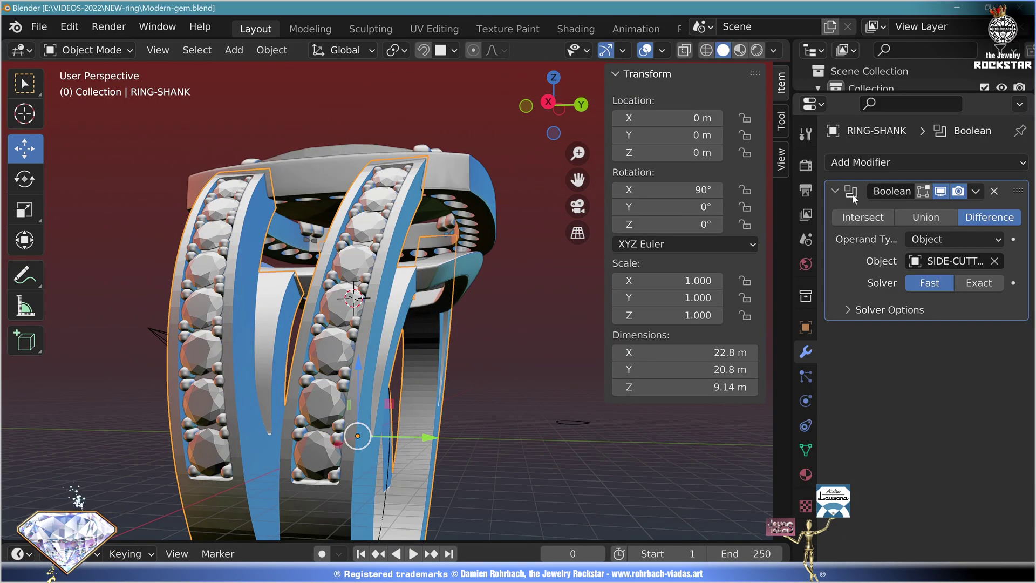
{"action": "left_click", "coordinate": [917, 162]}
{"action": "key", "text": "Return"}
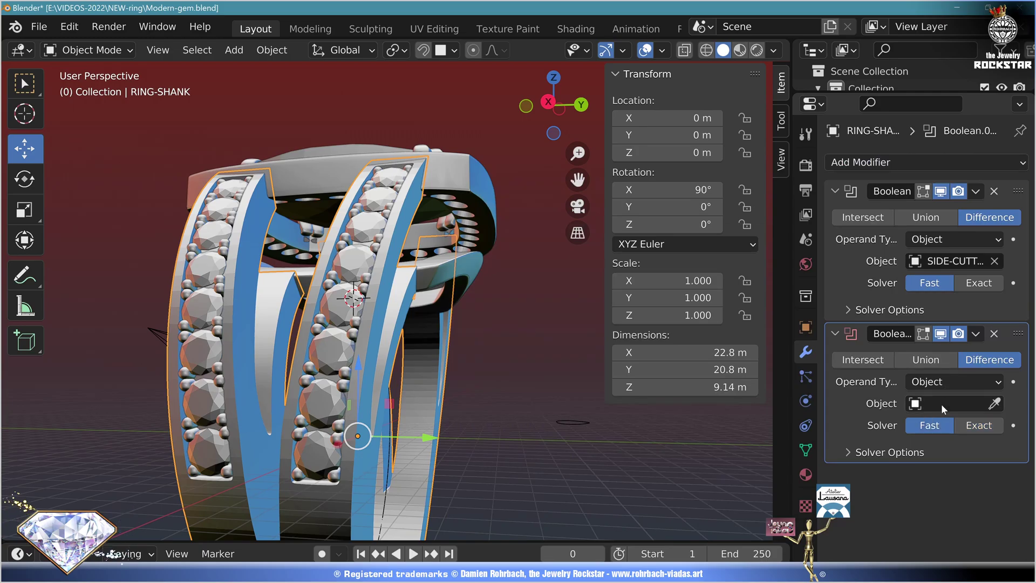
{"action": "left_click", "coordinate": [941, 404]}
{"action": "type", "text": "cut"}
{"action": "left_click", "coordinate": [885, 341]}
{"action": "mouse_move", "coordinate": [373, 272]}
{"action": "middle_mouse_down"}
{"action": "mouse_move", "coordinate": [300, 319]}
{"action": "mouse_move", "coordinate": [386, 277]}
{"action": "middle_mouse_up"}
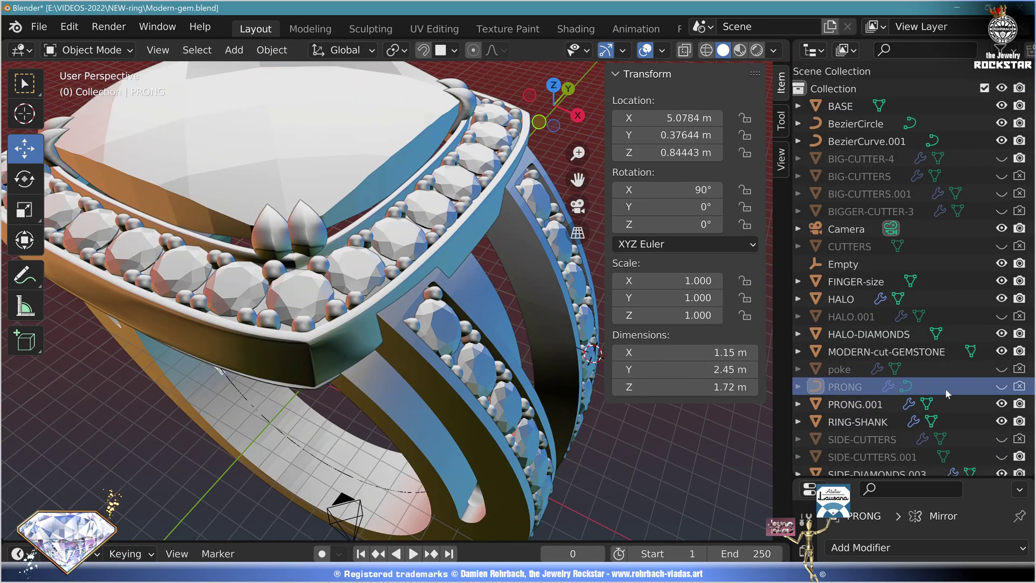
Remove the Mirror modifier from PRONG, duplicate the prong, and rename the copy DECORATION-1
{"action": "left_click_drag", "start_coordinate": [863, 478], "coordinate": [863, 145]}
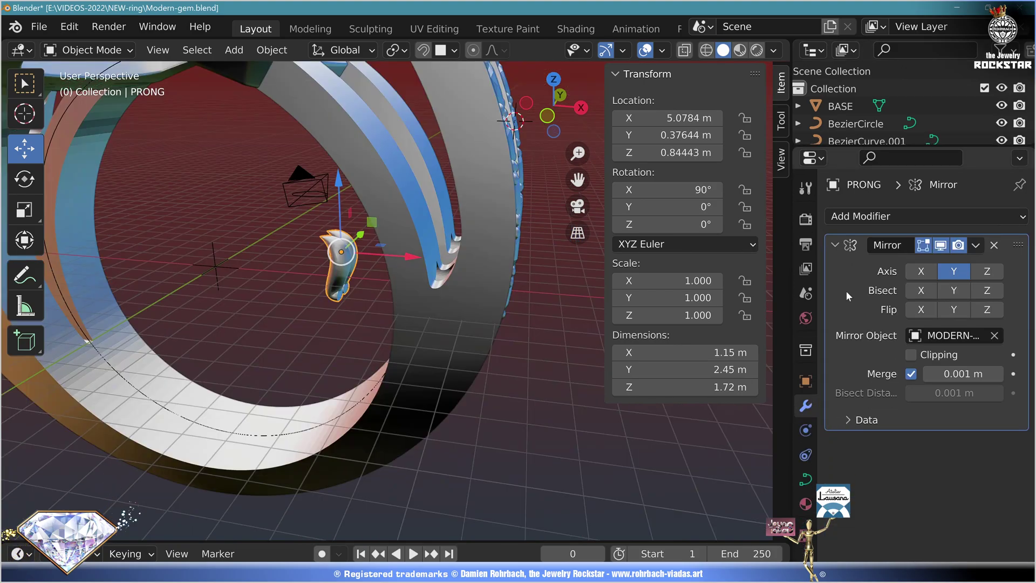
{"action": "left_click", "coordinate": [995, 245]}
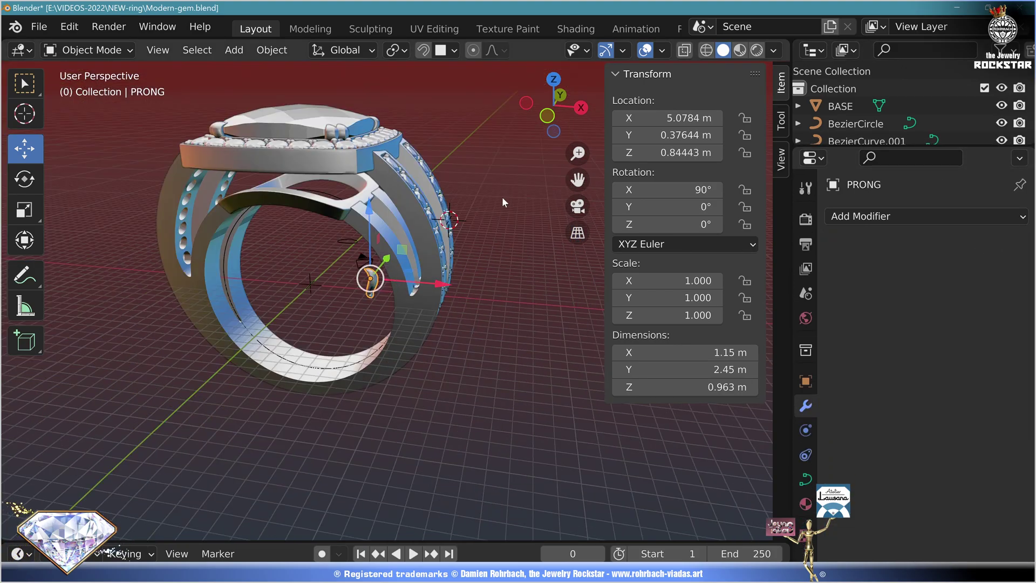
{"action": "middle_click_drag", "start_coordinate": [502, 196], "coordinate": [388, 248]}
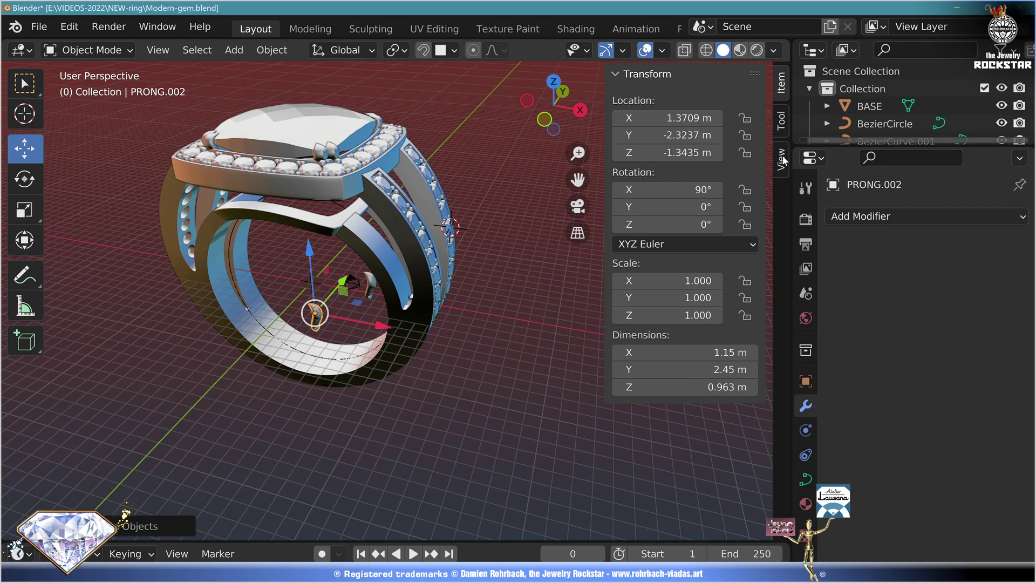
{"action": "key", "text": "F2"}
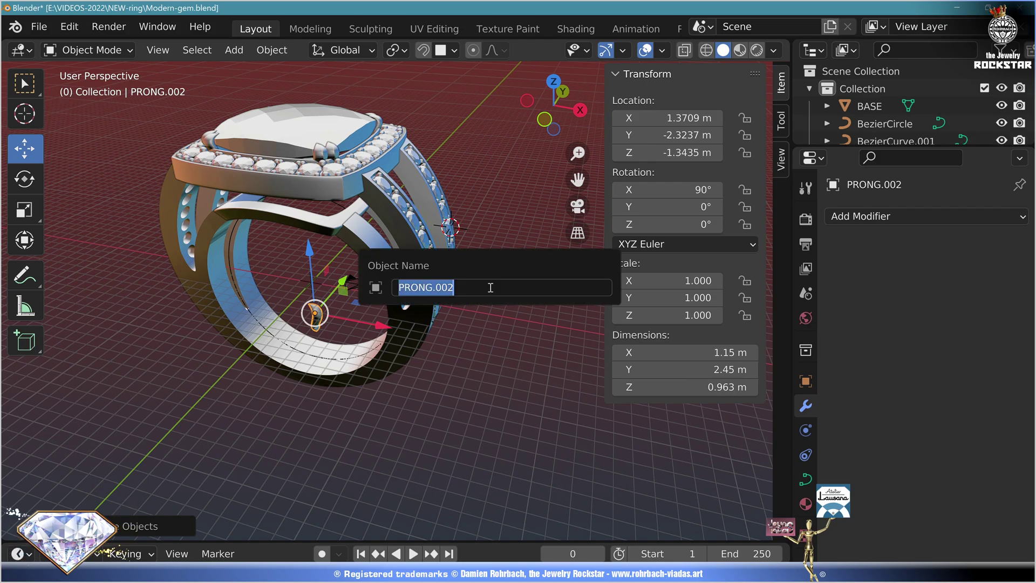
{"action": "type", "text": "DECORATION-1"}
{"action": "key", "text": "Return"}
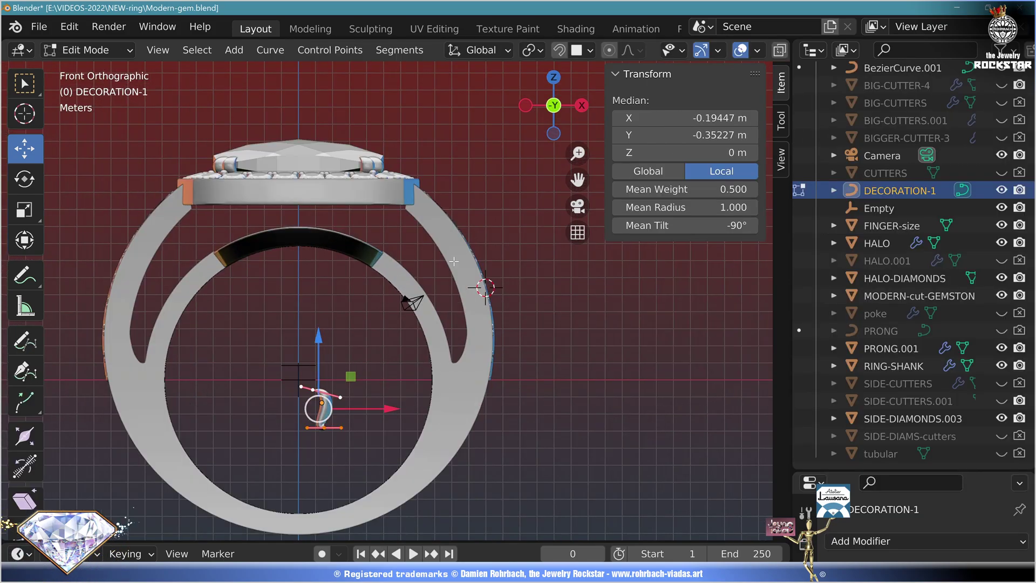
Position DECORATION-1's control points so the curve spans from the halo corner to the inner shank, tilted to -30°
{"action": "key", "text": "g"}
{"action": "left_click", "coordinate": [389, 335]}
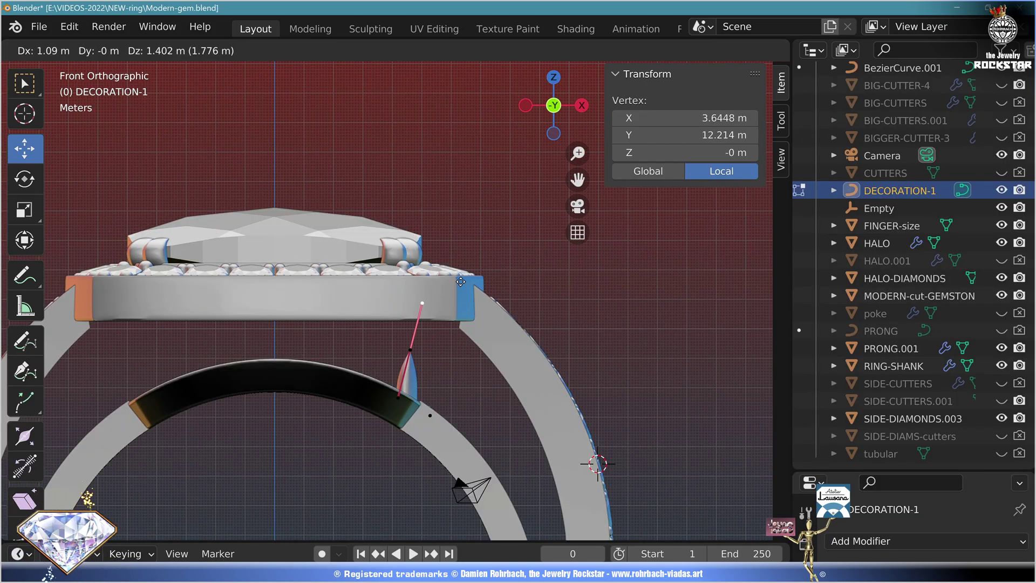
{"action": "left_click", "coordinate": [536, 374]}
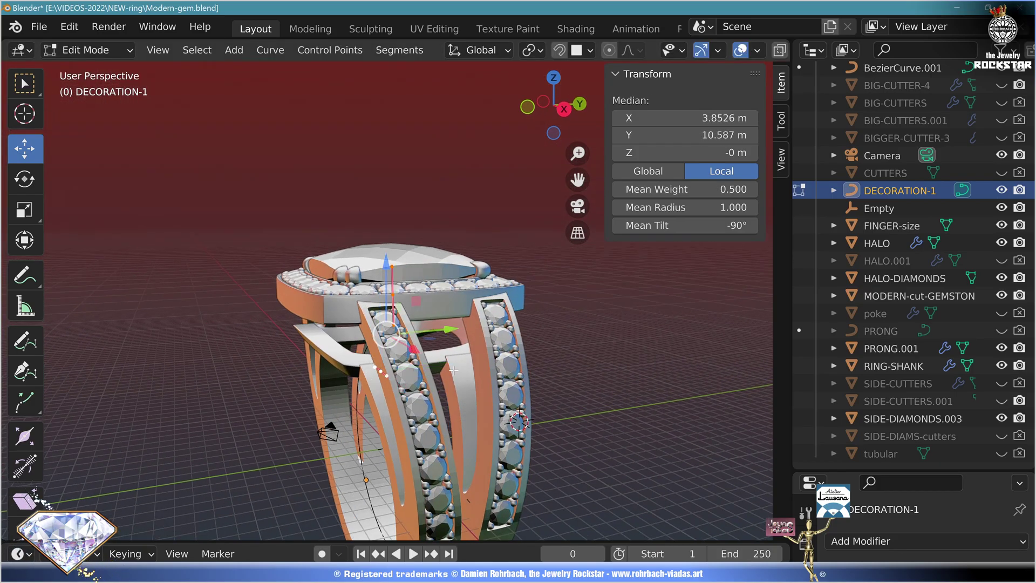
{"action": "key", "text": "g"}
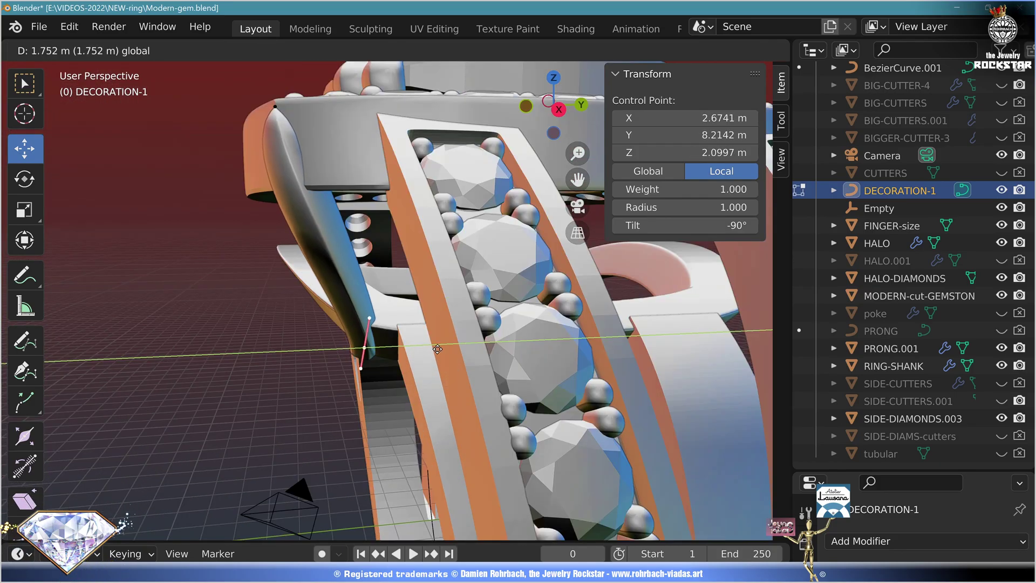
{"action": "left_click", "coordinate": [391, 315]}
{"action": "key", "text": "ctrl+t"}
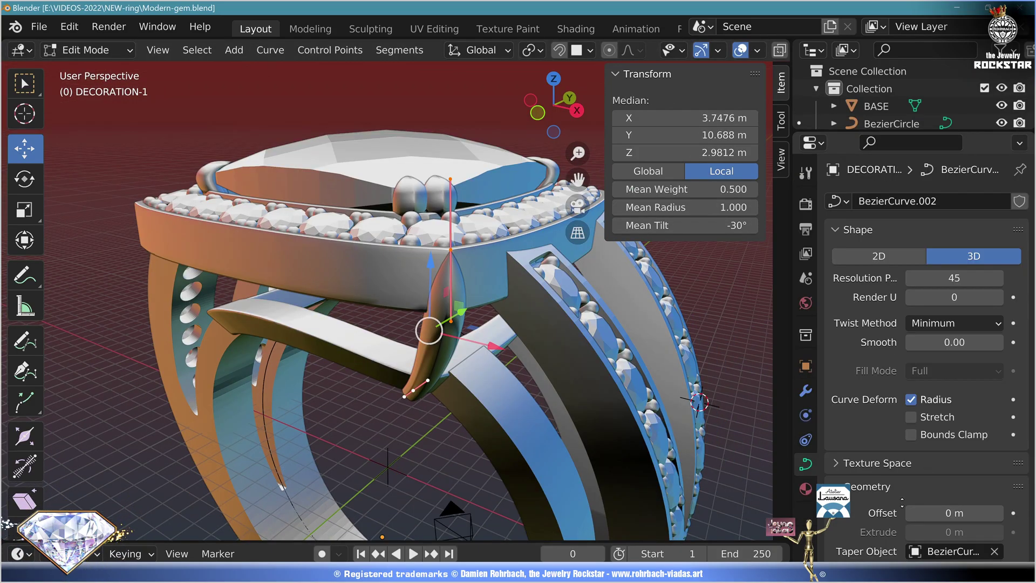
Set DECORATION-1's Taper Radius mode to Multiply
{"action": "scroll", "coordinate": [902, 500], "scroll_direction": "down", "scroll_amount": 10}
{"action": "left_click", "coordinate": [954, 277]}
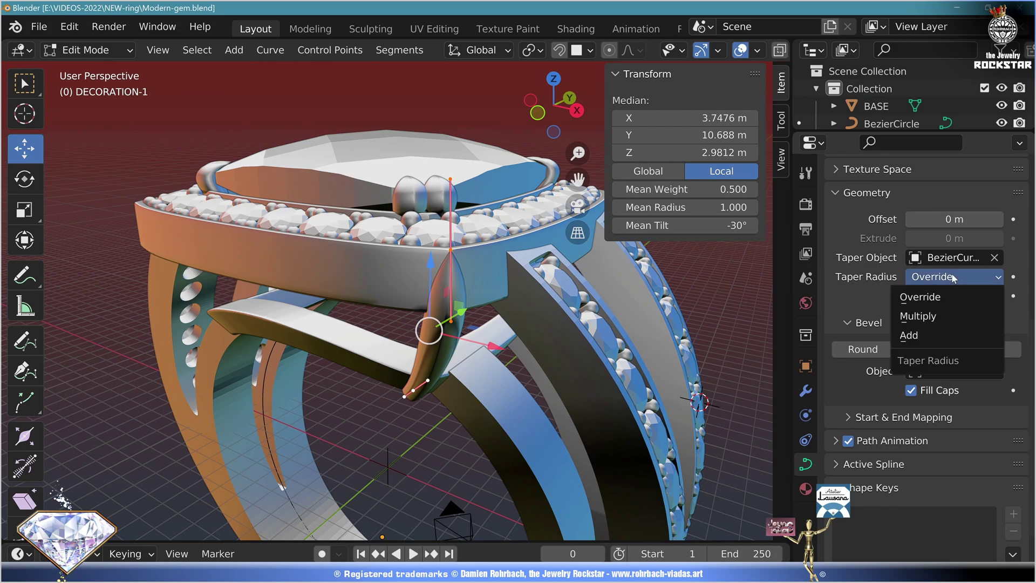
{"action": "left_click", "coordinate": [943, 316]}
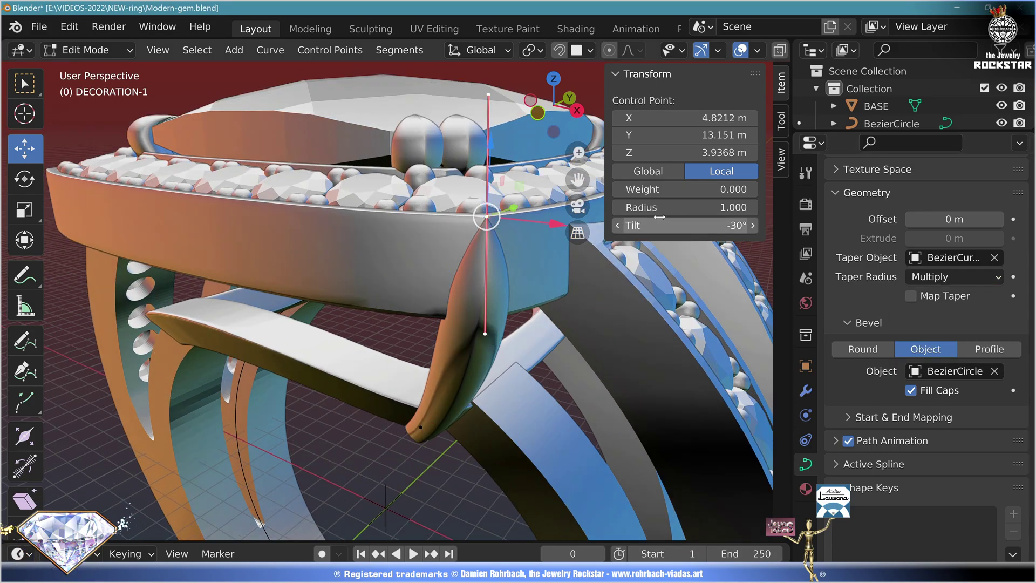
Set the upper control point's radius to 1.550 and reposition the curve's lower end on the inner shank
{"action": "left_click_drag", "start_coordinate": [685, 207], "coordinate": [706, 207]}
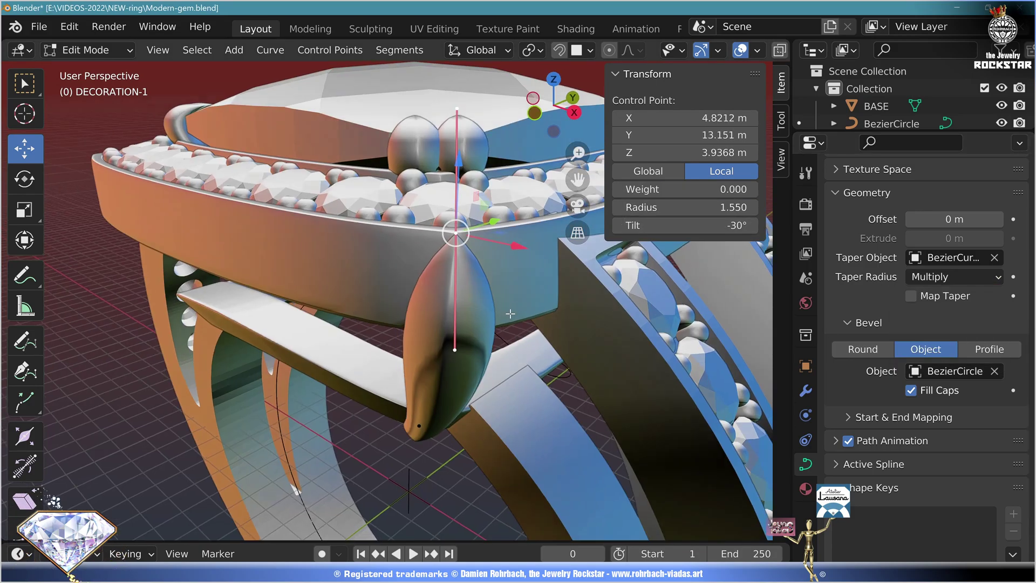
{"action": "key", "text": "g"}
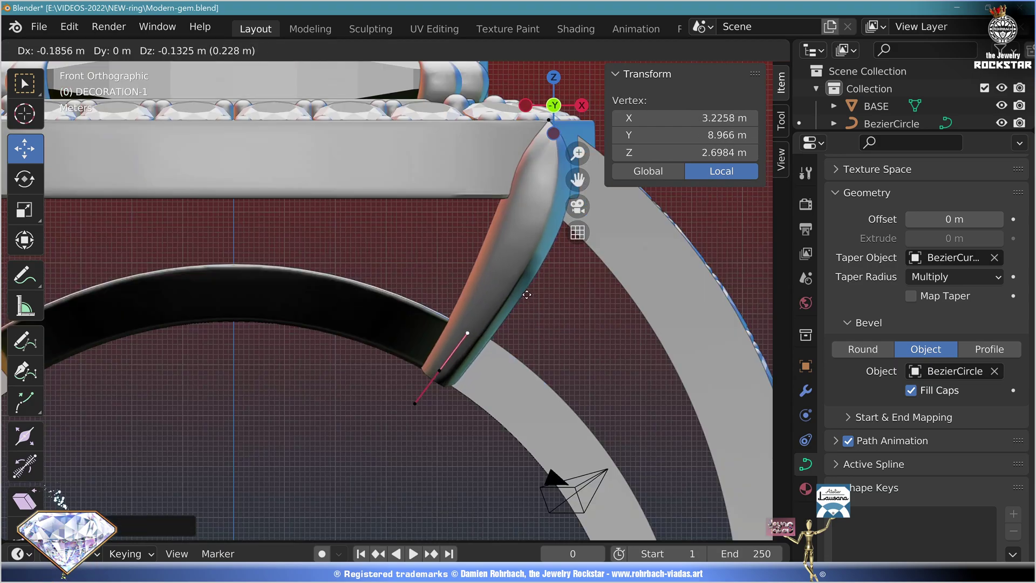
{"action": "left_click", "coordinate": [486, 342]}
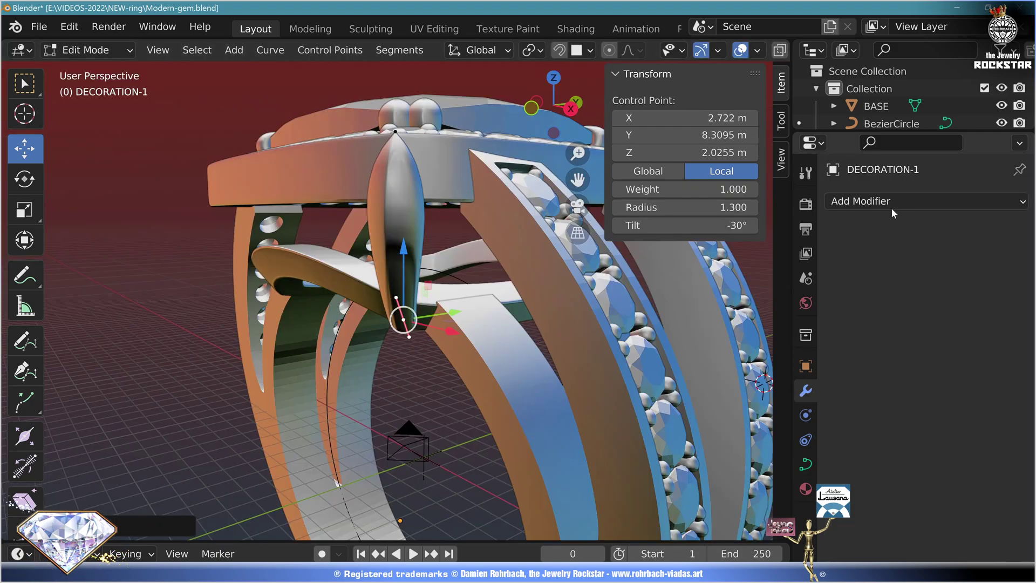
Add a Mirror modifier to DECORATION-1 on the X and Y axes, with MODERN-cut-GEMSTONE as mirror object
{"action": "left_click", "coordinate": [925, 200]}
{"action": "left_click", "coordinate": [712, 365]}
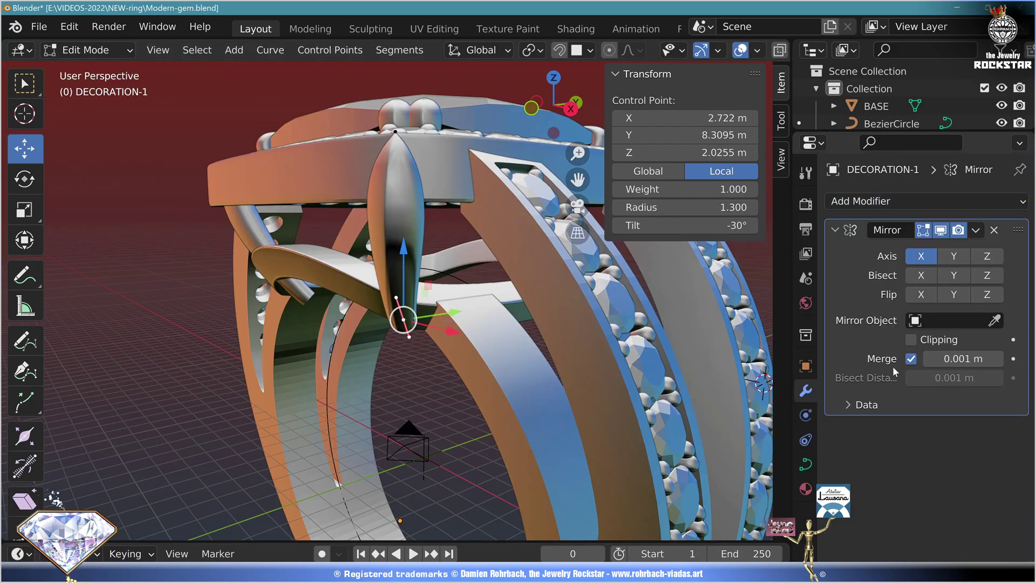
{"action": "left_click", "coordinate": [949, 320]}
{"action": "type", "text": "m"}
{"action": "key", "text": "Return"}
{"action": "left_click", "coordinate": [953, 256]}
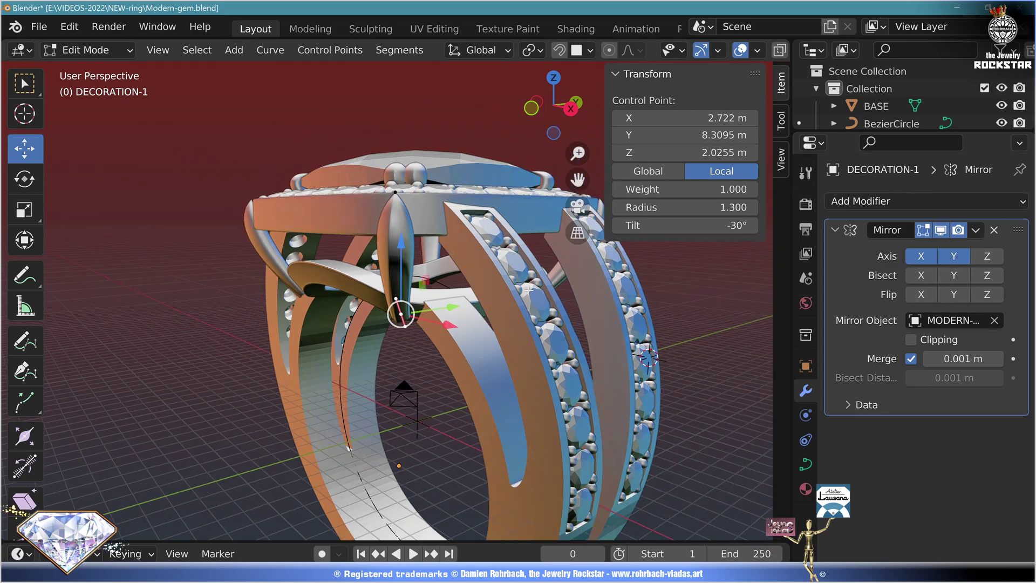
Duplicate the whole decoration curve within DECORATION-1 and move the copy beside the original at the halo corner
{"action": "middle_click_drag", "start_coordinate": [464, 270], "coordinate": [475, 273]}
{"action": "key", "text": "ctrl+l"}
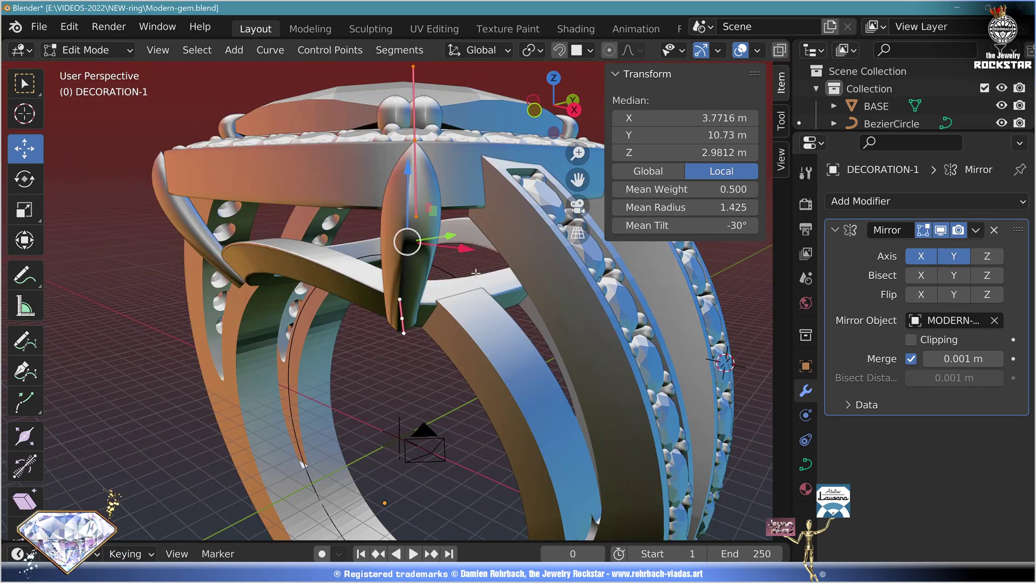
{"action": "key", "text": "shift+d"}
{"action": "key", "text": "Escape"}
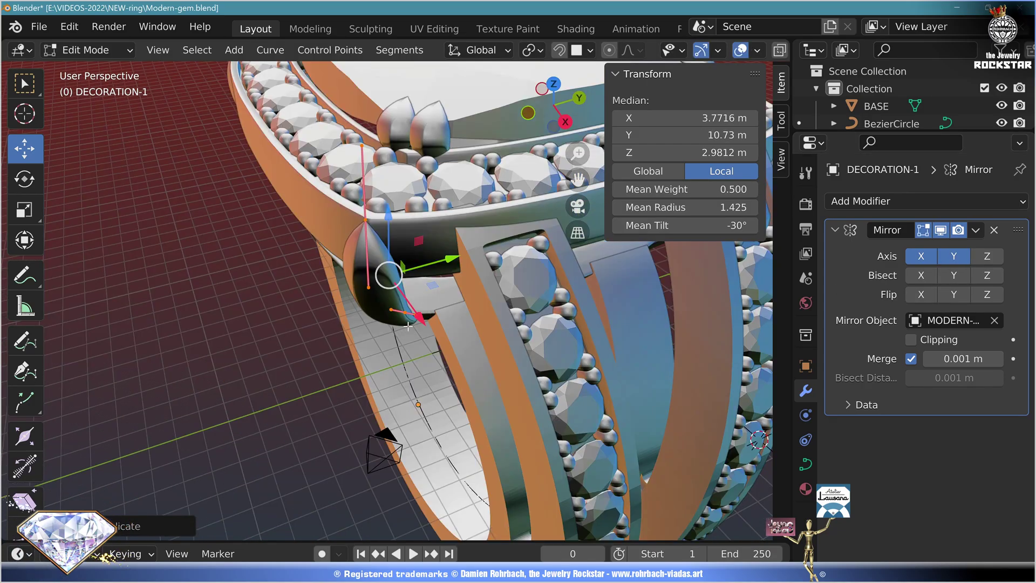
{"action": "left_click_drag", "start_coordinate": [413, 324], "coordinate": [421, 335]}
{"action": "left_click_drag", "start_coordinate": [461, 257], "coordinate": [485, 250]}
{"action": "left_click", "coordinate": [565, 122]}
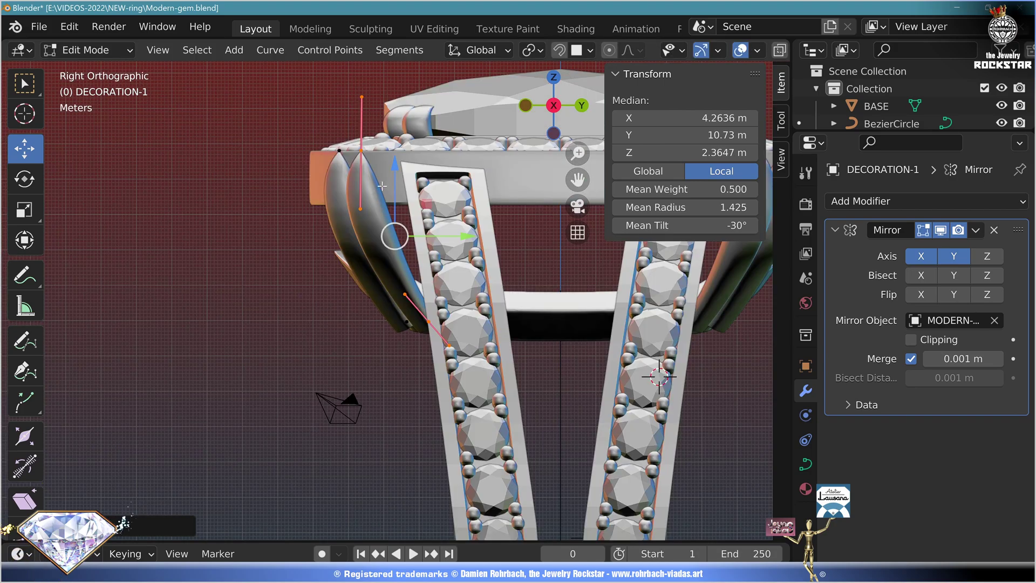
Set the tilt of the third leaf's upper control point, under the front of the halo, to 0°
{"action": "scroll", "coordinate": [386, 300], "scroll_direction": "up", "scroll_amount": 2}
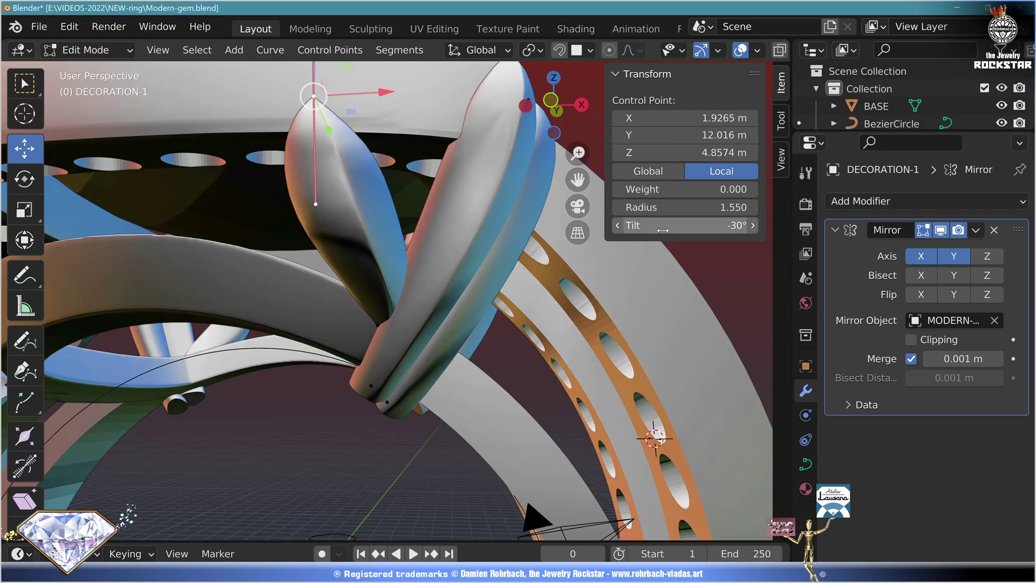
{"action": "double_click", "coordinate": [685, 225]}
{"action": "type", "text": "0"}
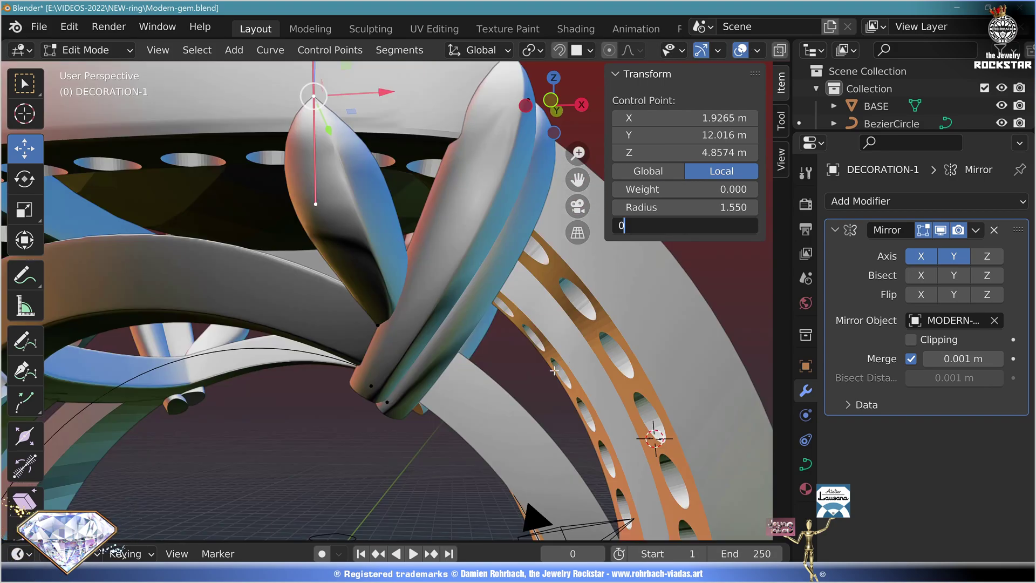
{"action": "key", "text": "Return"}
In front view, move the third leaf's lower control point beside the other leaf ends on the inner shank
{"action": "key", "text": "KP_1"}
{"action": "scroll", "coordinate": [449, 355], "scroll_direction": "up", "scroll_amount": 2}
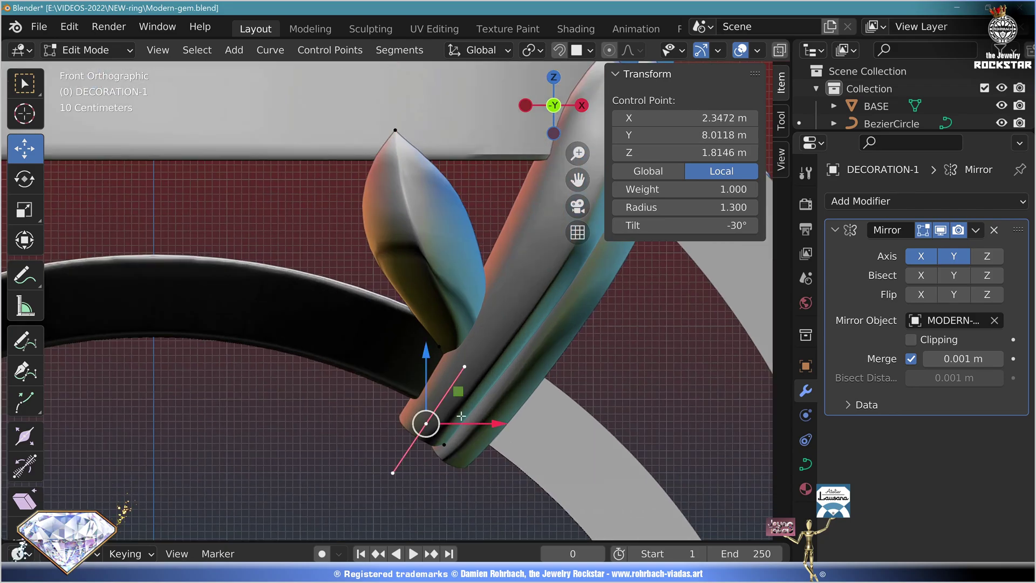
{"action": "key", "text": "g"}
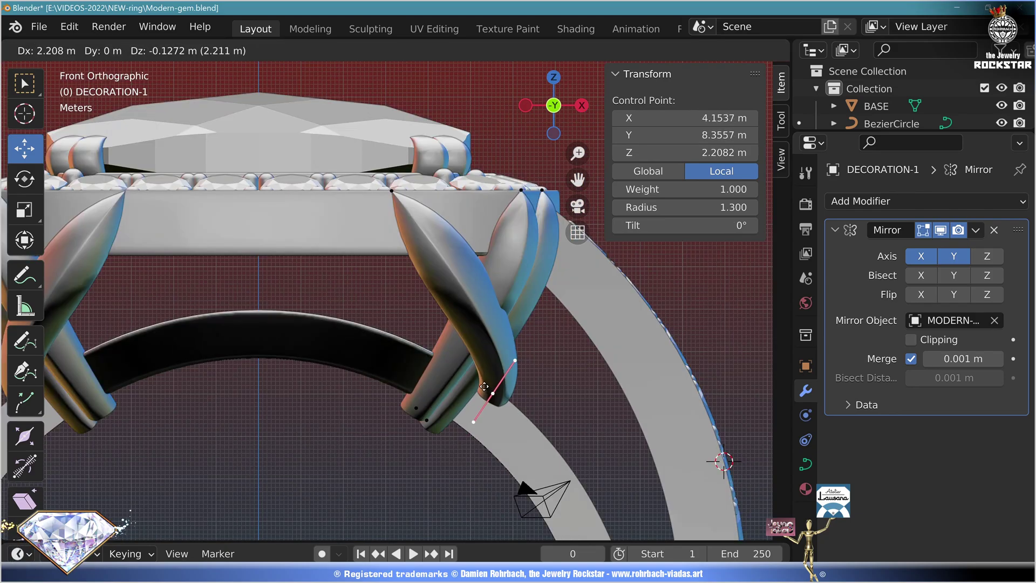
{"action": "left_click", "coordinate": [449, 398]}
{"action": "key", "text": "g"}
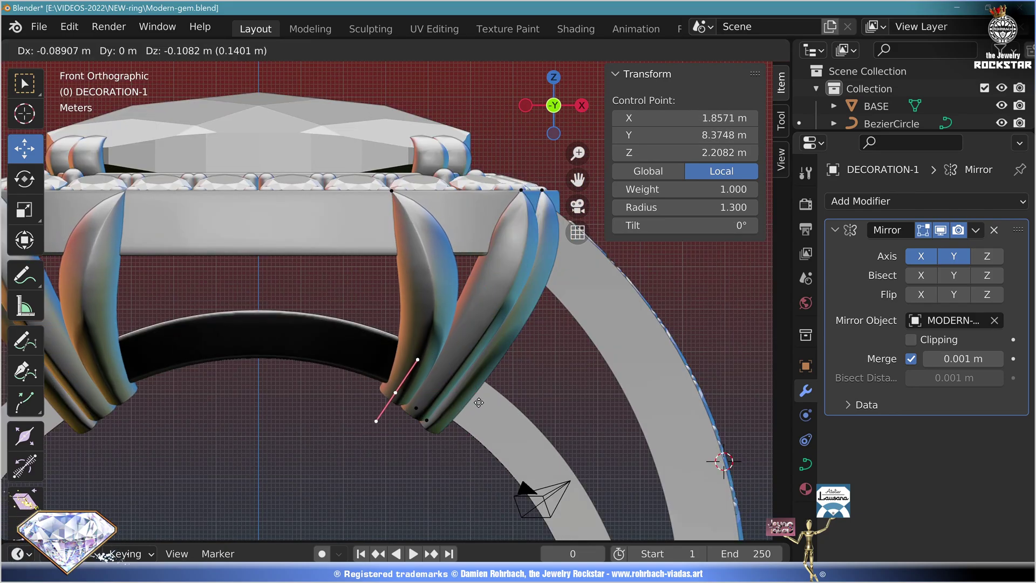
{"action": "left_click", "coordinate": [478, 408]}
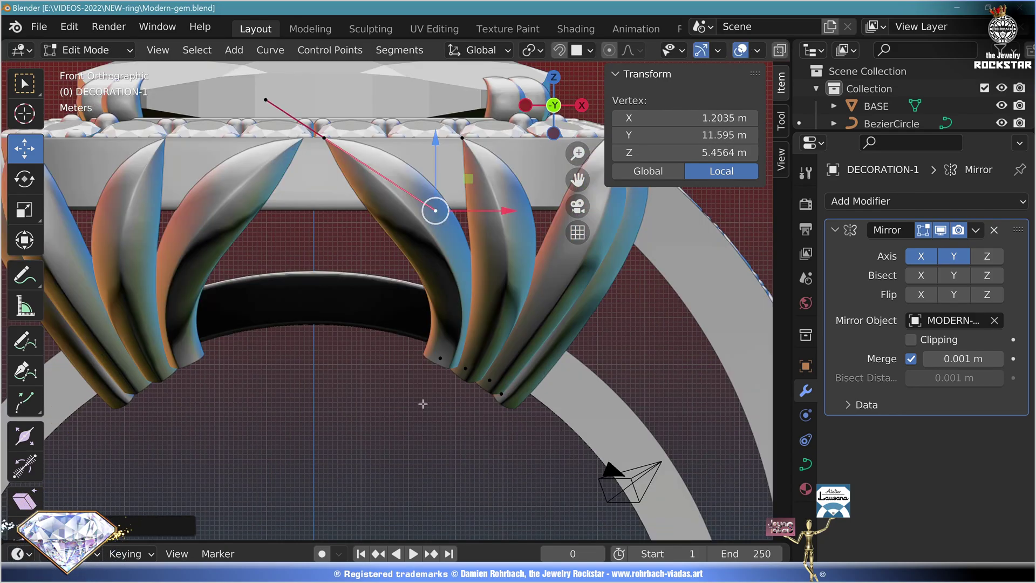
Duplicate the innermost leaf curve and move the copy to the ring's centre under the front of the halo
{"action": "left_click", "coordinate": [440, 358], "text": "shift"}
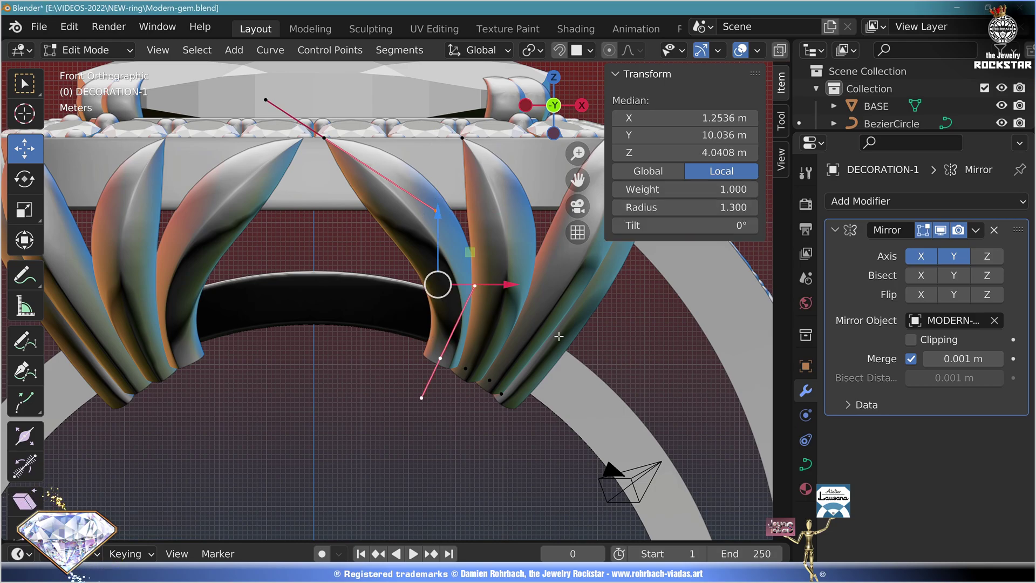
{"action": "key", "text": "g"}
{"action": "left_click", "coordinate": [333, 341]}
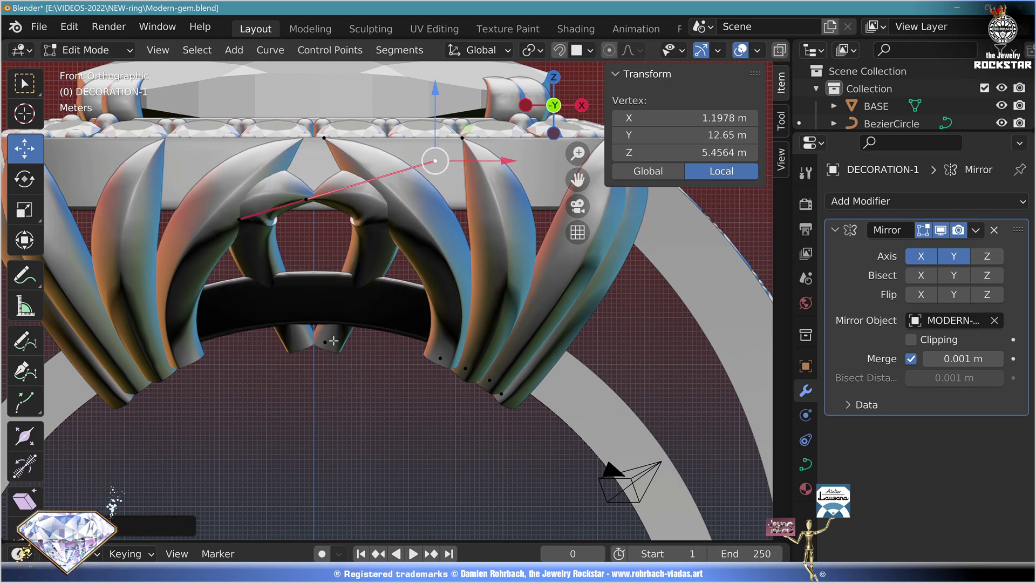
Subdivide the central curve between its two end points and shape it into a heart with its mirrored half
{"action": "left_click", "coordinate": [323, 321]}
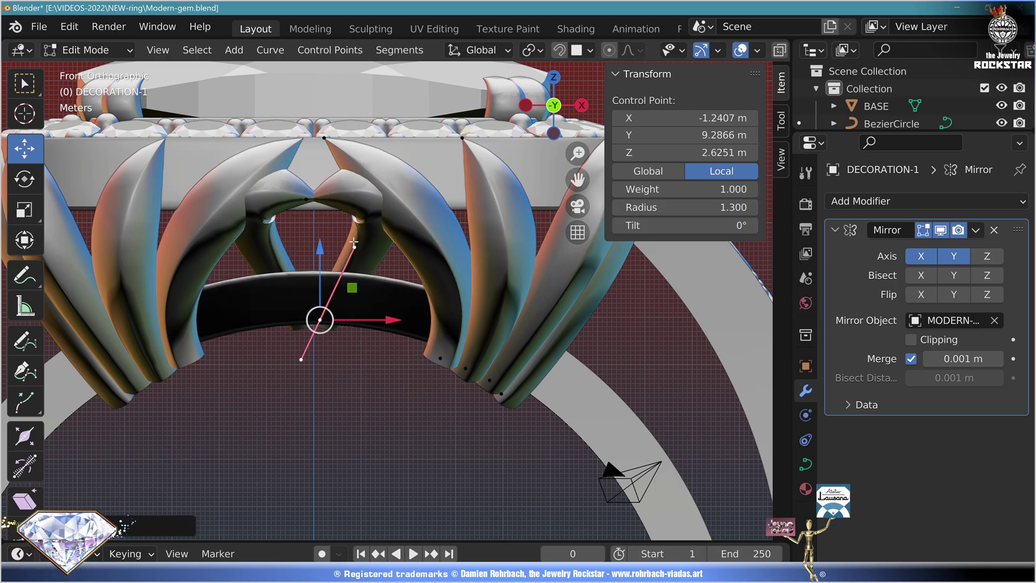
{"action": "left_click", "coordinate": [306, 200], "text": "shift"}
{"action": "right_click", "coordinate": [408, 195]}
{"action": "left_click", "coordinate": [384, 108]}
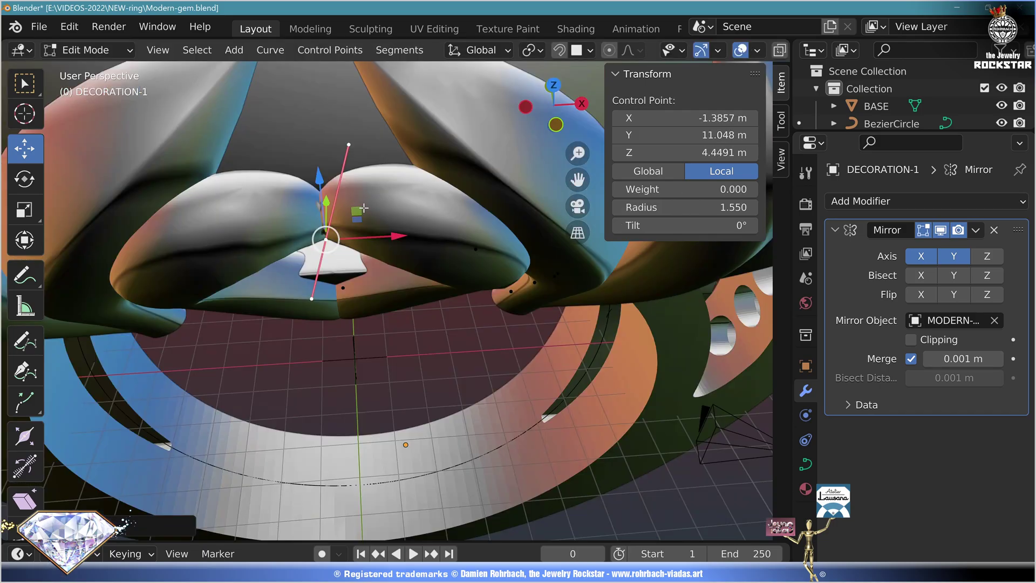
{"action": "middle_click_drag", "start_coordinate": [378, 302], "coordinate": [377, 211]}
{"action": "scroll", "coordinate": [372, 238], "scroll_direction": "up", "scroll_amount": 3}
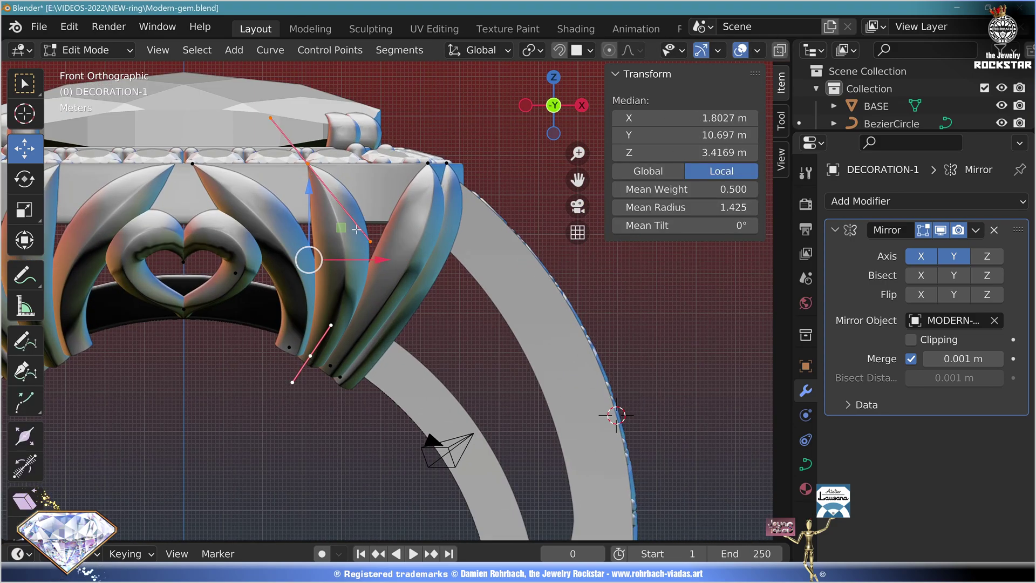
Lay copies of the leaf curve down the flat face of the shank below the halo, adjust their control points, and return to Object Mode
{"action": "key", "text": "g"}
{"action": "key", "text": "g"}
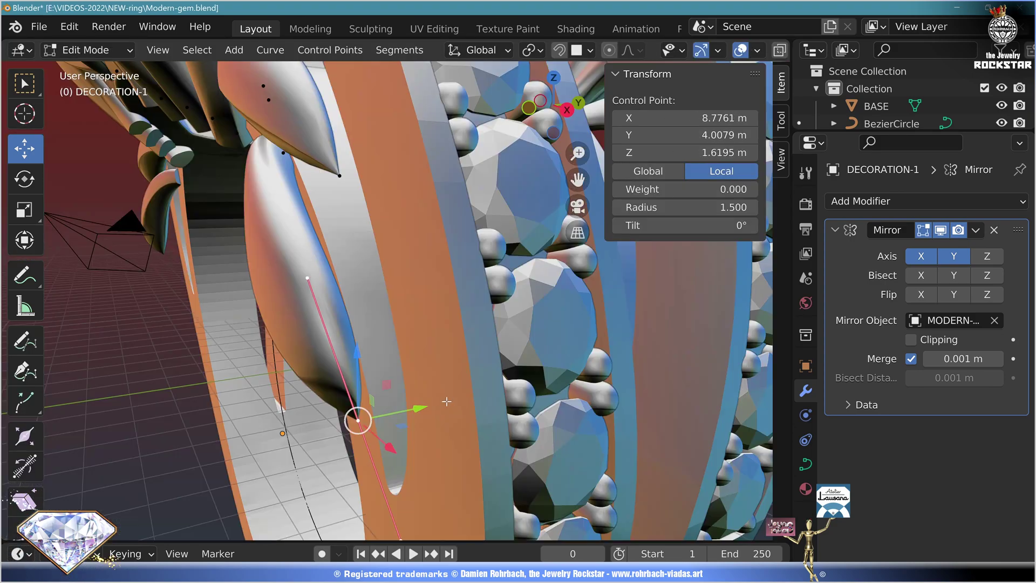
{"action": "key", "text": "g"}
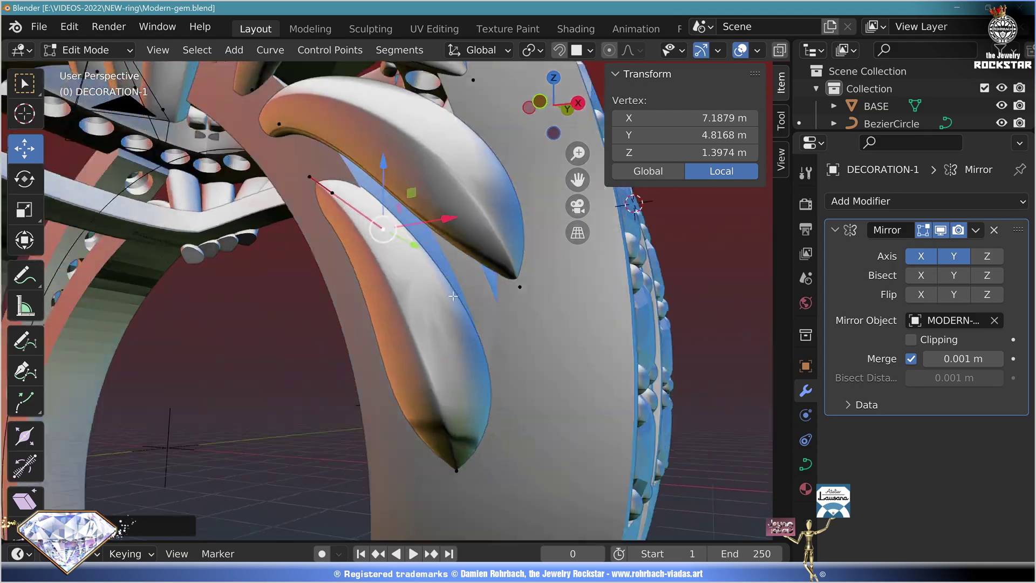
{"action": "middle_click_drag", "start_coordinate": [378, 248], "coordinate": [326, 275]}
{"action": "scroll", "coordinate": [406, 263], "scroll_direction": "down", "scroll_amount": 5}
{"action": "middle_click_drag", "start_coordinate": [377, 302], "coordinate": [421, 319]}
{"action": "scroll", "coordinate": [421, 319], "scroll_direction": "up", "scroll_amount": 5}
{"action": "scroll", "coordinate": [448, 277], "scroll_direction": "down", "scroll_amount": 5}
{"action": "key", "text": "Tab"}
{"action": "middle_click_drag", "start_coordinate": [449, 277], "coordinate": [503, 310]}
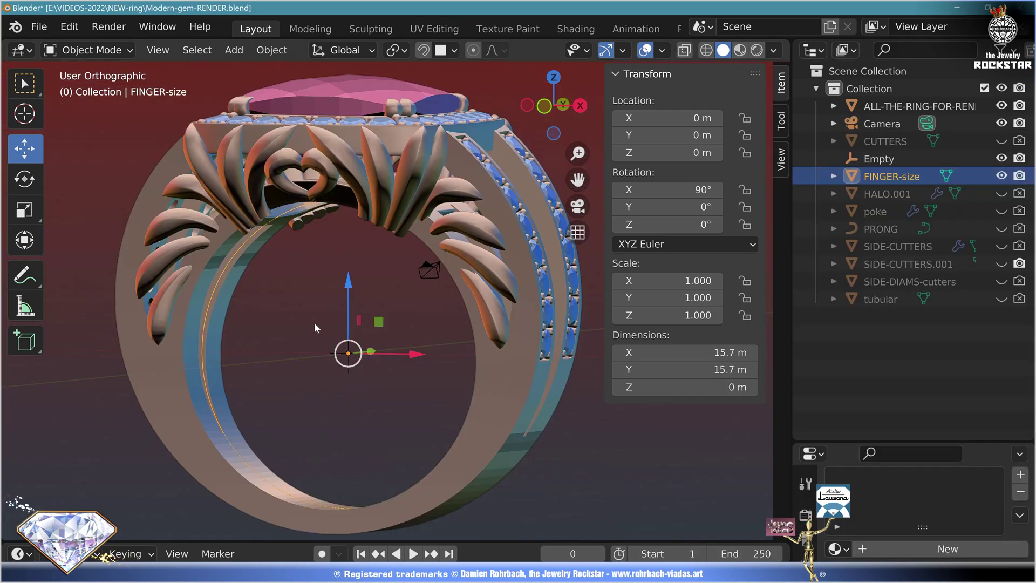
Build a solid cylinder through the finger hole from a duplicate of FINGER-size and add a Boolean modifier to ALL-THE-RING-FOR-RENDER
{"action": "scroll", "coordinate": [346, 318], "scroll_direction": "down", "scroll_amount": 3}
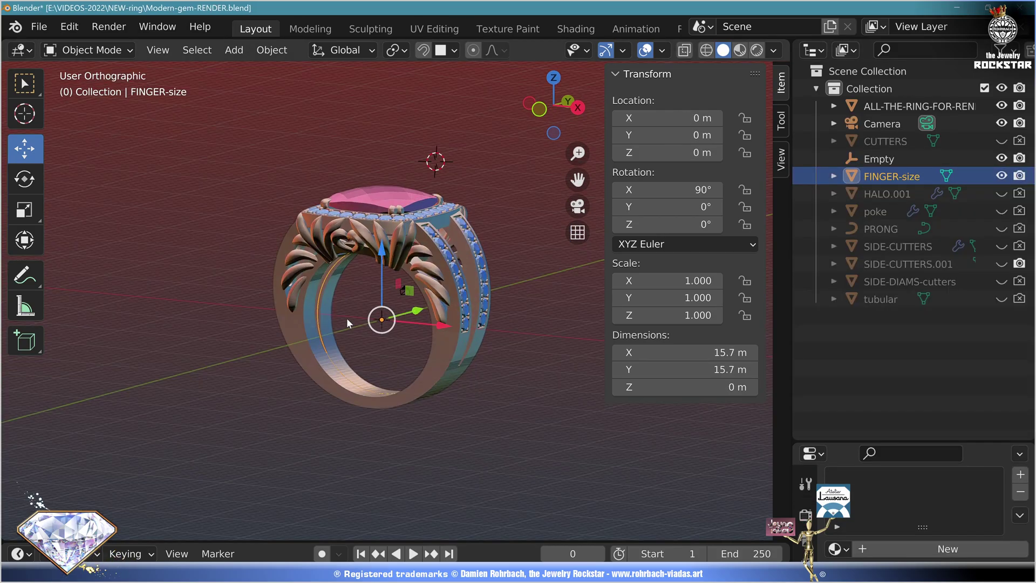
{"action": "key", "text": "shift+d"}
{"action": "key", "text": "Tab"}
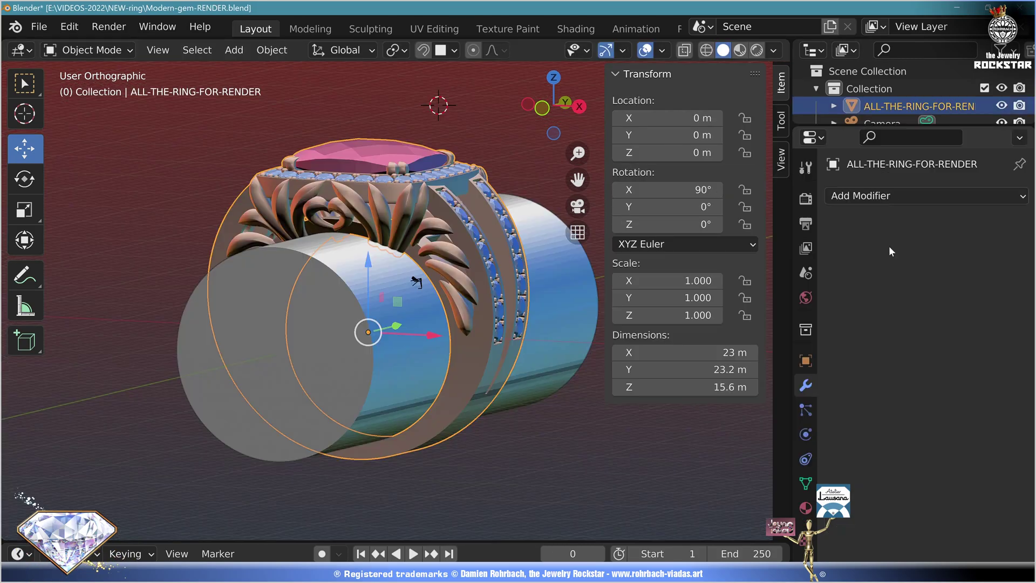
{"action": "left_click", "coordinate": [906, 195]}
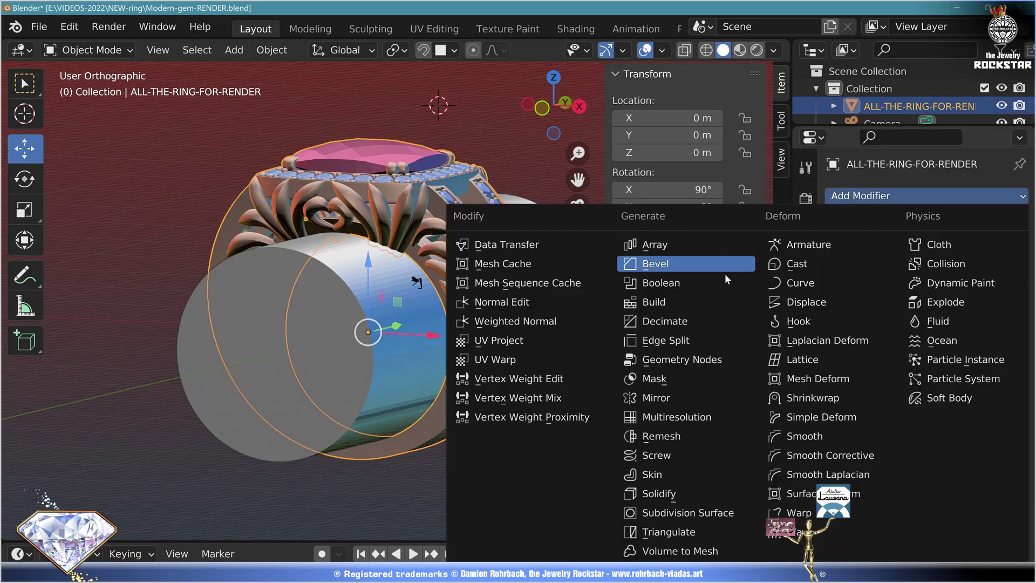
{"action": "left_click", "coordinate": [712, 236]}
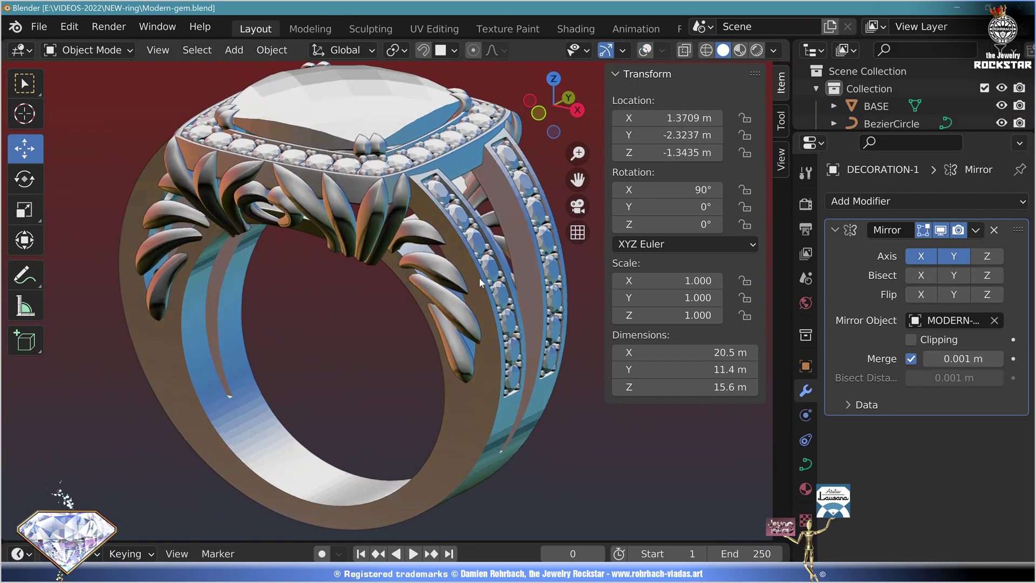
Save a new version of the file as Modern-gem-RENDER.blend in E:\VIDEOS-2022\NEW-ring
{"action": "scroll", "coordinate": [479, 278], "scroll_direction": "down", "scroll_amount": 2}
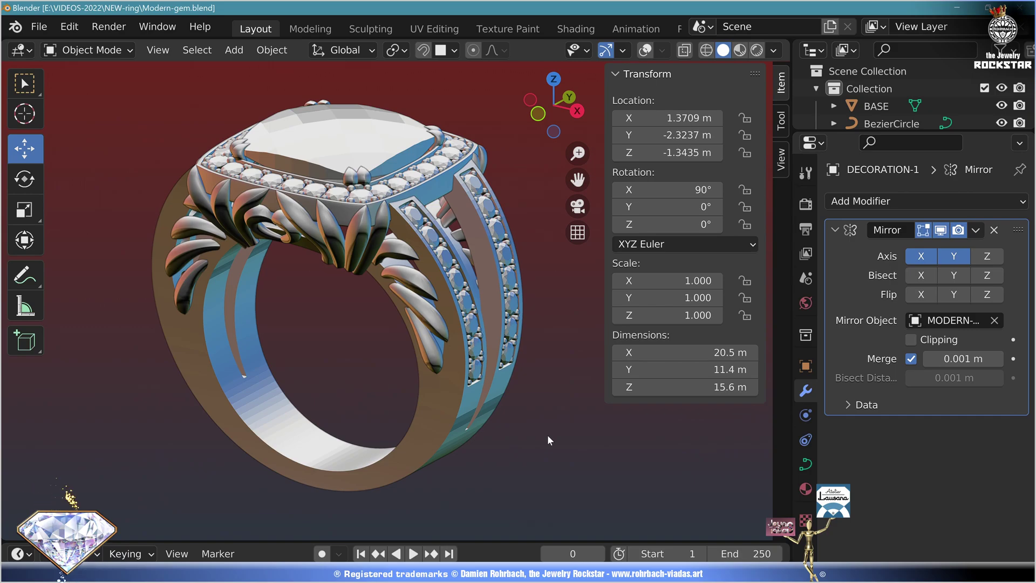
{"action": "left_click", "coordinate": [39, 26]}
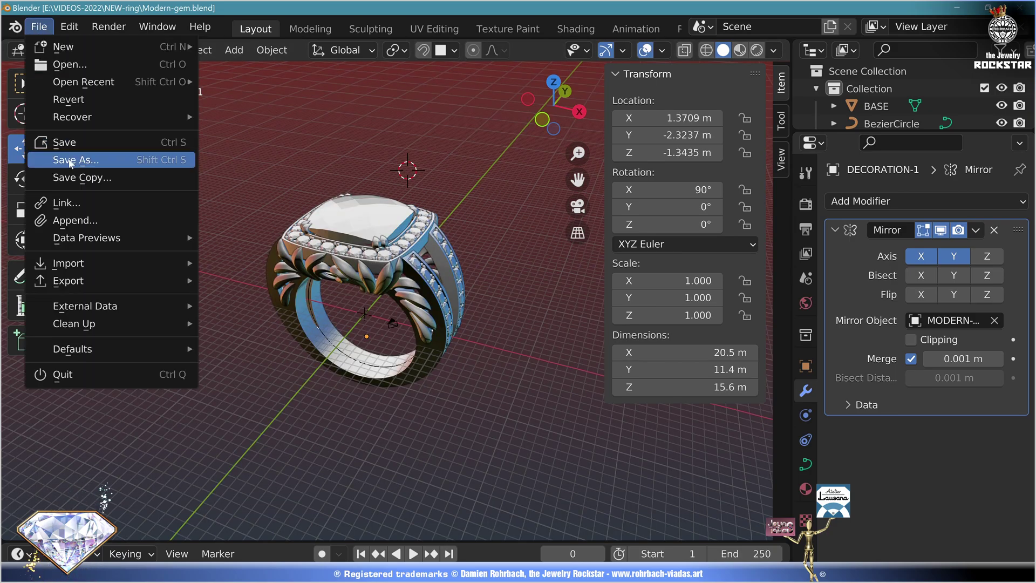
{"action": "left_click", "coordinate": [71, 160]}
{"action": "double_click", "coordinate": [414, 199]}
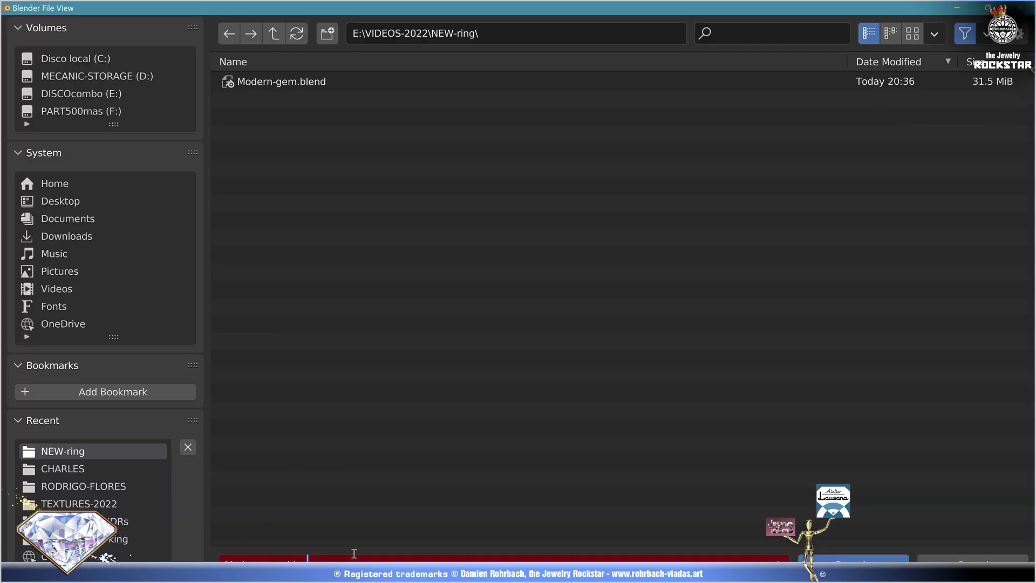
{"action": "key", "text": "Return"}
Set the viewport display colour of the side diamonds' DIAMOND material to blue
{"action": "left_click", "coordinate": [416, 348]}
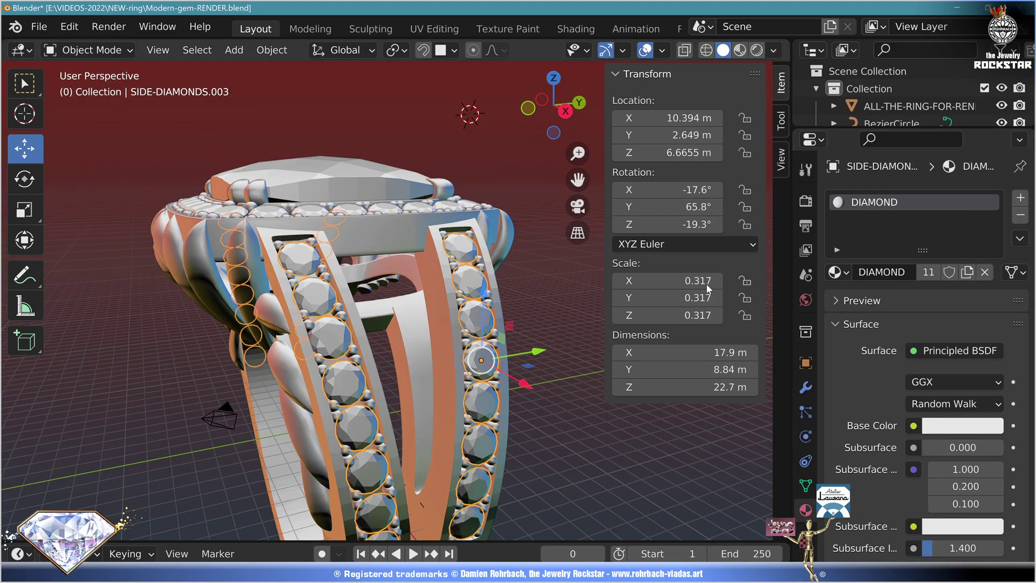
{"action": "scroll", "coordinate": [879, 461], "scroll_direction": "down", "scroll_amount": 15}
{"action": "left_click", "coordinate": [883, 528]}
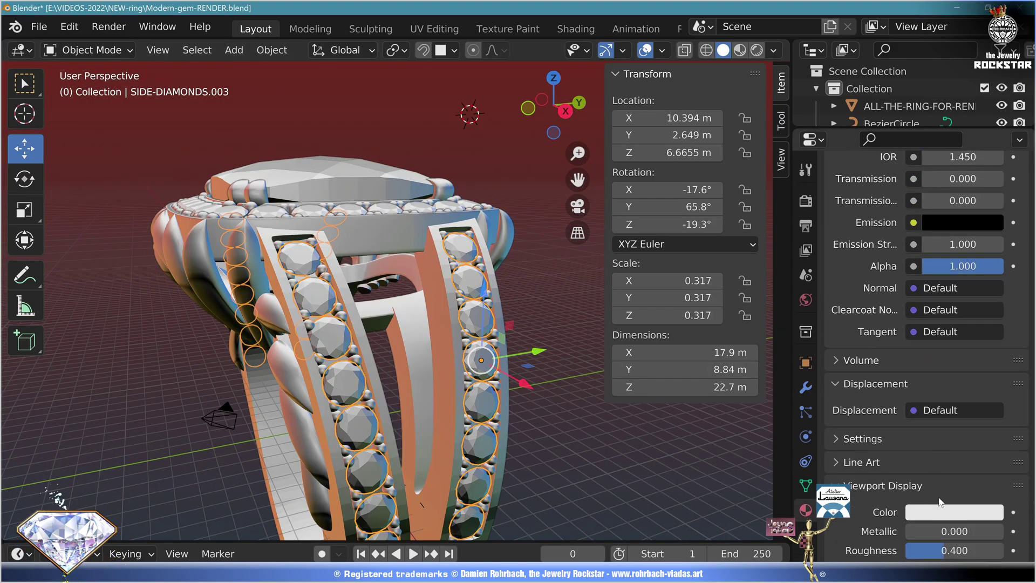
{"action": "left_click", "coordinate": [949, 511]}
{"action": "left_click", "coordinate": [944, 377]}
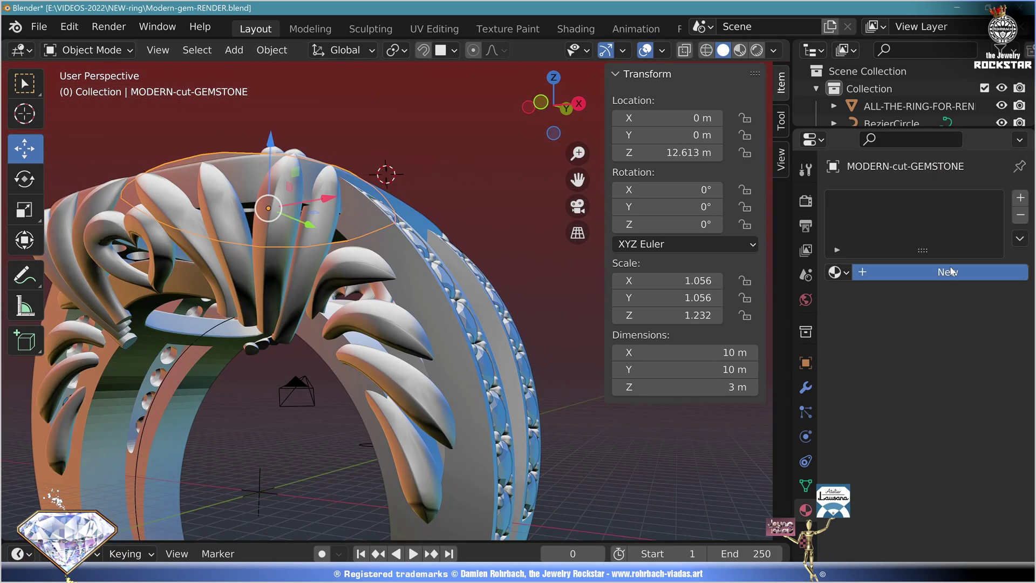
Give MODERN-cut-GEMSTONE a new material with a pink viewport colour, and set the ring metal's viewport colour to a rose-gold tone
{"action": "left_click", "coordinate": [947, 272]}
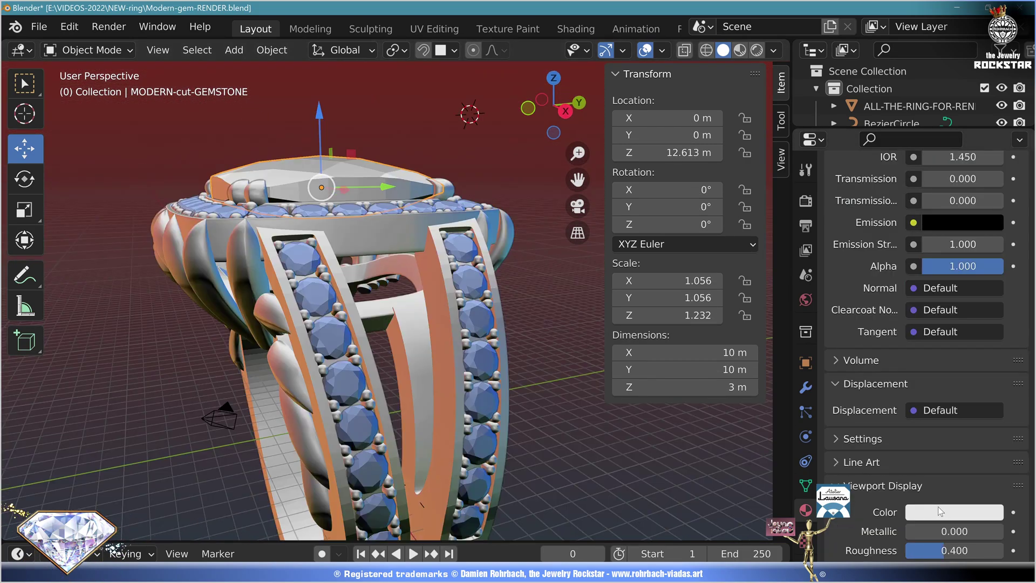
{"action": "left_click", "coordinate": [940, 511]}
{"action": "left_click", "coordinate": [971, 302]}
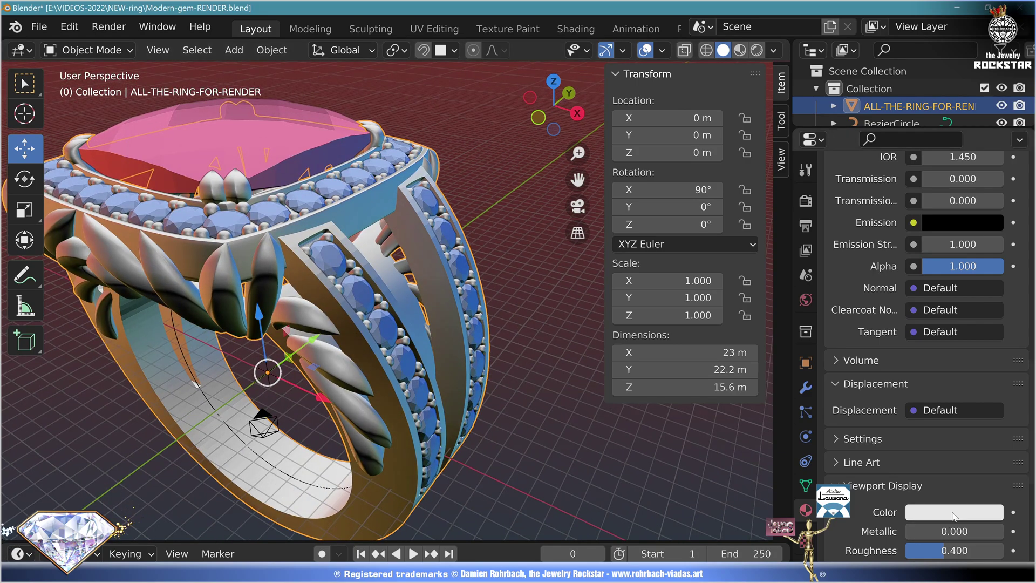
{"action": "left_click", "coordinate": [954, 516]}
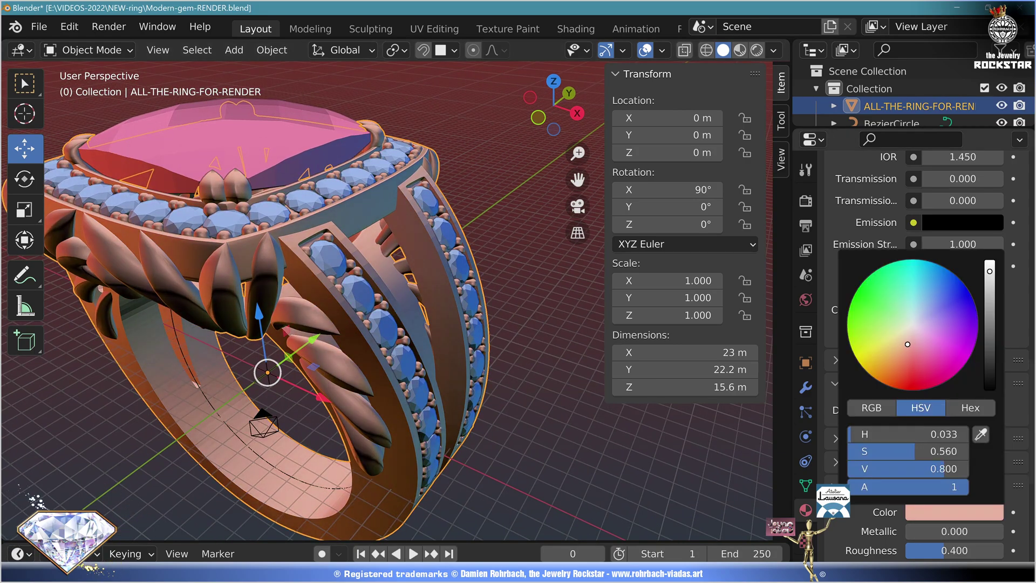
{"action": "left_click_drag", "start_coordinate": [908, 344], "coordinate": [907, 341]}
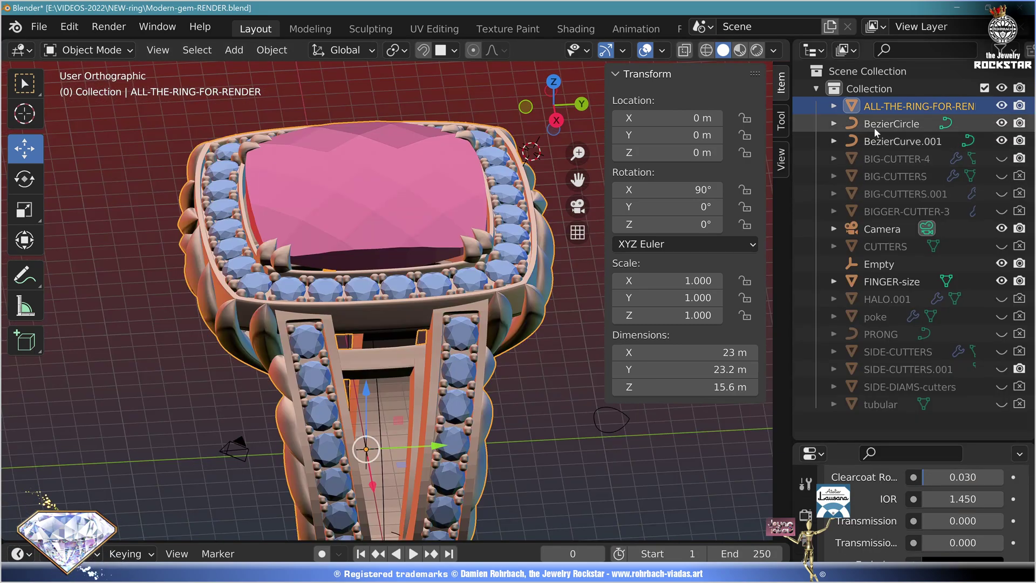
Delete the leftover helper curves and cutters, keeping only ALL-THE-RING-FOR-RENDER and Camera, and turn off the viewport statistics
{"action": "left_click", "coordinate": [887, 212], "text": "shift"}
{"action": "key", "text": "Delete"}
{"action": "left_click", "coordinate": [885, 141]}
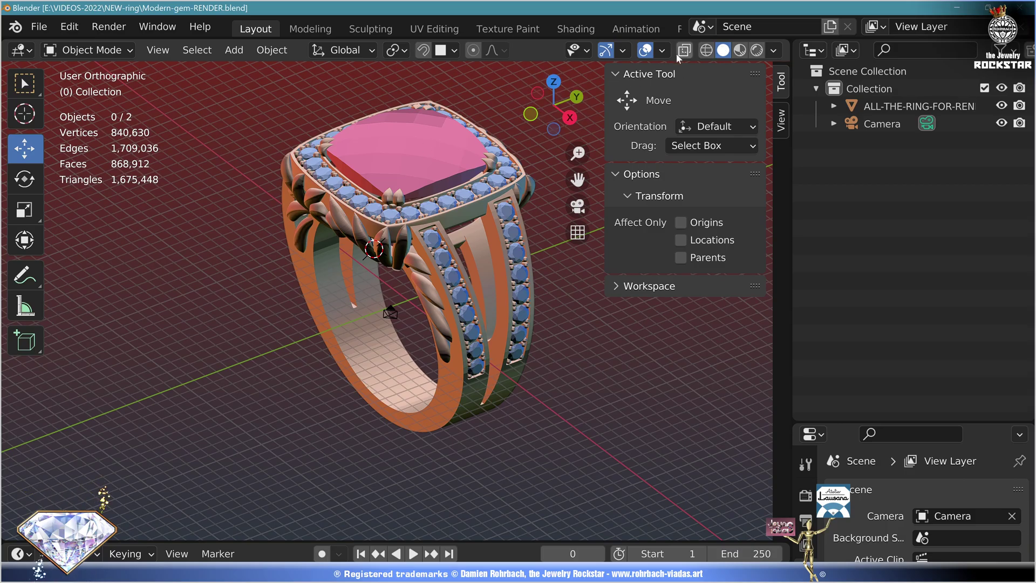
{"action": "left_click", "coordinate": [662, 50]}
{"action": "left_click", "coordinate": [675, 152]}
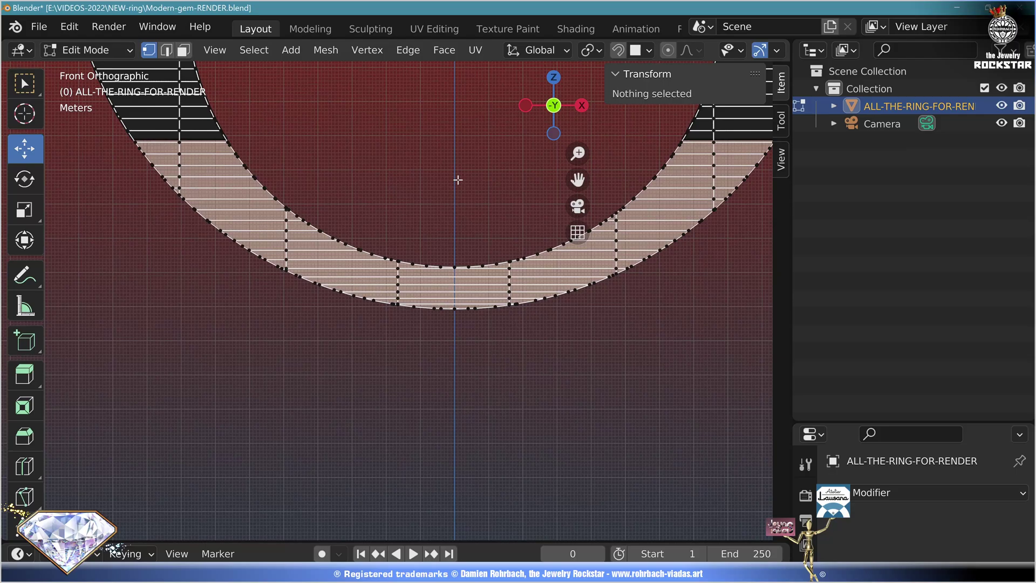
Snap the 3D cursor to the lowest point of the shank's outer edge and set the ring's origin to the 3D cursor
{"action": "scroll", "coordinate": [581, 360], "scroll_direction": "up", "scroll_amount": 5}
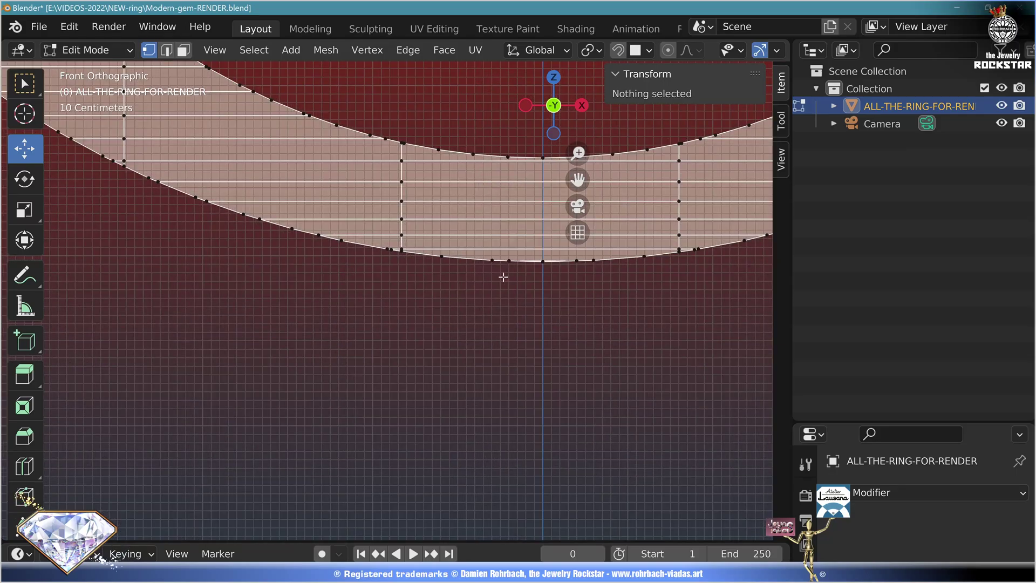
{"action": "key", "text": "shift+s"}
{"action": "left_click", "coordinate": [531, 416]}
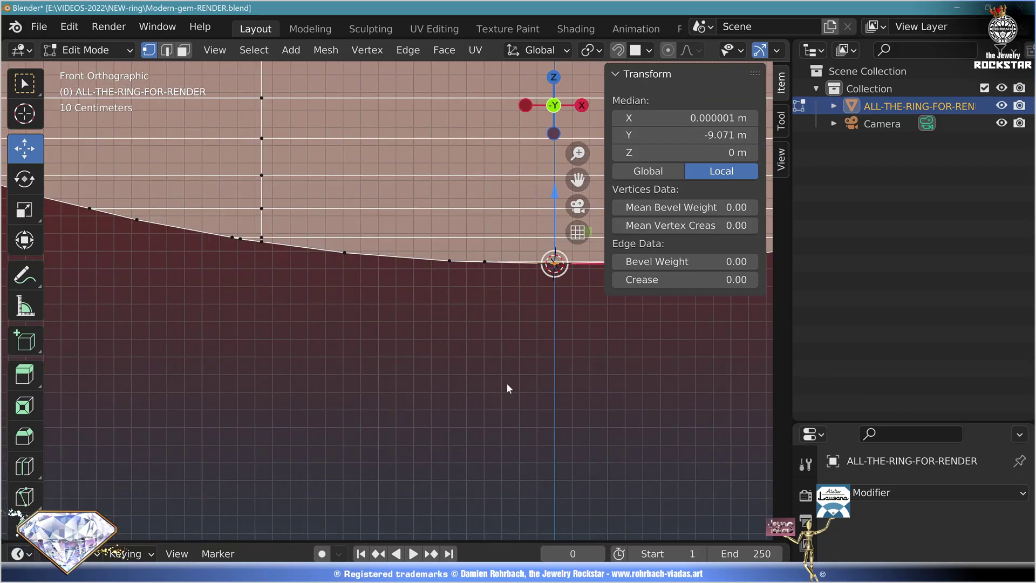
{"action": "key", "text": "Tab"}
{"action": "left_click", "coordinate": [271, 50]}
{"action": "mouse_move", "coordinate": [323, 87]}
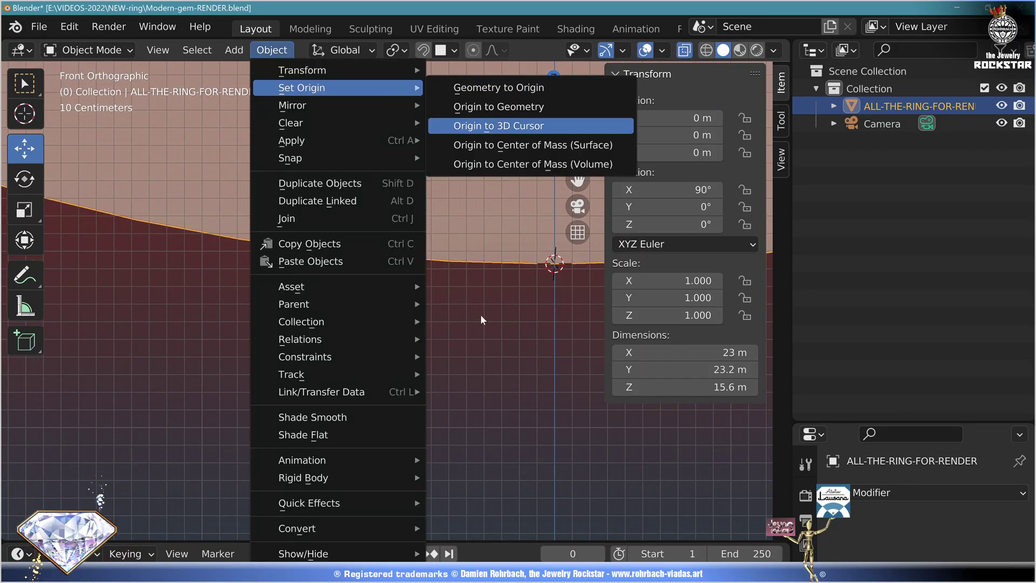
{"action": "left_click", "coordinate": [498, 126]}
Set the X, Y and Z location of ALL-THE-RING-FOR-RENDER to 0 m
{"action": "left_click_drag", "start_coordinate": [686, 153], "coordinate": [685, 118]}
{"action": "key", "text": "Return"}
{"action": "scroll", "coordinate": [351, 332], "scroll_direction": "down", "scroll_amount": 4}
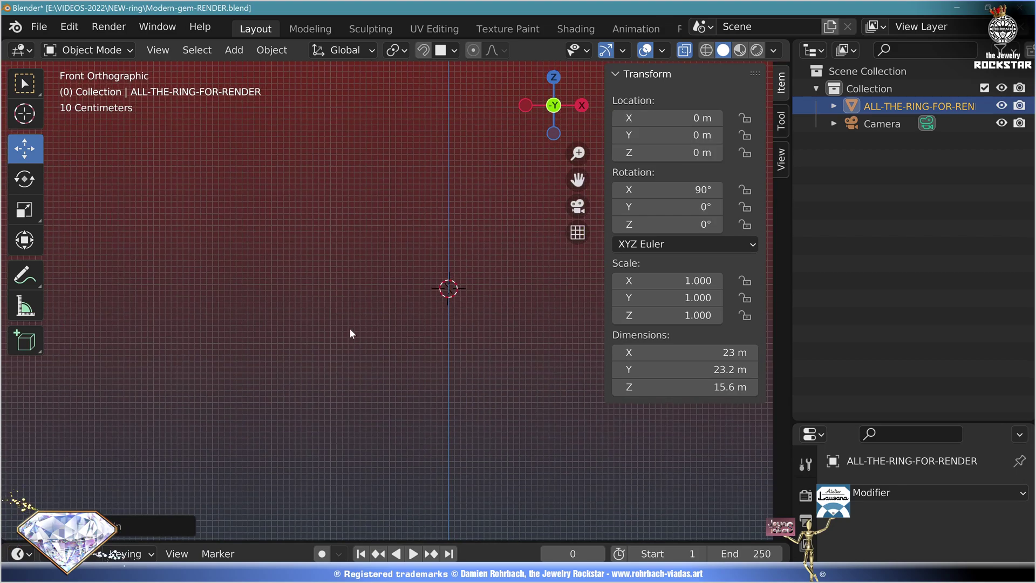
In right view, tip the ring backwards to about 164° X rotation and move it to about Y 6.46 m, Z 2.33 m
{"action": "key", "text": "r"}
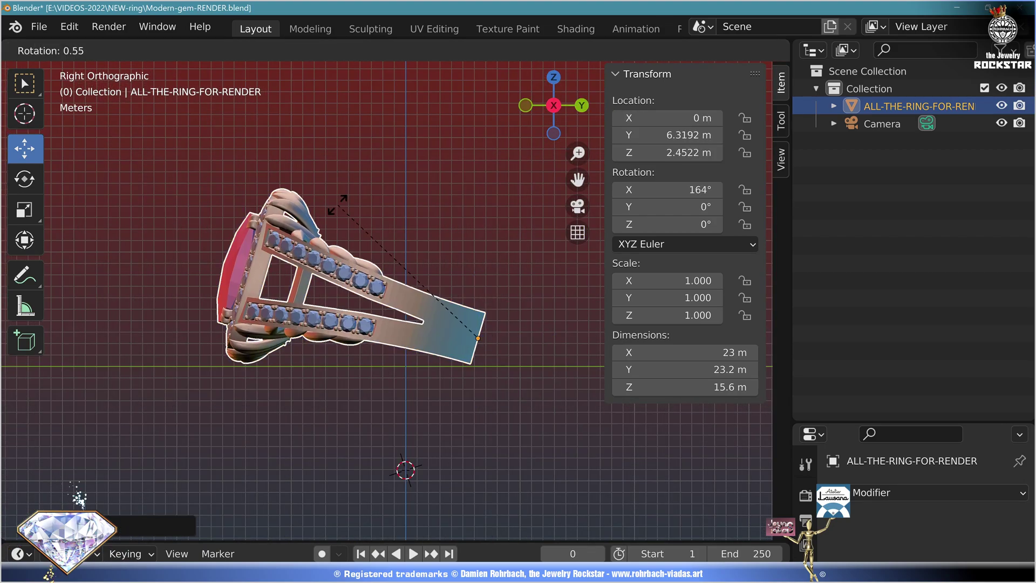
{"action": "left_click", "coordinate": [337, 208]}
{"action": "key", "text": "g"}
{"action": "left_click", "coordinate": [417, 228]}
Add a mesh plane as the ground, set its X and Y dimensions to 150 m and its location to 0 m on all axes
{"action": "left_click", "coordinate": [234, 49]}
{"action": "mouse_move", "coordinate": [254, 70]}
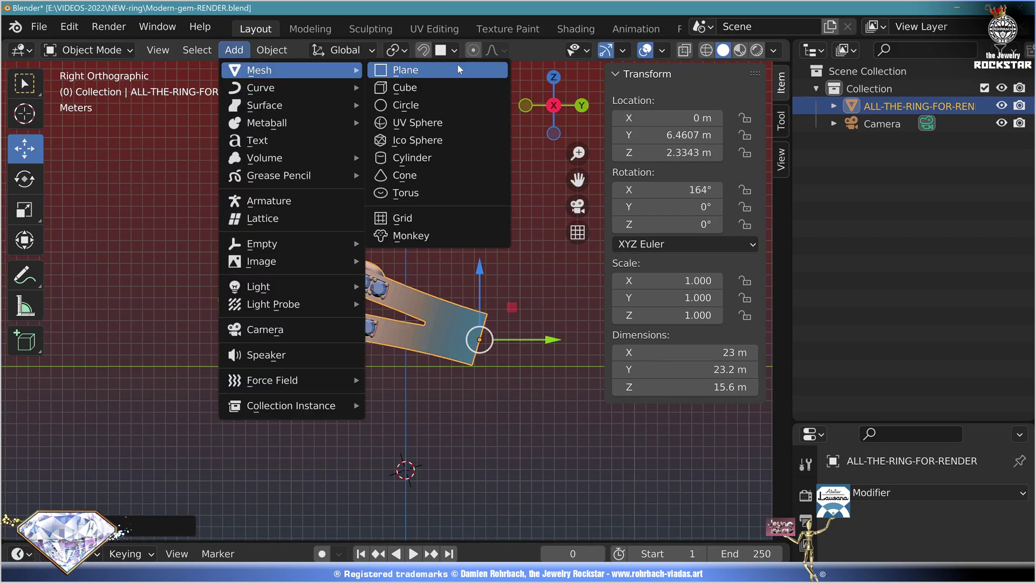
{"action": "left_click", "coordinate": [404, 70]}
{"action": "left_click_drag", "start_coordinate": [674, 352], "coordinate": [674, 370]}
{"action": "type", "text": "150"}
{"action": "key", "text": "Return"}
{"action": "left_click_drag", "start_coordinate": [657, 158], "coordinate": [656, 118]}
{"action": "type", "text": "0"}
{"action": "key", "text": "Return"}
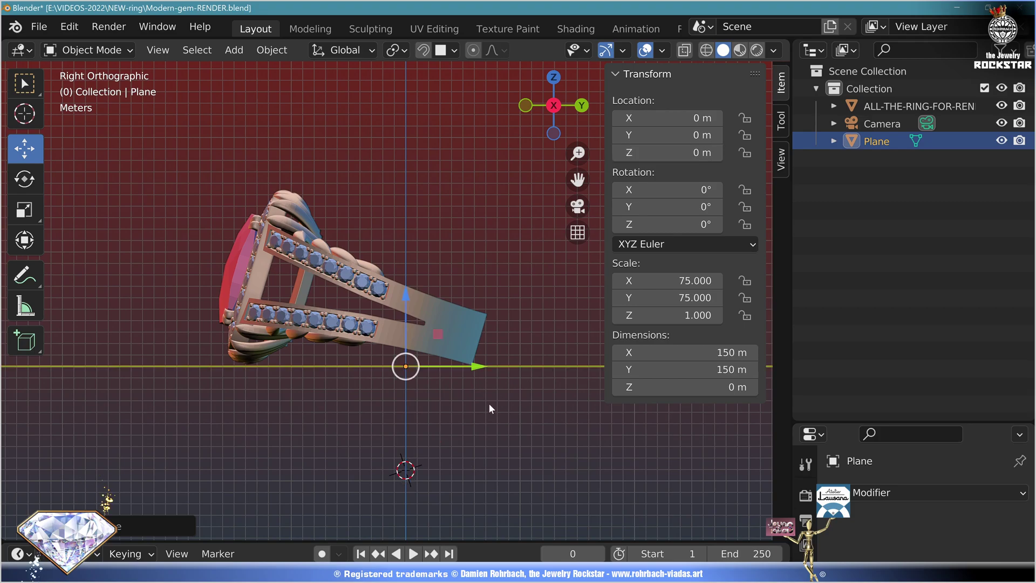
Frame the ring in a three-quarter front view from above and align the camera to that view
{"action": "left_click", "coordinate": [468, 338]}
{"action": "middle_click_drag", "start_coordinate": [468, 339], "coordinate": [306, 295]}
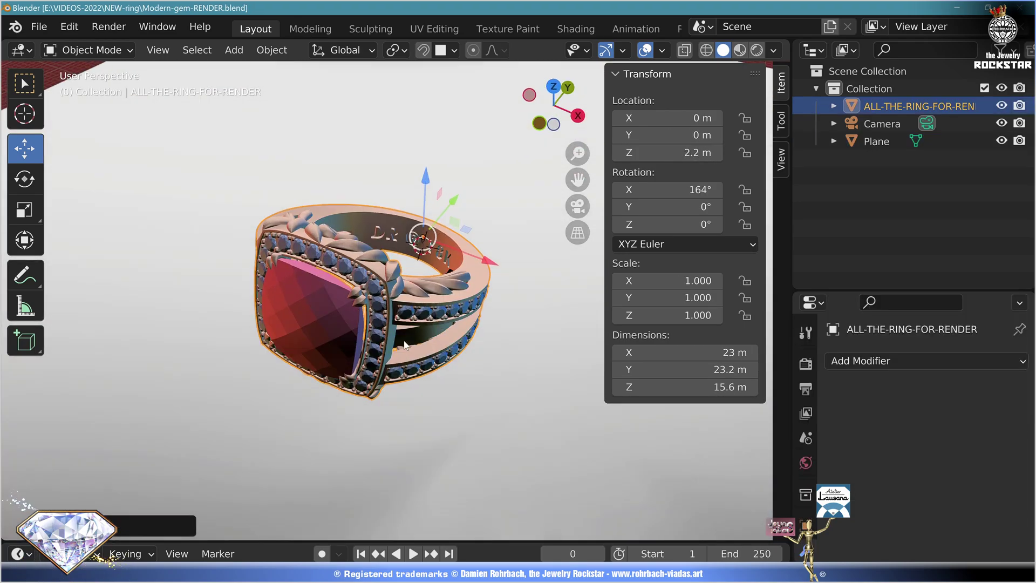
{"action": "key", "text": "KP_0"}
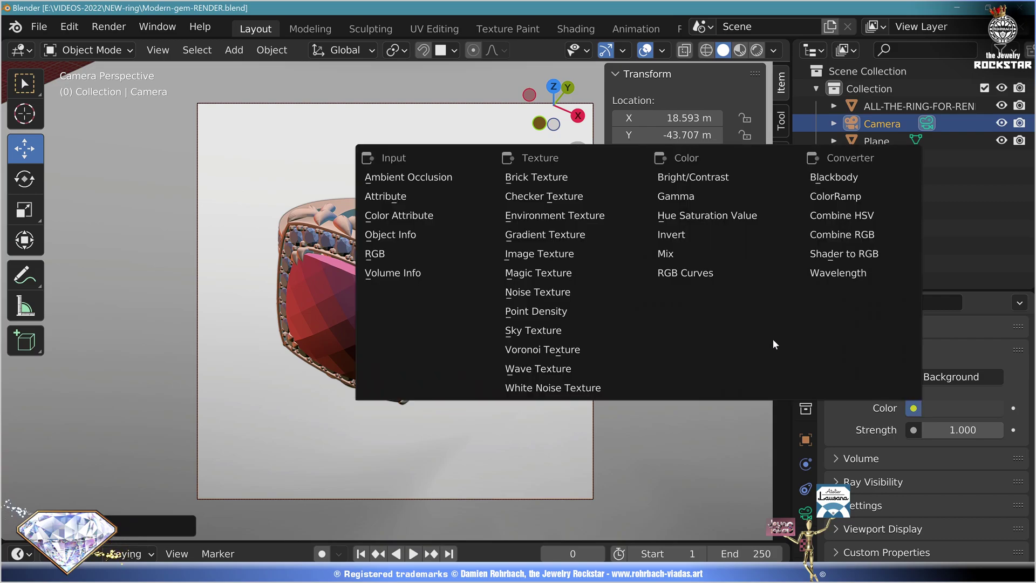
Use an Environment Texture as the world background color and load the image 20200125_173944.jpg from the TEXTURAS-y-HDRs folder
{"action": "left_click", "coordinate": [430, 204]}
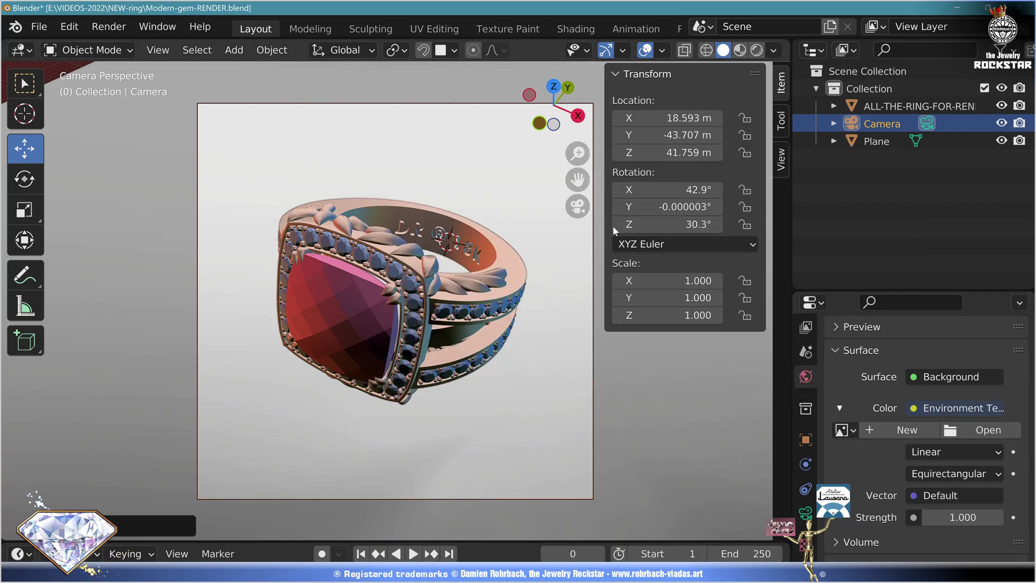
{"action": "left_click", "coordinate": [987, 430]}
{"action": "scroll", "coordinate": [507, 318], "scroll_direction": "down", "scroll_amount": 5}
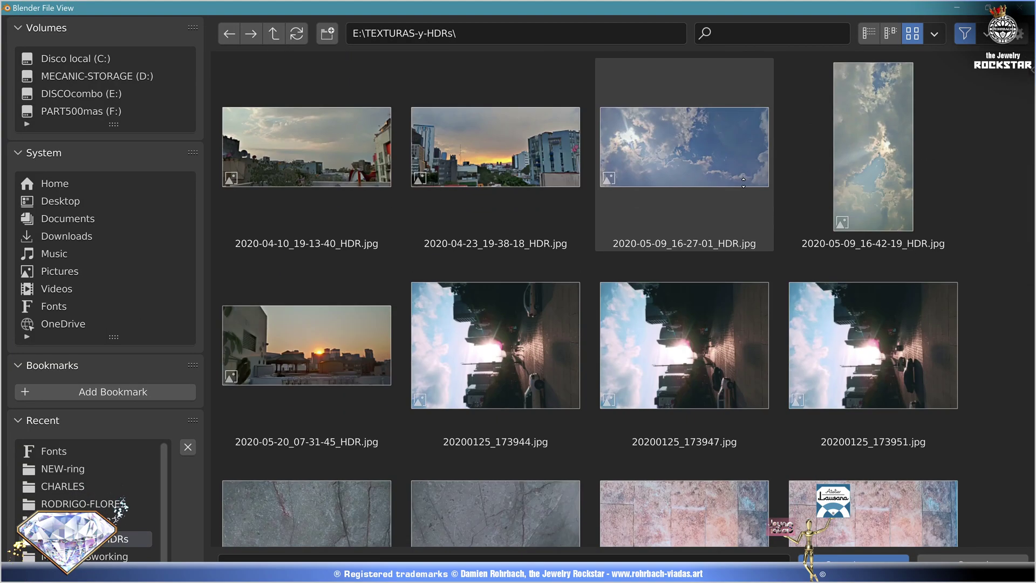
{"action": "left_click", "coordinate": [510, 323]}
{"action": "double_click", "coordinate": [510, 322]}
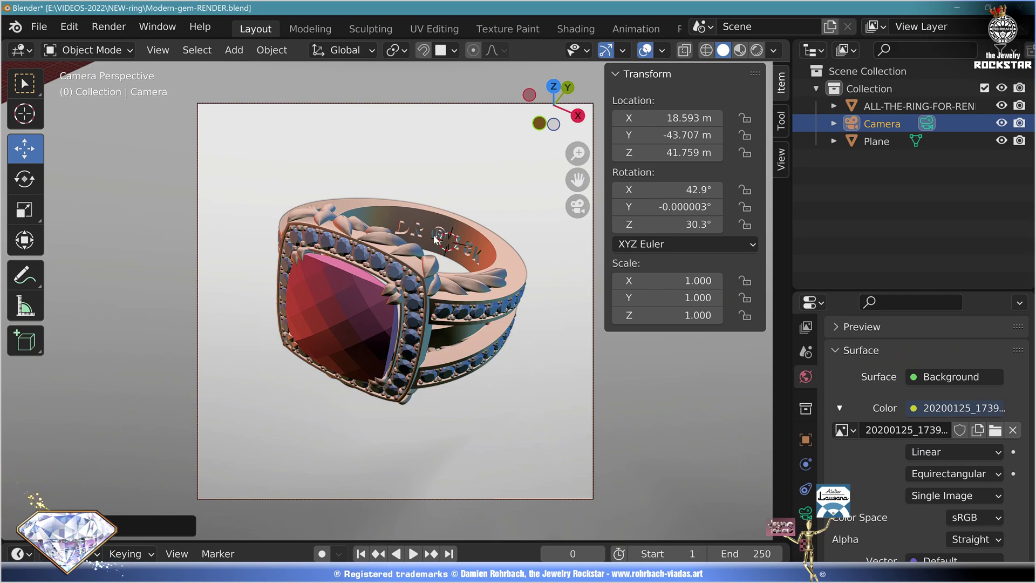
Set all Light Paths max bounces, from Total through Transparent, to 48 in the render settings
{"action": "left_click", "coordinate": [805, 222]}
{"action": "scroll", "coordinate": [855, 421], "scroll_direction": "down", "scroll_amount": 3}
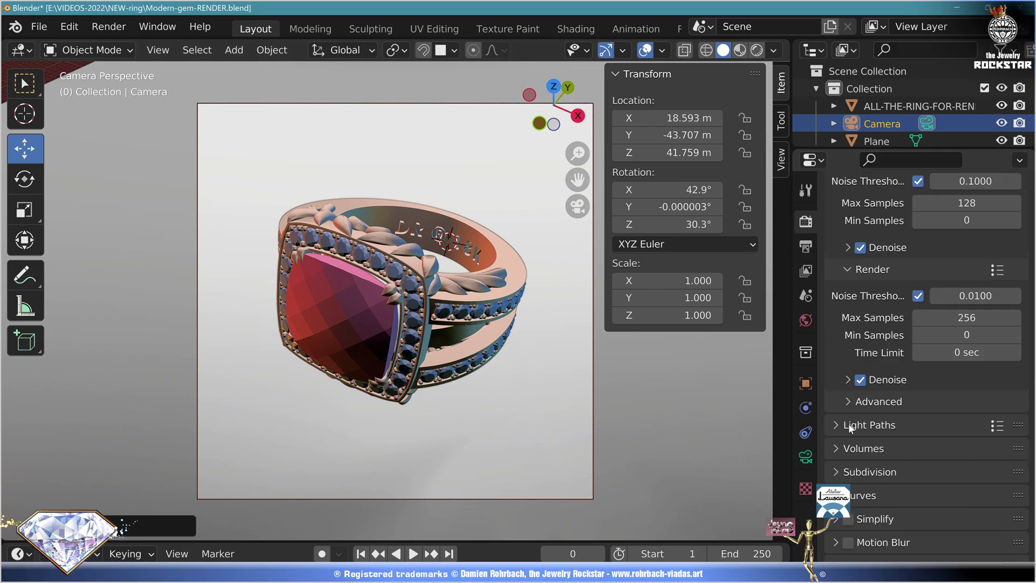
{"action": "left_click", "coordinate": [849, 426]}
{"action": "scroll", "coordinate": [863, 426], "scroll_direction": "down", "scroll_amount": 2}
{"action": "left_click_drag", "start_coordinate": [956, 410], "coordinate": [957, 505]}
{"action": "type", "text": "48"}
{"action": "key", "text": "Return"}
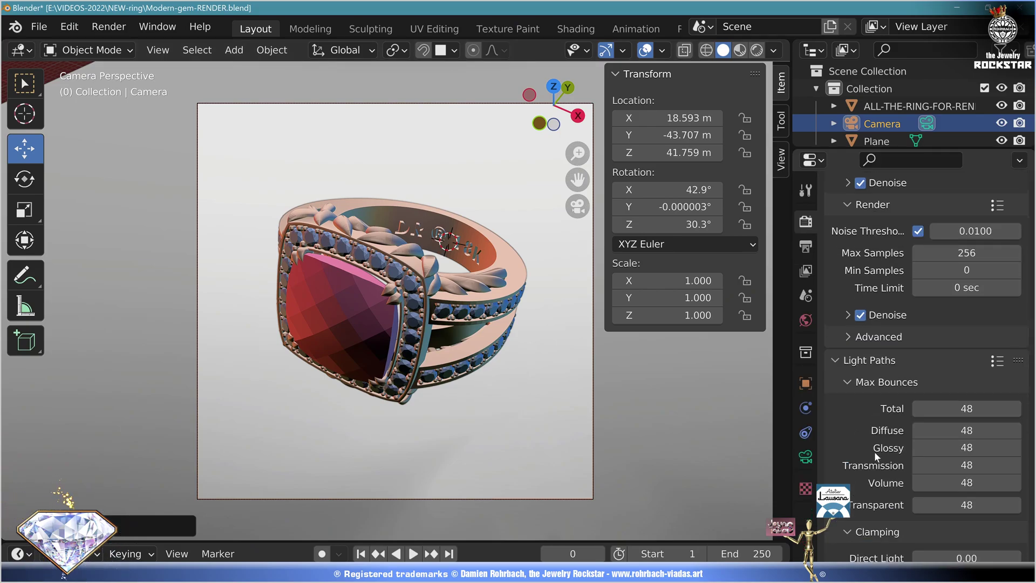
{"action": "scroll", "coordinate": [876, 455], "scroll_direction": "down", "scroll_amount": 10}
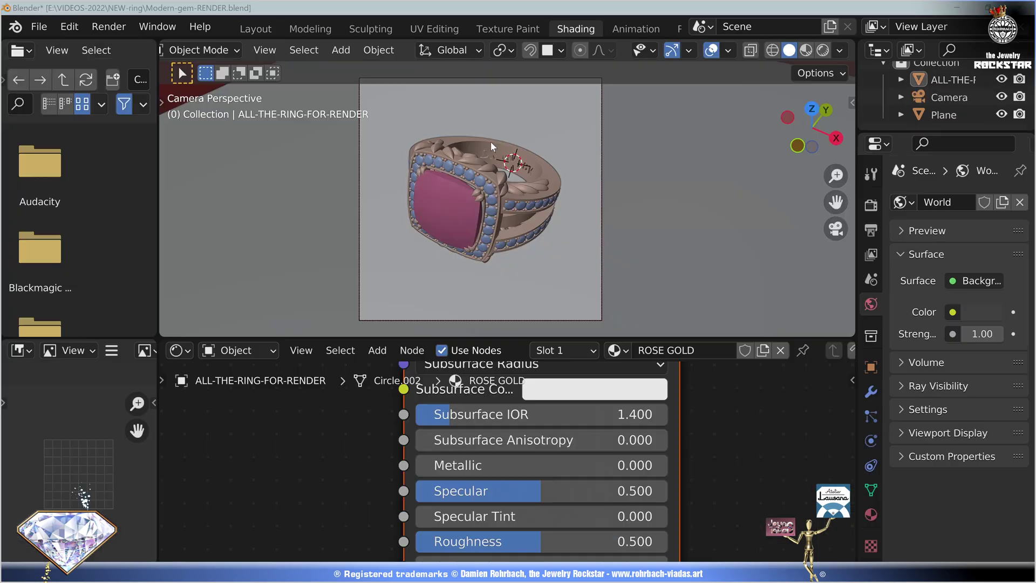
In the ring's ROSE GOLD material, add an Ambient Occlusion node and connect its Color to the Principled shader's Base Color
{"action": "scroll", "coordinate": [540, 193], "scroll_direction": "up", "scroll_amount": 3}
{"action": "scroll", "coordinate": [539, 193], "scroll_direction": "down", "scroll_amount": 3}
{"action": "scroll", "coordinate": [539, 192], "scroll_direction": "down", "scroll_amount": 3}
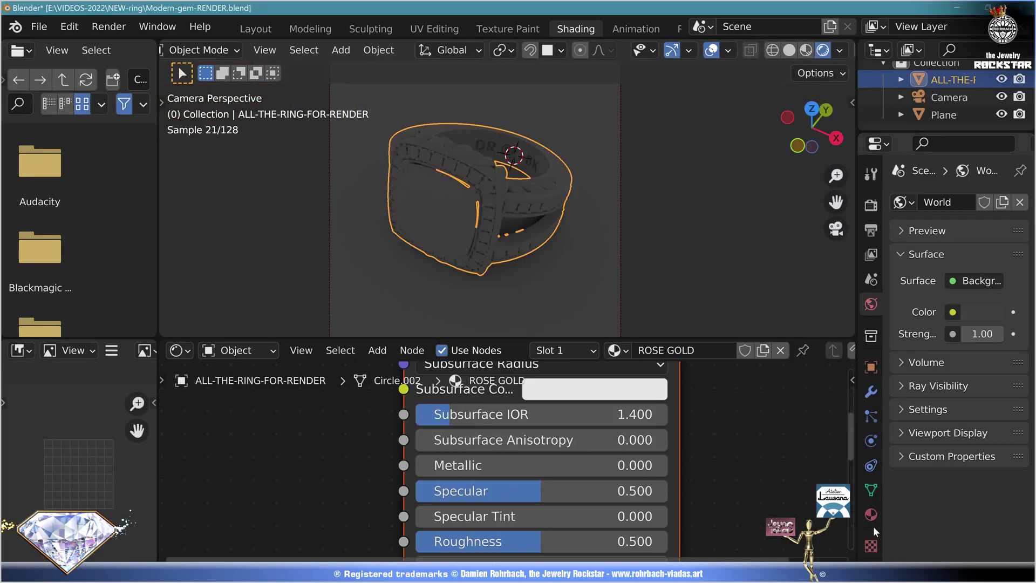
{"action": "left_click", "coordinate": [871, 515]}
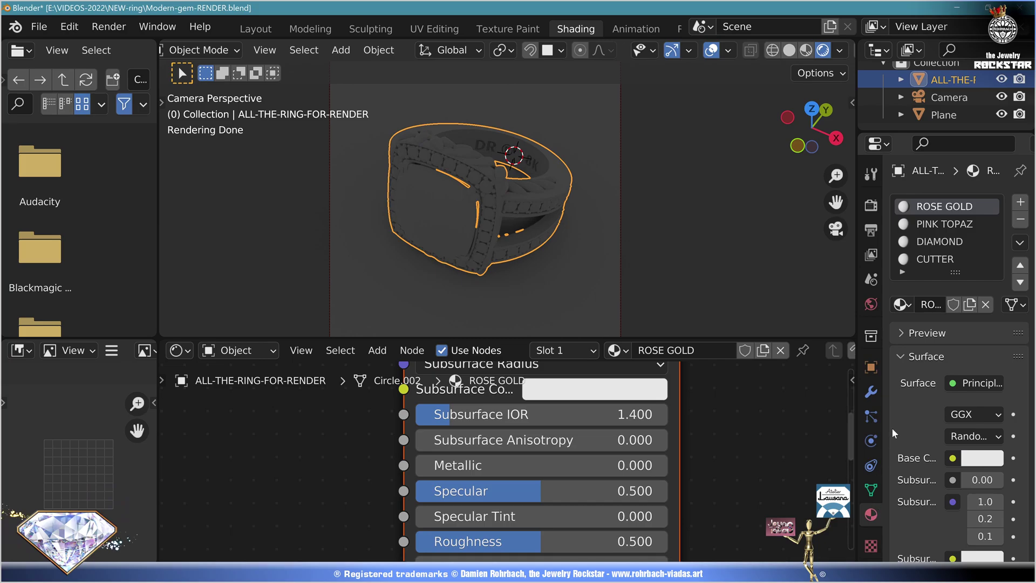
{"action": "scroll", "coordinate": [610, 402], "scroll_direction": "down", "scroll_amount": 4}
{"action": "middle_click_drag", "start_coordinate": [609, 402], "coordinate": [671, 508]}
{"action": "left_click", "coordinate": [377, 351]}
{"action": "mouse_move", "coordinate": [402, 395]}
{"action": "left_click", "coordinate": [530, 63]}
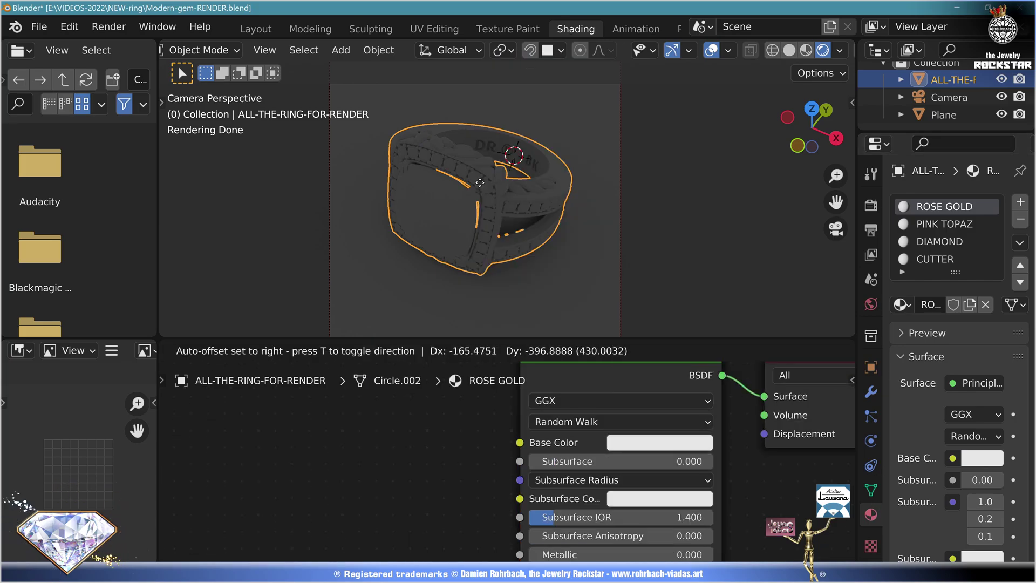
{"action": "left_click", "coordinate": [447, 452]}
{"action": "left_click_drag", "start_coordinate": [453, 435], "coordinate": [520, 442]}
Tint the Ambient Occlusion node's color a light rose pink and set the ROSE GOLD shader's Metallic to 1
{"action": "middle_click_drag", "start_coordinate": [478, 484], "coordinate": [495, 439]}
{"action": "left_click", "coordinate": [432, 498]}
{"action": "left_click_drag", "start_coordinate": [470, 328], "coordinate": [467, 335]}
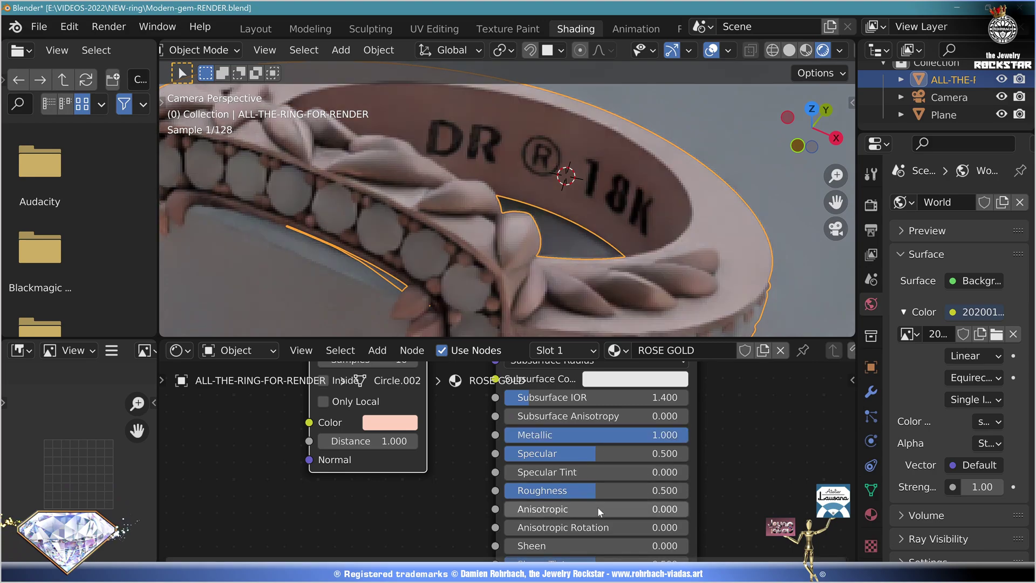
Set the Roughness of the ROSE GOLD shader to 0.05
{"action": "double_click", "coordinate": [583, 492]}
{"action": "type", "text": "."}
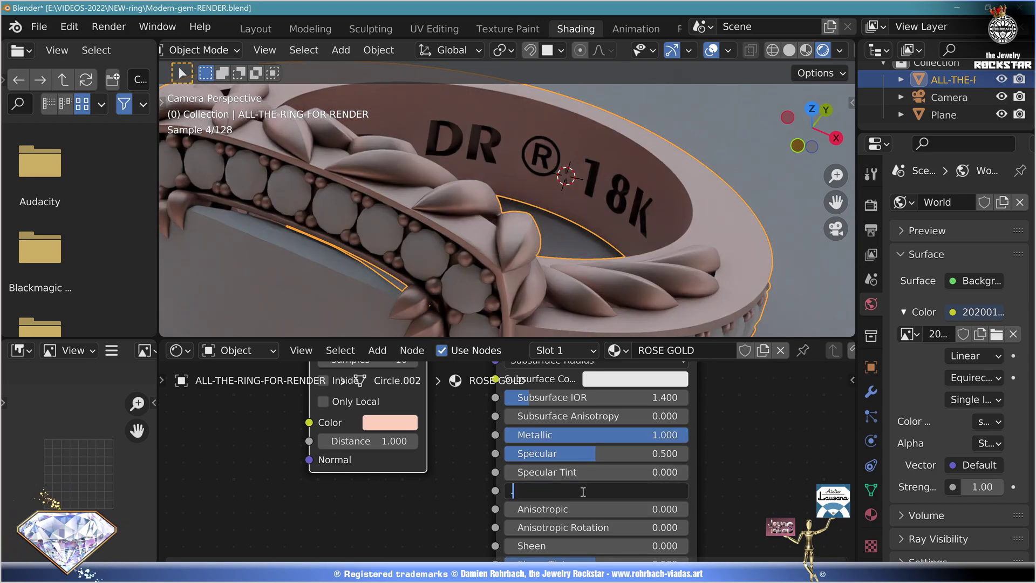
{"action": "type", "text": "05"}
{"action": "key", "text": "Return"}
Add a Bevel node with 24 samples and a 0.15 radius, and connect it to the ROSE GOLD shader's Normal input
{"action": "scroll", "coordinate": [554, 432], "scroll_direction": "up", "scroll_amount": 1}
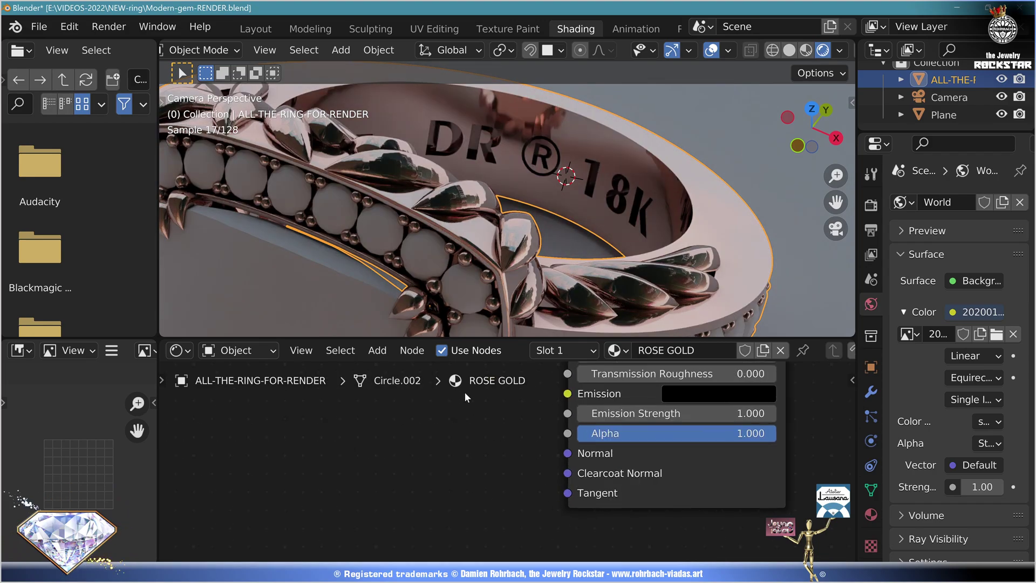
{"action": "left_click", "coordinate": [377, 350]}
{"action": "type", "text": "24"}
{"action": "key", "text": "Return"}
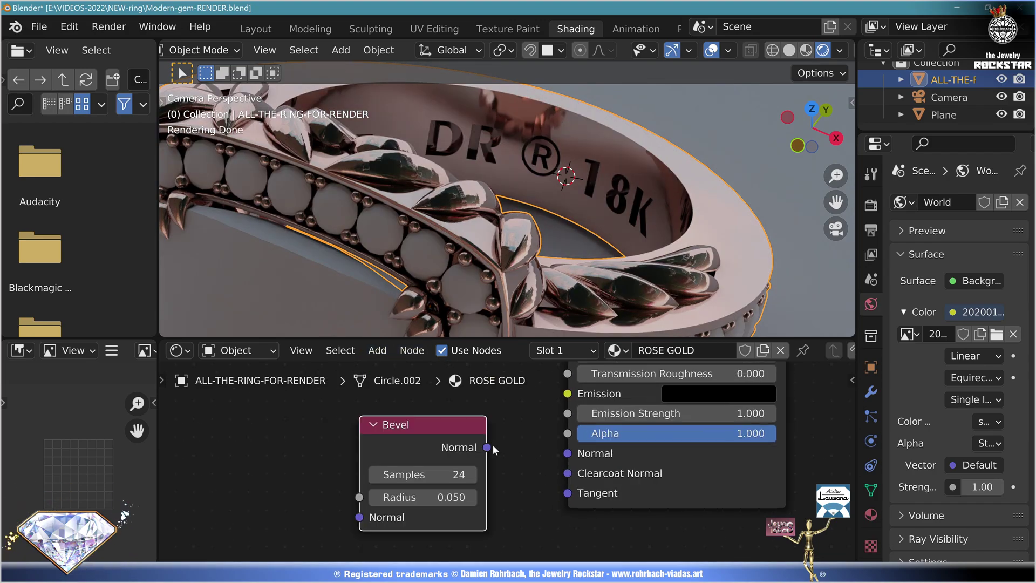
{"action": "left_click_drag", "start_coordinate": [573, 457], "coordinate": [569, 453]}
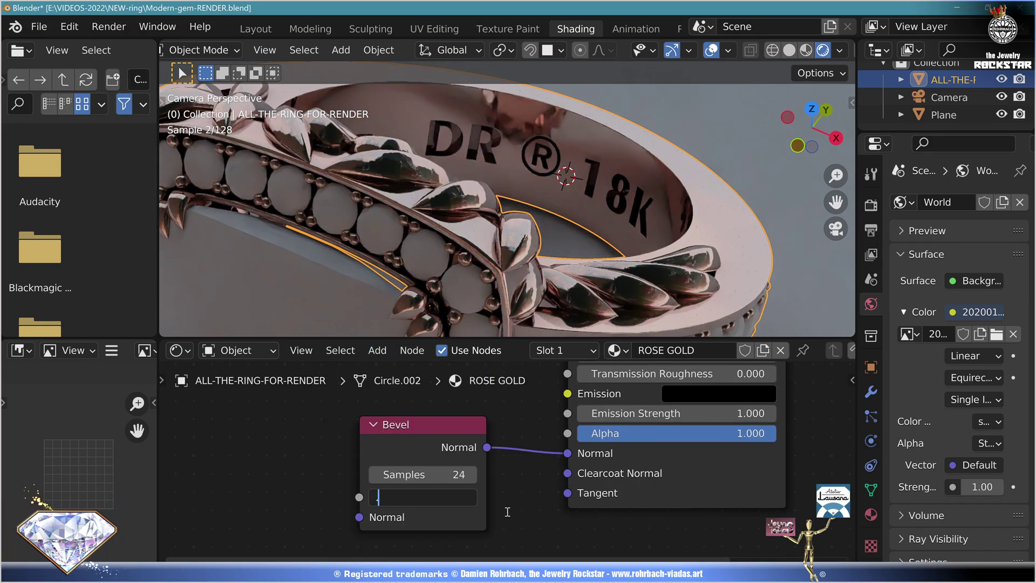
{"action": "type", "text": "0.15"}
{"action": "key", "text": "Return"}
Add an Image Texture node beside the Bevel node and connect its Color to the Bevel's Normal input
{"action": "scroll", "coordinate": [809, 453], "scroll_direction": "down", "scroll_amount": 2}
{"action": "left_click", "coordinate": [377, 350]}
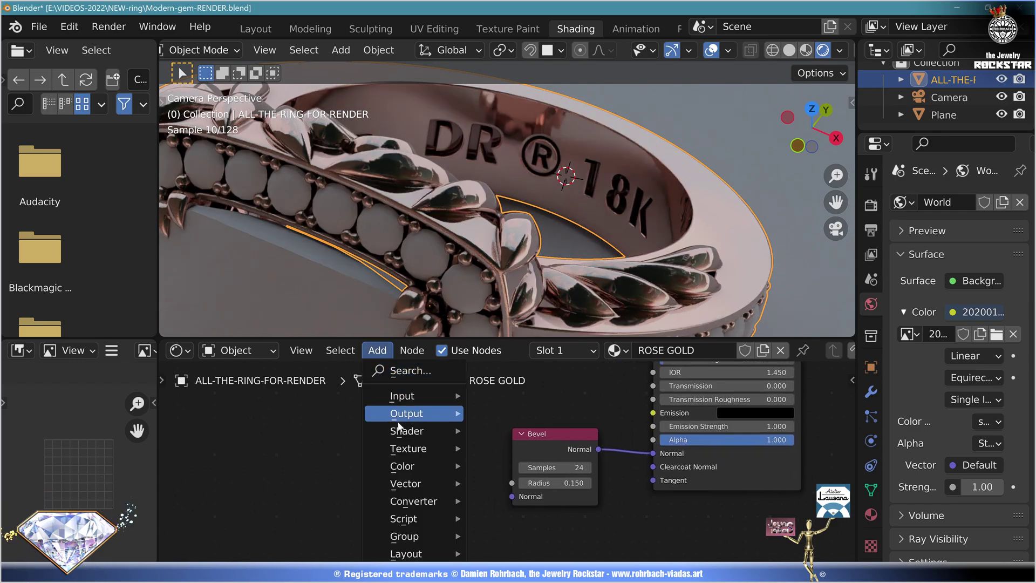
{"action": "mouse_move", "coordinate": [408, 448]}
{"action": "left_click", "coordinate": [529, 308]}
{"action": "left_click", "coordinate": [324, 458]}
{"action": "left_click_drag", "start_coordinate": [431, 474], "coordinate": [502, 495]}
Insert a Bump node between the Image Texture and Bevel nodes, with the texture's Color feeding the Bump's Height
{"action": "left_click", "coordinate": [377, 350]}
{"action": "left_click", "coordinate": [390, 375]}
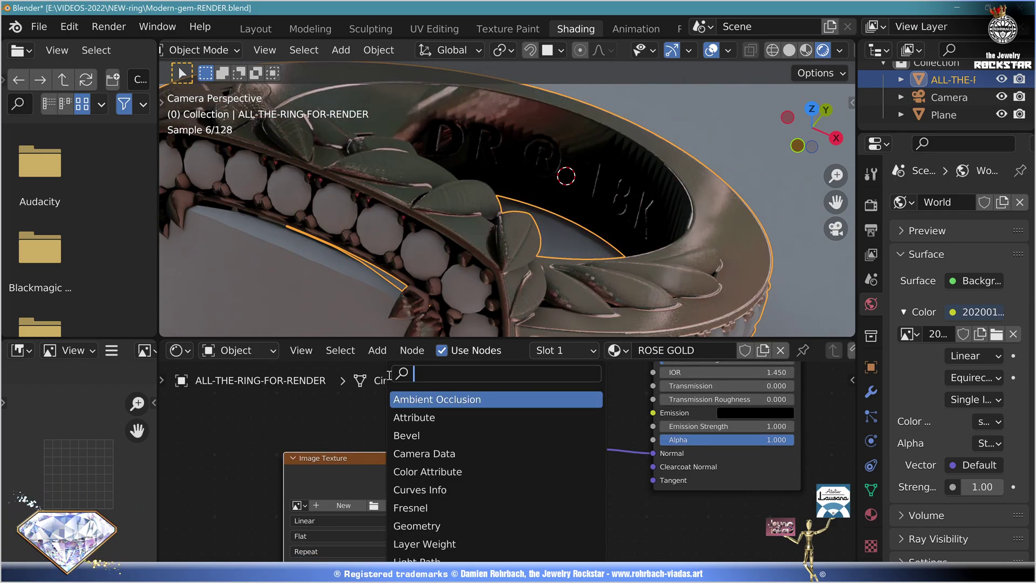
{"action": "type", "text": "bump"}
{"action": "key", "text": "Return"}
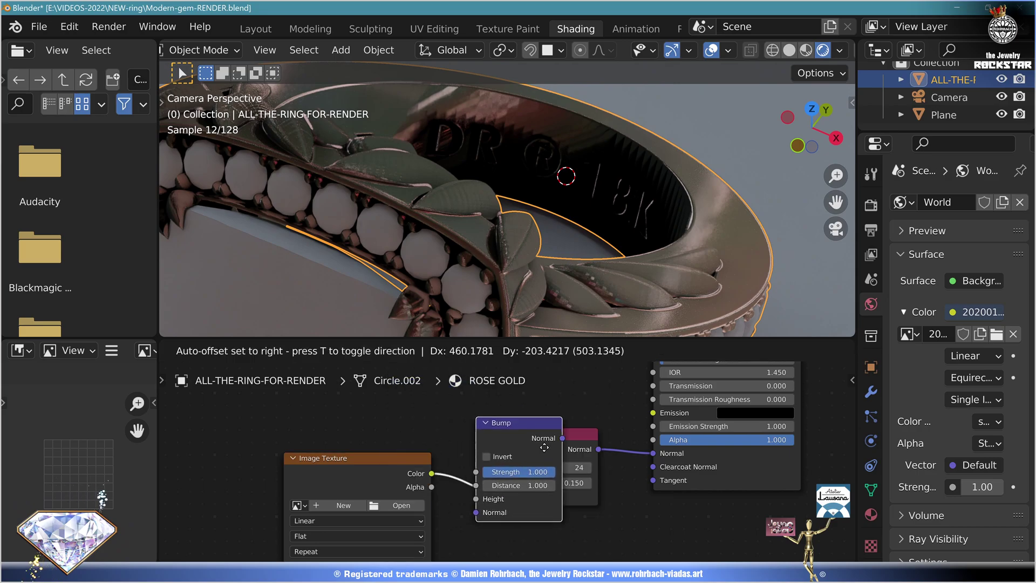
{"action": "left_click", "coordinate": [515, 503]}
{"action": "left_click_drag", "start_coordinate": [502, 490], "coordinate": [502, 478]}
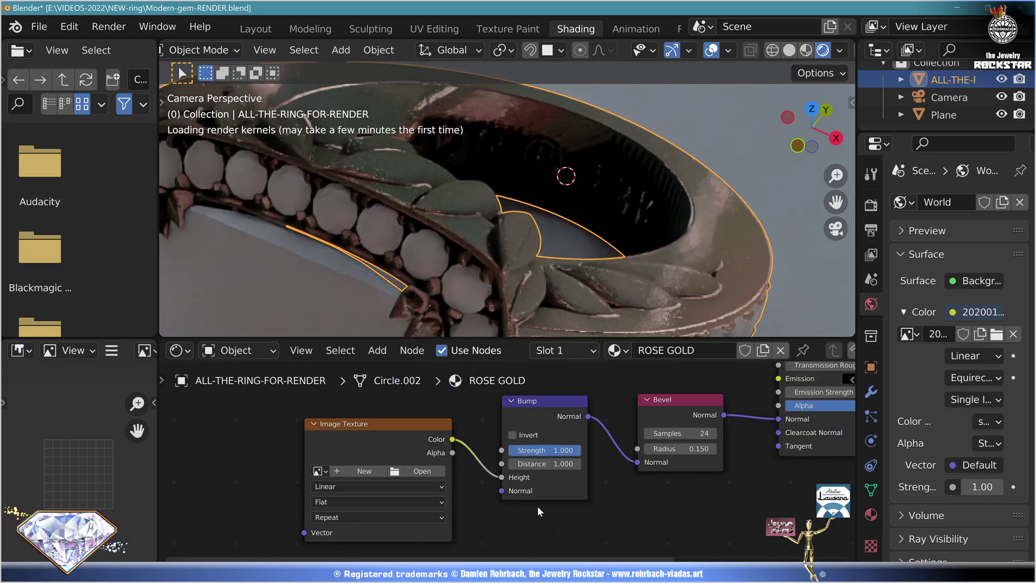
Load Shiny-Scratch-Metal-Texture.jpg into the Image Texture node and connect a new Texture Coordinate node's Generated output to its Vector
{"action": "left_click", "coordinate": [416, 471]}
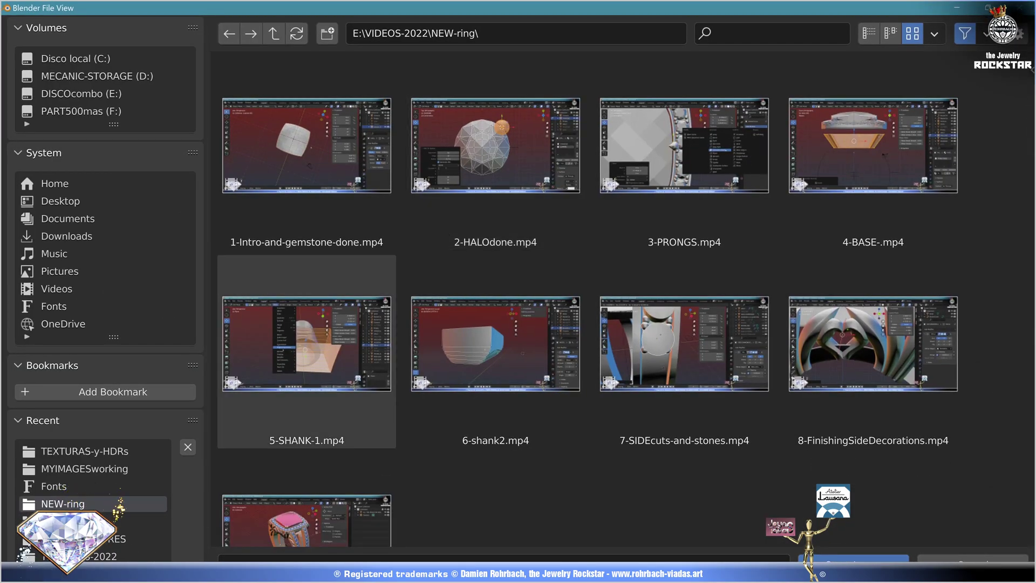
{"action": "left_click", "coordinate": [87, 468]}
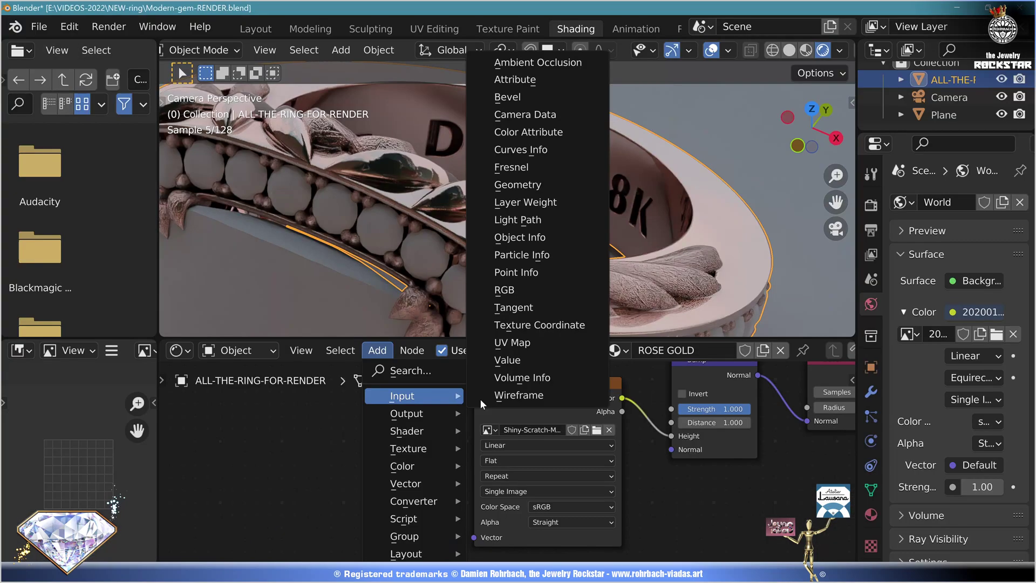
{"action": "left_click", "coordinate": [512, 377]}
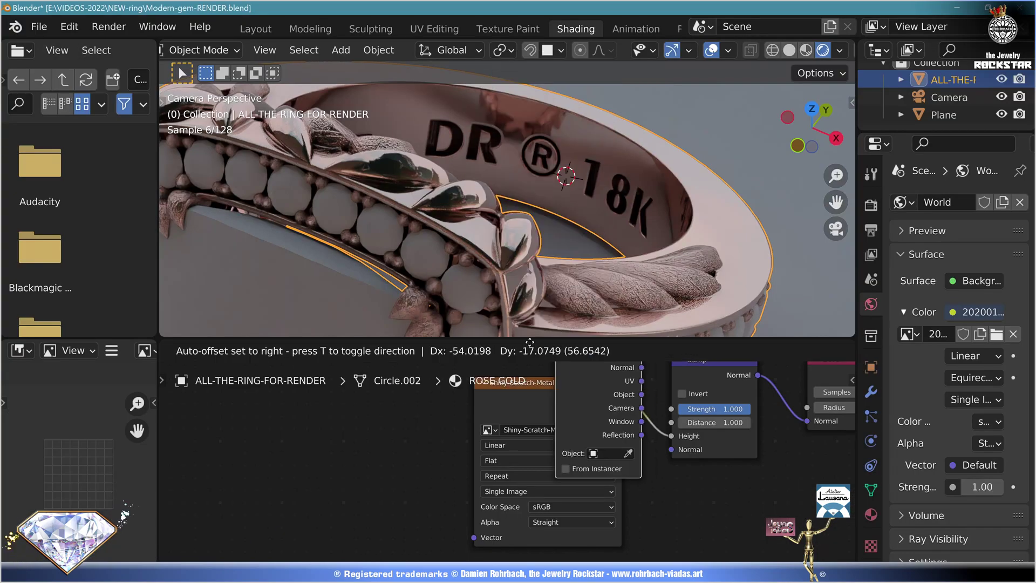
{"action": "left_click", "coordinate": [311, 474]}
{"action": "left_click_drag", "start_coordinate": [311, 477], "coordinate": [324, 487]}
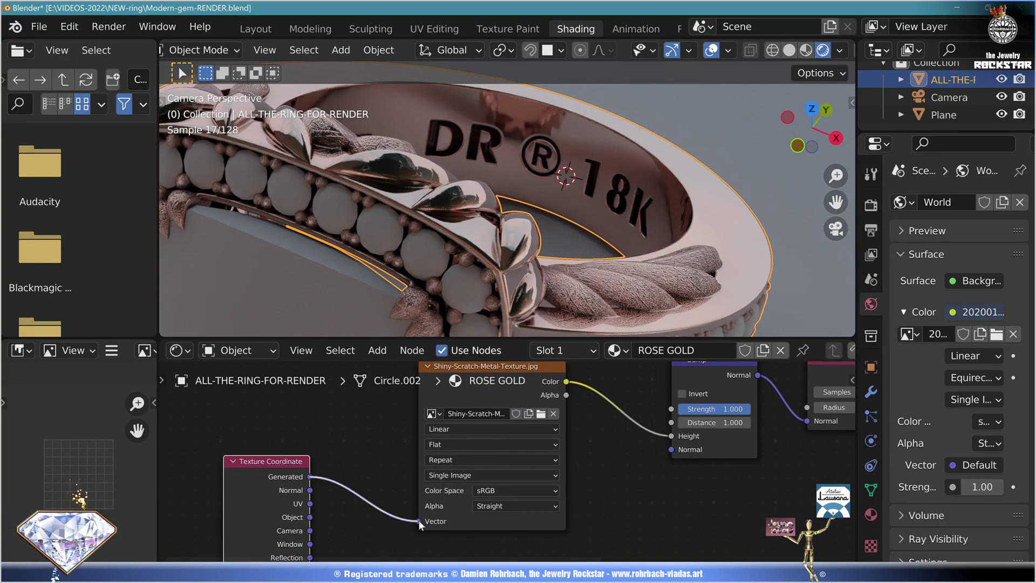
Insert a Mapping node between the Texture Coordinate node and the scratch texture
{"action": "left_click", "coordinate": [377, 350]}
{"action": "mouse_move", "coordinate": [402, 485]}
{"action": "left_click", "coordinate": [513, 406]}
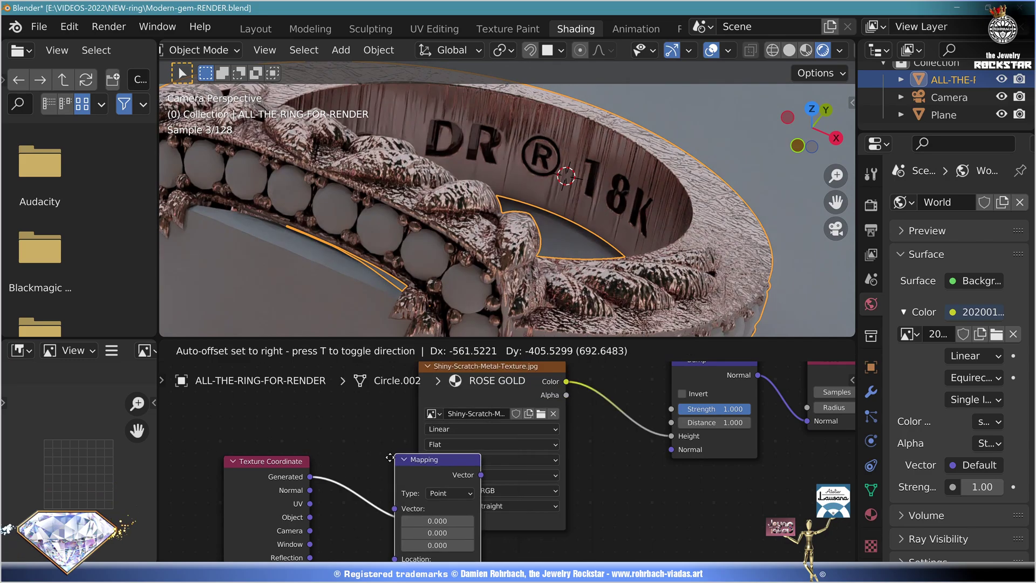
{"action": "left_click", "coordinate": [404, 463]}
Set the scratch texture to Cubic interpolation and Box projection, and feed the Mapping node from the Texture Coordinate's Window output
{"action": "left_click", "coordinate": [569, 444]}
{"action": "left_click", "coordinate": [537, 473]}
{"action": "left_click", "coordinate": [547, 429]}
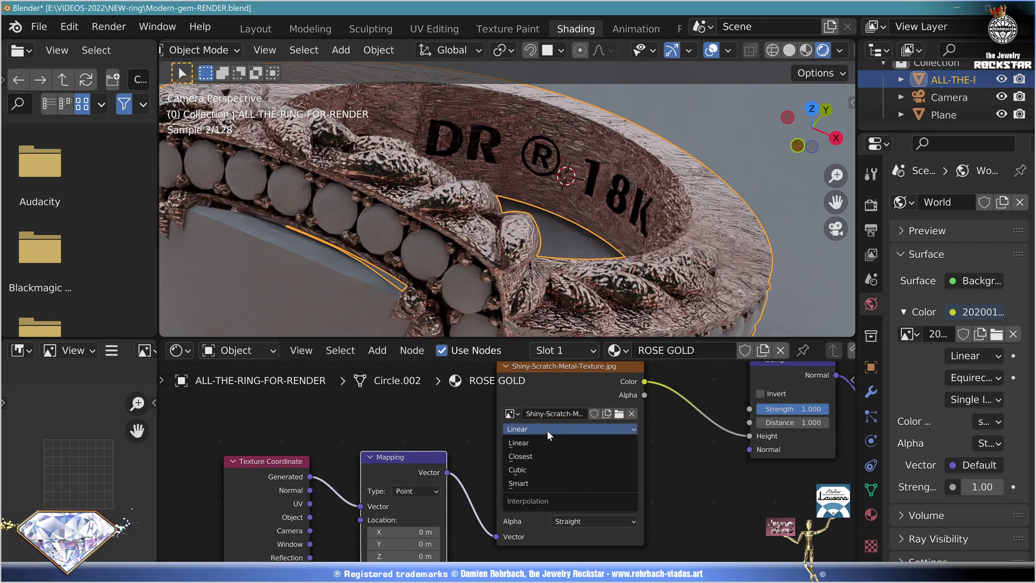
{"action": "left_click_drag", "start_coordinate": [387, 478], "coordinate": [438, 441]}
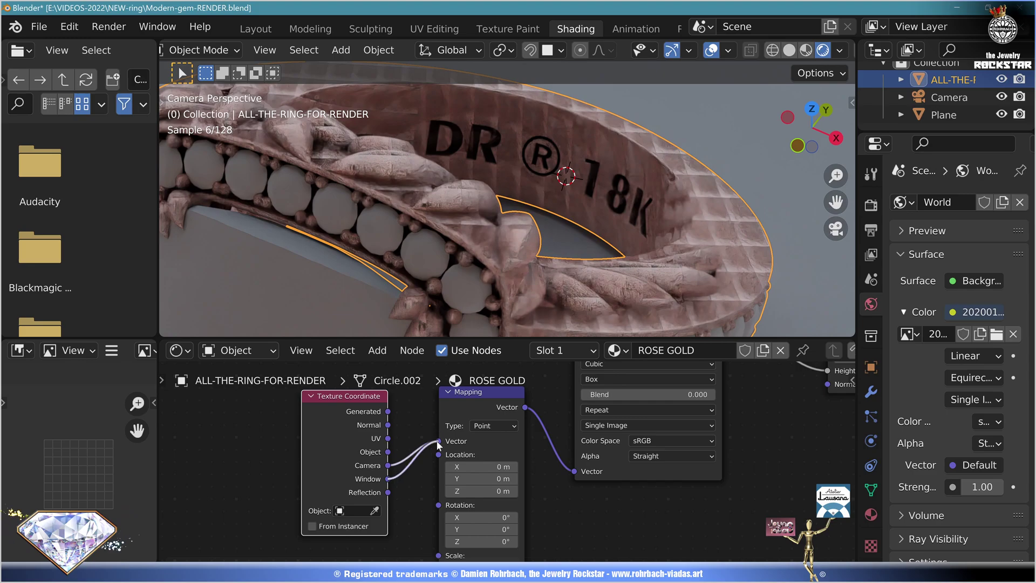
Set the Mapping node's rotation to 20° on X and 30° on Y
{"action": "middle_click_drag", "start_coordinate": [676, 533], "coordinate": [747, 518]}
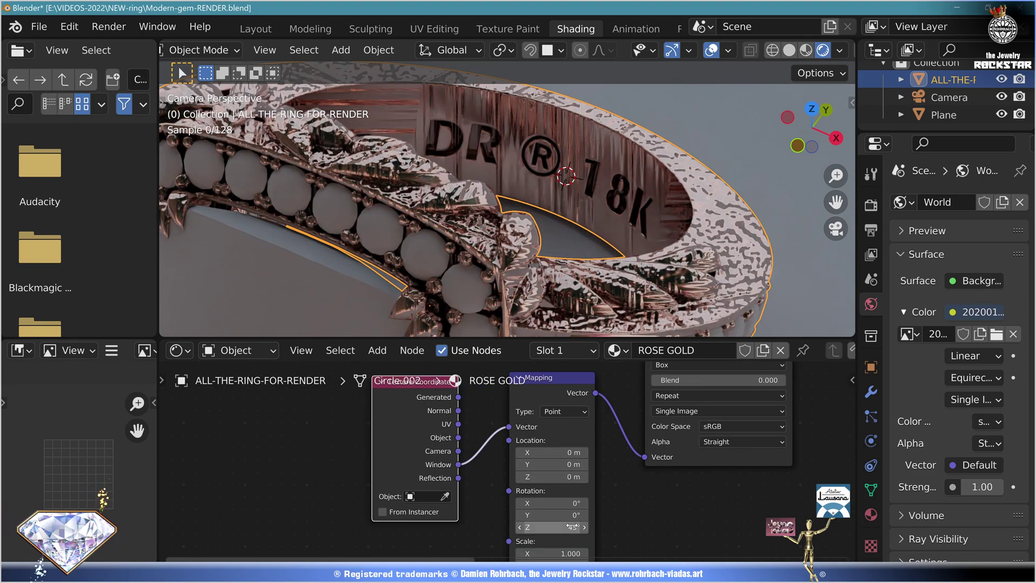
{"action": "double_click", "coordinate": [562, 515]}
{"action": "type", "text": "30"}
{"action": "key", "text": "Return"}
{"action": "double_click", "coordinate": [557, 504]}
{"action": "type", "text": "20"}
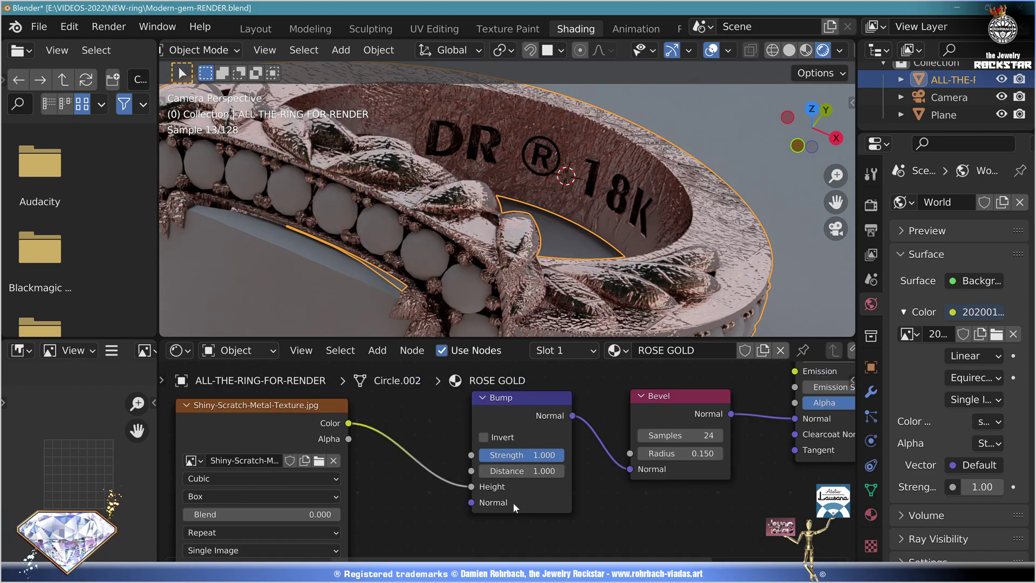
{"action": "scroll", "coordinate": [517, 457], "scroll_direction": "up", "scroll_amount": 2}
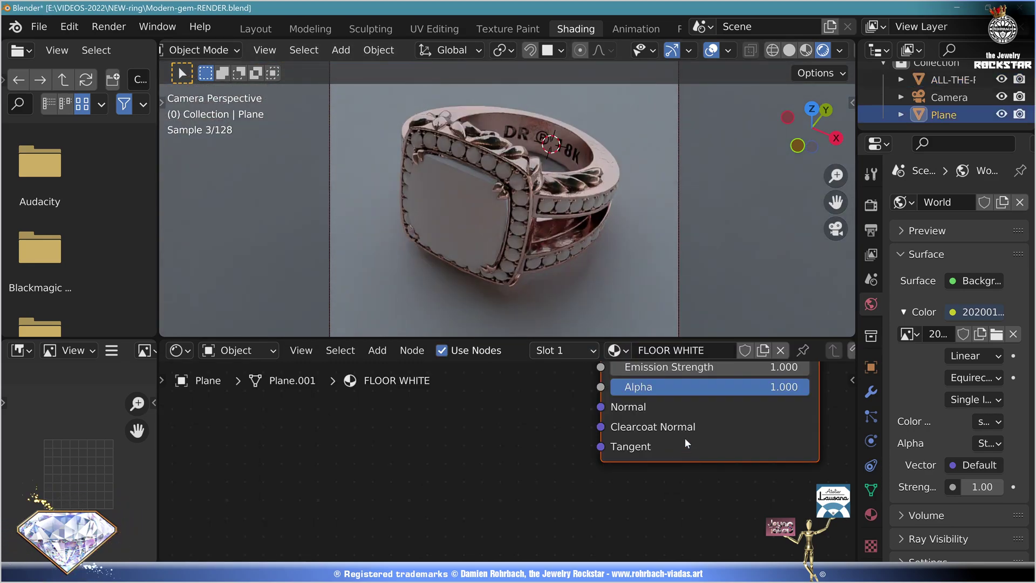
In the ground plane's FLOOR WHITE material, set Roughness and Specular to 1 and the Base Color to pure white
{"action": "middle_click_drag", "start_coordinate": [685, 443], "coordinate": [632, 531]}
{"action": "double_click", "coordinate": [620, 532]}
{"action": "type", "text": "1"}
{"action": "key", "text": "Return"}
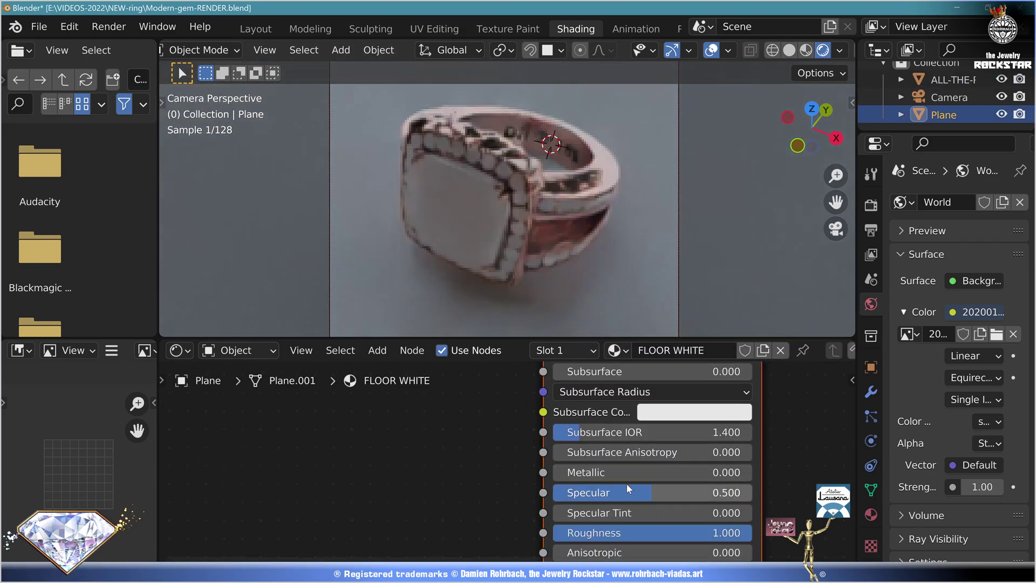
{"action": "middle_click_drag", "start_coordinate": [626, 490], "coordinate": [610, 556]}
{"action": "left_click", "coordinate": [682, 420]}
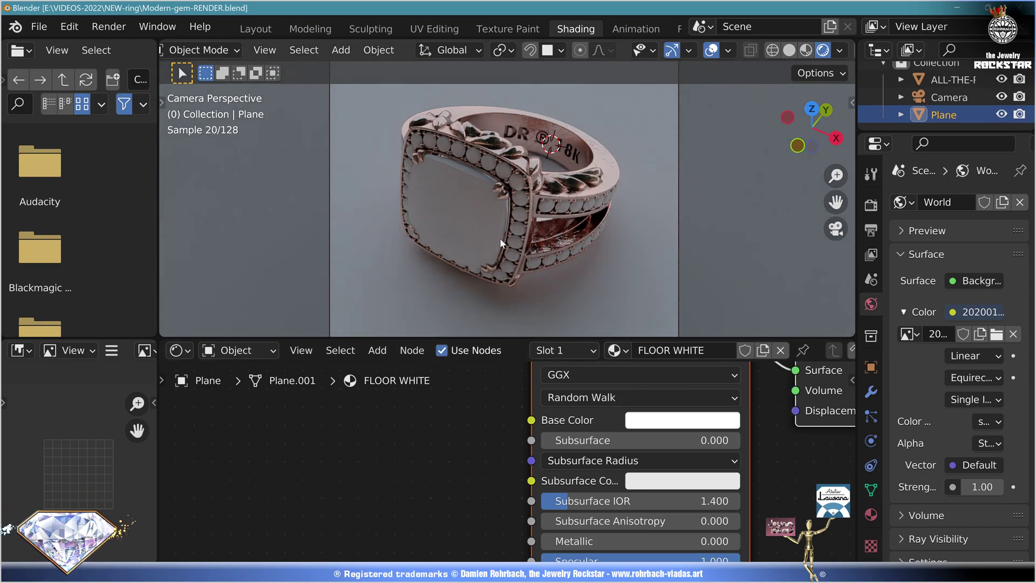
In the ring's PINK TOPAZ material, set the IOR to 1.640 and Transmission to 1
{"action": "left_click", "coordinate": [471, 226]}
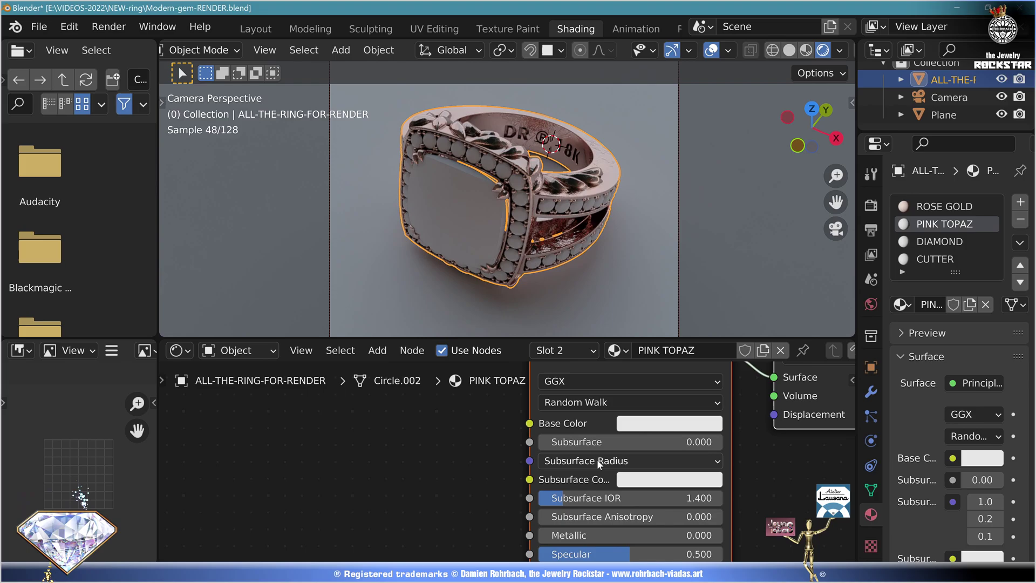
{"action": "scroll", "coordinate": [539, 448], "scroll_direction": "down", "scroll_amount": 5, "text": "shift"}
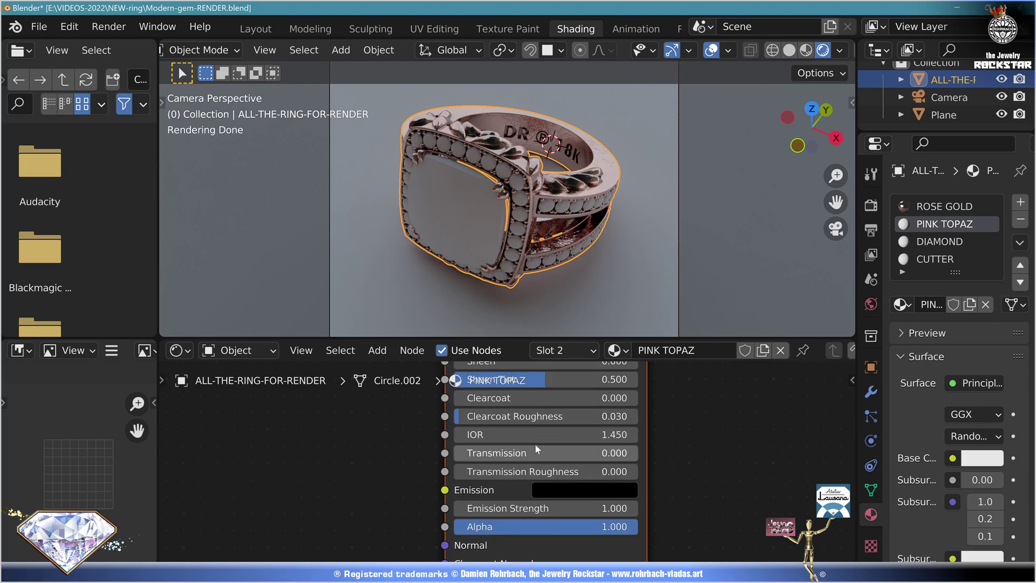
{"action": "double_click", "coordinate": [545, 434]}
{"action": "type", "text": "1"}
{"action": "key", "text": "Return"}
{"action": "left_click_drag", "start_coordinate": [546, 452], "coordinate": [684, 467]}
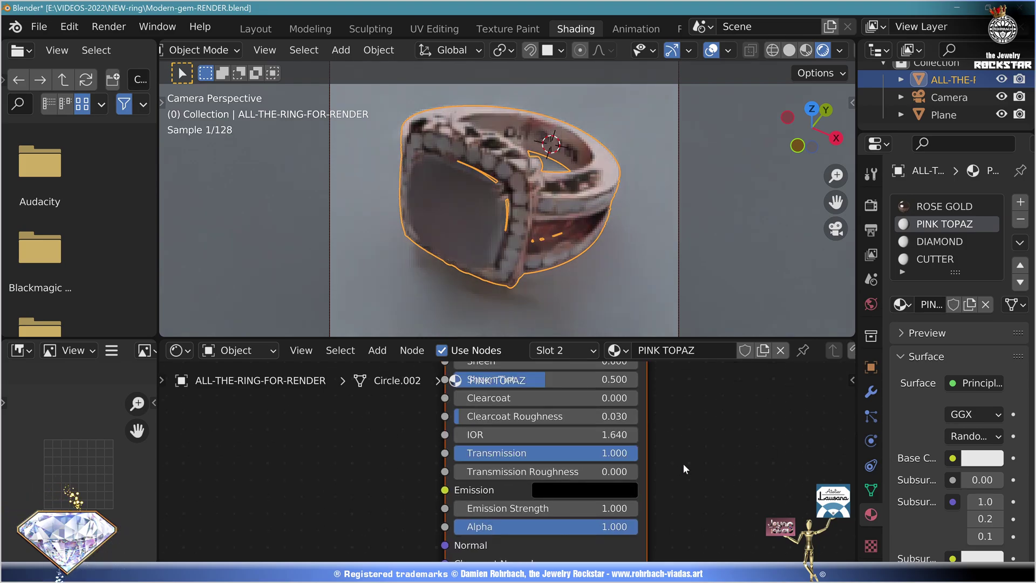
In the PINK TOPAZ material, set Roughness to 0, Specular to 1 and Specular Tint to 0.5
{"action": "middle_click_drag", "start_coordinate": [682, 410], "coordinate": [699, 555]}
{"action": "double_click", "coordinate": [562, 456]}
{"action": "type", "text": "000"}
{"action": "double_click", "coordinate": [559, 420]}
{"action": "type", "text": "1"}
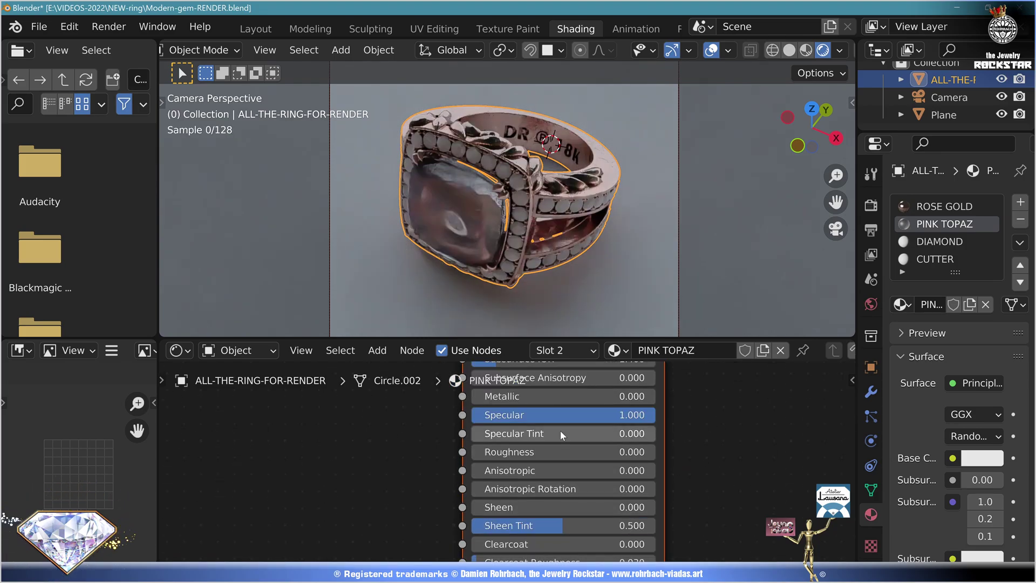
{"action": "double_click", "coordinate": [559, 432]}
{"action": "type", "text": "0.5"}
{"action": "key", "text": "Return"}
Change the PINK TOPAZ material's Base Color to a pink tone
{"action": "middle_click_drag", "start_coordinate": [708, 416], "coordinate": [693, 561]}
{"action": "left_click", "coordinate": [604, 414]}
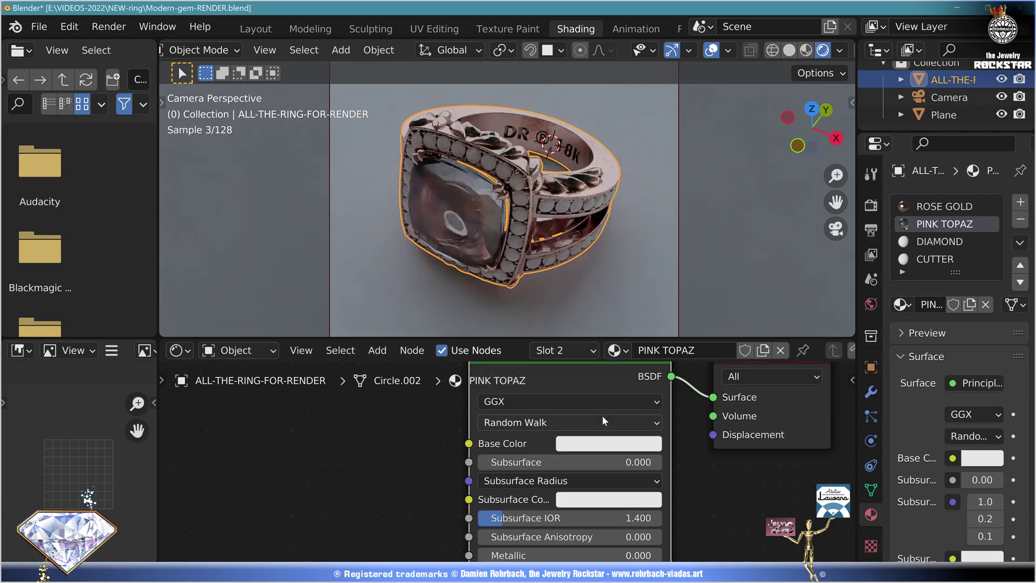
{"action": "left_click", "coordinate": [609, 443]}
{"action": "left_click_drag", "start_coordinate": [625, 292], "coordinate": [639, 282]}
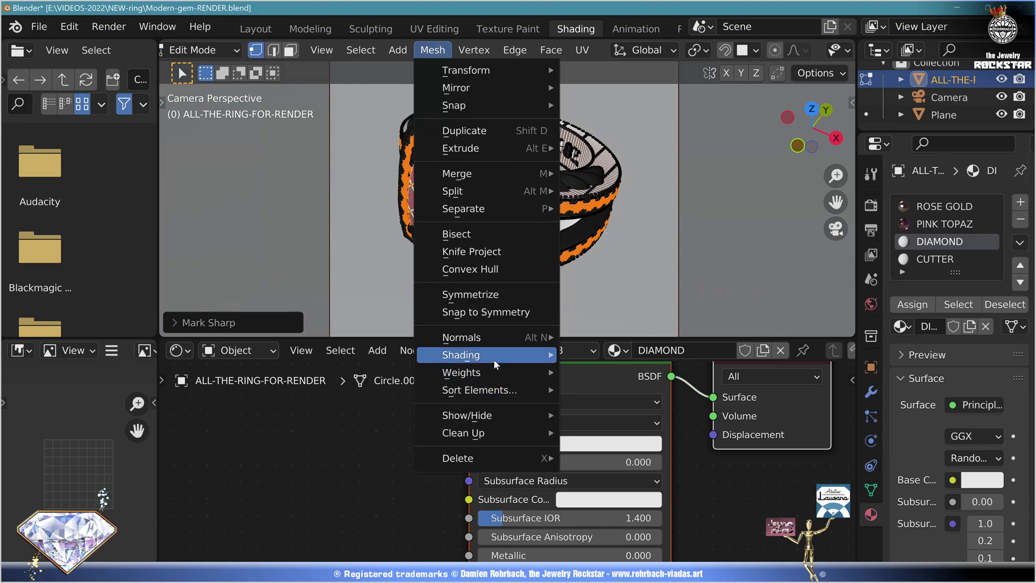
In the ring's DIAMOND material, set Specular to 1 and Roughness to 0
{"action": "mouse_move", "coordinate": [493, 354]}
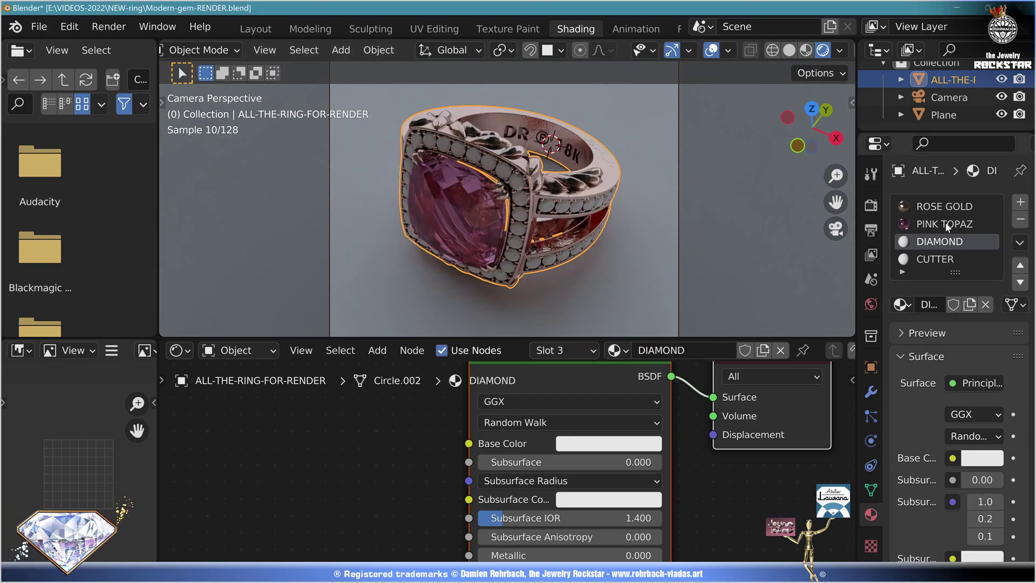
{"action": "scroll", "coordinate": [559, 441], "scroll_direction": "down", "scroll_amount": 5, "text": "shift"}
{"action": "double_click", "coordinate": [561, 475]}
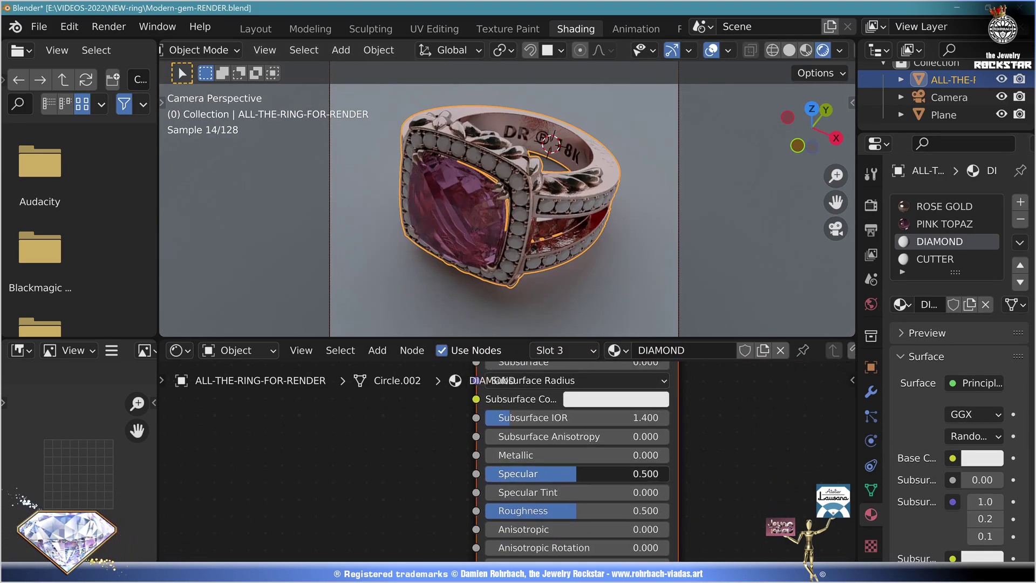
{"action": "type", "text": "1"}
{"action": "key", "text": "Return"}
{"action": "double_click", "coordinate": [562, 511]}
{"action": "type", "text": "0"}
{"action": "key", "text": "Return"}
{"action": "scroll", "coordinate": [598, 464], "scroll_direction": "down", "scroll_amount": 8, "text": "shift"}
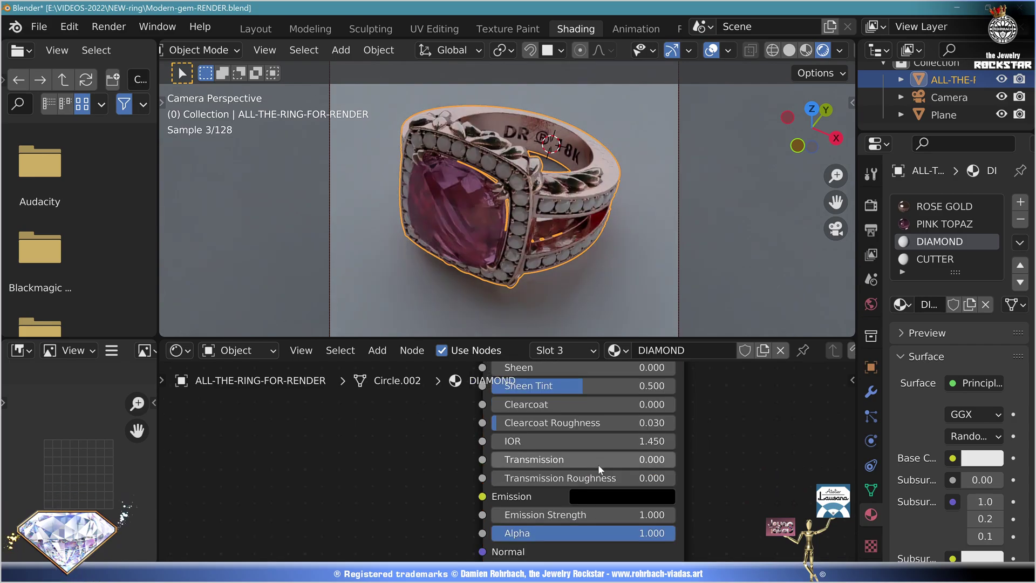
Set the DIAMOND material's IOR to 2.418 and its Transmission to 1
{"action": "double_click", "coordinate": [610, 440]}
{"action": "type", "text": "2.418"}
{"action": "key", "text": "Return"}
{"action": "double_click", "coordinate": [618, 459]}
{"action": "type", "text": "18"}
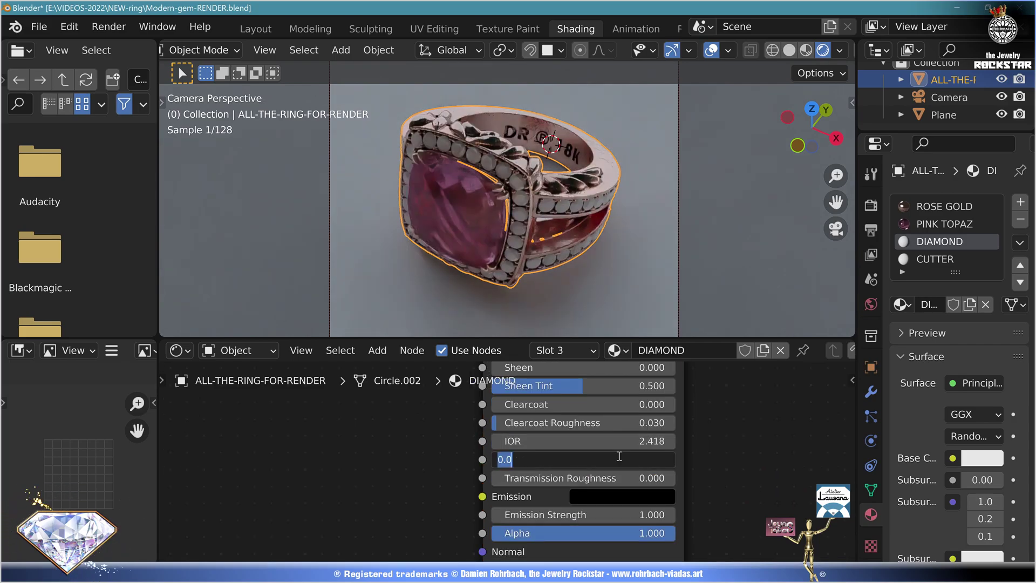
{"action": "key", "text": "Return"}
Add a point light with a power of 8500 W and enable its nodes with an Emission strength of 320
{"action": "left_click", "coordinate": [341, 50]}
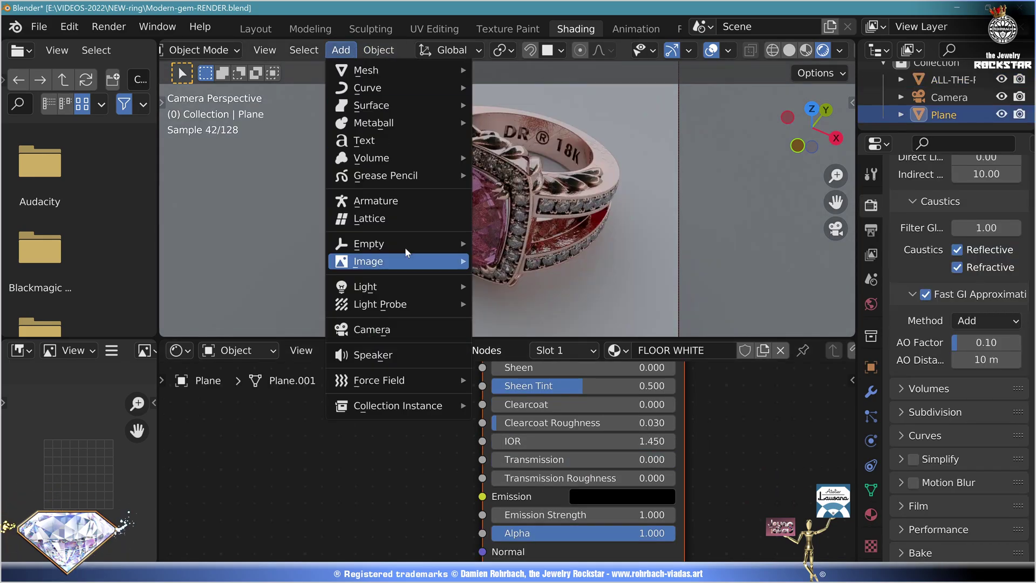
{"action": "mouse_move", "coordinate": [404, 291]}
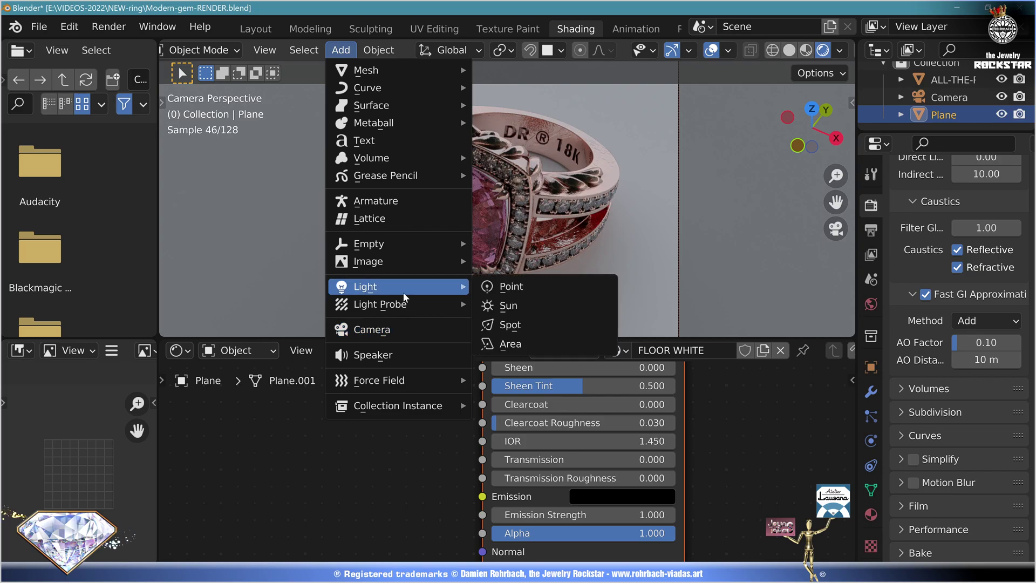
{"action": "left_click", "coordinate": [510, 286]}
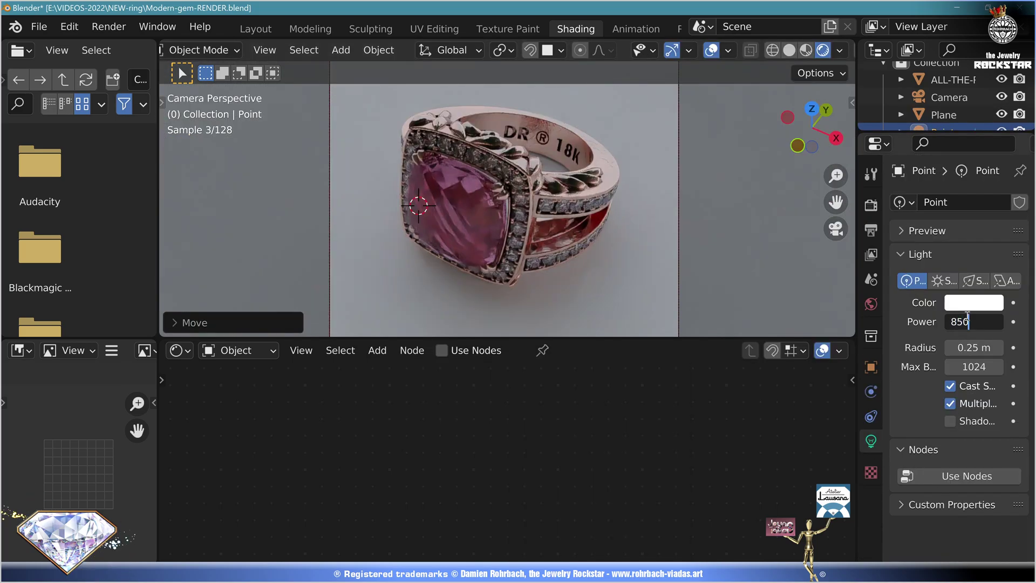
{"action": "left_click", "coordinate": [966, 475]}
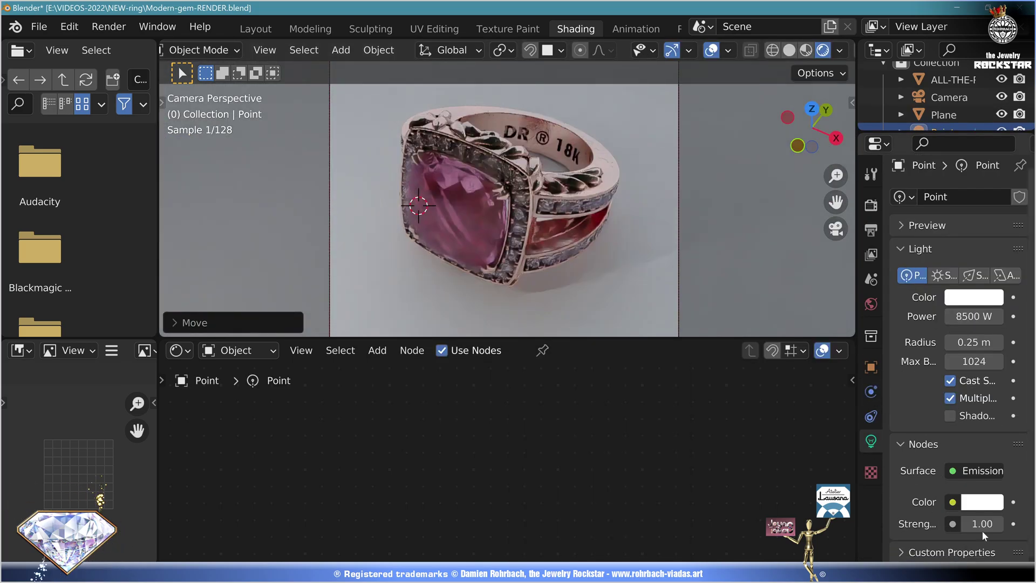
Convert the point light to a square area light, then move and rotate it in the right and top views to aim at the ring
{"action": "left_click", "coordinate": [973, 342]}
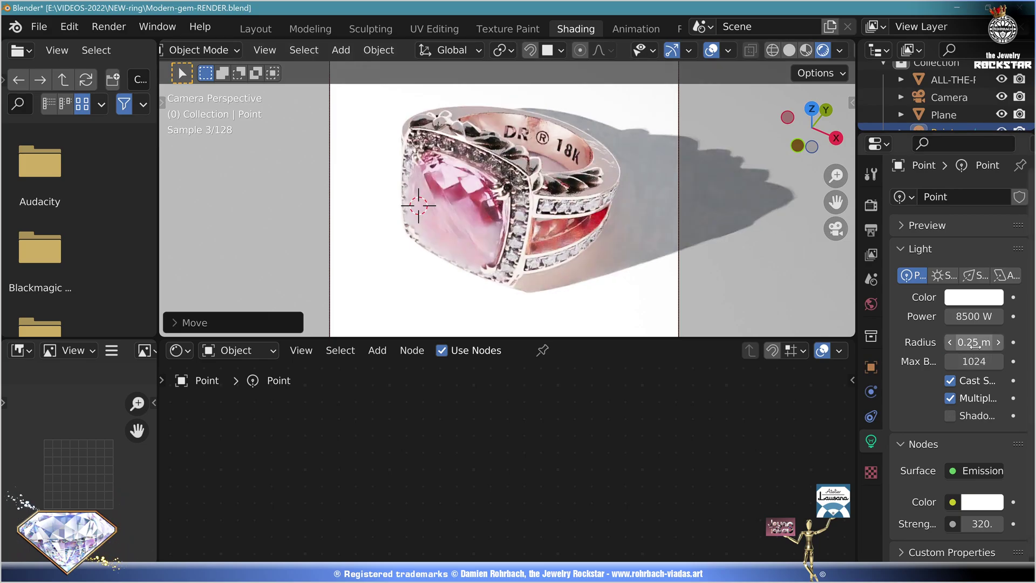
{"action": "type", "text": "3.093"}
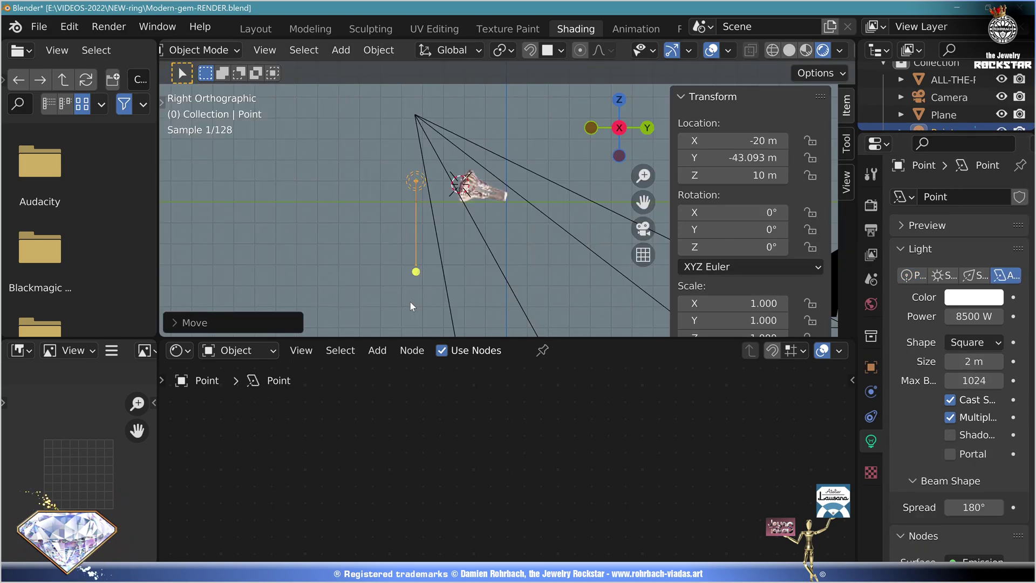
{"action": "key", "text": "r"}
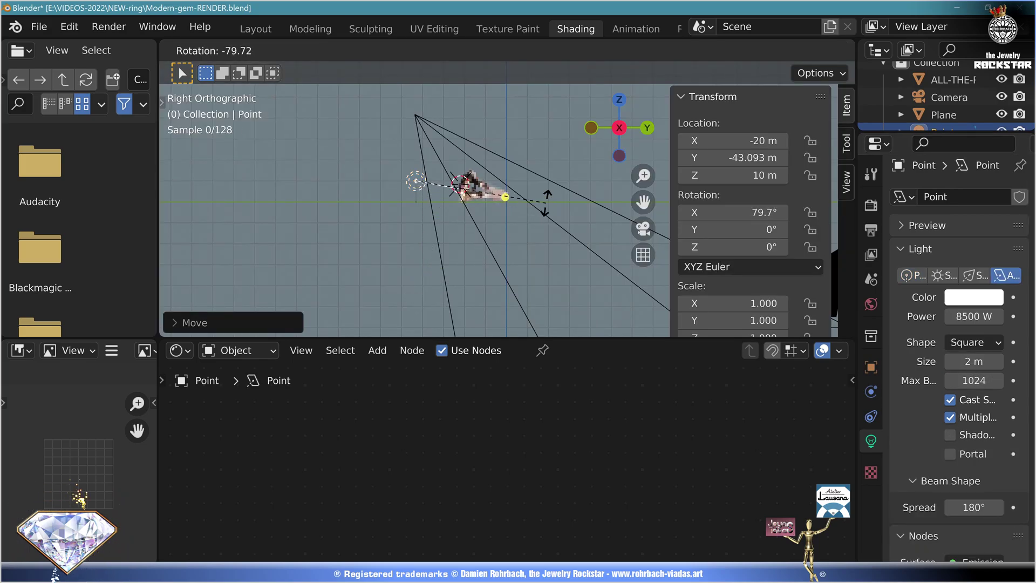
{"action": "left_click", "coordinate": [542, 211]}
{"action": "key", "text": "g"}
{"action": "left_click", "coordinate": [536, 208]}
{"action": "key", "text": "KP_7"}
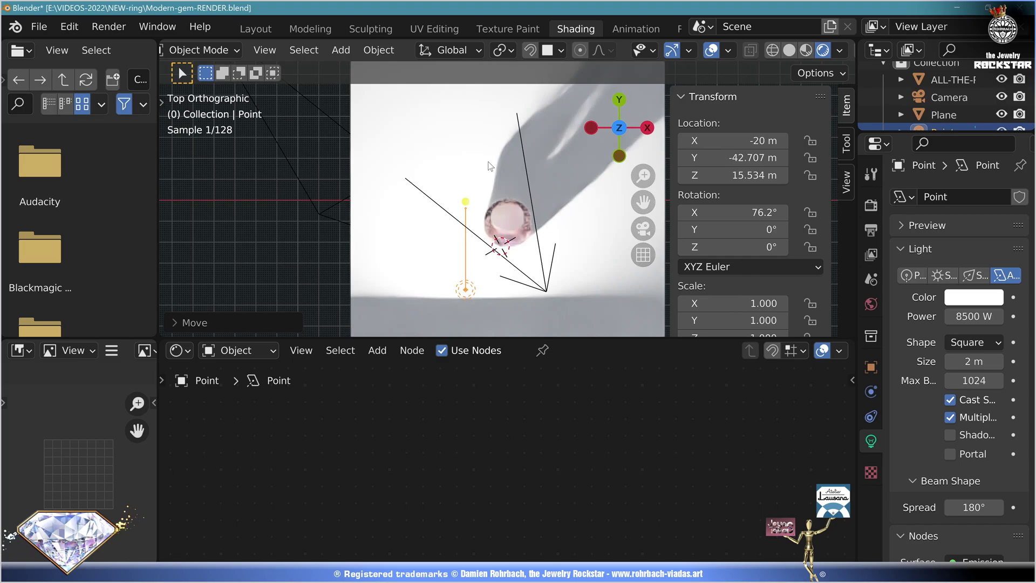
{"action": "key", "text": "r"}
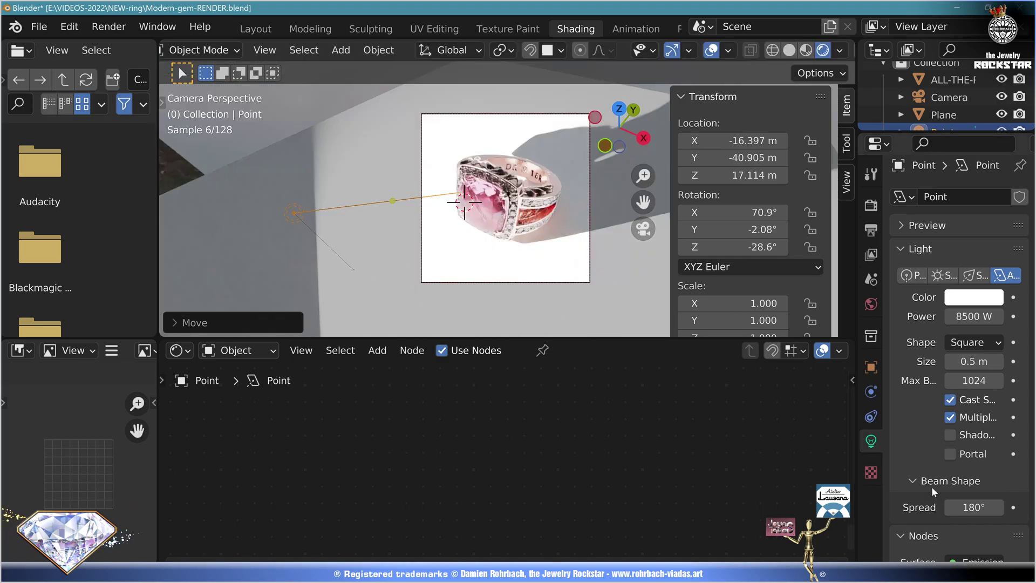
Set the area light's Emission strength to 5 and its size to 5 m
{"action": "scroll", "coordinate": [960, 378], "scroll_direction": "down", "scroll_amount": 5}
{"action": "left_click", "coordinate": [981, 523]}
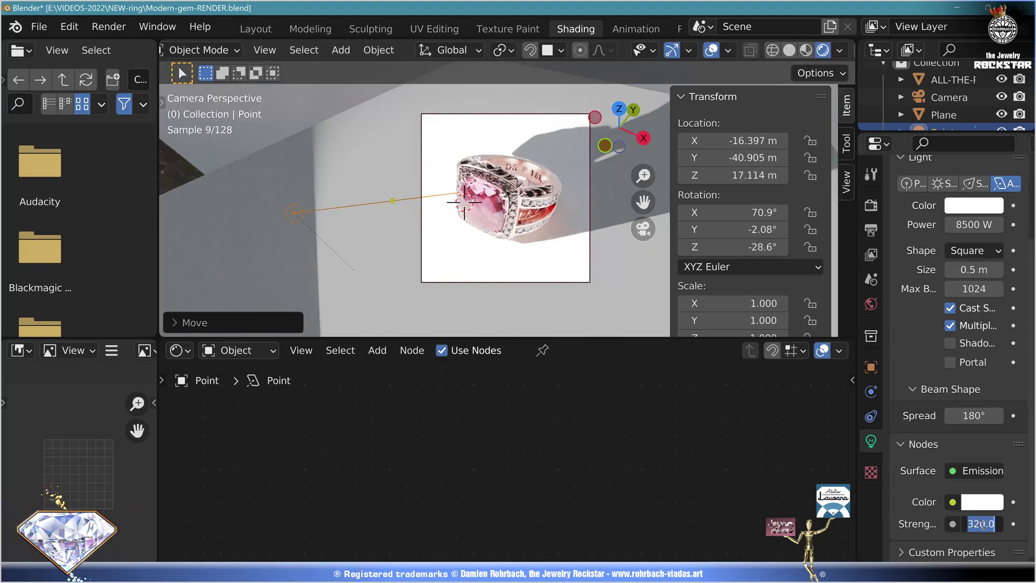
{"action": "type", "text": "5"}
{"action": "key", "text": "Return"}
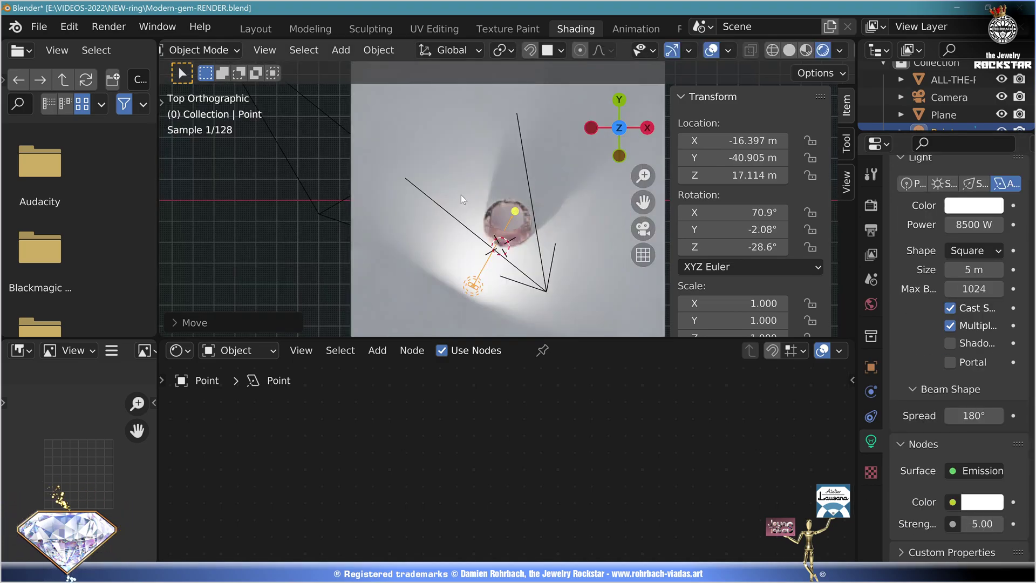
Duplicate the area light in the top view, place the copy on the other side of the ring and rotate it
{"action": "key", "text": "shift+d"}
{"action": "left_click", "coordinate": [578, 241]}
{"action": "key", "text": "r"}
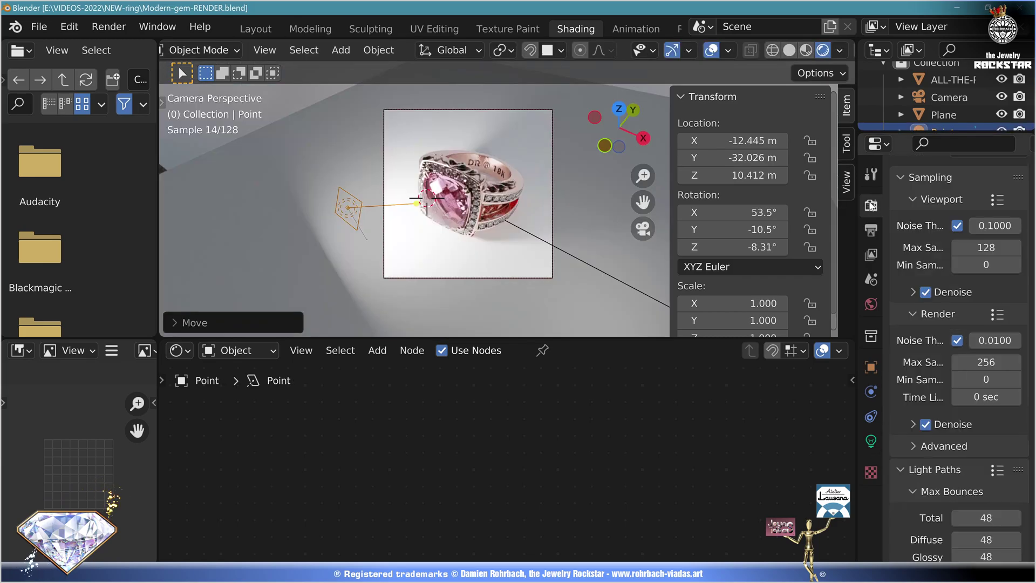
Enable a transparent film background in the render settings
{"action": "scroll", "coordinate": [925, 313], "scroll_direction": "down", "scroll_amount": 15}
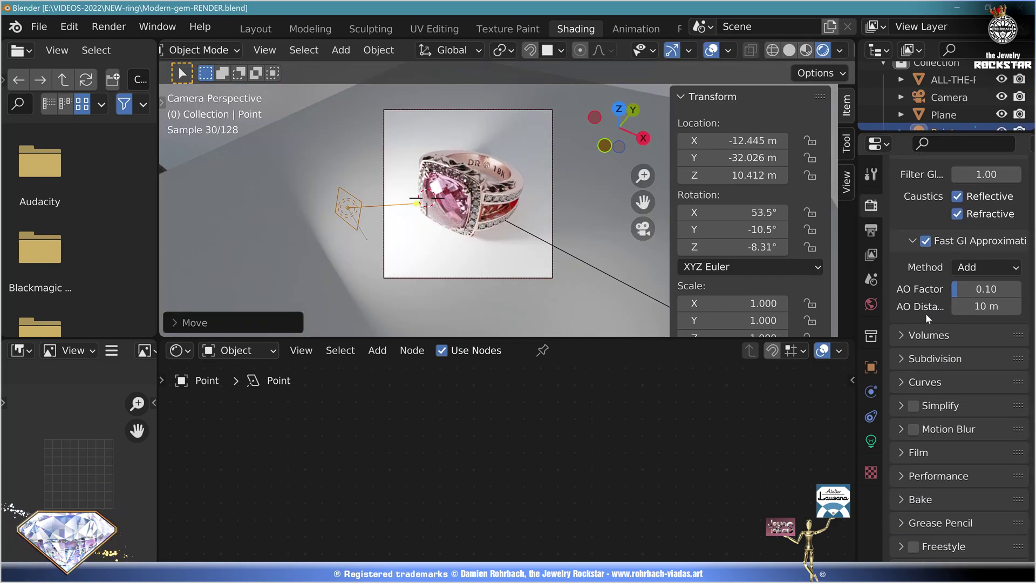
{"action": "left_click", "coordinate": [905, 456]}
{"action": "scroll", "coordinate": [925, 315], "scroll_direction": "down", "scroll_amount": 6}
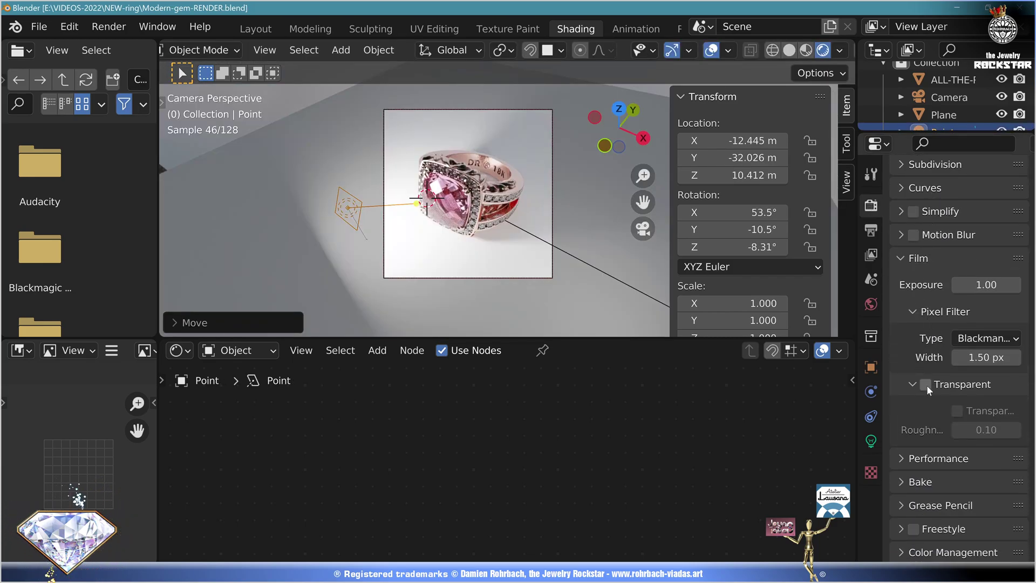
{"action": "left_click", "coordinate": [926, 384]}
Make the ground plane a shadow catcher in its object visibility settings
{"action": "left_click", "coordinate": [596, 270]}
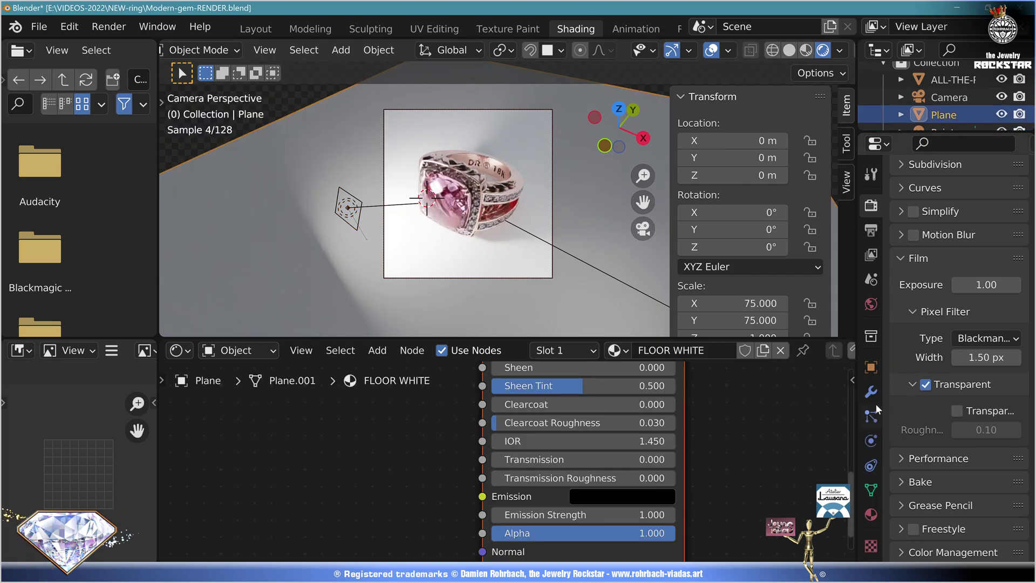
{"action": "left_click", "coordinate": [871, 368]}
{"action": "left_click", "coordinate": [920, 482]}
{"action": "scroll", "coordinate": [921, 474], "scroll_direction": "down", "scroll_amount": 7}
{"action": "scroll", "coordinate": [891, 197], "scroll_direction": "up", "scroll_amount": 4}
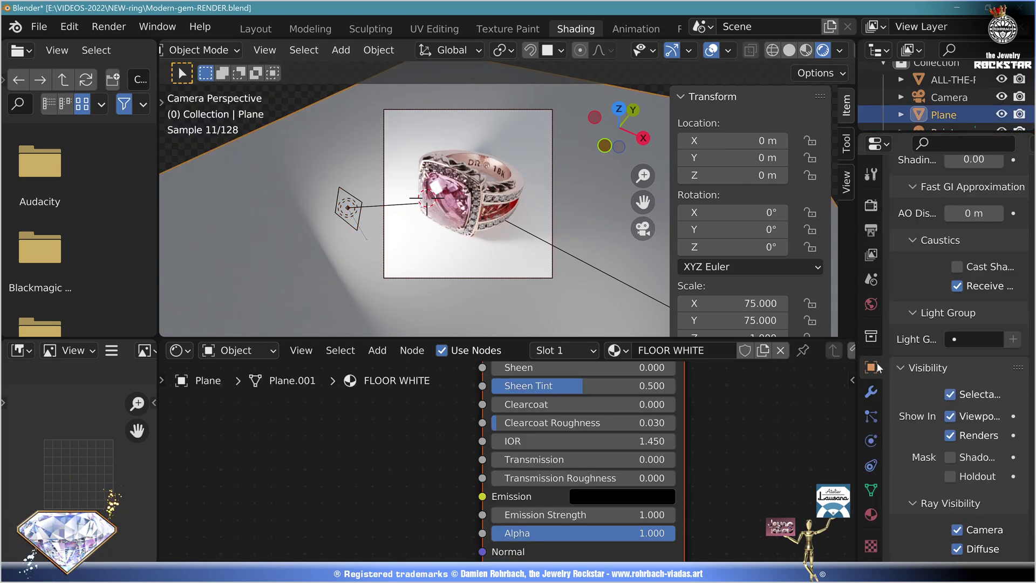
{"action": "scroll", "coordinate": [917, 433], "scroll_direction": "down", "scroll_amount": 2}
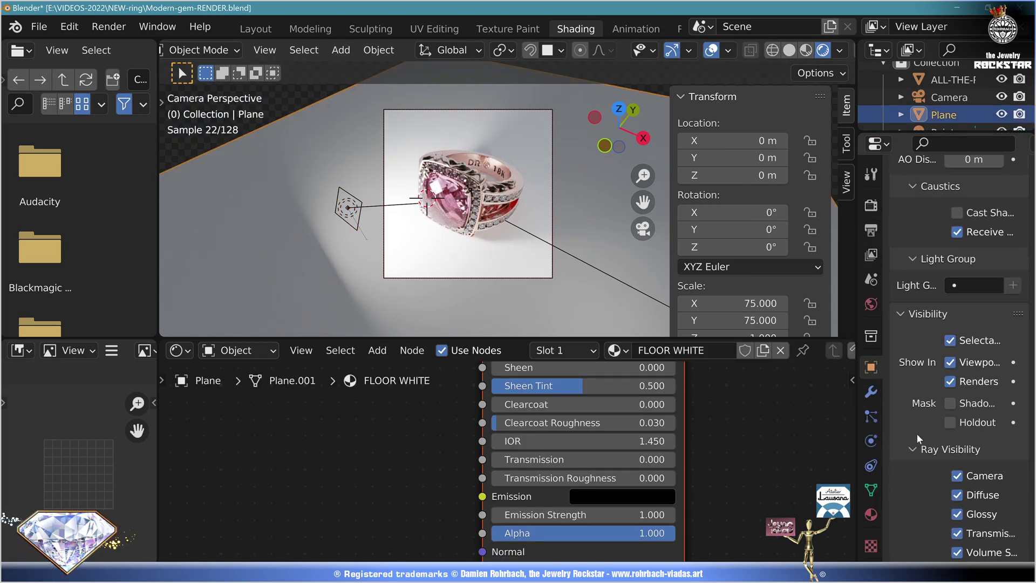
{"action": "left_click", "coordinate": [950, 403]}
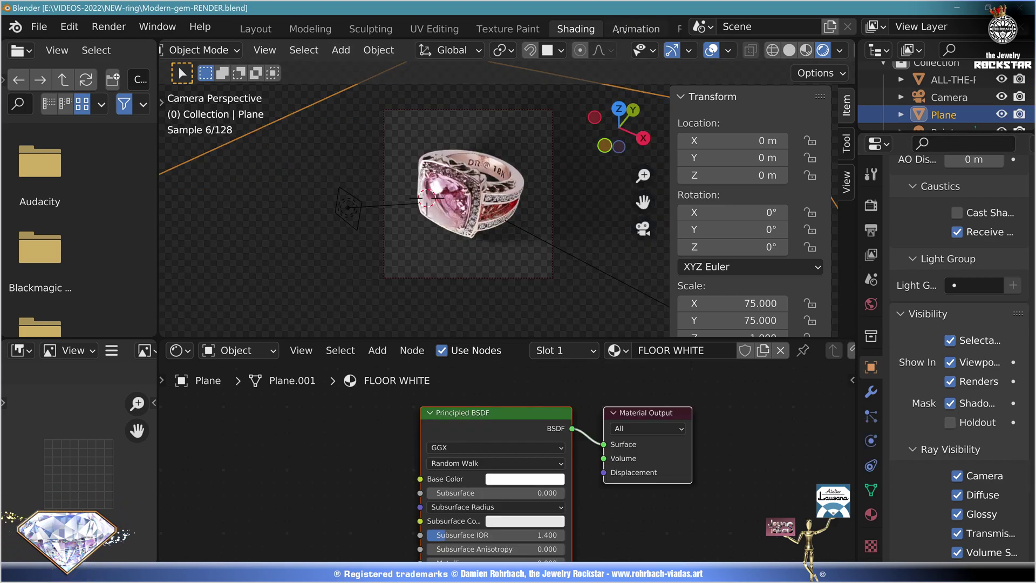
Enable compositing nodes in the Compositing workspace and add a Viewer node fed by the Render Layers image
{"action": "scroll", "coordinate": [540, 28], "scroll_direction": "down", "scroll_amount": 5}
{"action": "left_click", "coordinate": [559, 28]}
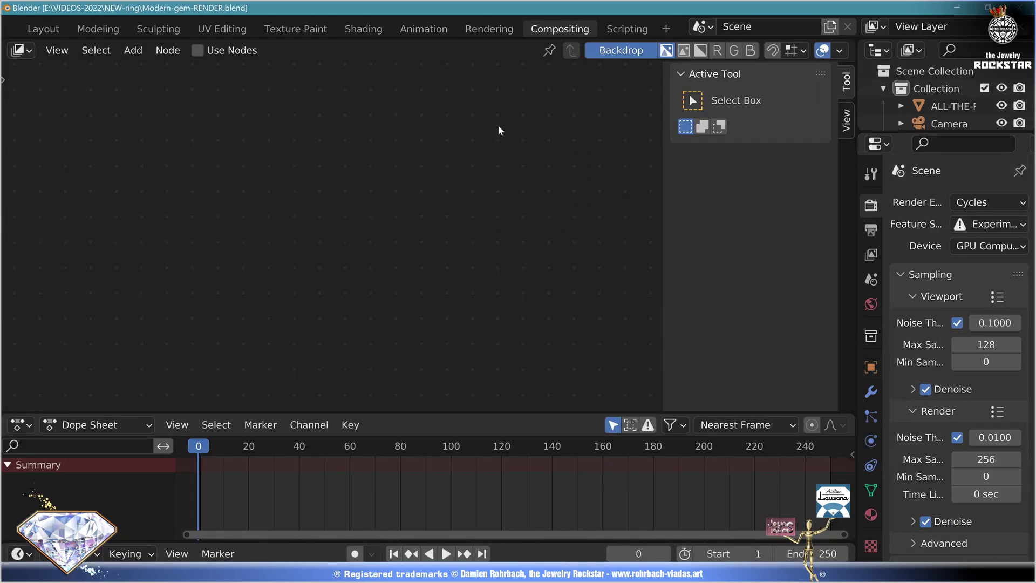
{"action": "left_click", "coordinate": [203, 51]}
{"action": "left_click", "coordinate": [133, 50]}
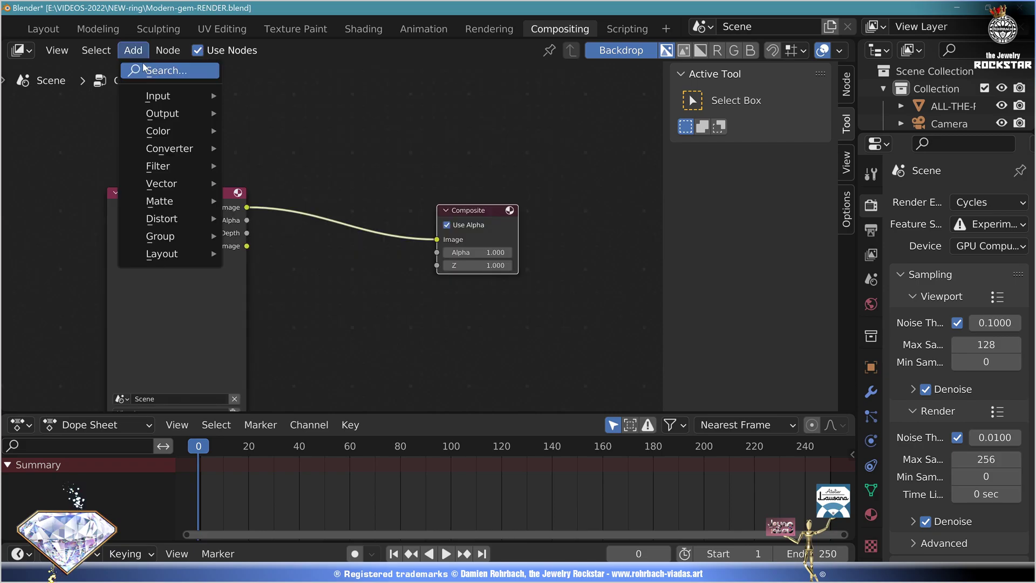
{"action": "left_click", "coordinate": [145, 67]}
{"action": "type", "text": "vi"}
{"action": "key", "text": "Return"}
{"action": "left_click", "coordinate": [451, 290]}
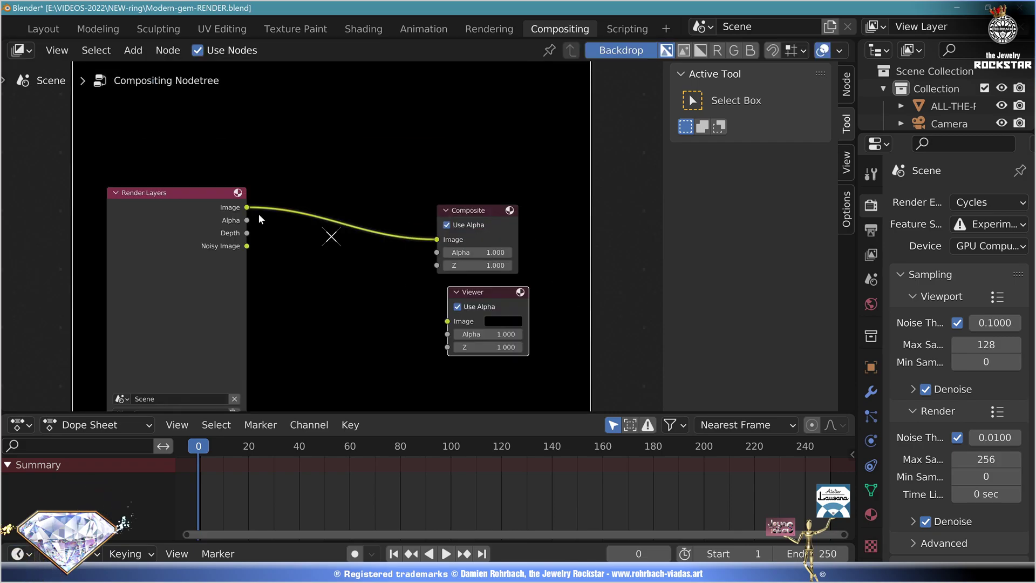
{"action": "left_click_drag", "start_coordinate": [247, 207], "coordinate": [447, 321]}
Insert an Alpha Over node between Render Layers and Composite, and link its output to the Viewer node as well
{"action": "left_click", "coordinate": [134, 50]}
{"action": "left_click", "coordinate": [156, 68]}
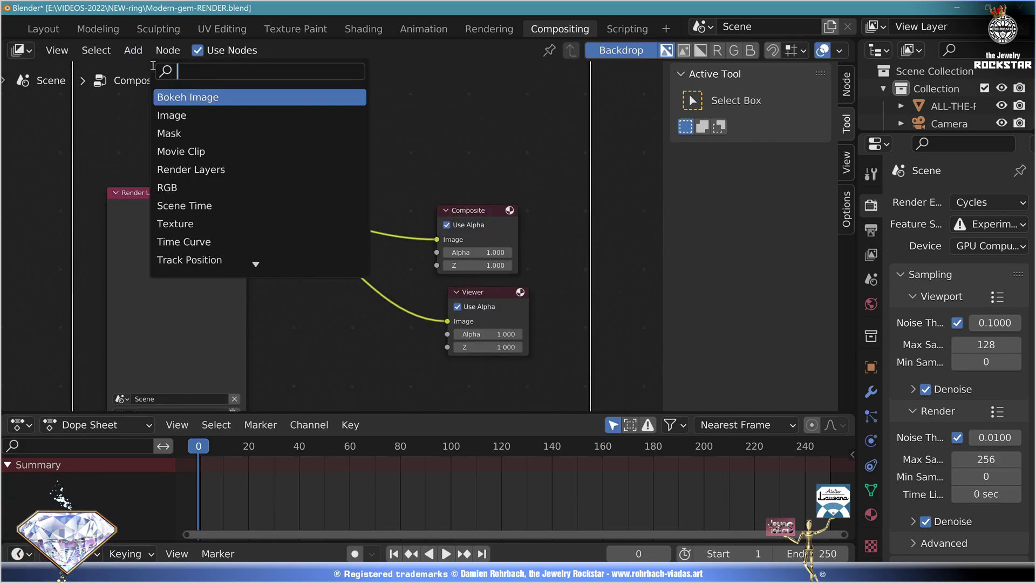
{"action": "type", "text": "al"}
{"action": "left_click", "coordinate": [183, 116]}
{"action": "left_click", "coordinate": [303, 200]}
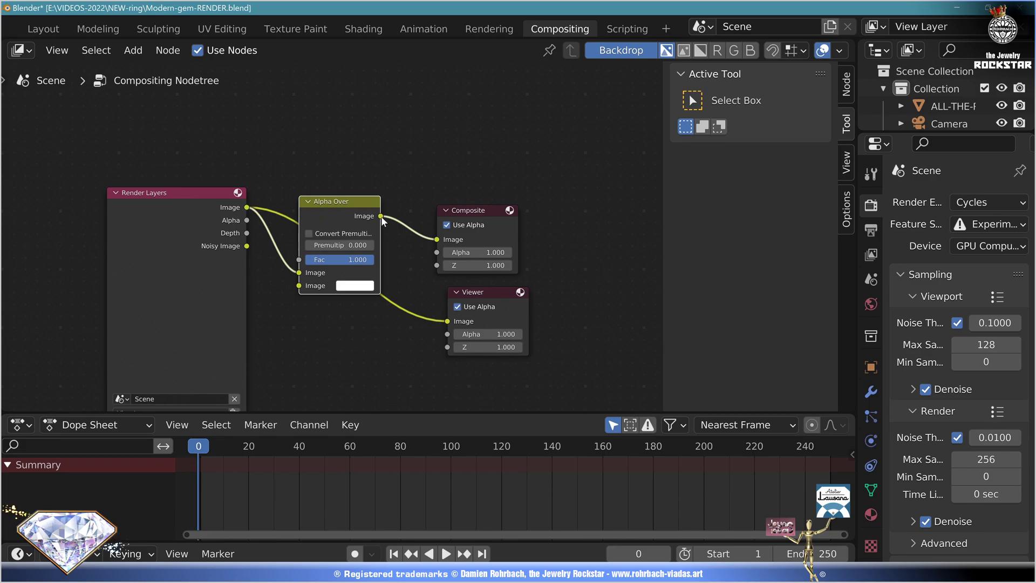
{"action": "left_click_drag", "start_coordinate": [380, 216], "coordinate": [447, 321]}
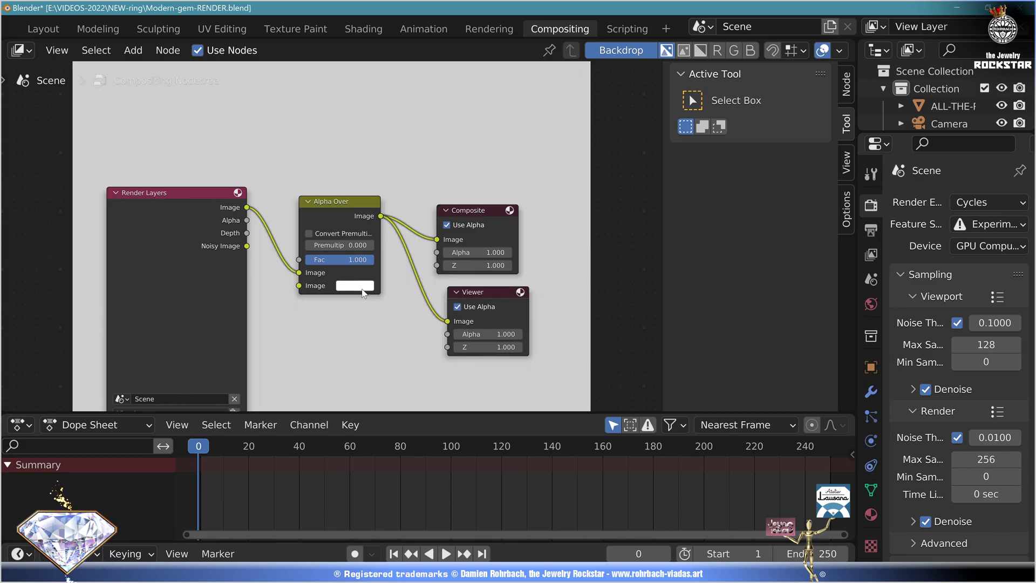
{"action": "left_click", "coordinate": [362, 288]}
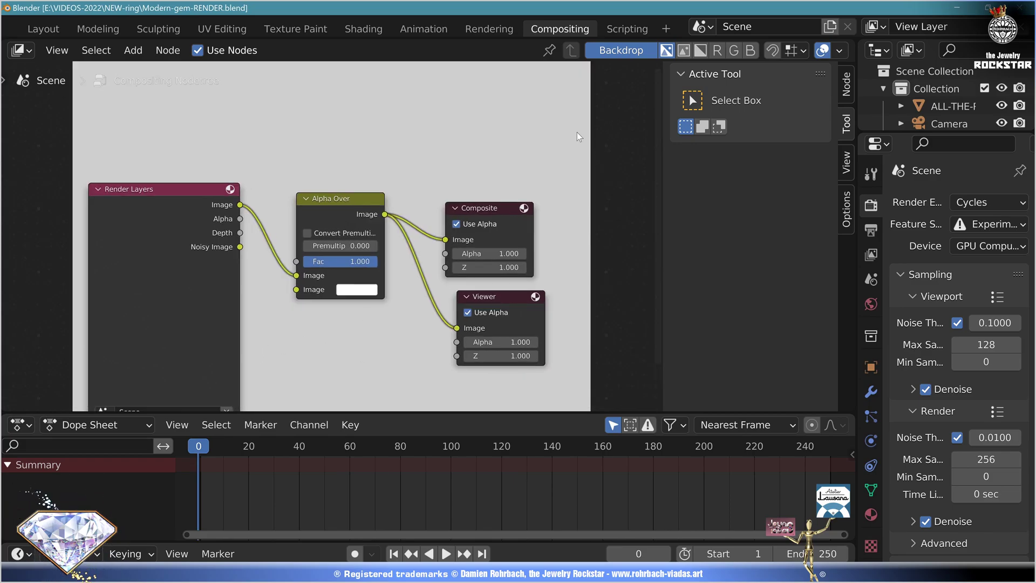
Render the ring image and enlarge the render window to inspect the result
{"action": "key", "text": "F12"}
{"action": "double_click", "coordinate": [769, 27]}
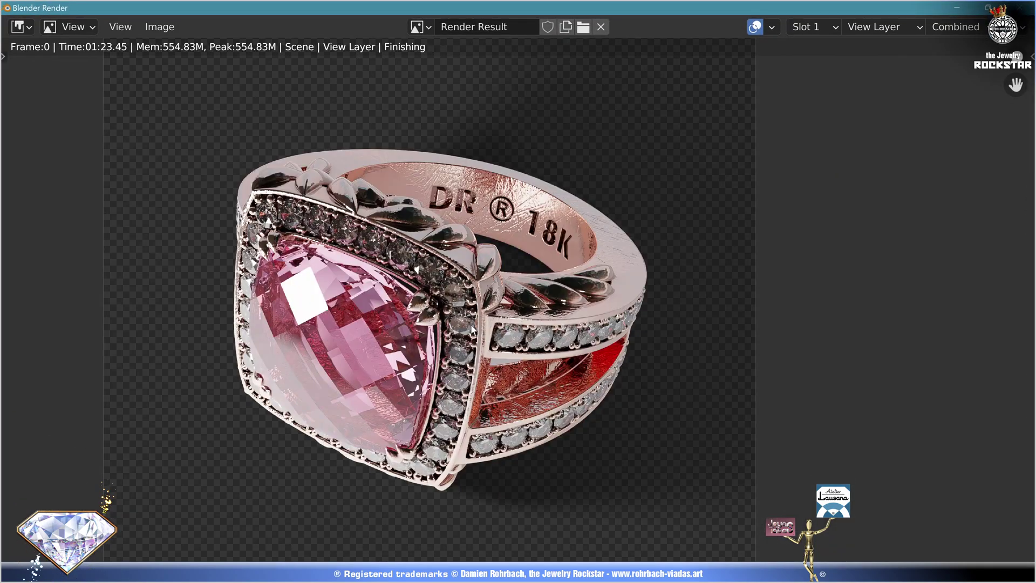
{"action": "left_click_drag", "start_coordinate": [507, 9], "coordinate": [0, 272]}
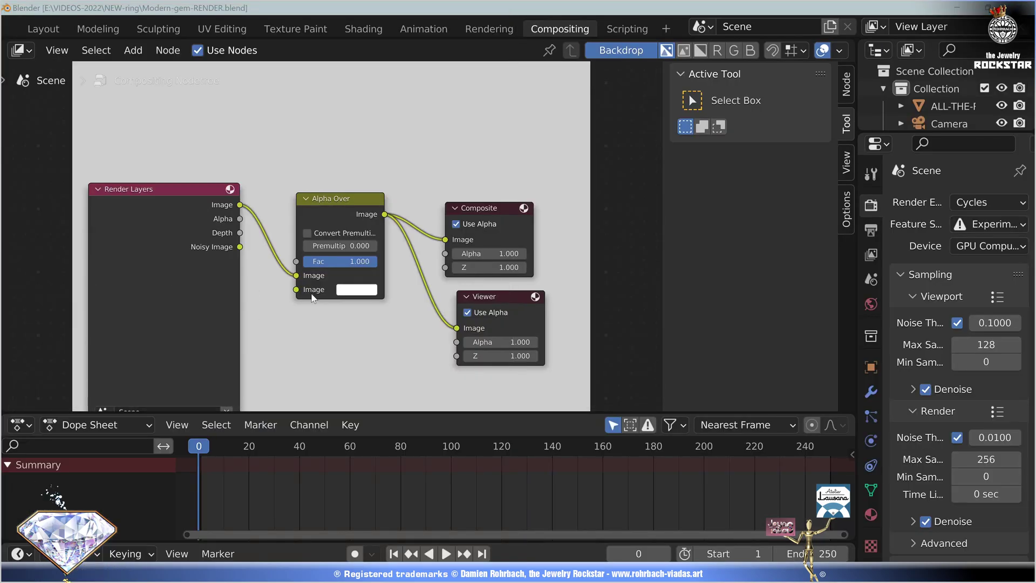
Move the Render Layers image link from the Alpha Over node's first Image input to its second one
{"action": "left_click", "coordinate": [302, 279]}
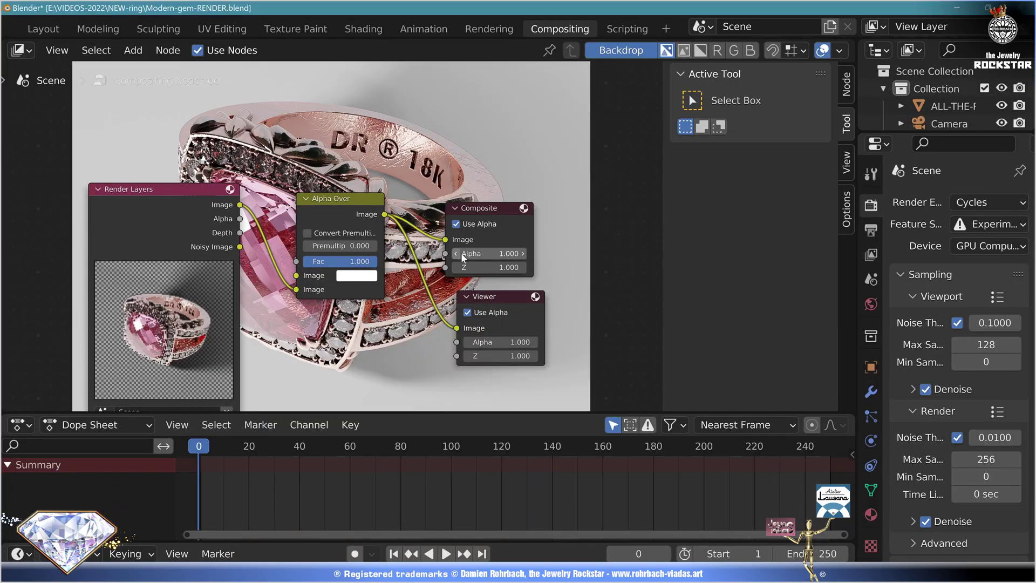
Render the ring with the Alpha Over composite, inspect the background in the result, and close the render window
{"action": "scroll", "coordinate": [507, 216], "scroll_direction": "down", "scroll_amount": 3}
{"action": "middle_click_drag", "start_coordinate": [549, 144], "coordinate": [550, 166]}
{"action": "key", "text": "F12"}
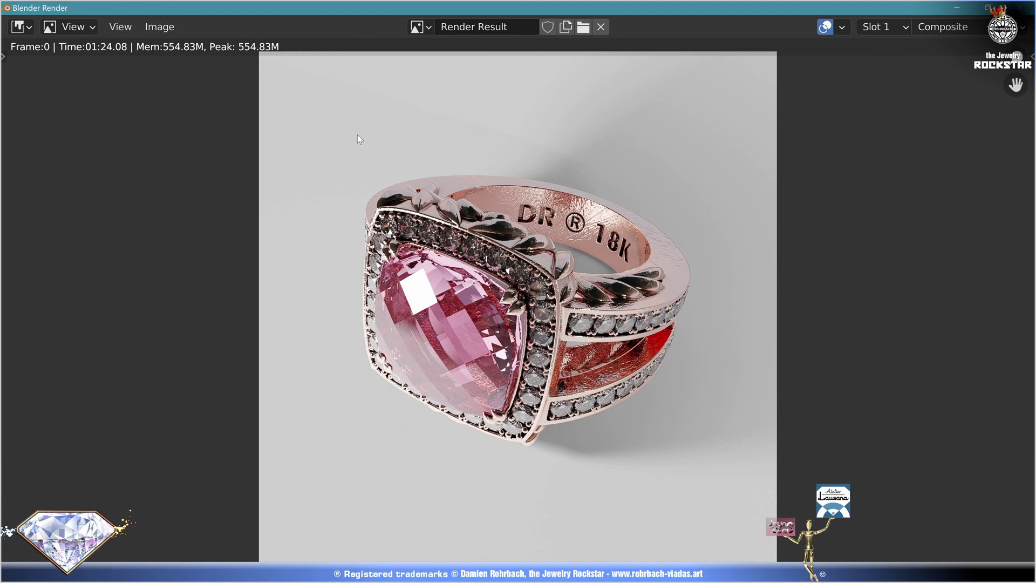
{"action": "key", "text": "Escape"}
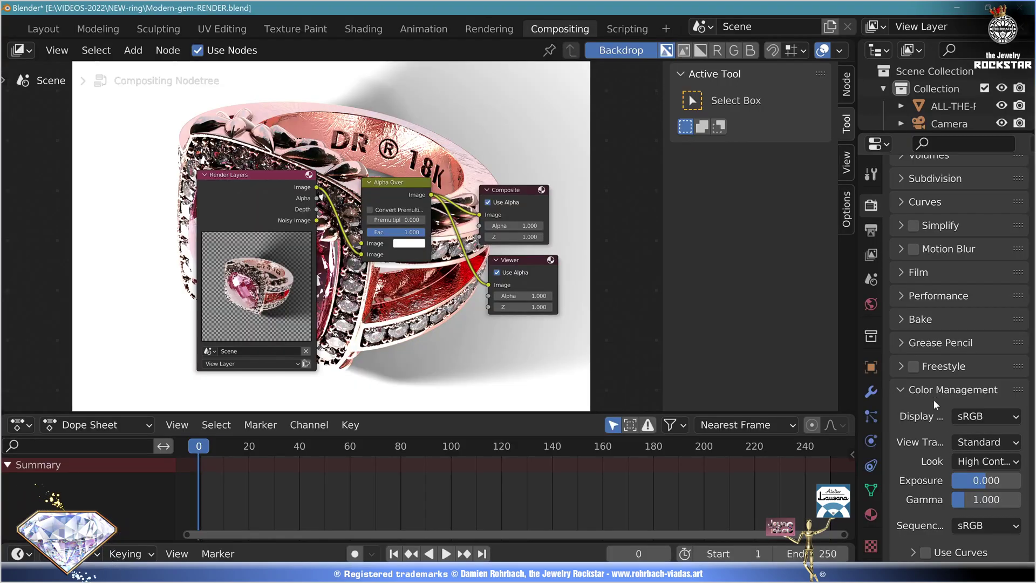
Compare the Filmic view transform with Standard, keep Standard in Color Management, and reopen the render result to check it
{"action": "left_click", "coordinate": [984, 442]}
{"action": "left_click", "coordinate": [954, 480]}
{"action": "left_click", "coordinate": [966, 443]}
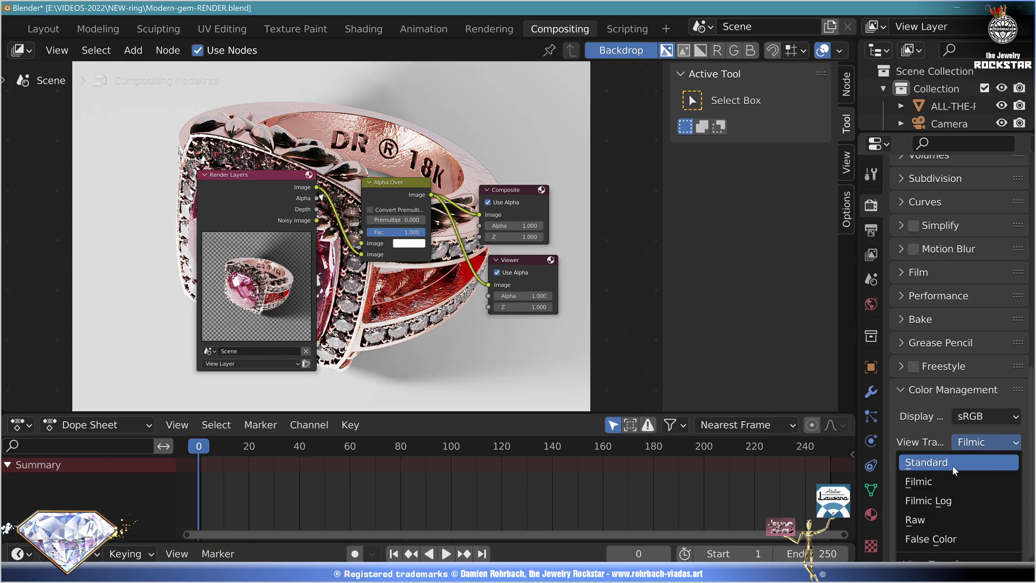
{"action": "left_click", "coordinate": [953, 464]}
{"action": "key", "text": "F11"}
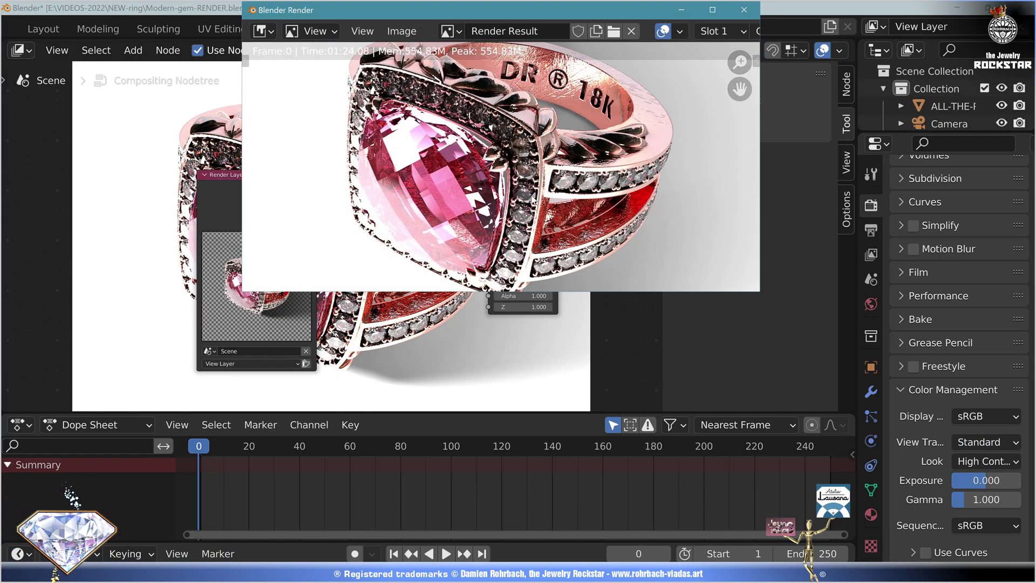
{"action": "scroll", "coordinate": [590, 321], "scroll_direction": "down", "scroll_amount": 1}
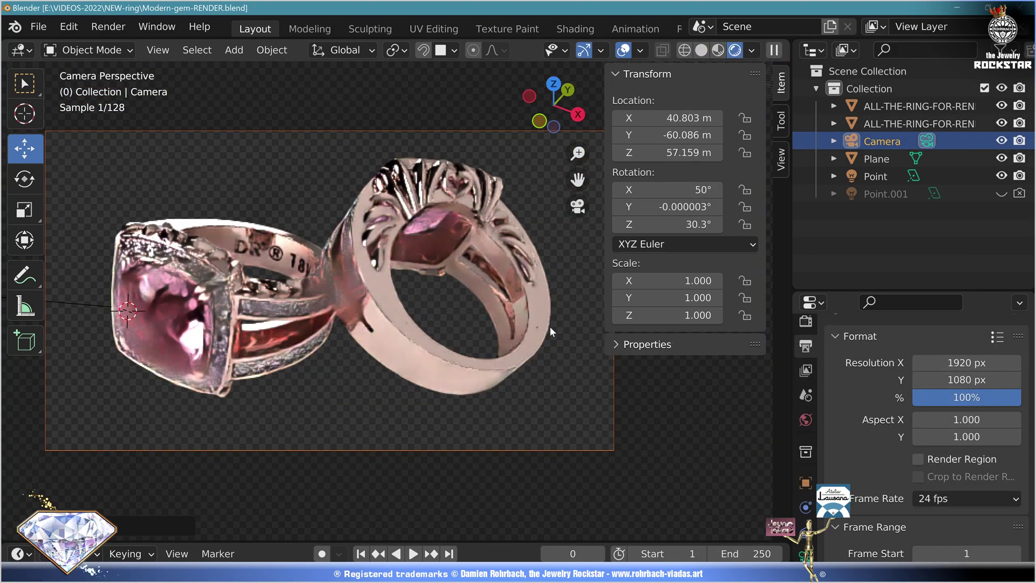
Render the two-ring scene from the camera view, and set the maximum render samples to 620
{"action": "key", "text": "F12"}
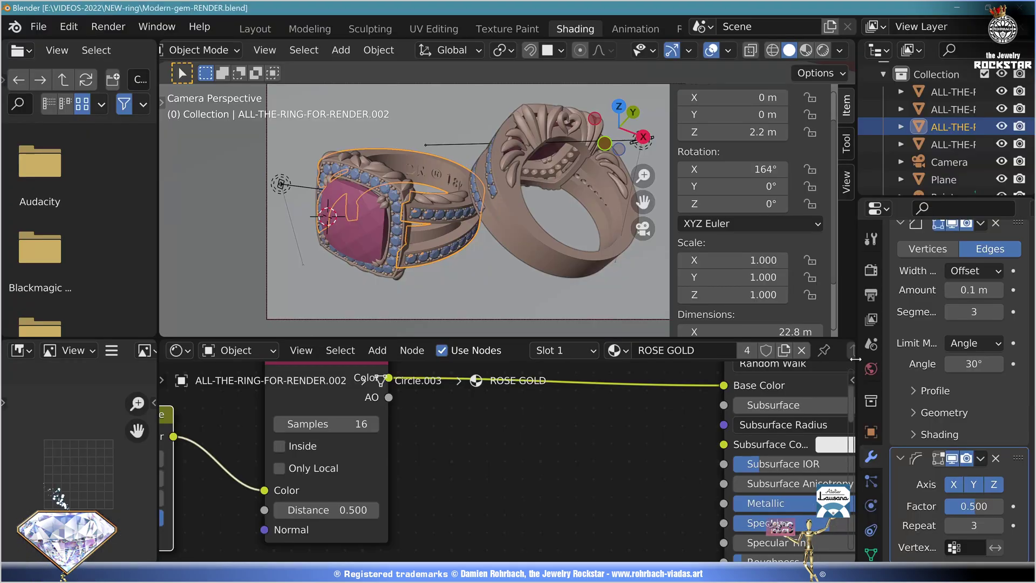
{"action": "left_click", "coordinate": [870, 269]}
{"action": "double_click", "coordinate": [986, 451]}
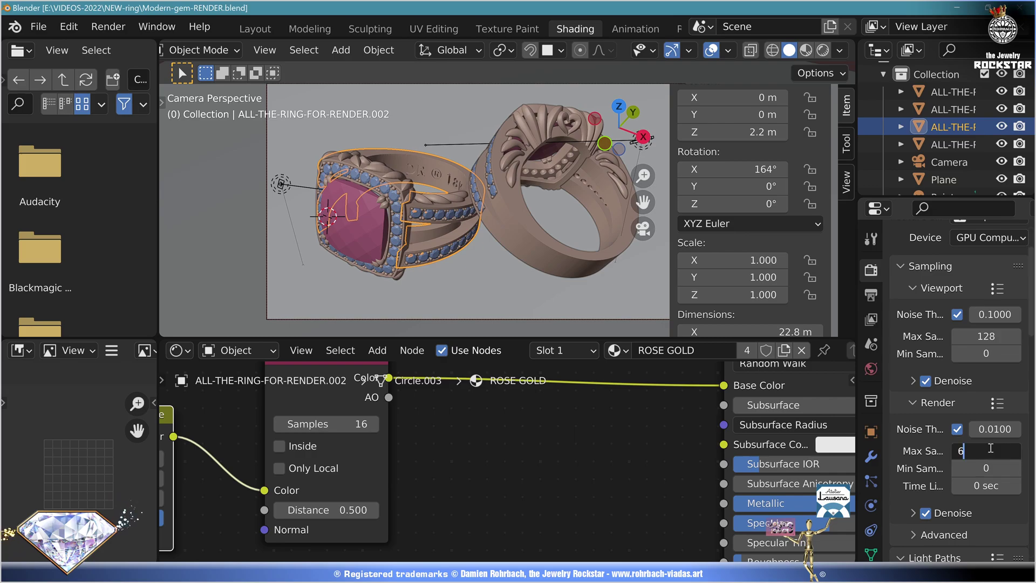
{"action": "type", "text": "620"}
{"action": "key", "text": "Return"}
Set the output resolution percentage to 200% and save the Blender file
{"action": "left_click", "coordinate": [870, 294]}
{"action": "double_click", "coordinate": [991, 328]}
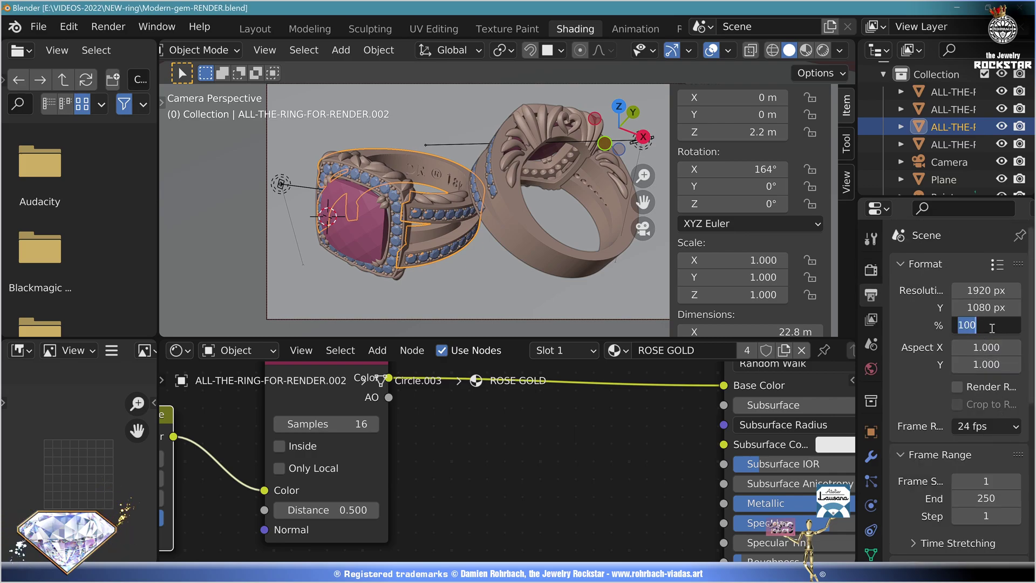
{"action": "type", "text": "200"}
{"action": "key", "text": "Return"}
{"action": "key", "text": "ctrl+s"}
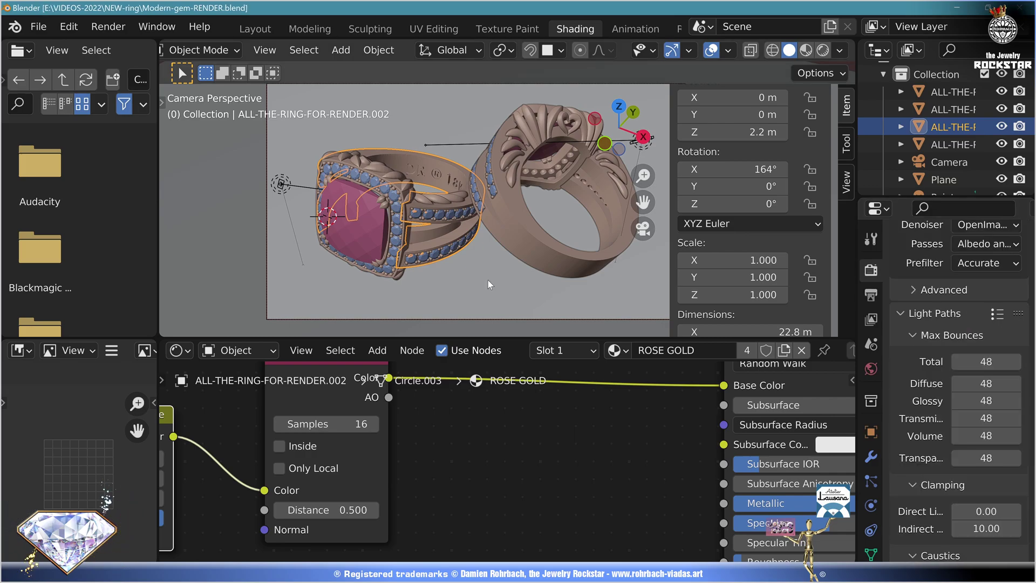
{"action": "left_click", "coordinate": [747, 126]}
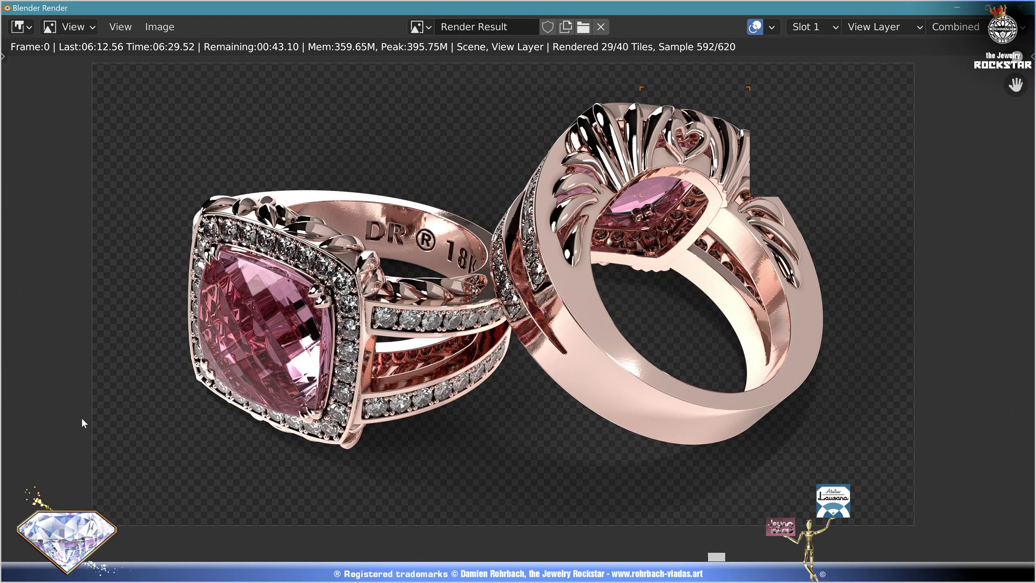